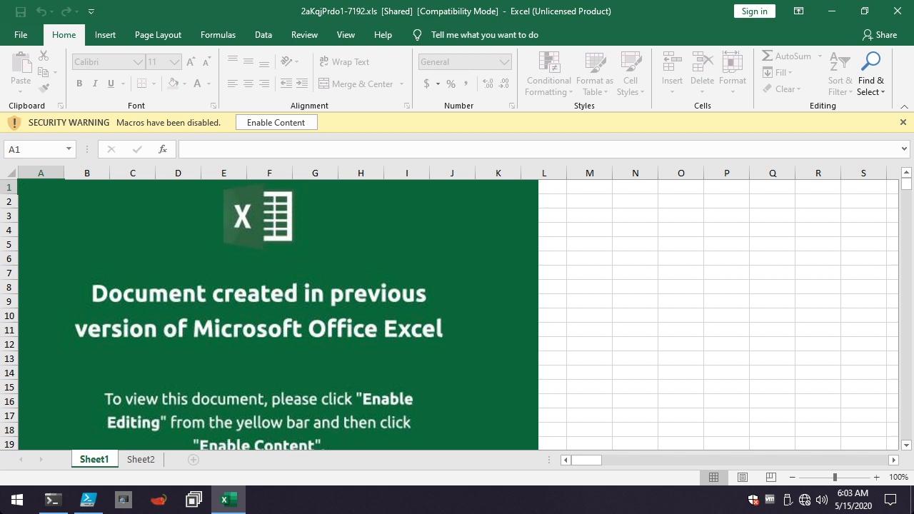
Inspect Sheet2 of the workbook for visible content and check whether the macro viewing command is available.
left_click(140, 460)
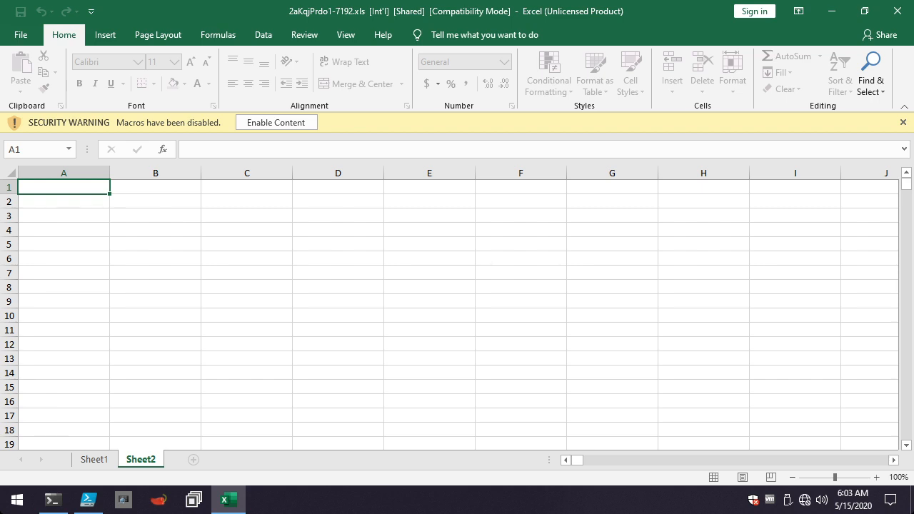
scroll(458, 314, "down", 8)
scroll(457, 315, "up", 8)
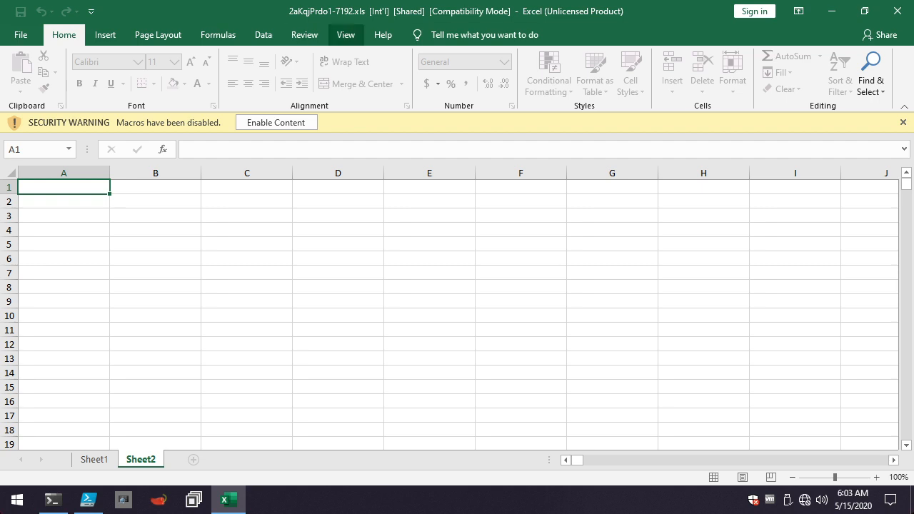
left_click(346, 34)
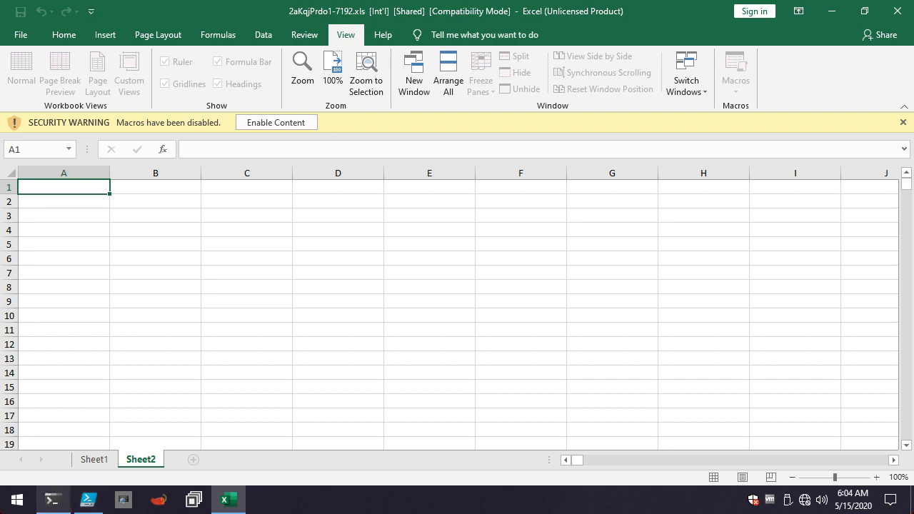
Switch to Windows PowerShell ISE and review script lines 1 to 7: the $XLSPath definition, the Excel.Application COM object and the Workbooks.Open call.
mouse_move(52, 500)
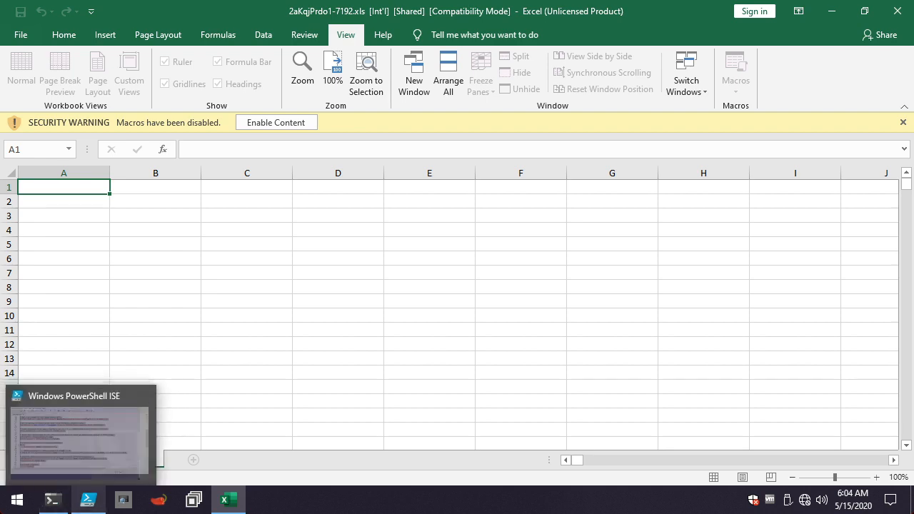
left_click(88, 500)
scroll(632, 192, "up", 6)
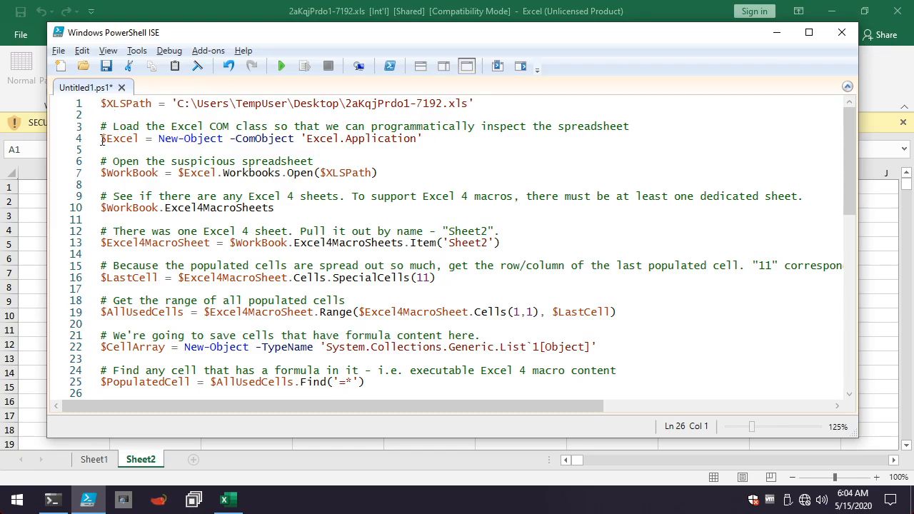
left_click_drag(102, 141, 465, 142)
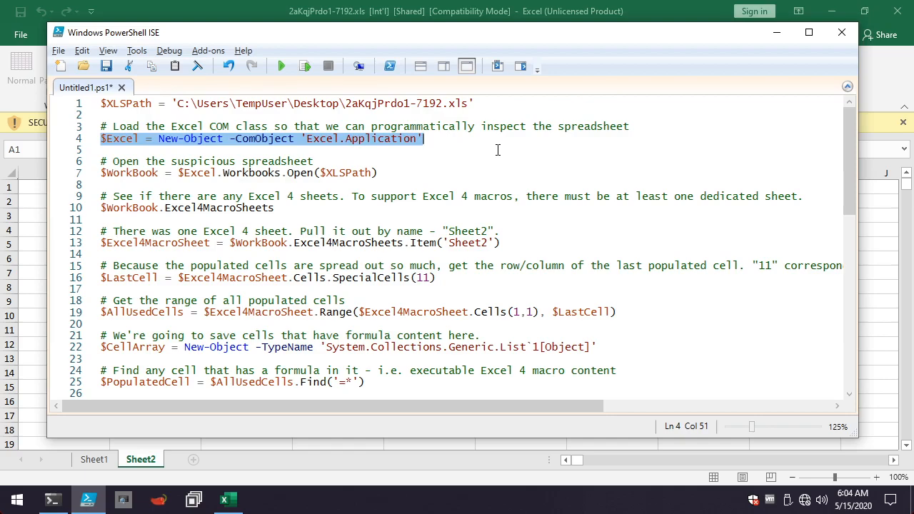
left_click(496, 148)
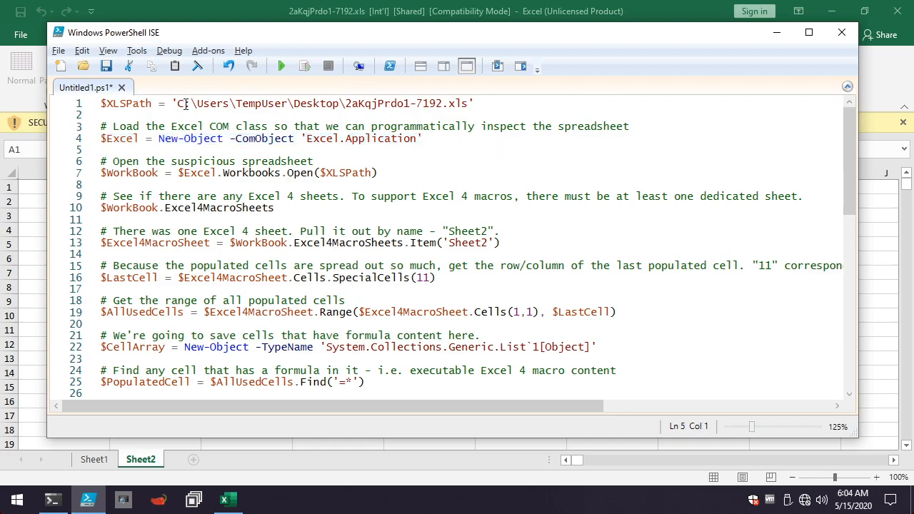
left_click_drag(173, 103, 512, 100)
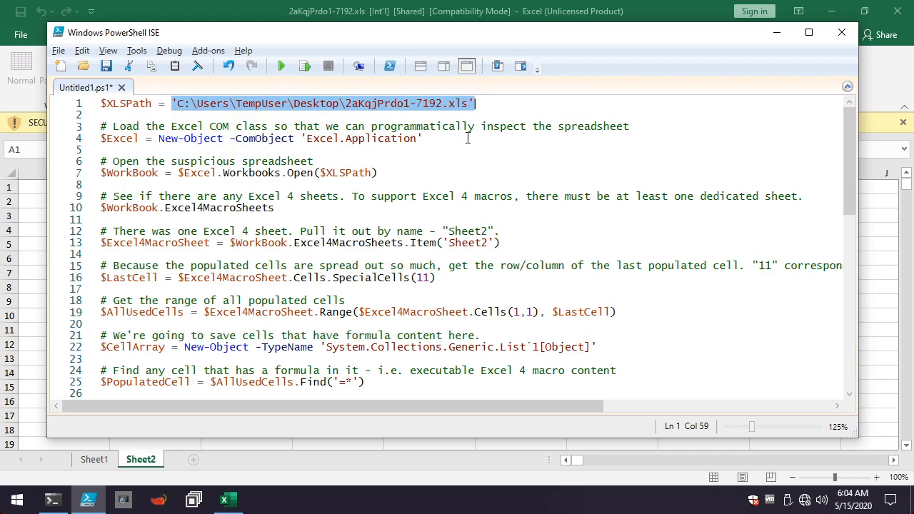
left_click_drag(424, 138, 100, 139)
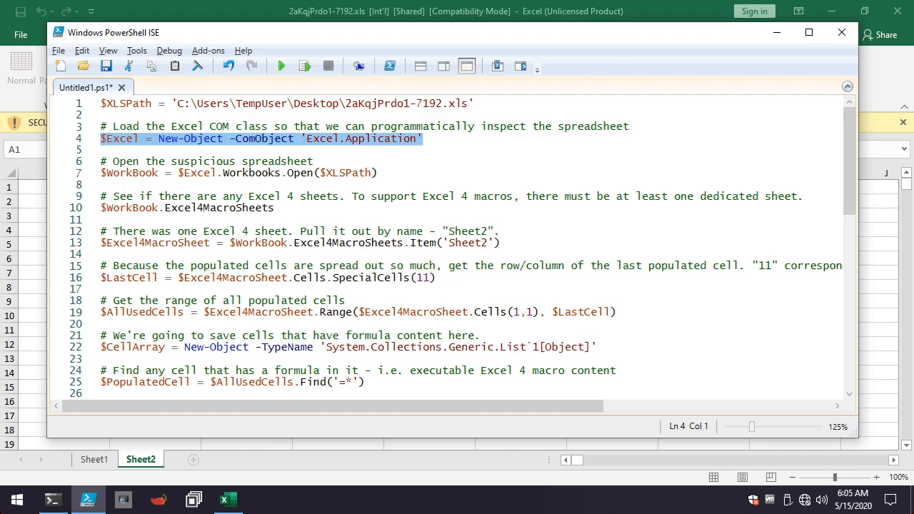
left_click(194, 150)
left_click_drag(167, 138, 419, 140)
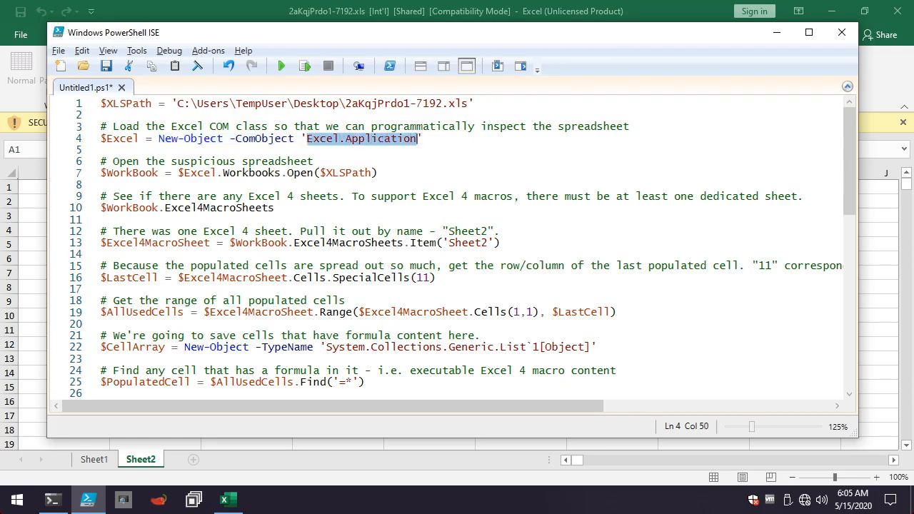
left_click(369, 151)
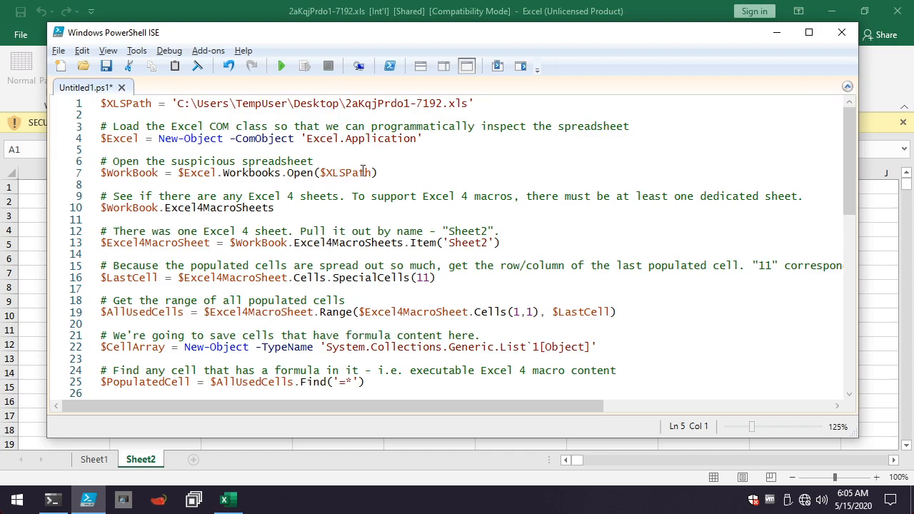
left_click_drag(404, 173, 100, 161)
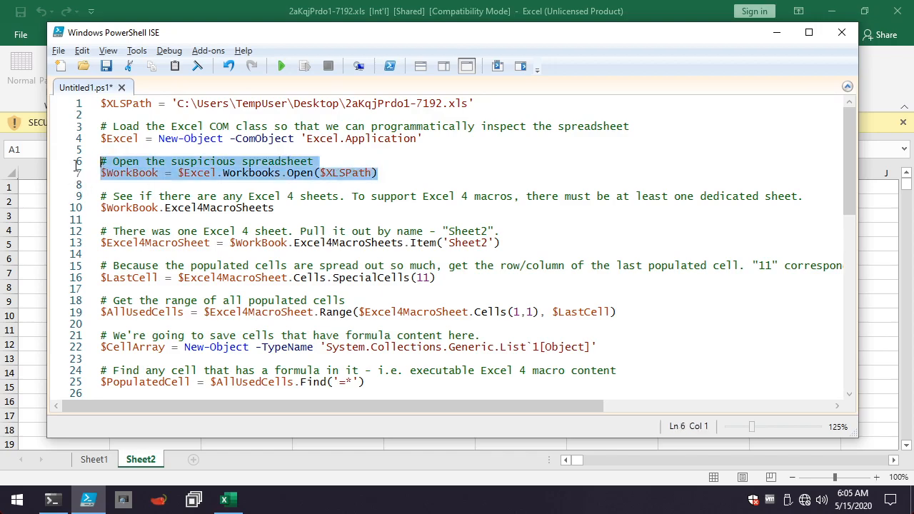
left_click(167, 185)
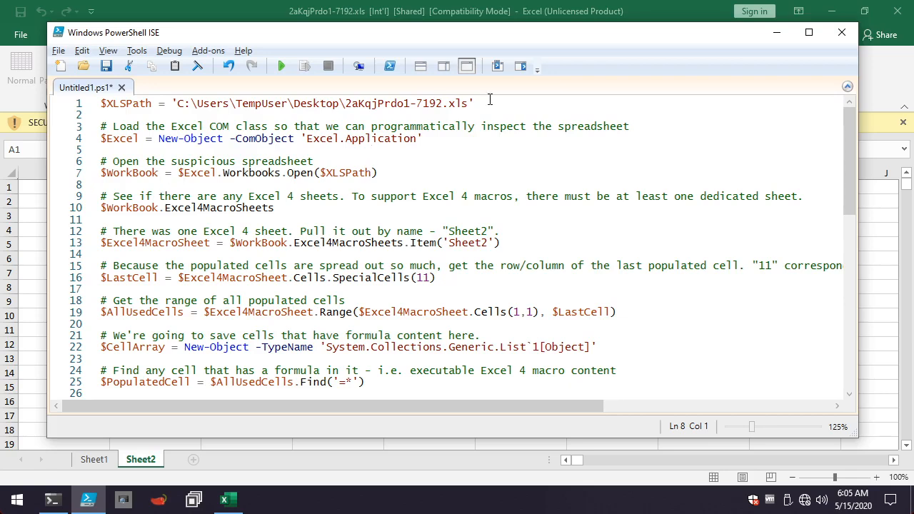
left_click_drag(490, 99, 147, 104)
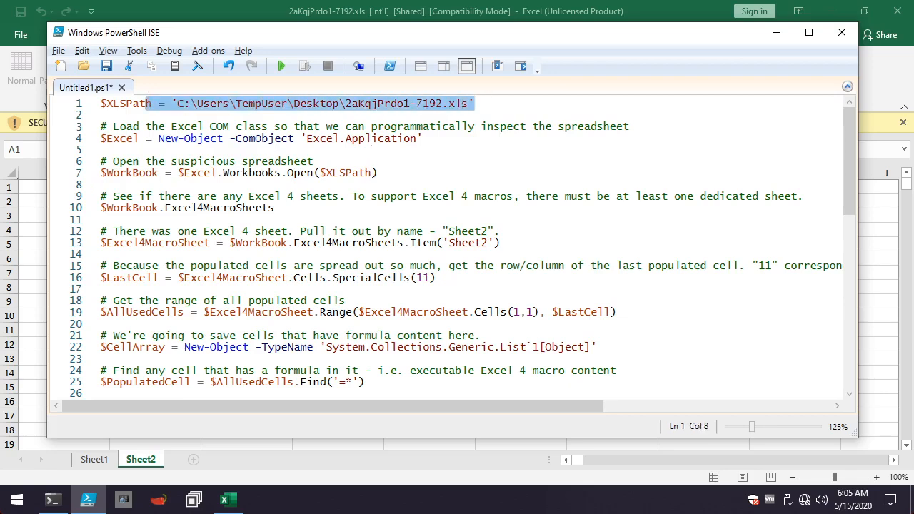
Copy script lines 1 to 7 and run them in the Windows PowerShell console to open 2aKqjPrdo1-7192.xls through Excel COM.
left_click(270, 184)
left_click_drag(269, 184, 101, 102)
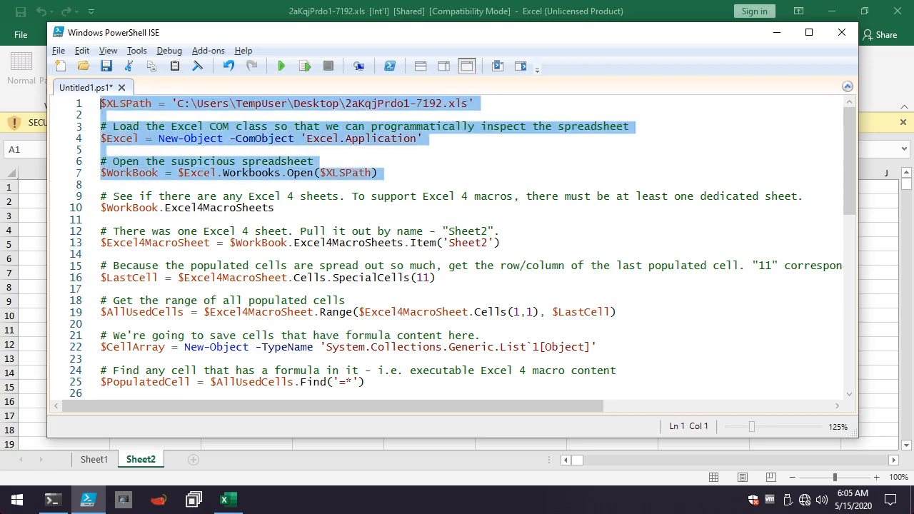
key("ctrl+c")
key("alt+Tab")
key("Tab")
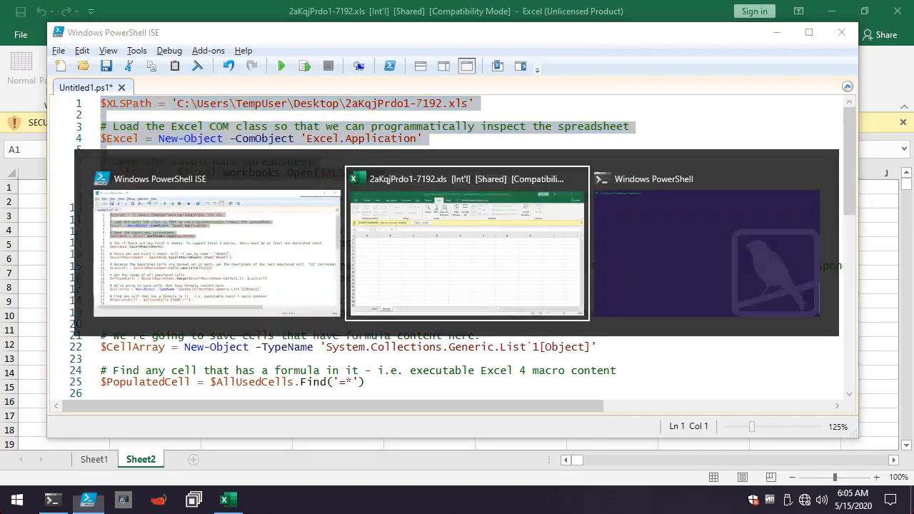
key("ctrl+v")
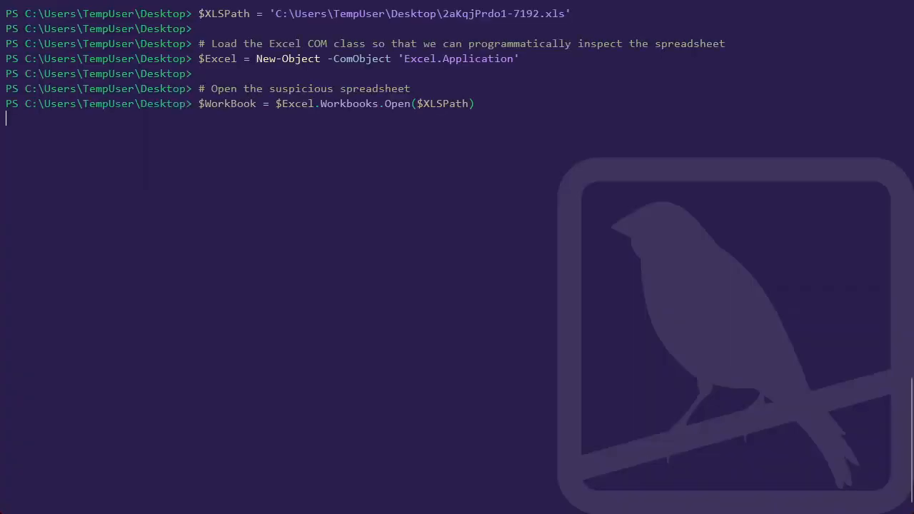
List the members of $WorkBook with gm and look up its VBProject and Excel4MacroSheets properties.
type("$")
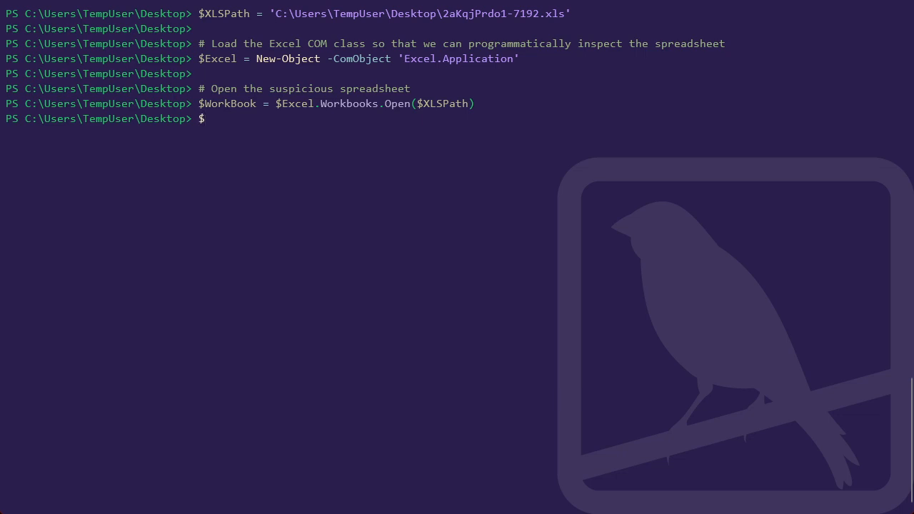
type("WorkBook | gm")
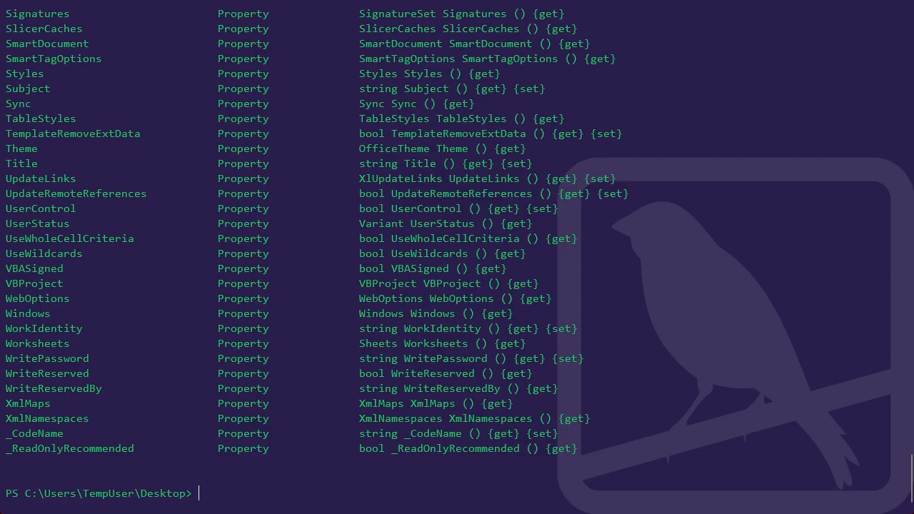
left_click_drag(6, 284, 64, 284)
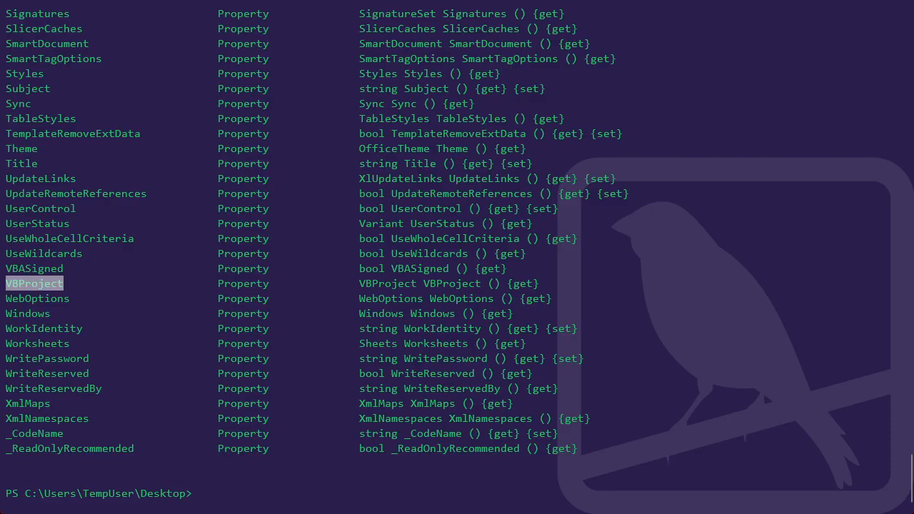
scroll(457, 257, "up", 10)
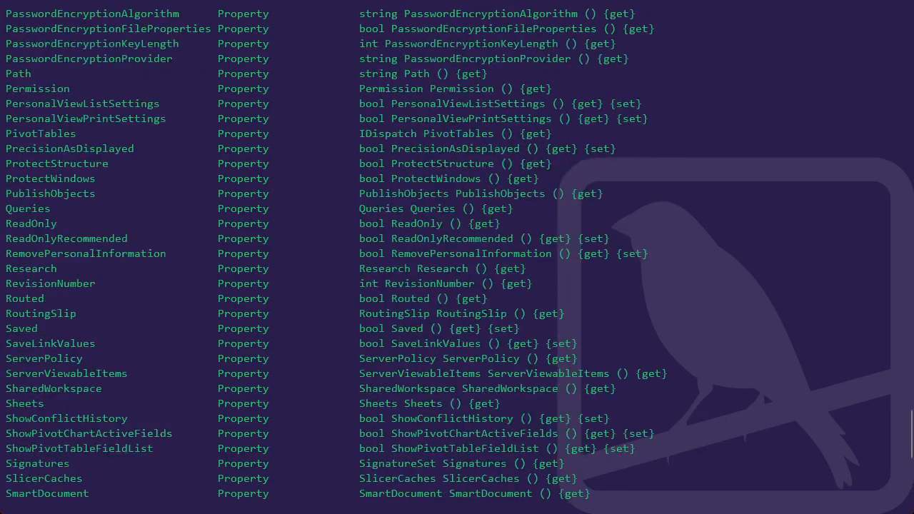
scroll(458, 257, "up", 17)
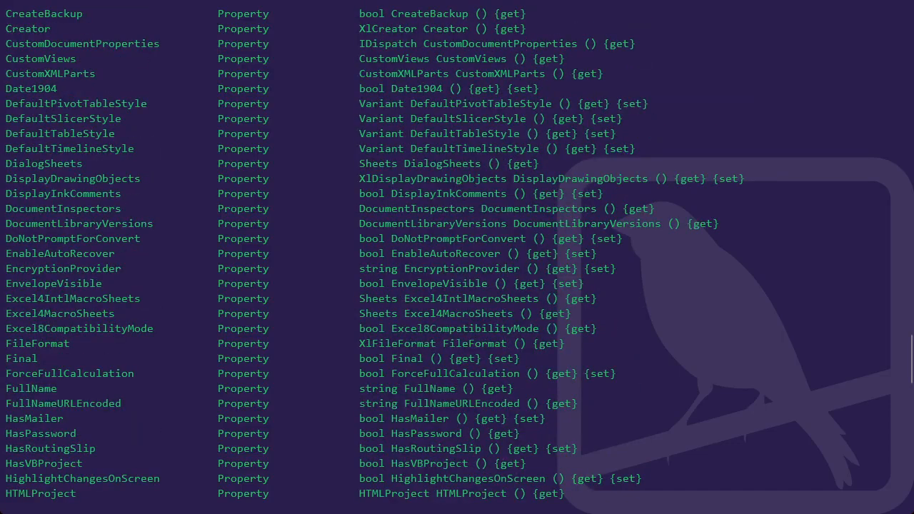
left_click_drag(6, 314, 115, 313)
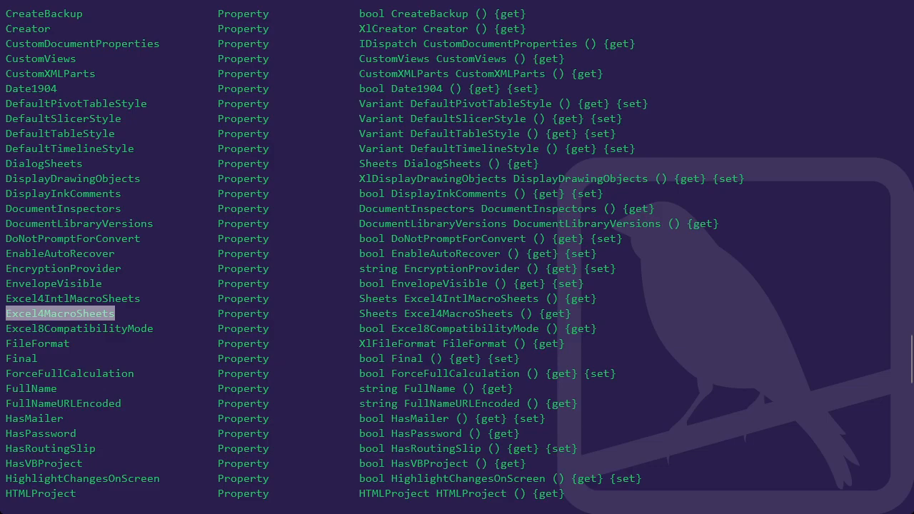
Run $WorkBook.Excel4MacroSheets to output the workbook's Excel 4 macro sheets.
key("Up")
key("BackSpace")
key("BackSpace")
key("BackSpace")
key("BackSpace")
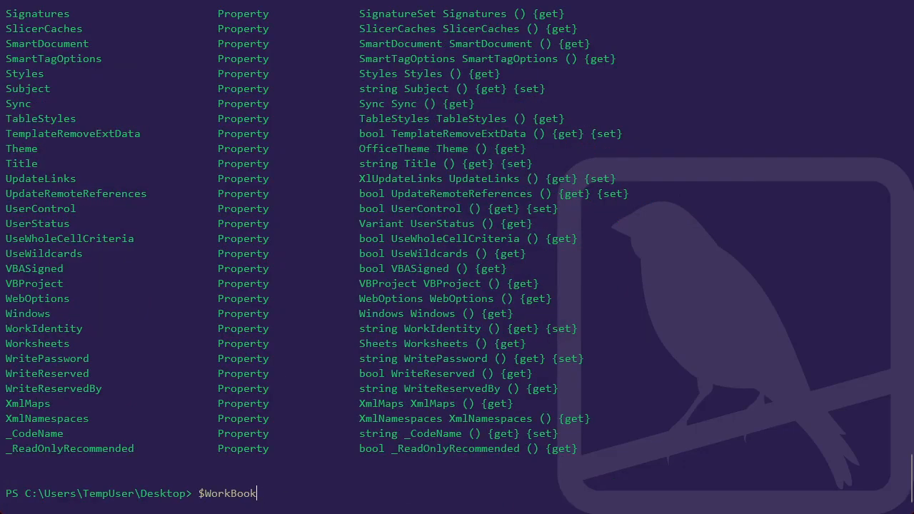
type("Exce")
key("Tab")
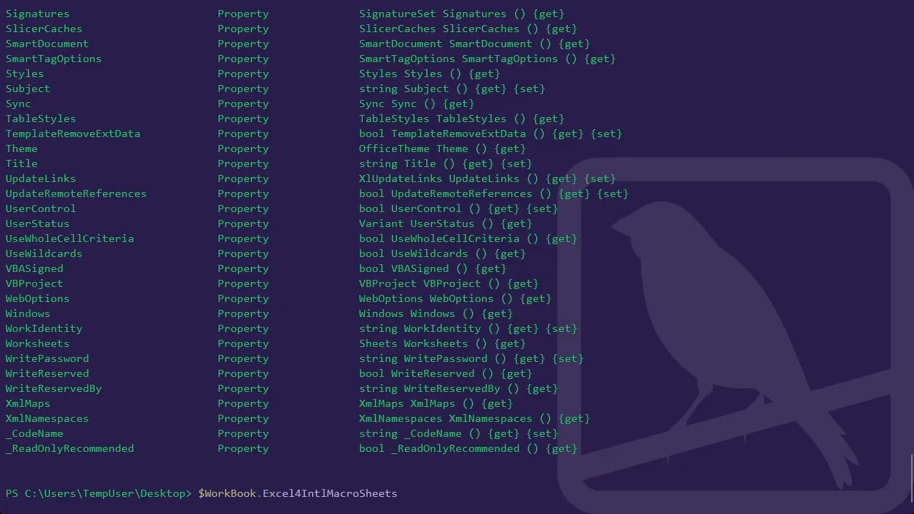
key("Tab")
key("Return")
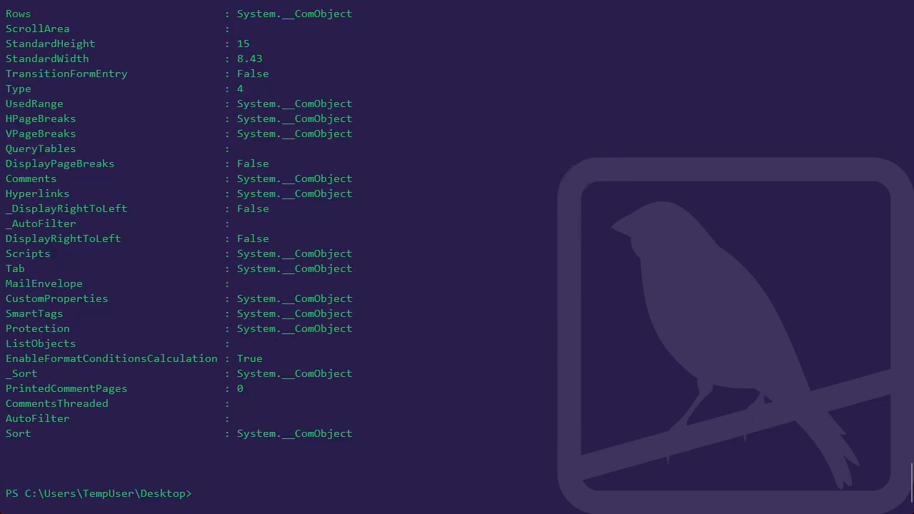
Examine the macro sheet output, including its Name property and how many sheets are listed.
scroll(458, 258, "up", 15)
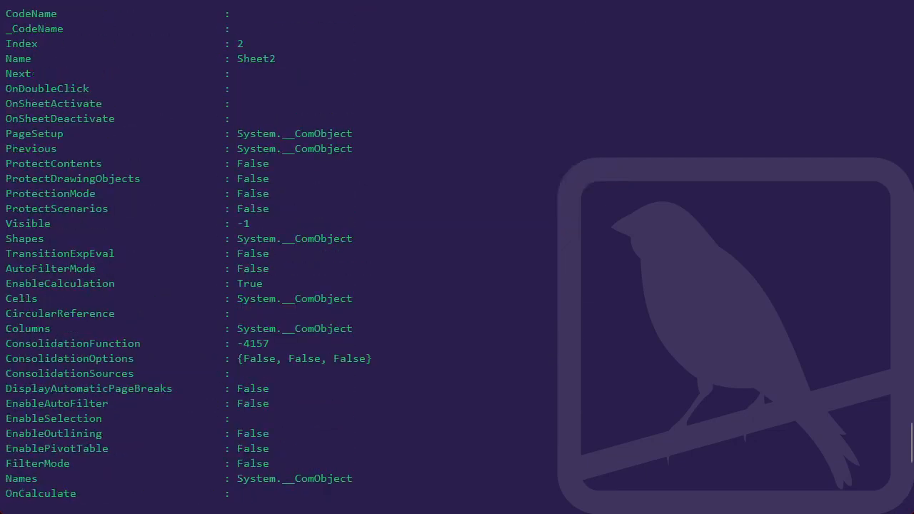
scroll(457, 257, "up", 1)
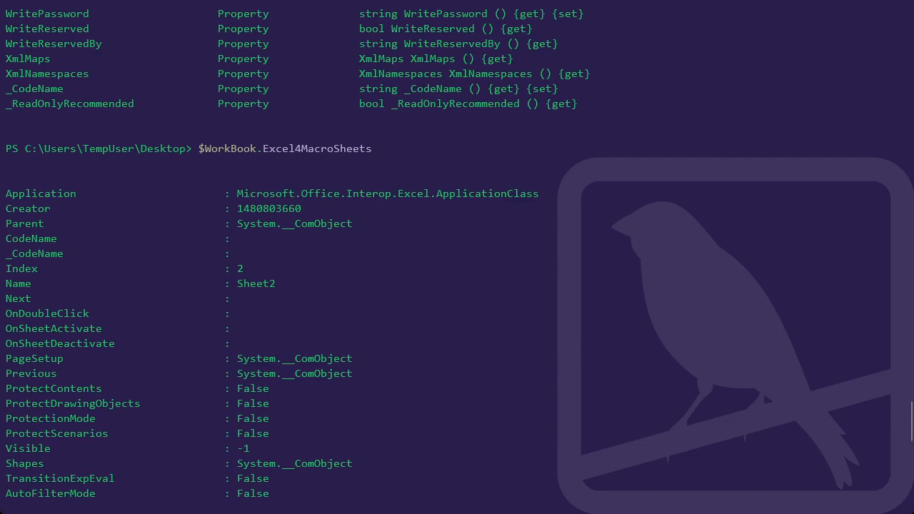
left_click_drag(18, 283, 276, 283)
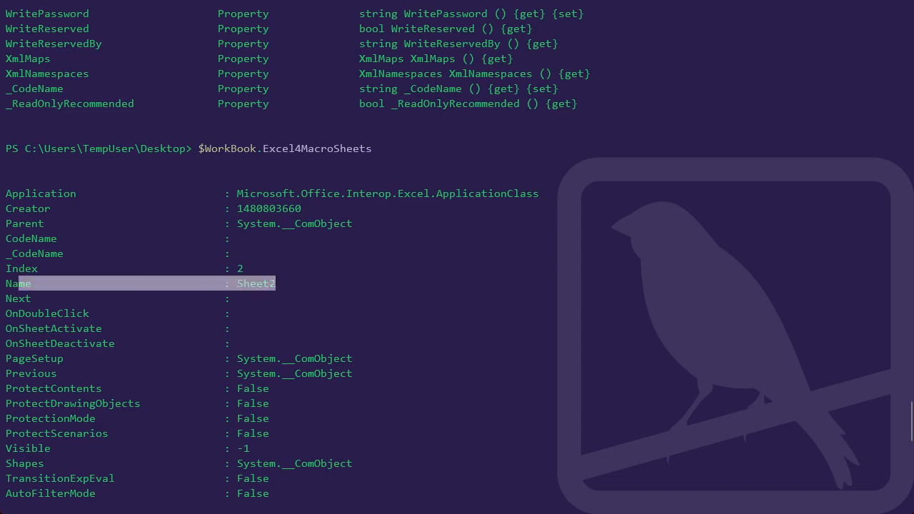
scroll(458, 257, "down", 17)
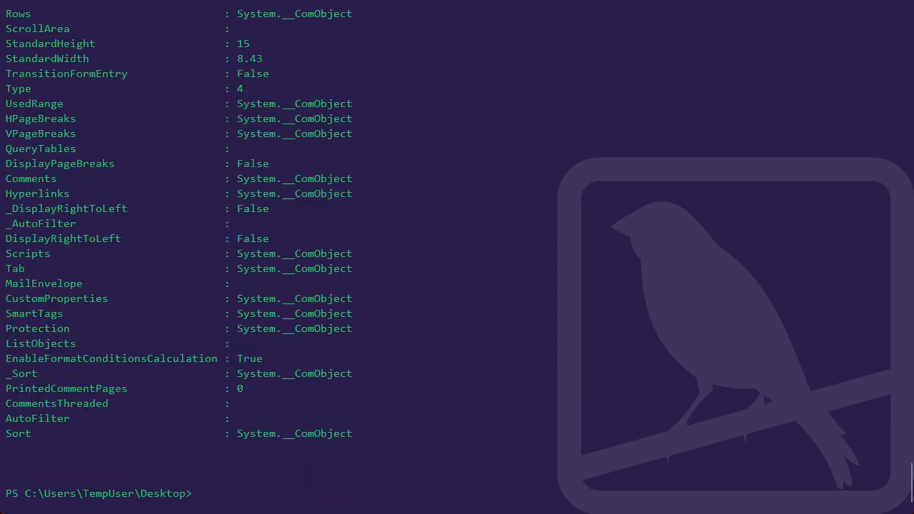
scroll(457, 257, "up", 10)
scroll(457, 257, "up", 6)
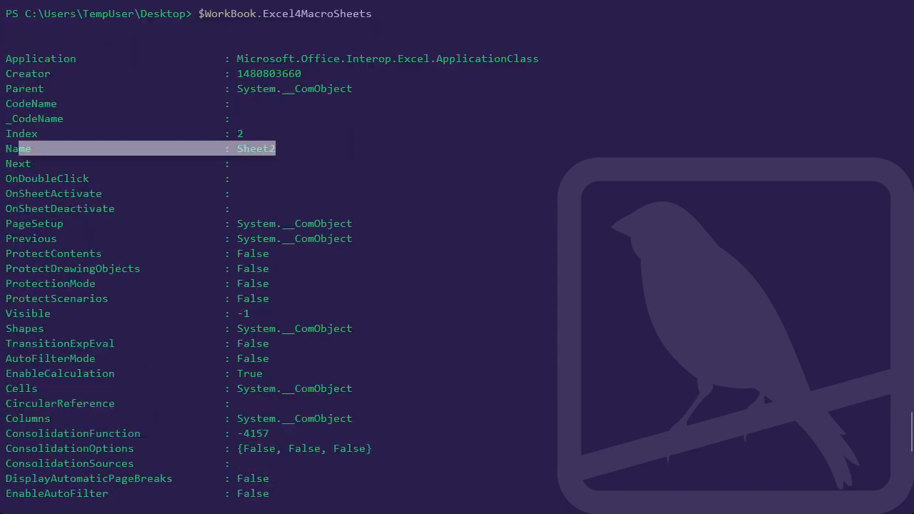
Switch to Excel, look through the rows of Sheet2 for macro content, and return to the PowerShell console.
key("alt+Tab")
key("alt+Tab")
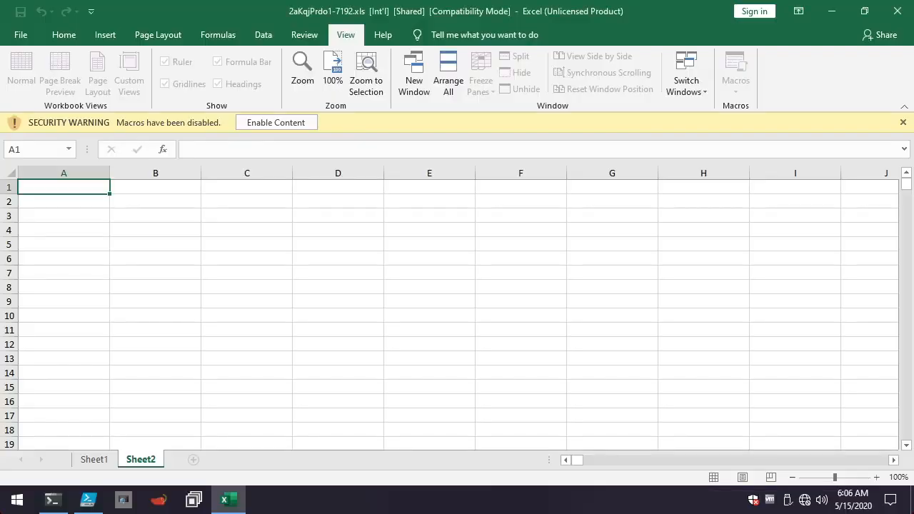
scroll(457, 315, "down", 8)
scroll(457, 314, "up", 8)
scroll(457, 314, "down", 6)
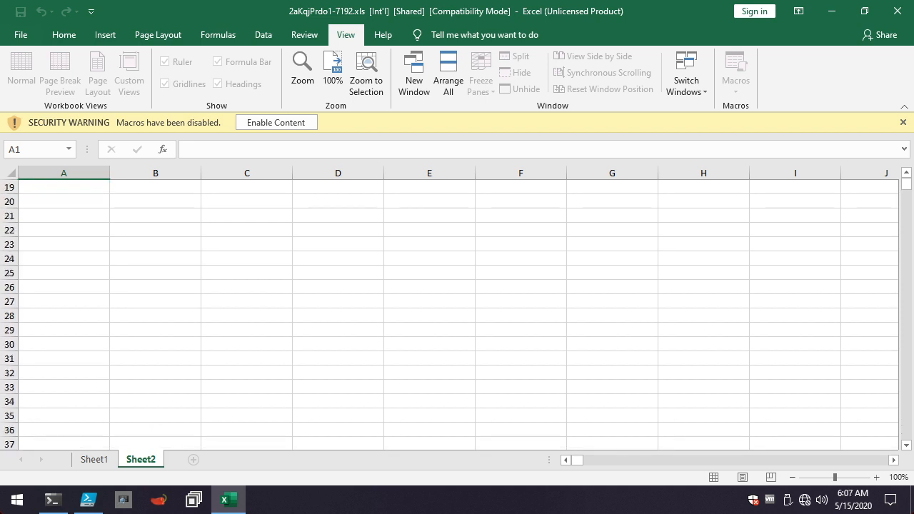
scroll(457, 314, "down", 1)
scroll(458, 315, "up", 7)
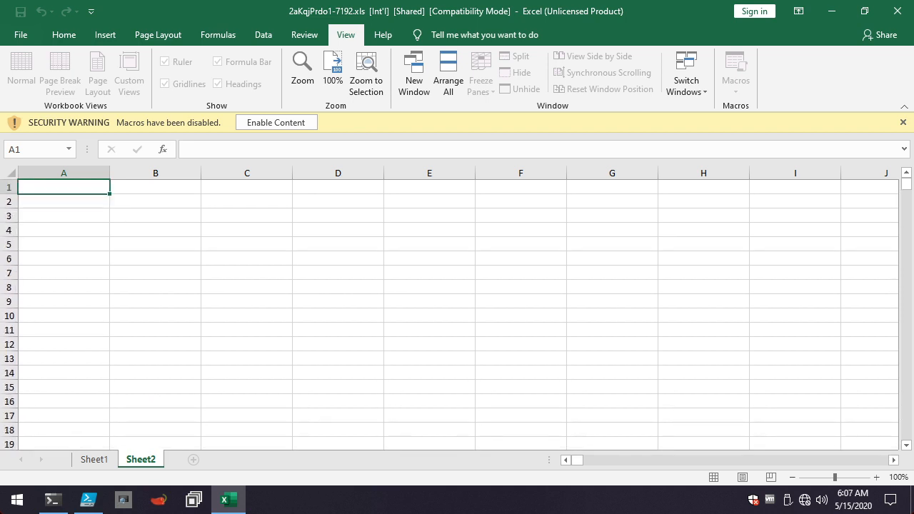
key("alt+Tab")
left_click(382, 207)
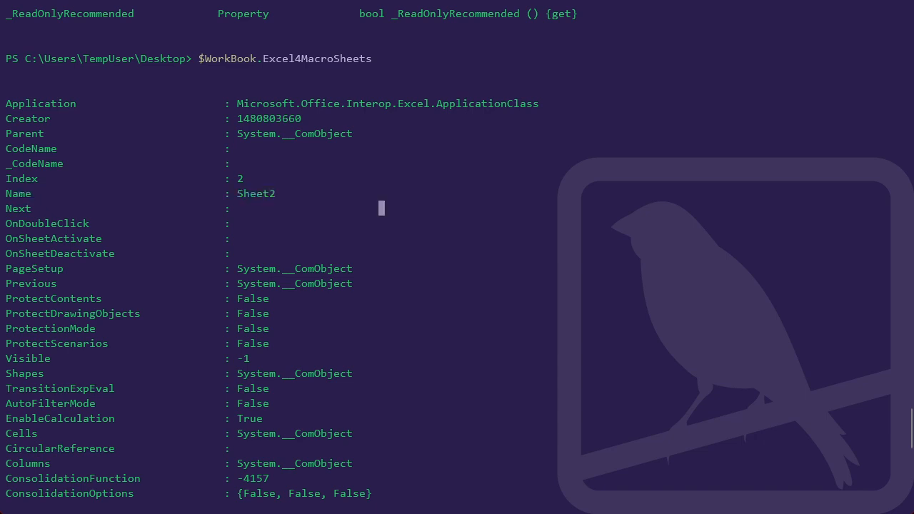
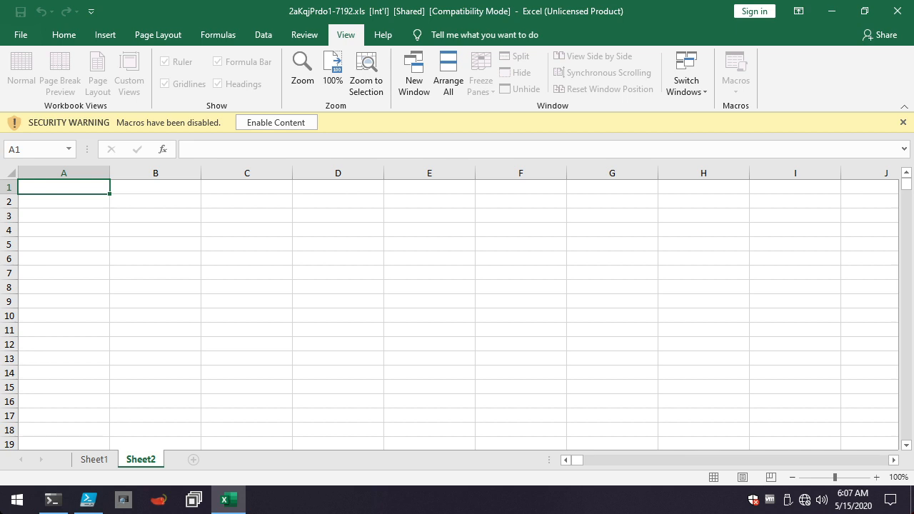
Check the sheet options available for Sheet2, then examine the macro sheet's Visible property in the PowerShell console output.
right_click(141, 458)
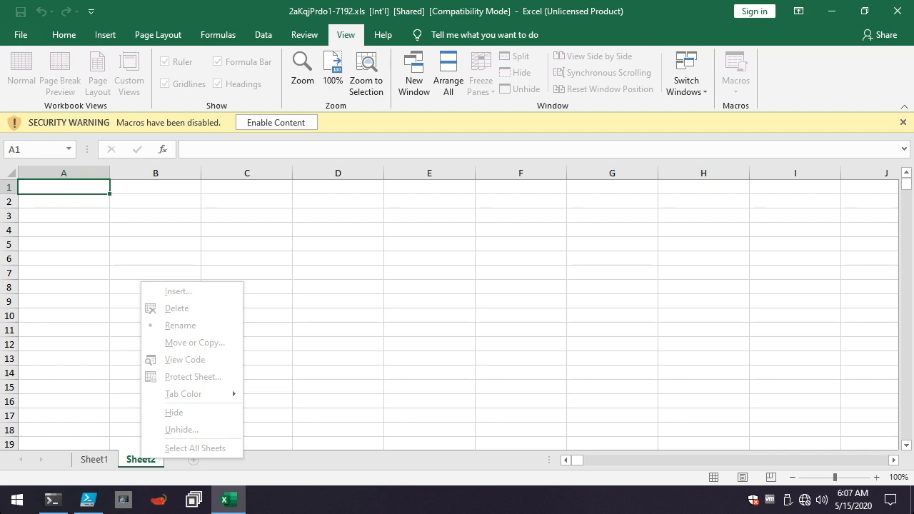
key("Escape")
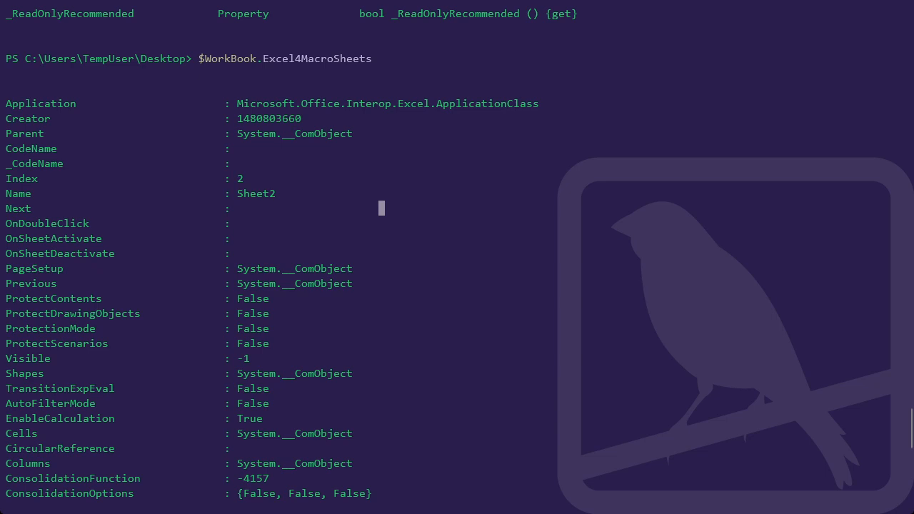
left_click_drag(7, 359, 51, 358)
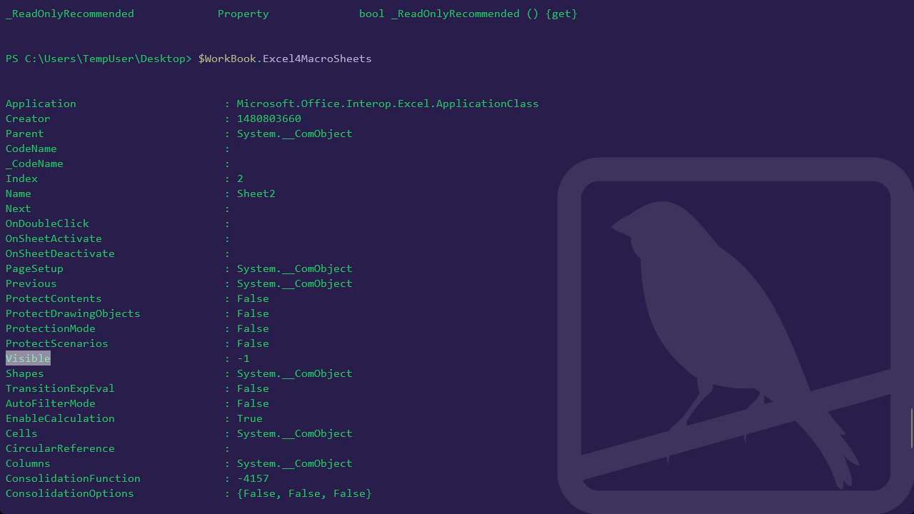
key("Up")
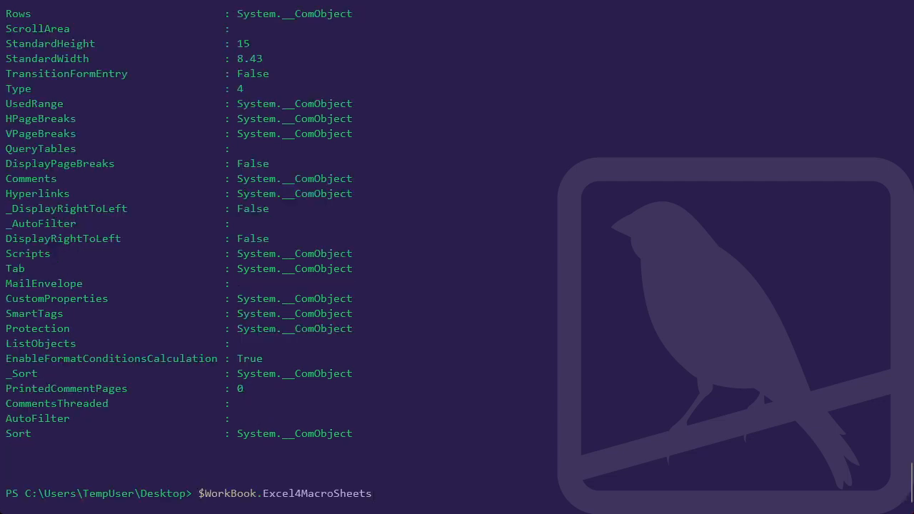
type(".")
key("ctrl+c")
Switch to PowerShell ISE, select script lines 12–13 that assign the 'Sheet2' macro sheet to $Excel4MacroSheet, and leave the script window.
key("alt+Tab")
key("alt+Tab")
key("Tab")
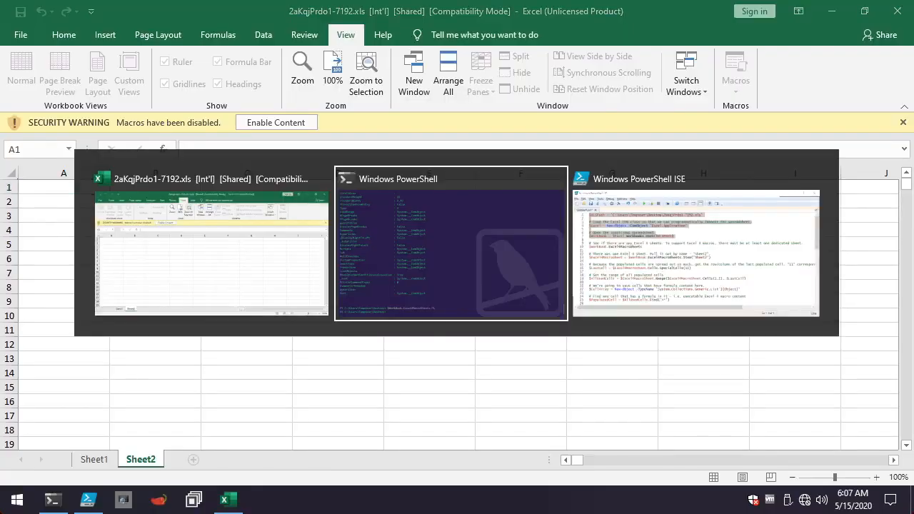
left_click(312, 208)
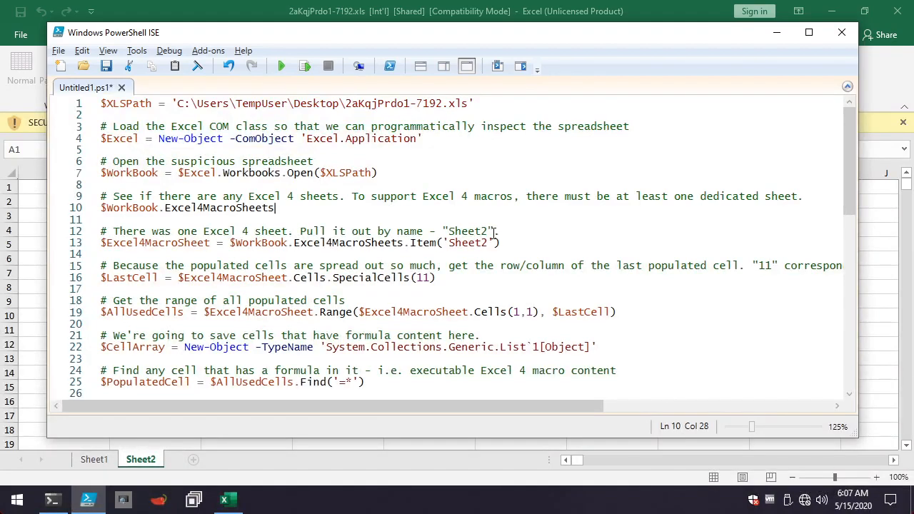
left_click_drag(495, 250, 45, 233)
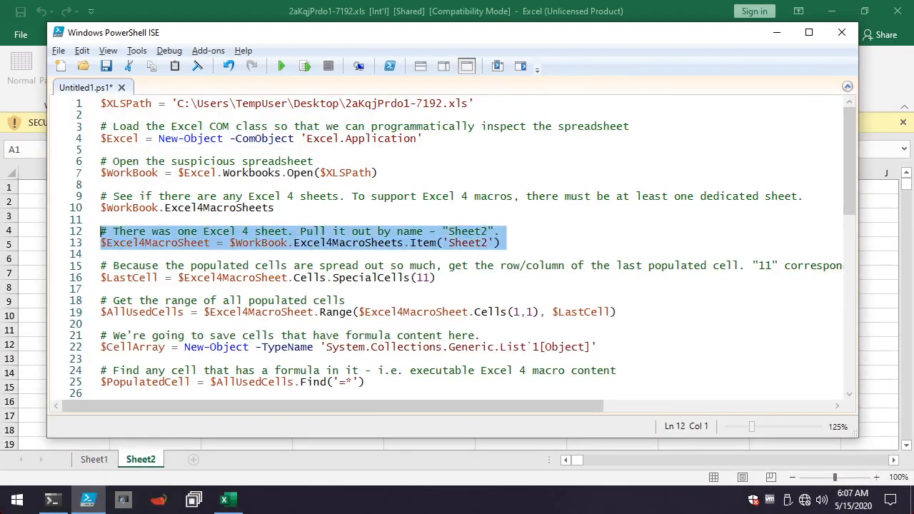
key("alt+Tab")
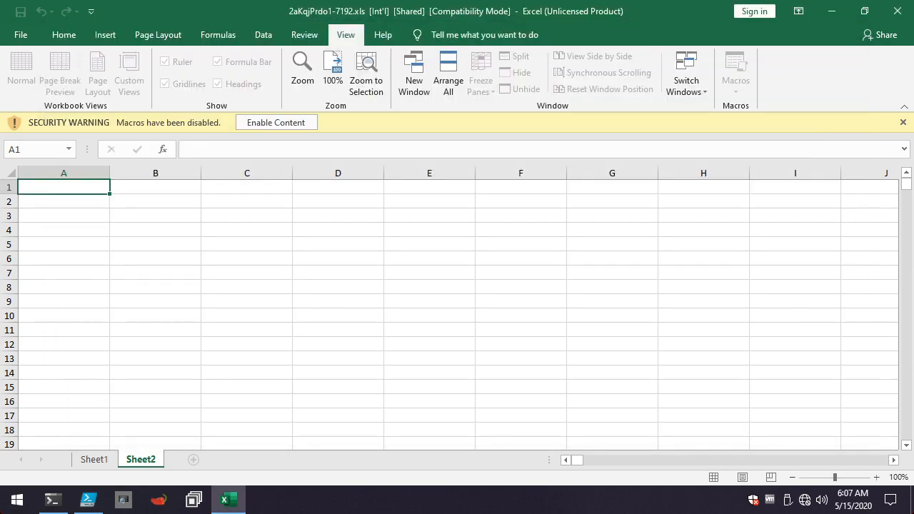
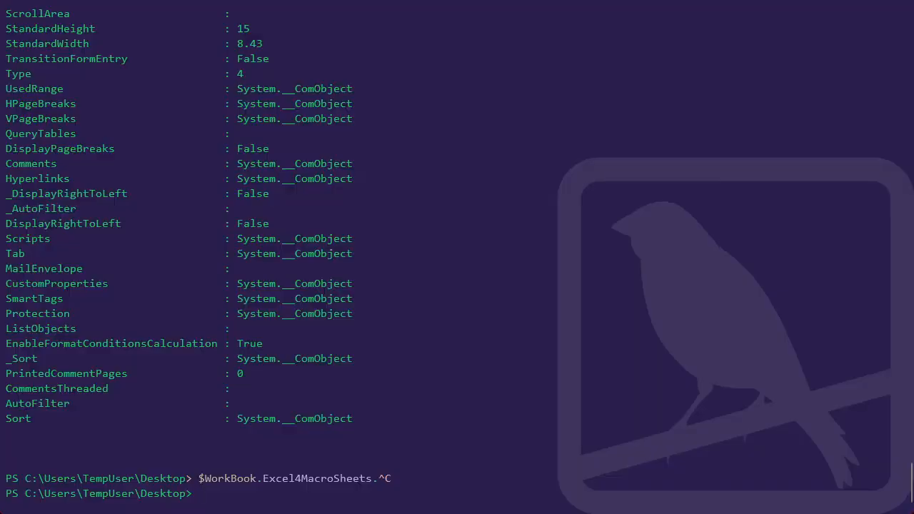
Run the comment and the command that assigns $WorkBook.Excel4MacroSheets.Item('Sheet2') to $Excel4MacroSheet in the PowerShell console.
scroll(458, 258, "up", 20)
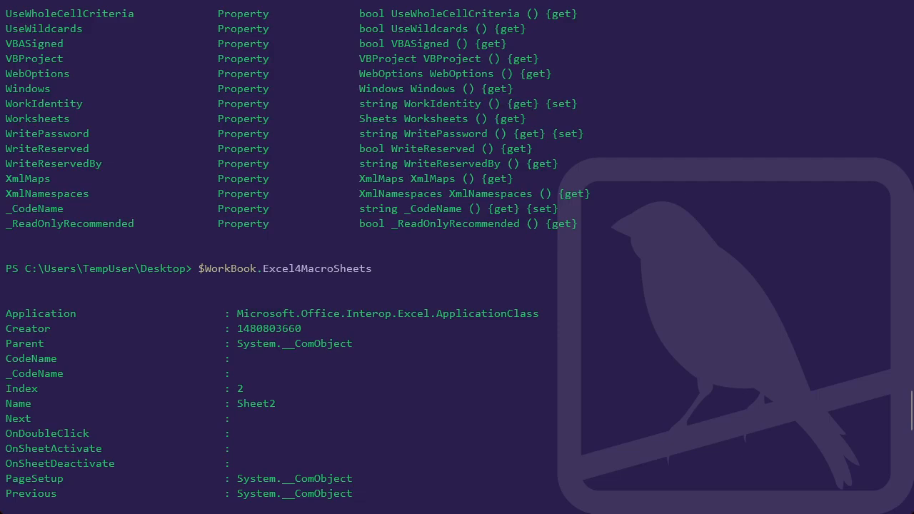
type("$Excel4MacroSheet = $WorkBook.Excel4MacroSheets.Item('Sheet2')")
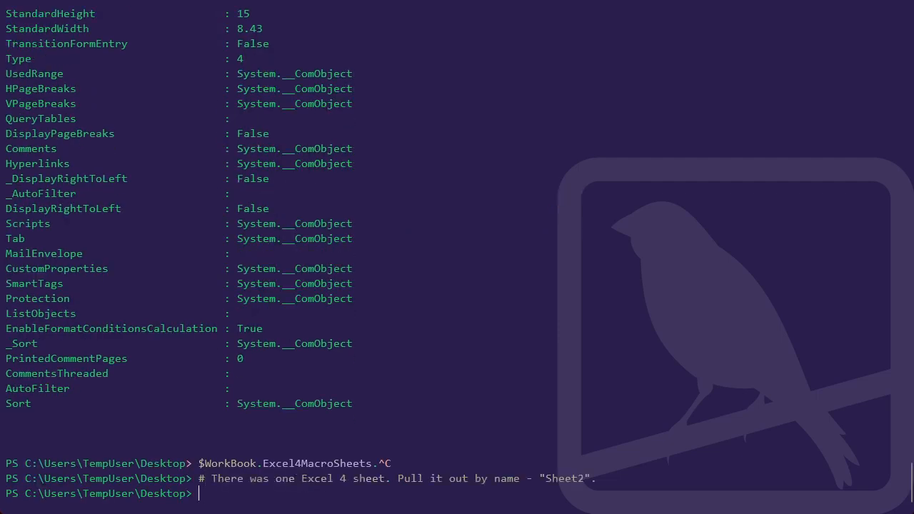
key("Return")
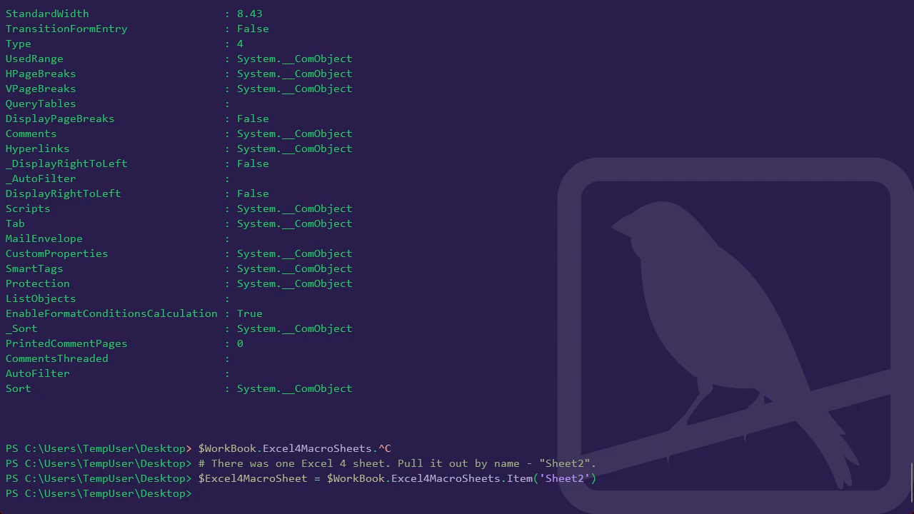
left_click_drag(200, 478, 508, 479)
left_click_drag(546, 478, 584, 479)
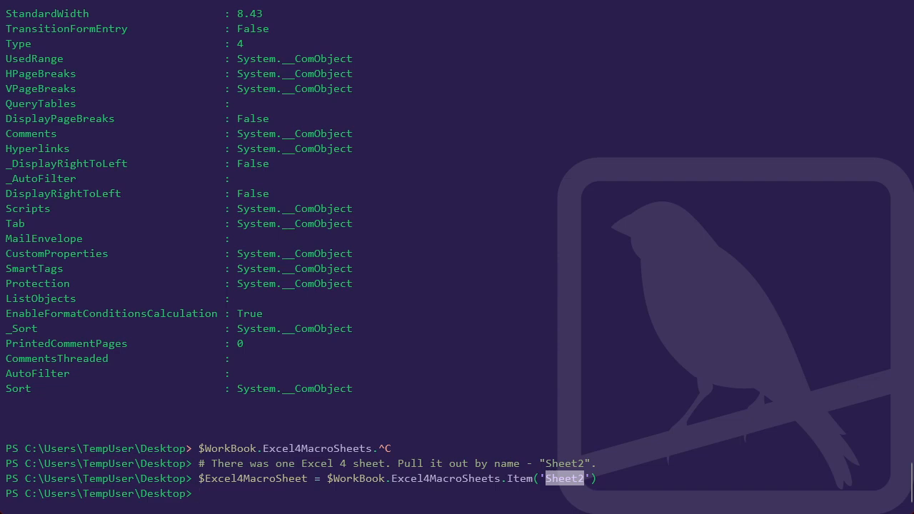
key("ctrl+c")
Output the $Excel4MacroSheet object and review its listed properties from start to end.
type("$Excel")
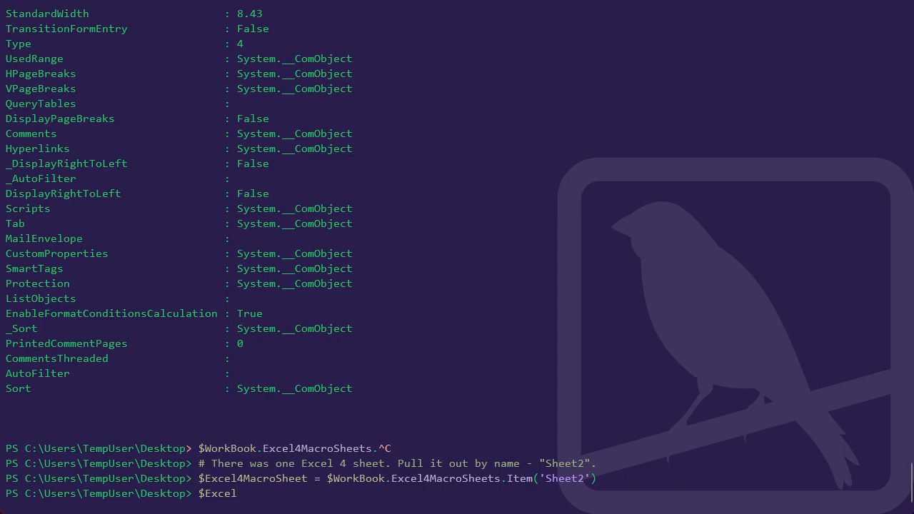
type("4MacroSheet")
key("Return")
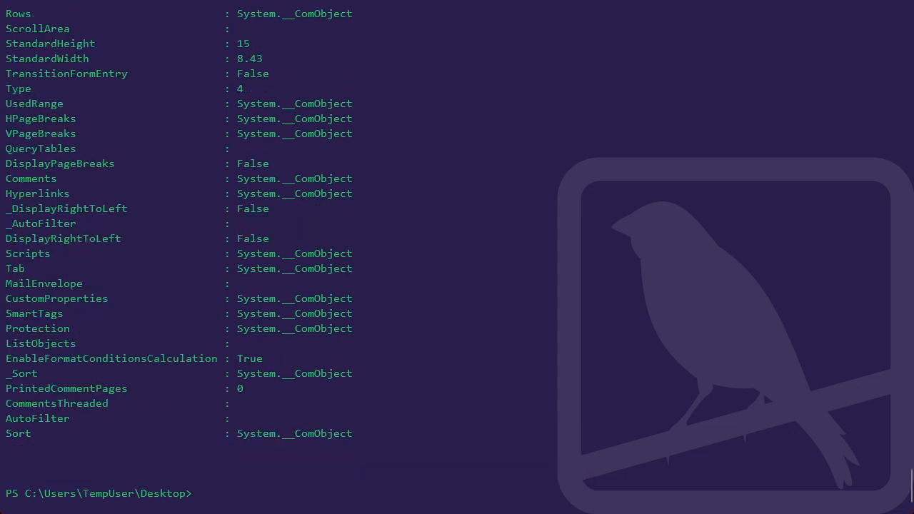
scroll(457, 258, "up", 16)
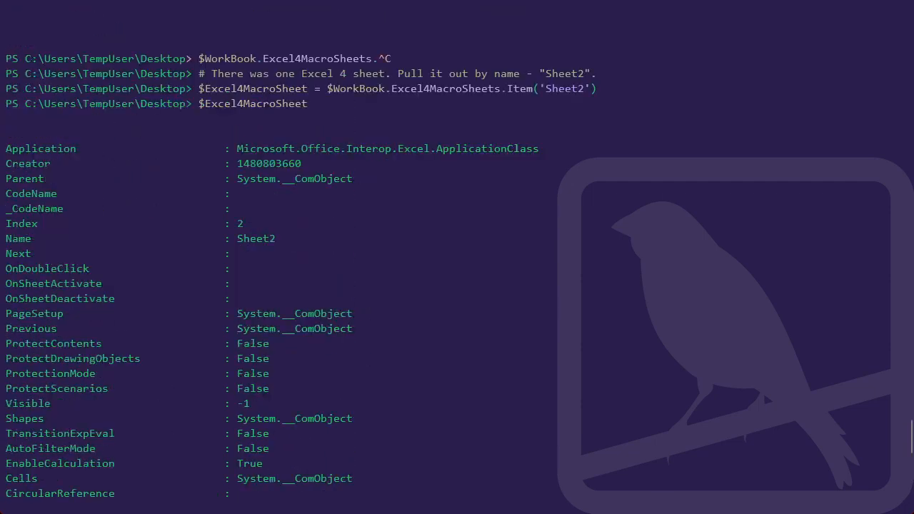
scroll(458, 257, "down", 15)
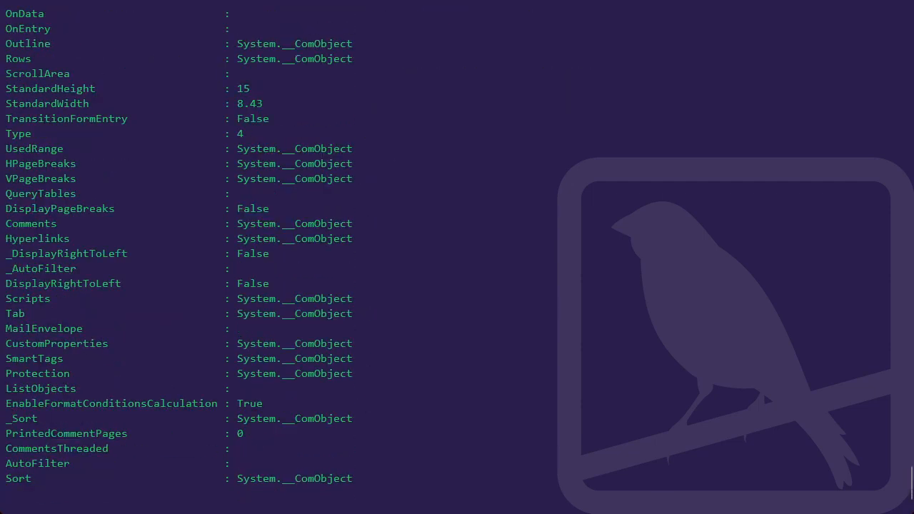
Switch to PowerShell ISE and place the cursor at the end of script line 16, the $LastCell assignment using SpecialCells(11).
key("alt+Tab")
key("alt+Tab")
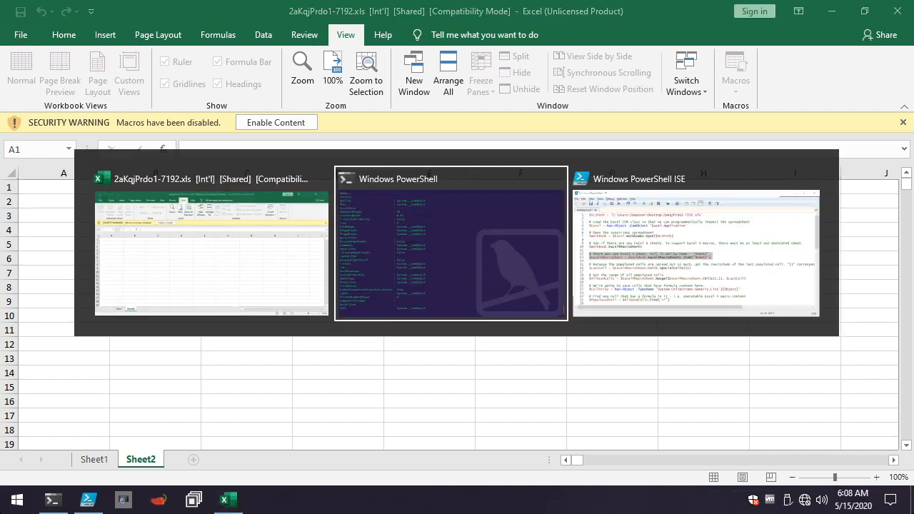
key("Tab")
left_click(452, 259)
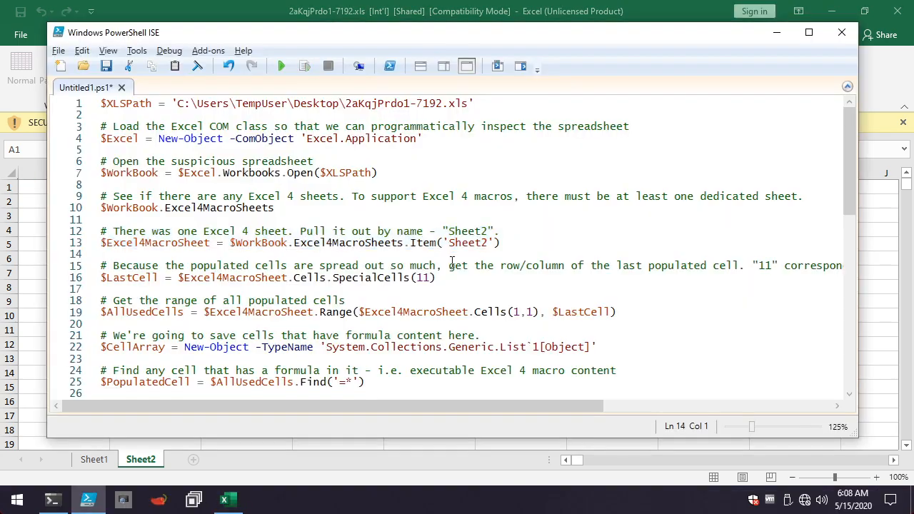
scroll(449, 282, "down", 2)
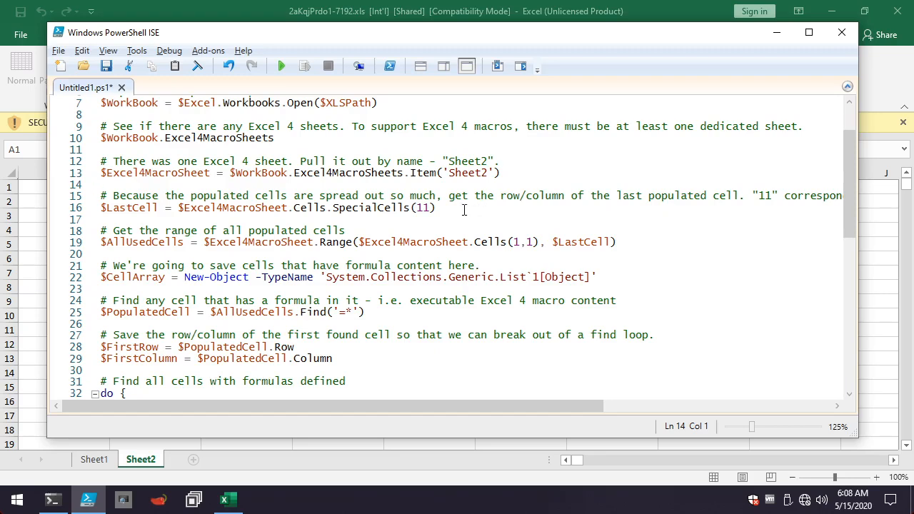
left_click(464, 208)
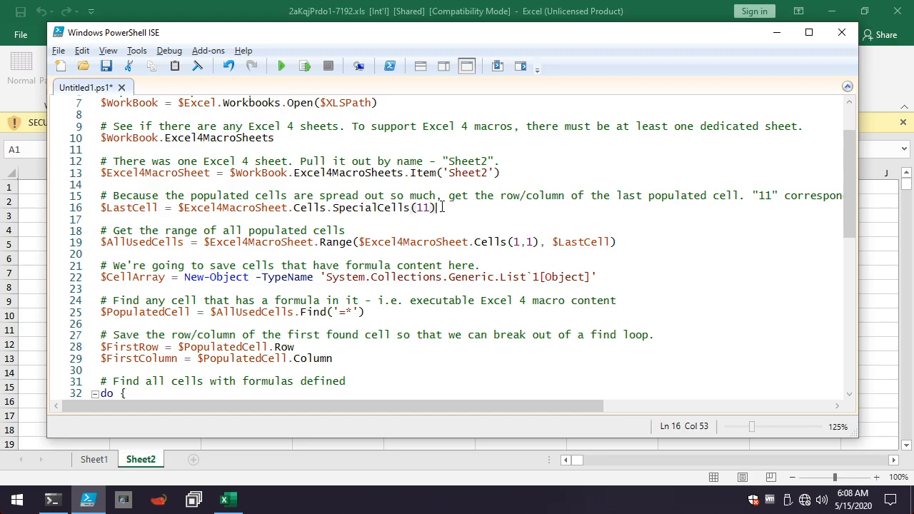
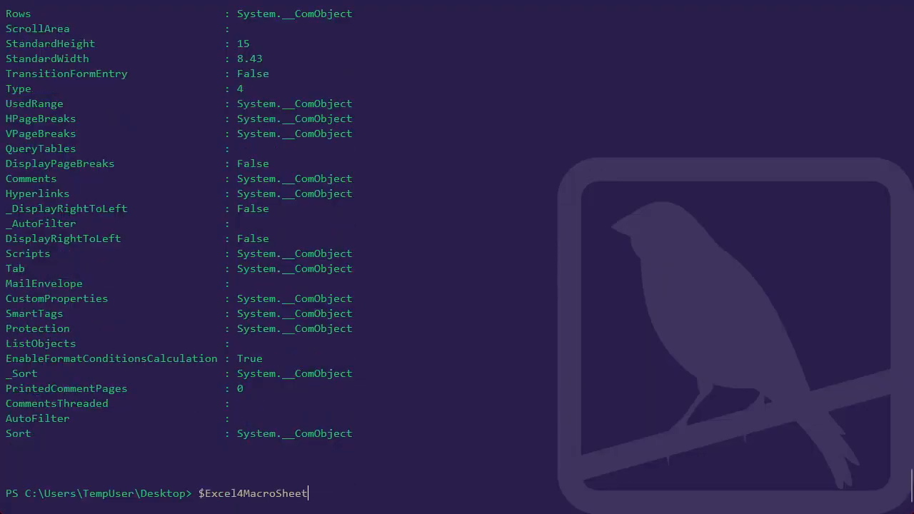
Query the total cell count of the macro sheet in the PowerShell console with $Excel4MacroSheet.Cells.Count.
type(".Cells.Count")
key("Return")
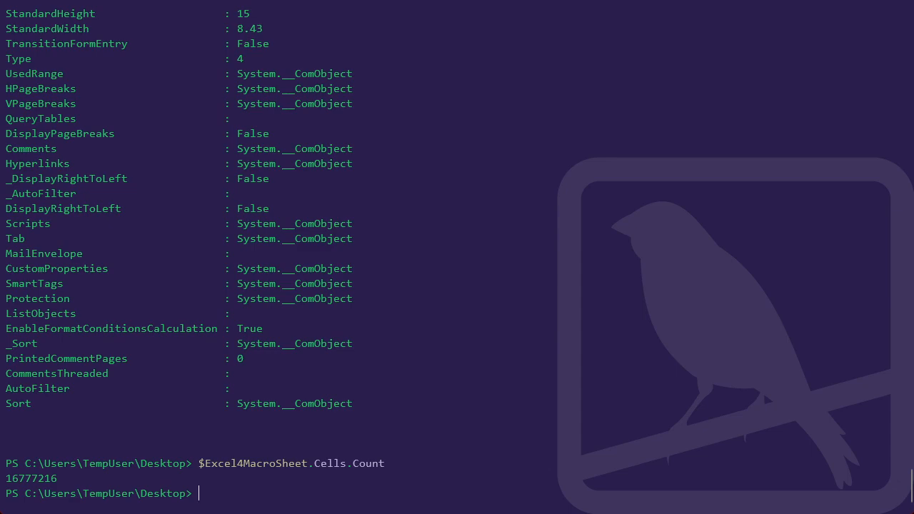
Copy script line 16 from PowerShell ISE, run $LastCell = $Excel4MacroSheet.Cells.SpecialCells(11) in the PowerShell console, and output $LastCell.
key("alt+Tab")
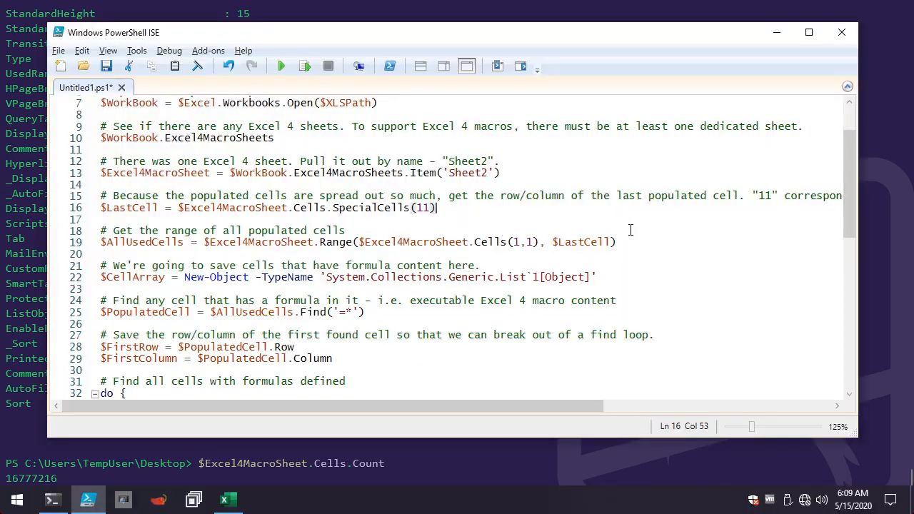
left_click_drag(330, 207, 100, 207)
left_click(441, 207)
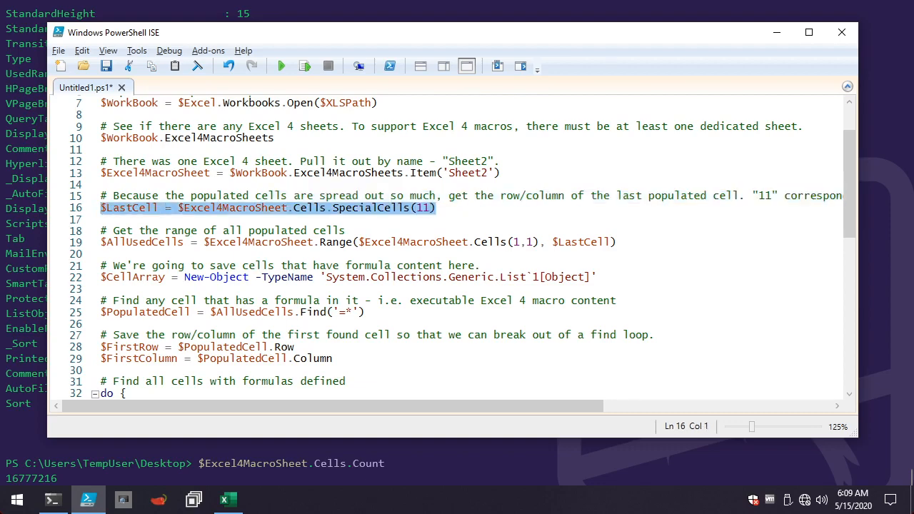
key("ctrl+c")
key("alt+Tab")
key("ctrl+v")
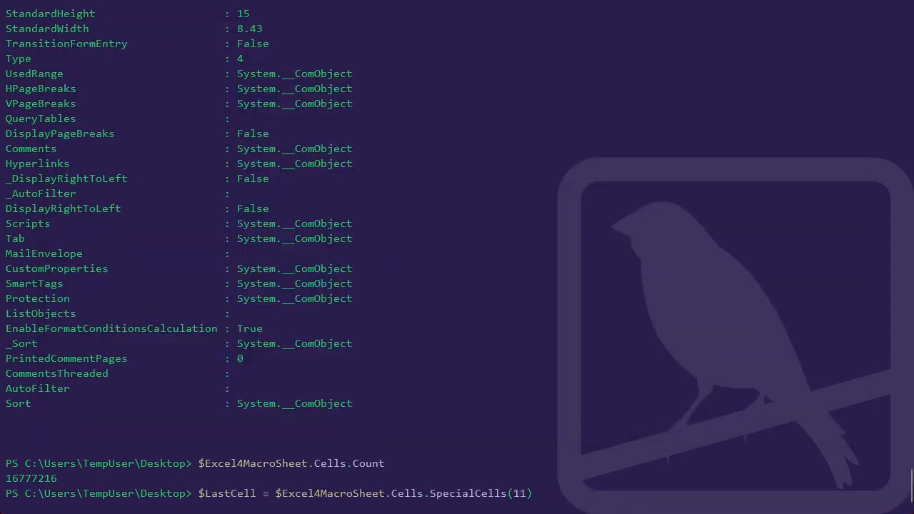
key("Return")
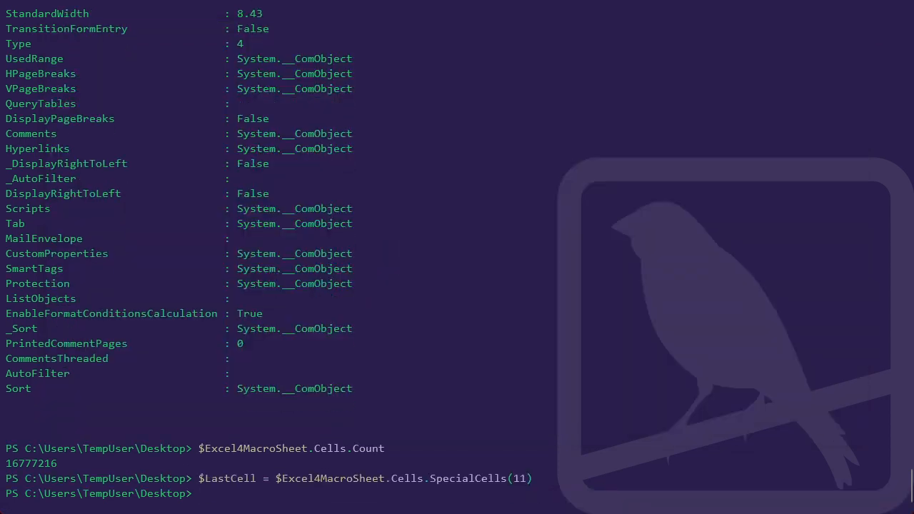
type("$LastCell")
key("Return")
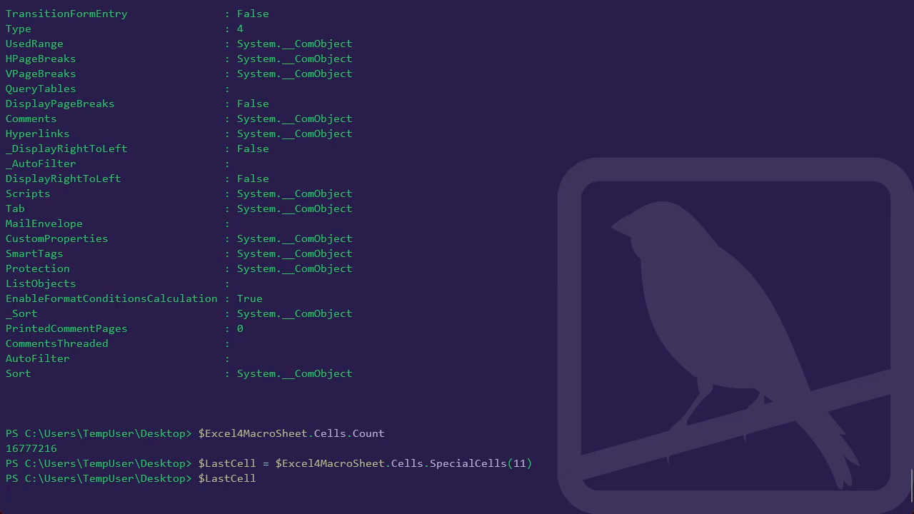
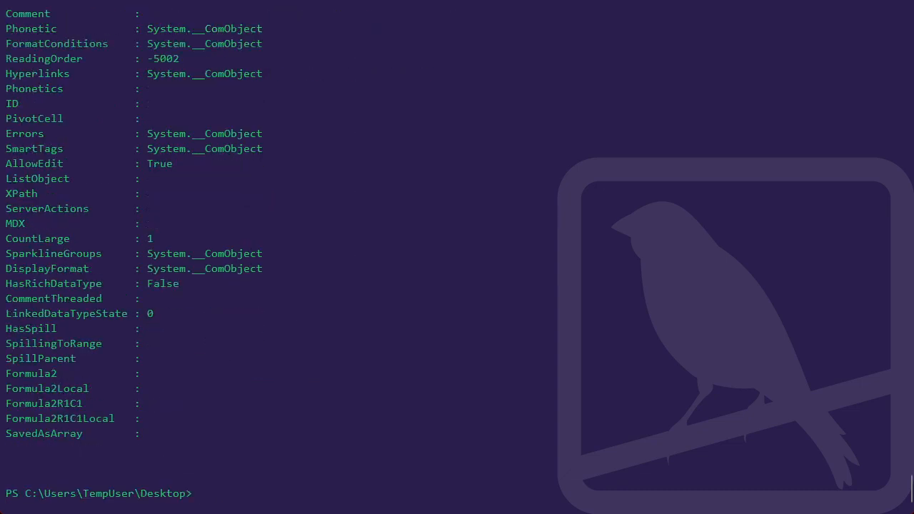
Examine the $LastCell property output in the console, checking the Formula2, Value2, Row and Formula entries.
scroll(457, 258, "up", 3)
scroll(458, 257, "down", 3)
left_click_drag(6, 373, 237, 374)
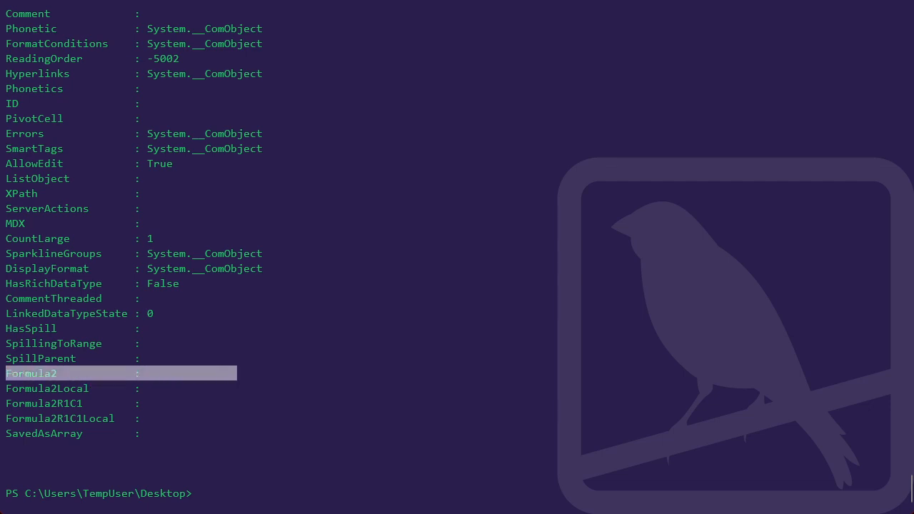
scroll(457, 257, "up", 4)
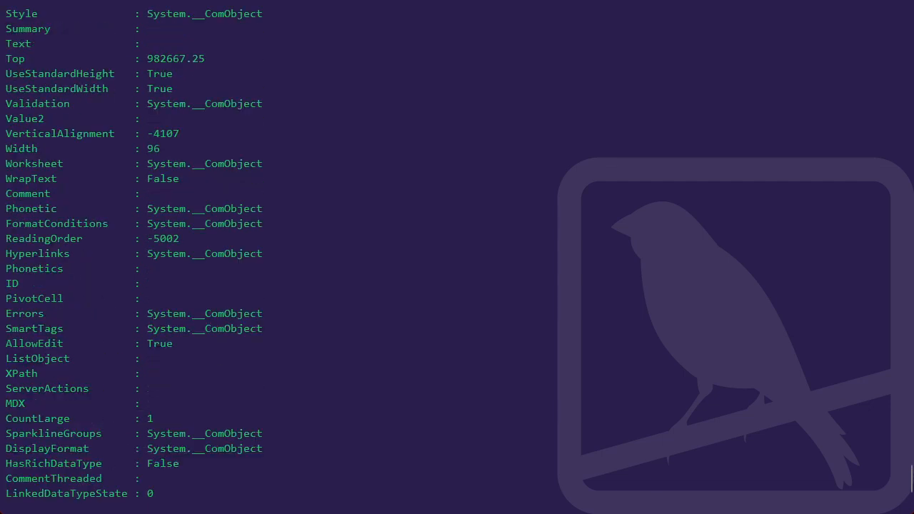
left_click_drag(6, 118, 198, 119)
scroll(457, 257, "up", 5)
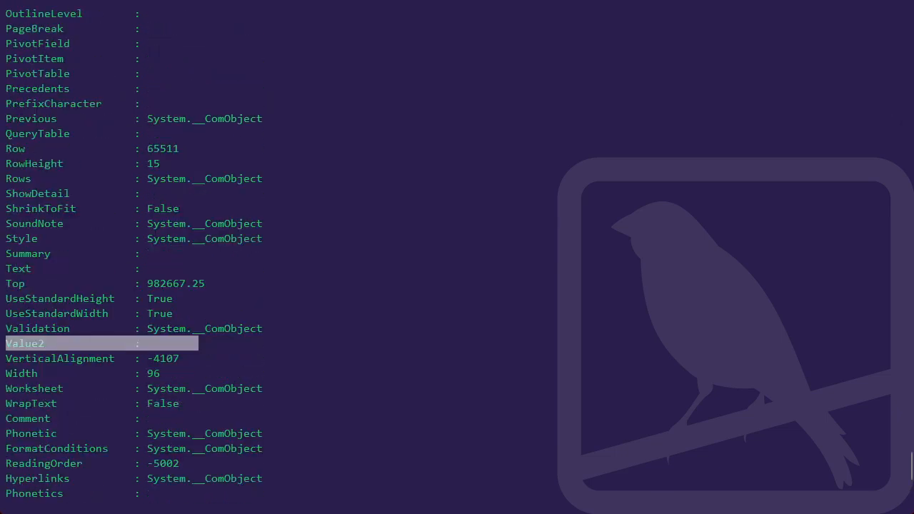
scroll(457, 258, "up", 9)
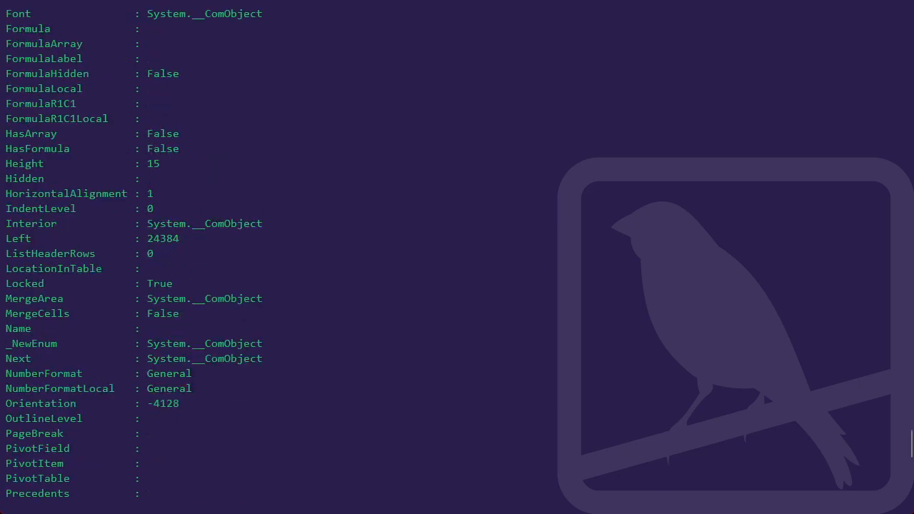
scroll(457, 257, "down", 6)
scroll(457, 257, "down", 4)
Copy the populated-range code from PowerShell ISE and run $AllUsedCells = $Excel4MacroSheet.Range($Excel4MacroSheet.Cells(1,1), $LastCell) in the PowerShell console.
key("alt+Tab")
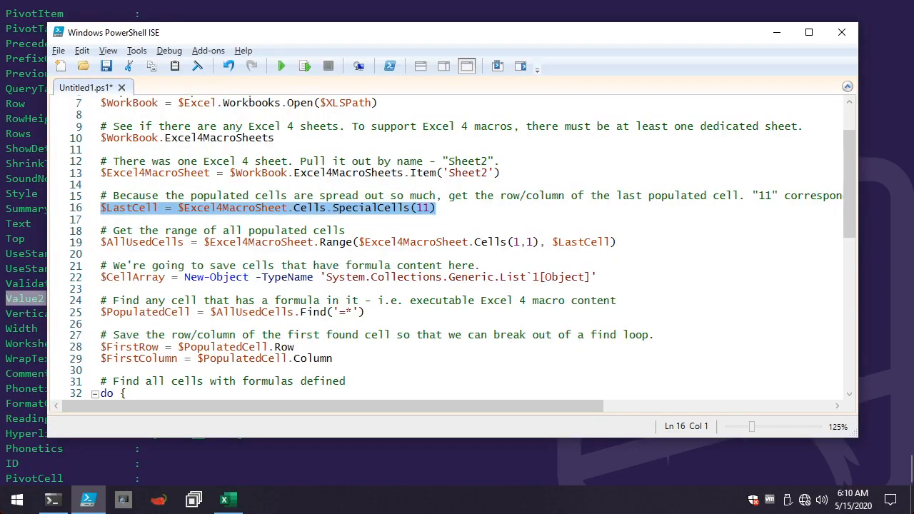
left_click(276, 220)
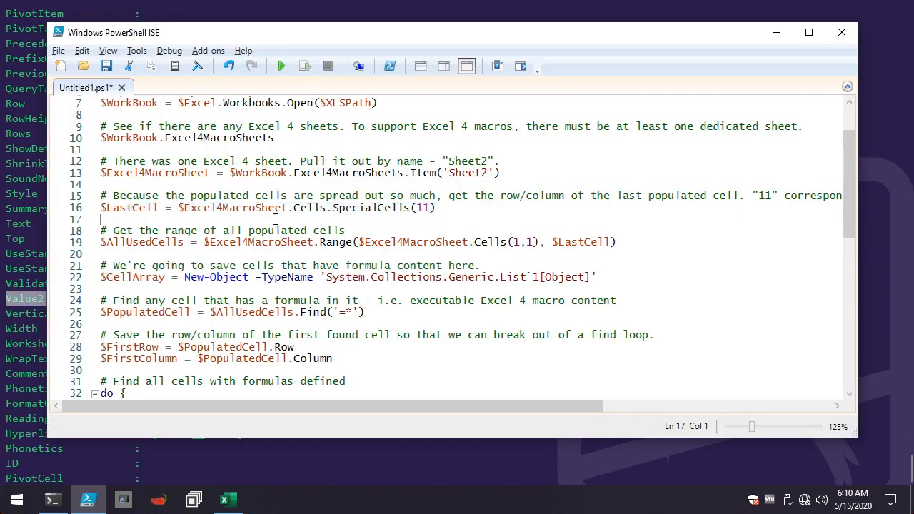
left_click(127, 253)
left_click_drag(359, 243, 54, 236)
key("ctrl+c")
left_click(626, 243)
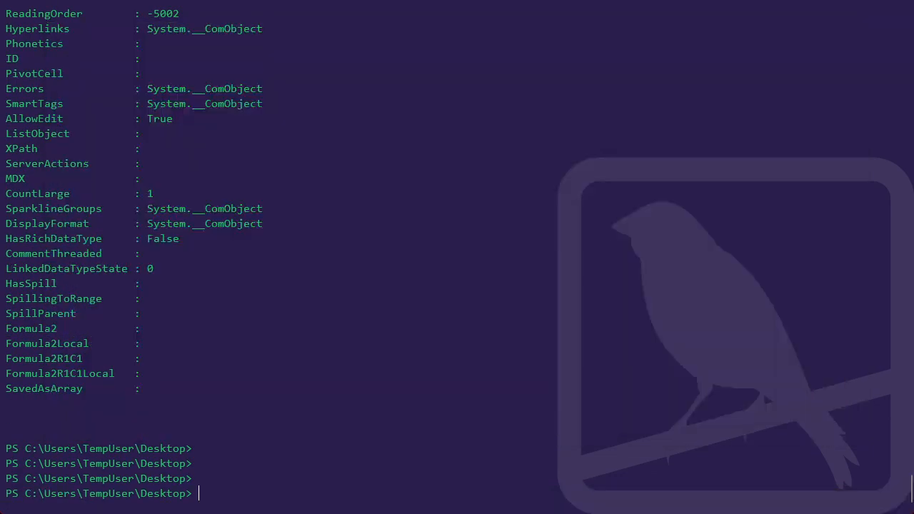
key("ctrl+v")
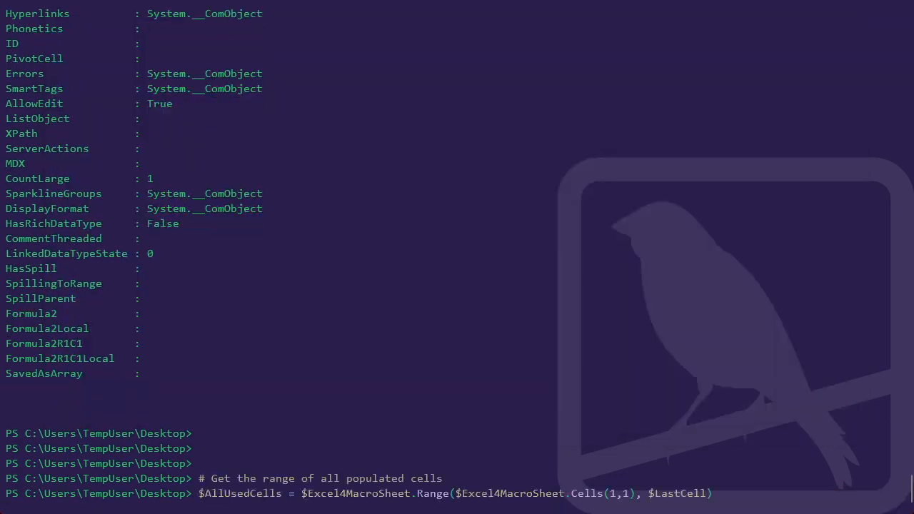
key("Return")
Query the number of cells in the used range with $AllUsedCells.Count.
type("$Al")
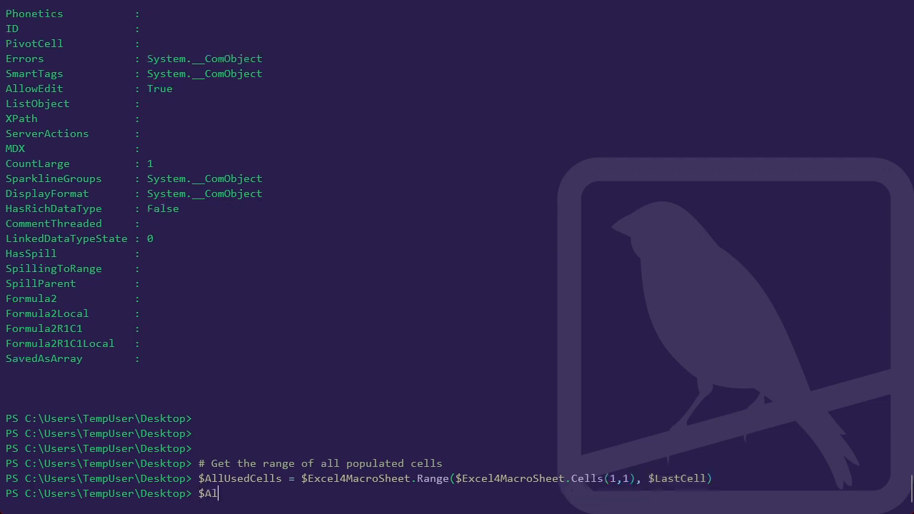
type("lUsedCells.Count")
key("Return")
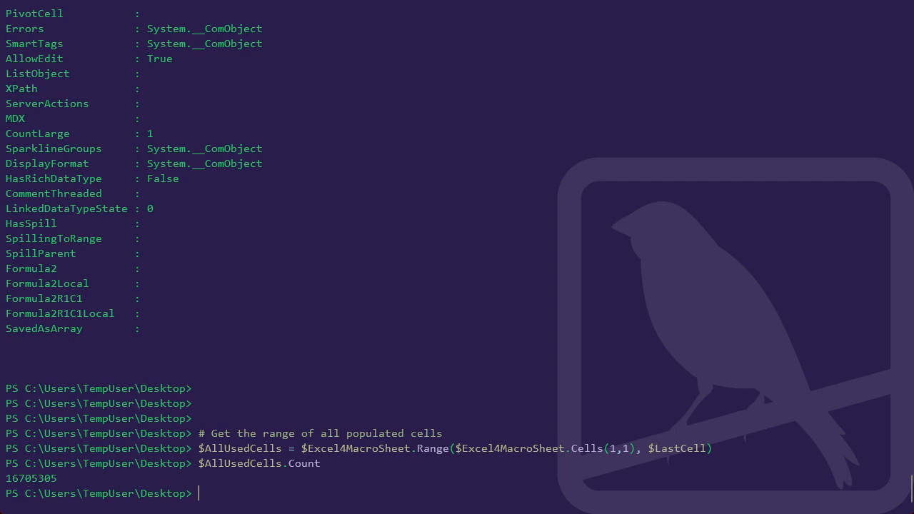
Switch to PowerShell ISE and review the SpecialCells(11) call on line 16 and the Range expression on line 19.
key("alt+Tab")
left_click(397, 278)
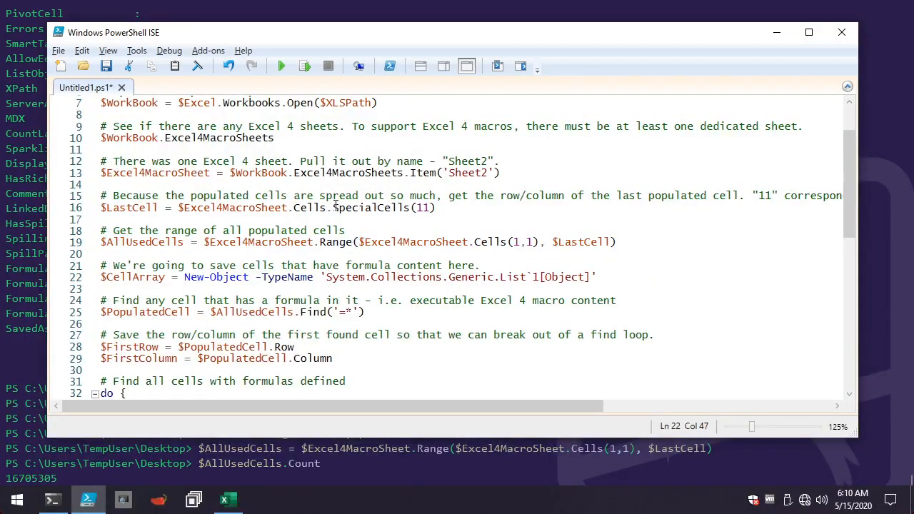
left_click_drag(334, 208, 474, 207)
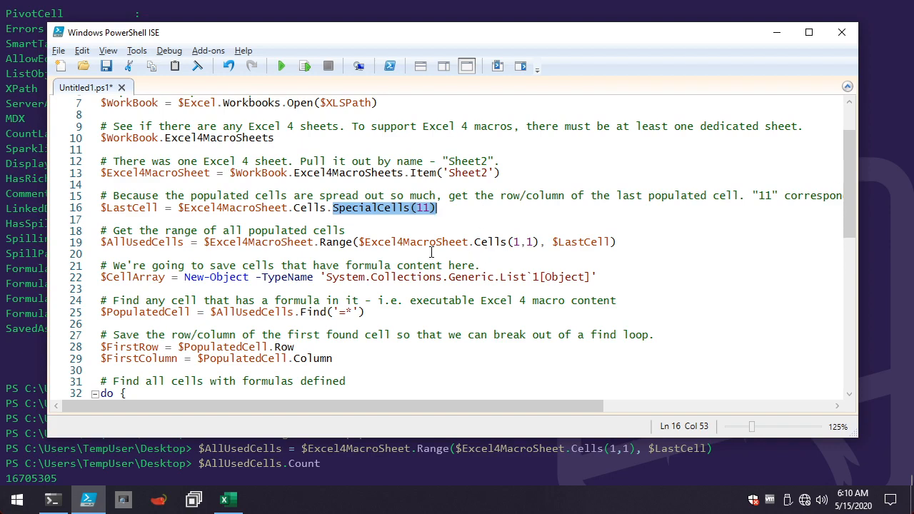
left_click(392, 220)
left_click_drag(320, 243, 681, 243)
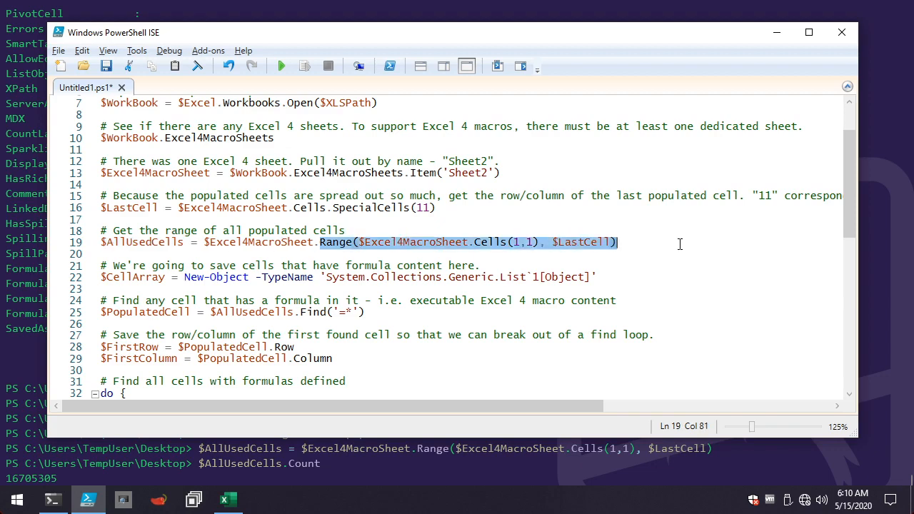
left_click(251, 254)
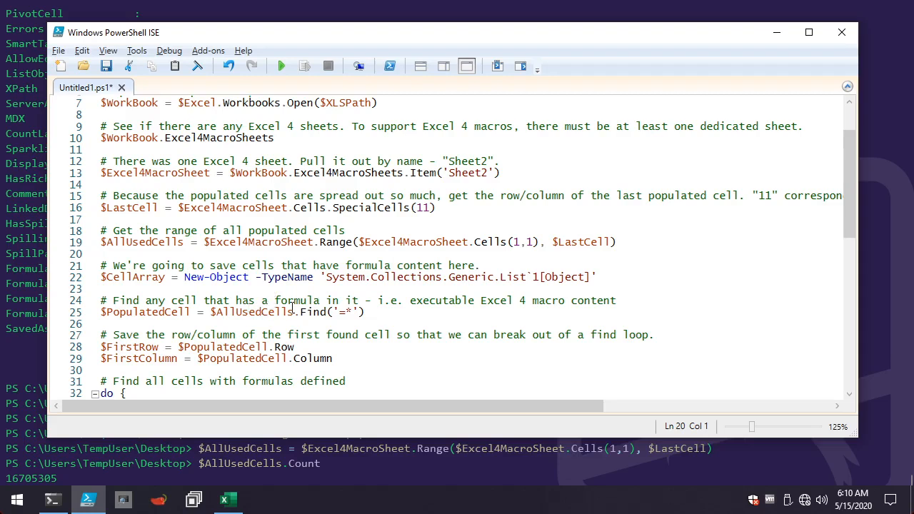
Examine the Find('=*') search on line 25 and the $CellArray list definition on lines 21 and 22.
left_click_drag(300, 313, 374, 312)
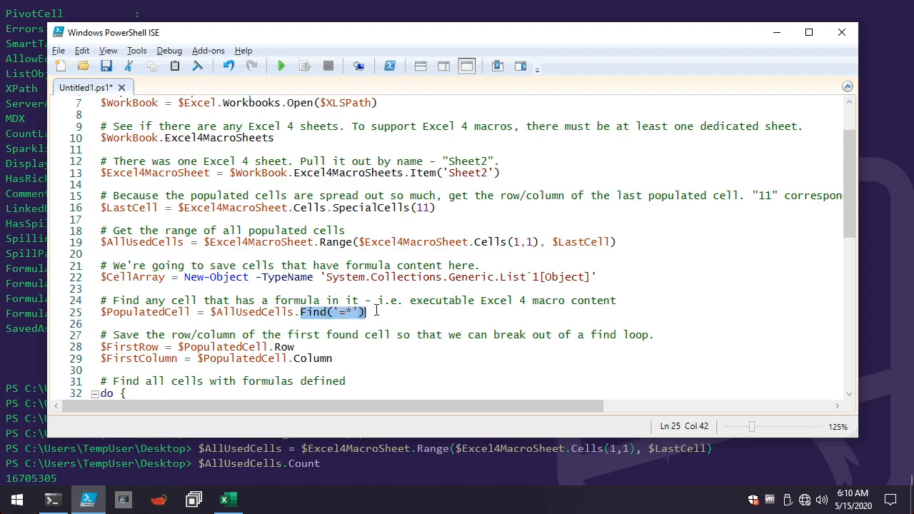
left_click(374, 301)
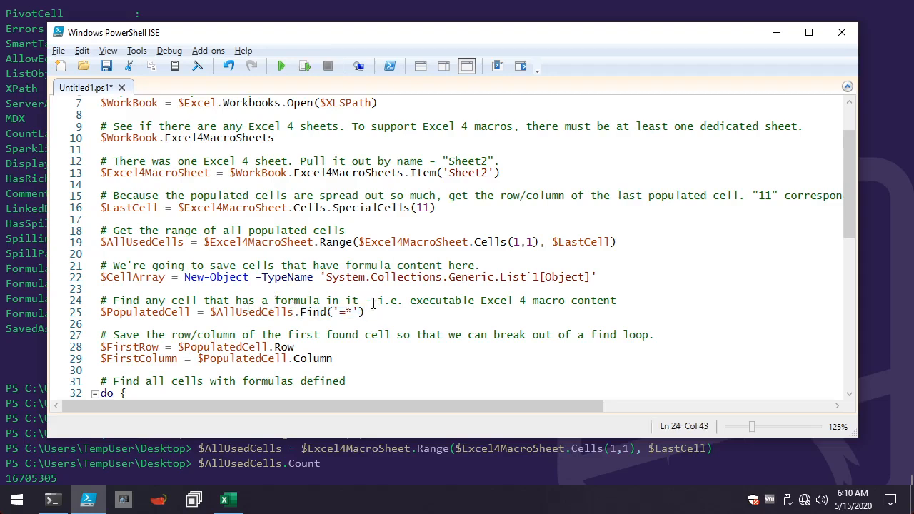
scroll(376, 298, "down", 2)
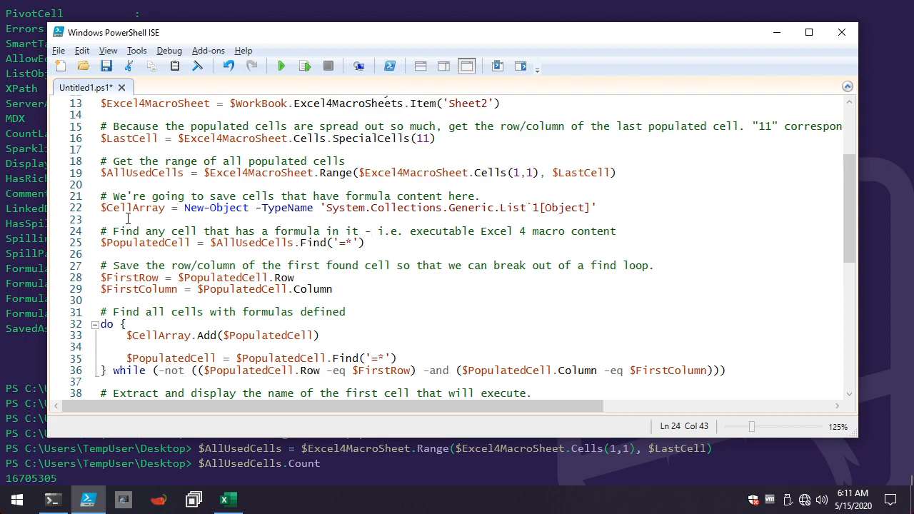
left_click(337, 243)
left_click(339, 244)
left_click_drag(340, 244, 346, 244)
left_click_drag(104, 221, 93, 198)
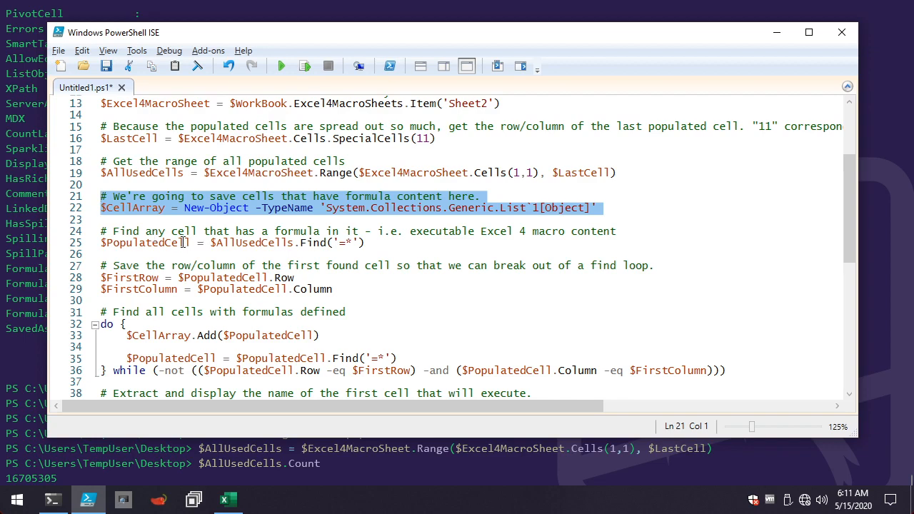
left_click(206, 232)
scroll(252, 250, "down", 1)
left_click(378, 208)
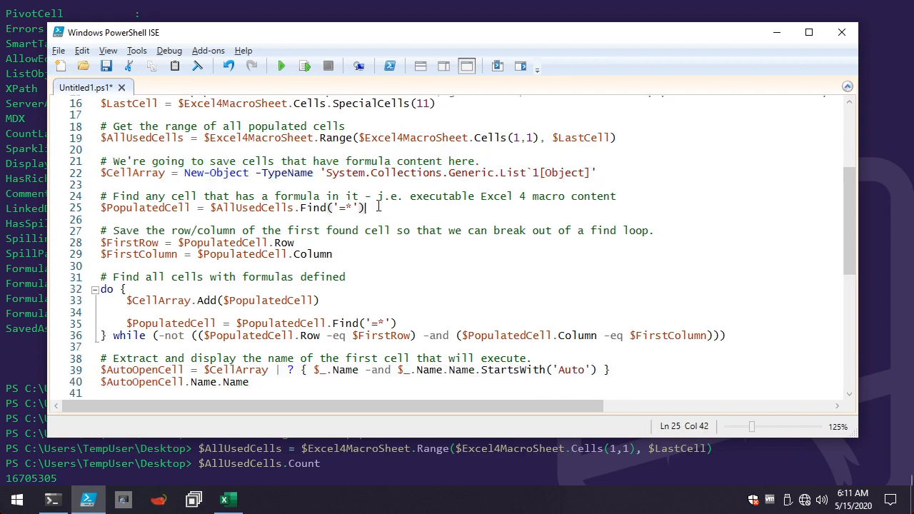
left_click_drag(370, 209, 208, 210)
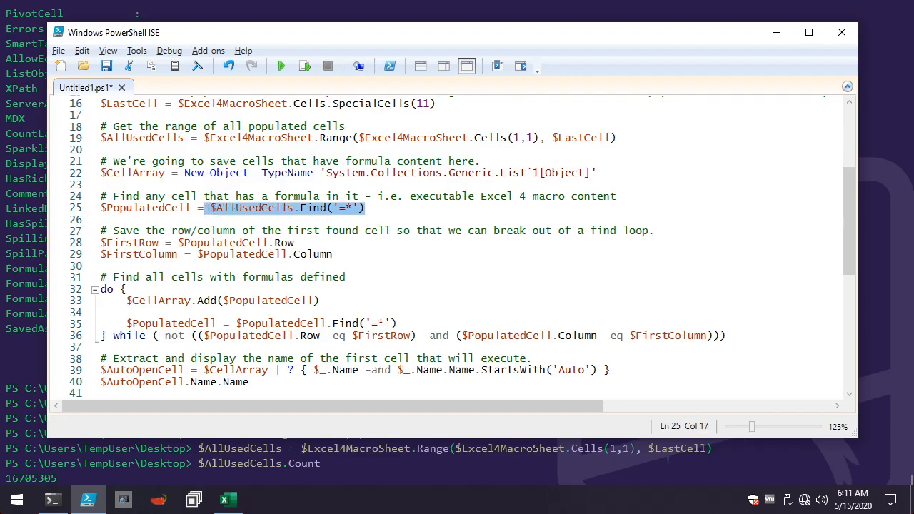
left_click(346, 208)
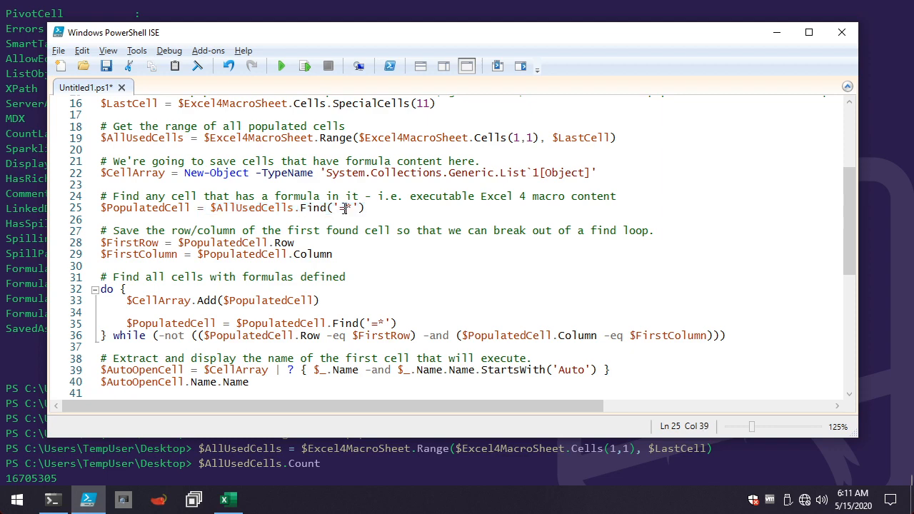
left_click_drag(339, 208, 352, 208)
Copy script lines 22 to 25 and run them in the PowerShell console to create $CellArray and set $PopulatedCell with $AllUsedCells.Find('=*').
left_click(181, 207)
left_click_drag(190, 208, 94, 178)
key("ctrl+c")
key("alt+Tab")
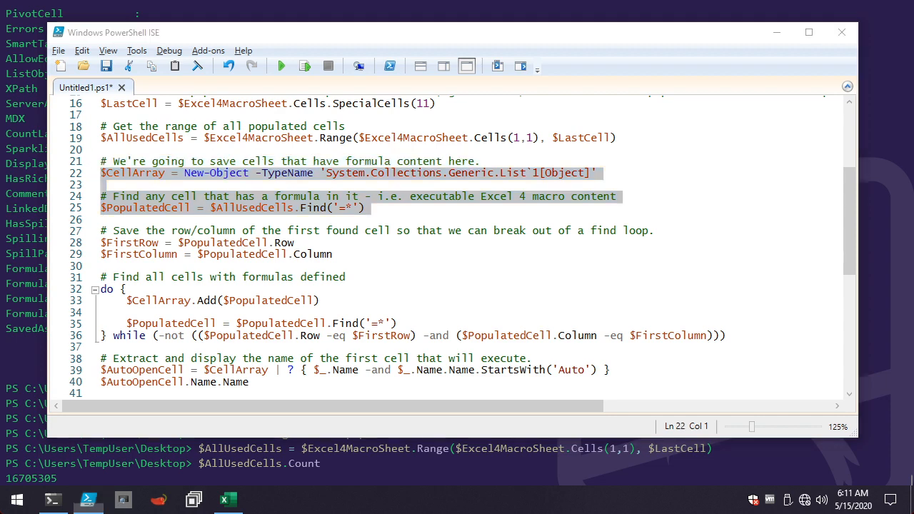
key("ctrl+v")
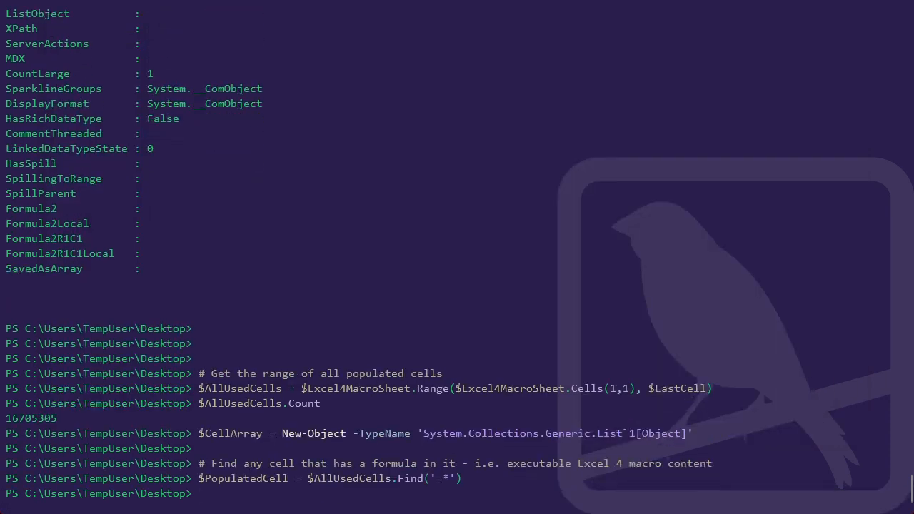
Output $PopulatedCell in the console and examine its Text and Formula properties, including the SET.VALUE and GET.CELL parts.
type("$PopulatedCell")
key("Return")
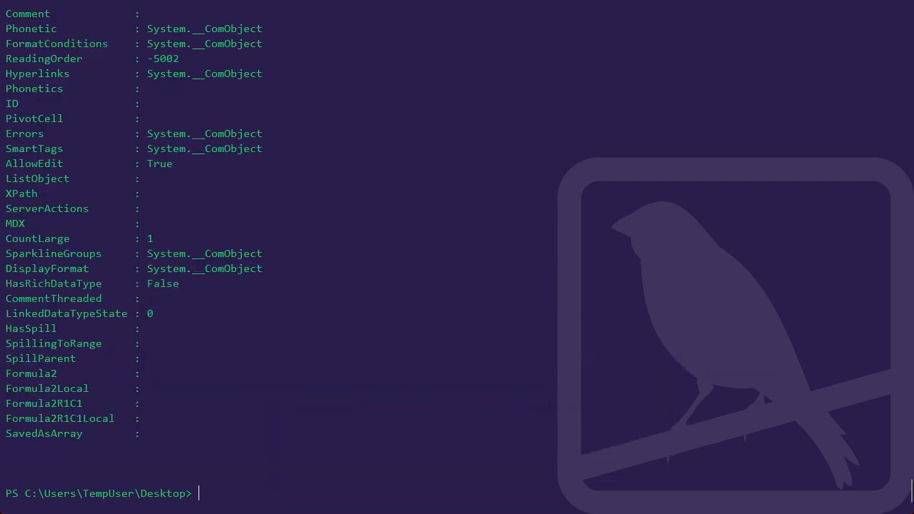
scroll(457, 257, "up", 9)
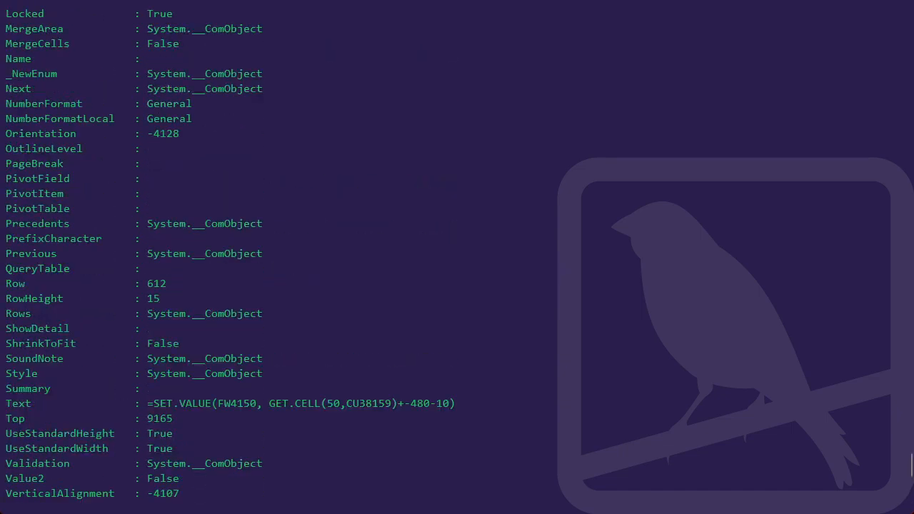
left_click_drag(148, 404, 455, 404)
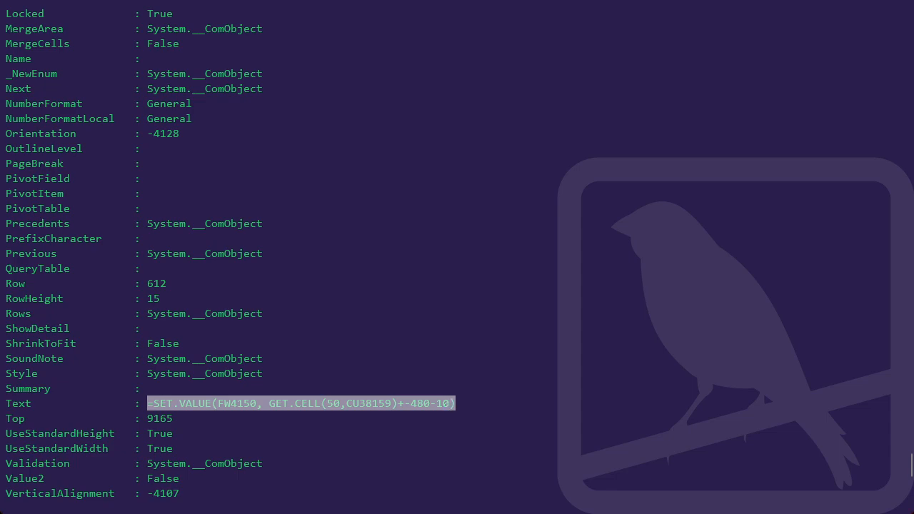
scroll(457, 258, "up", 5)
scroll(457, 258, "up", 3)
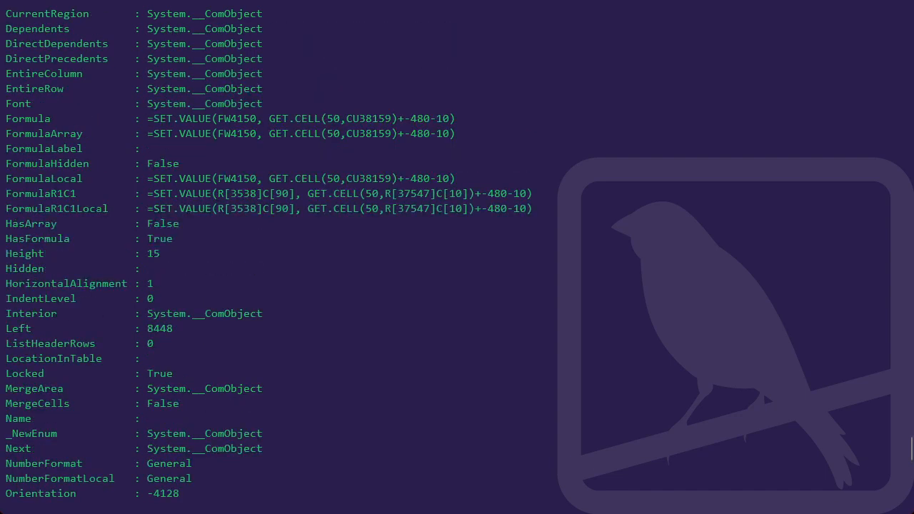
left_click_drag(6, 118, 455, 118)
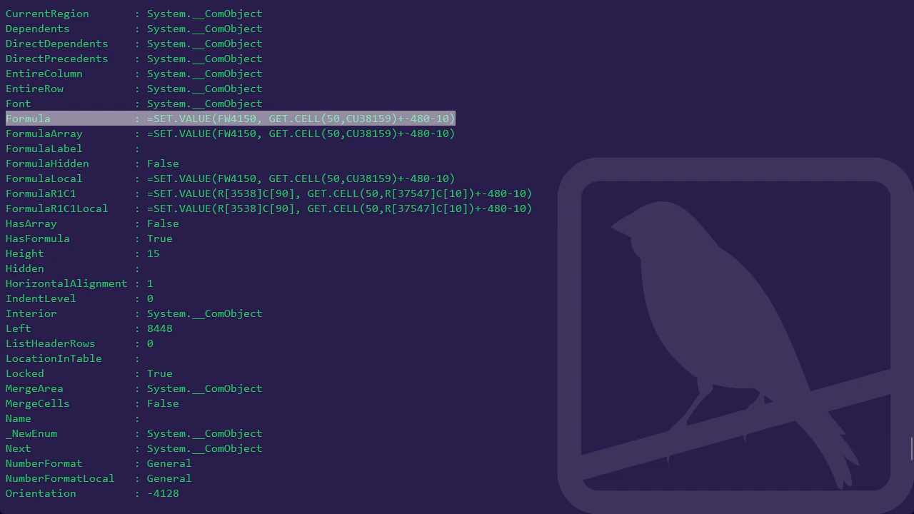
left_click(169, 118)
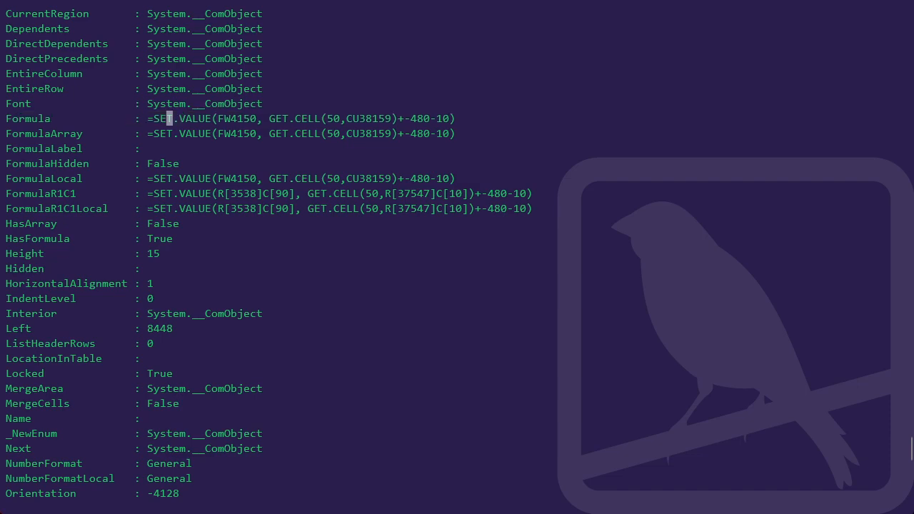
left_click_drag(157, 118, 207, 118)
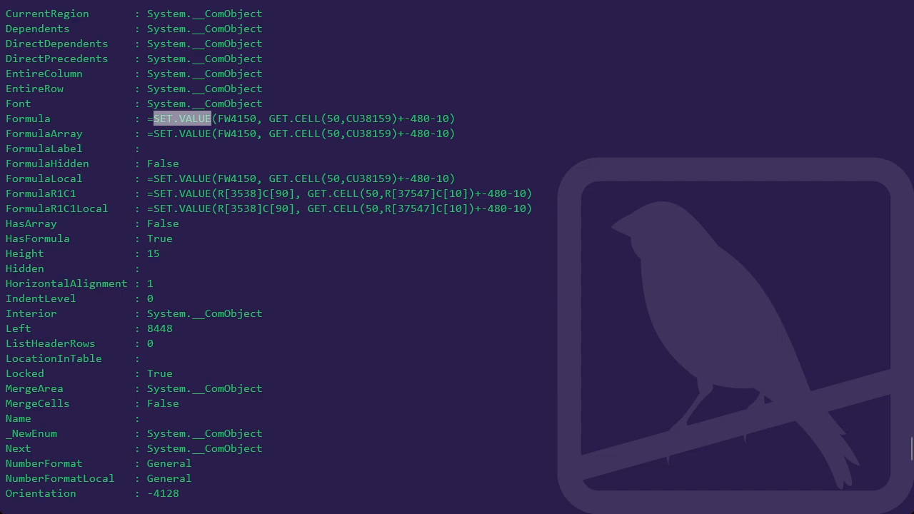
left_click_drag(270, 118, 448, 118)
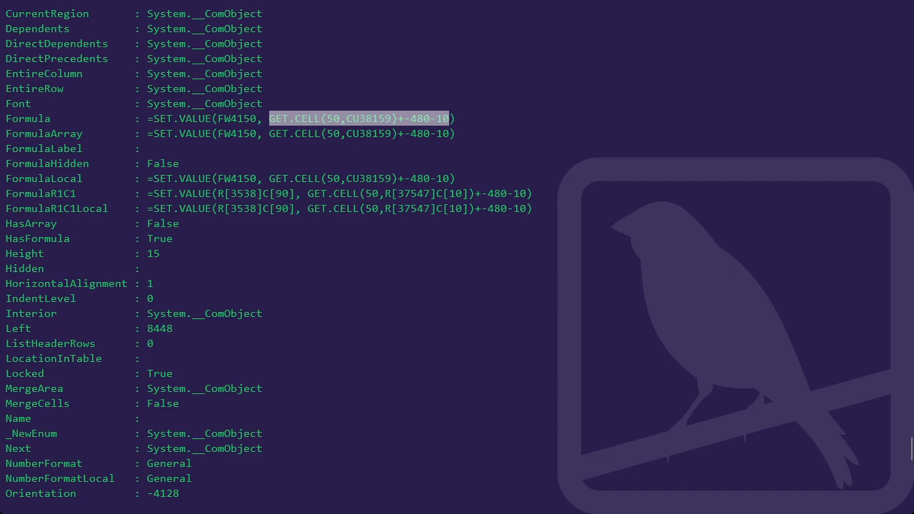
left_click_drag(218, 119, 257, 119)
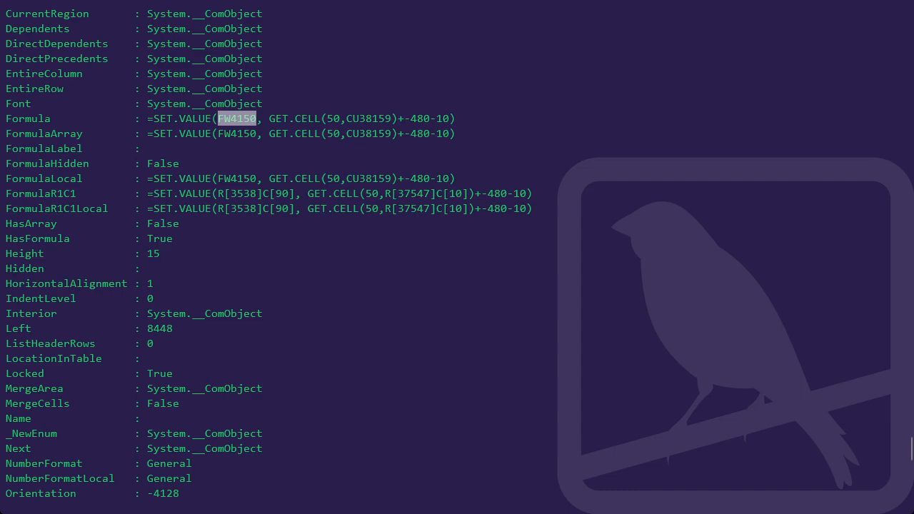
key("Return")
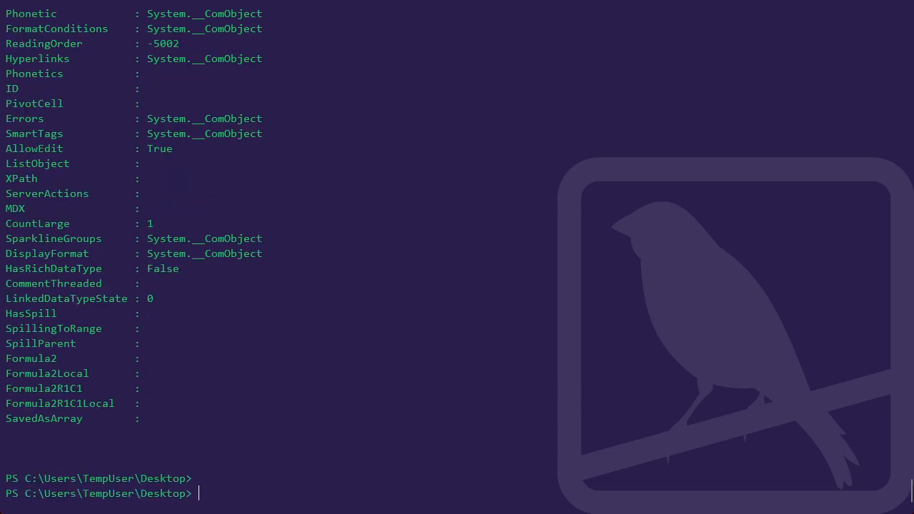
Switch to PowerShell ISE and review the $FirstRow and $FirstColumn assignments on lines 28 and 29 and the Find('=*') call on line 25.
key("alt+Tab")
left_click(386, 243)
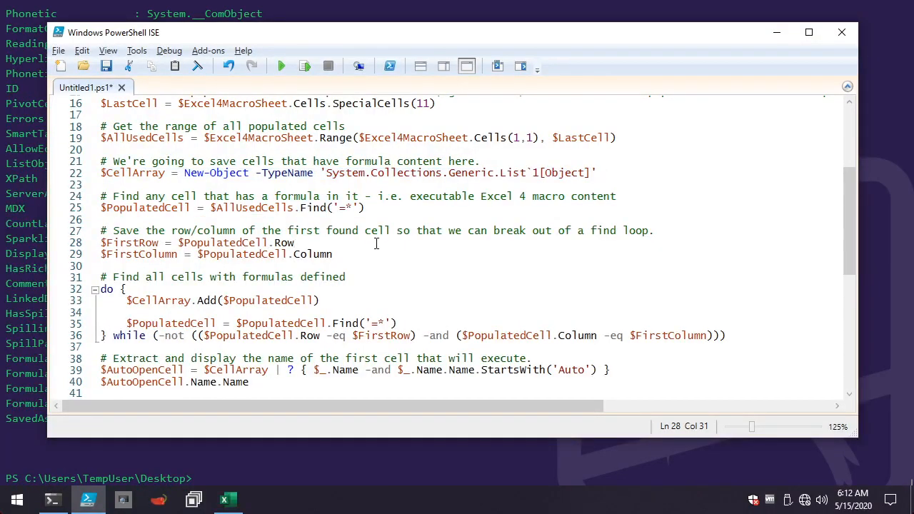
scroll(350, 250, "down", 1)
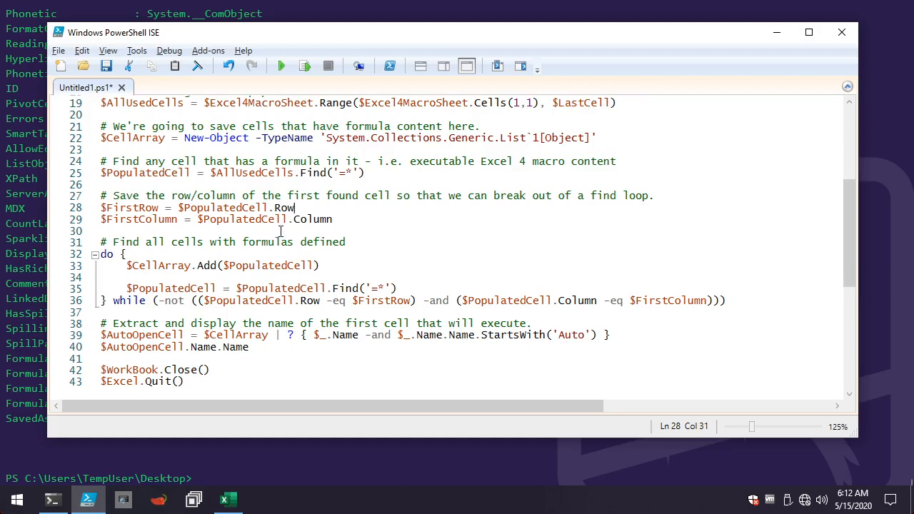
left_click_drag(333, 219, 54, 208)
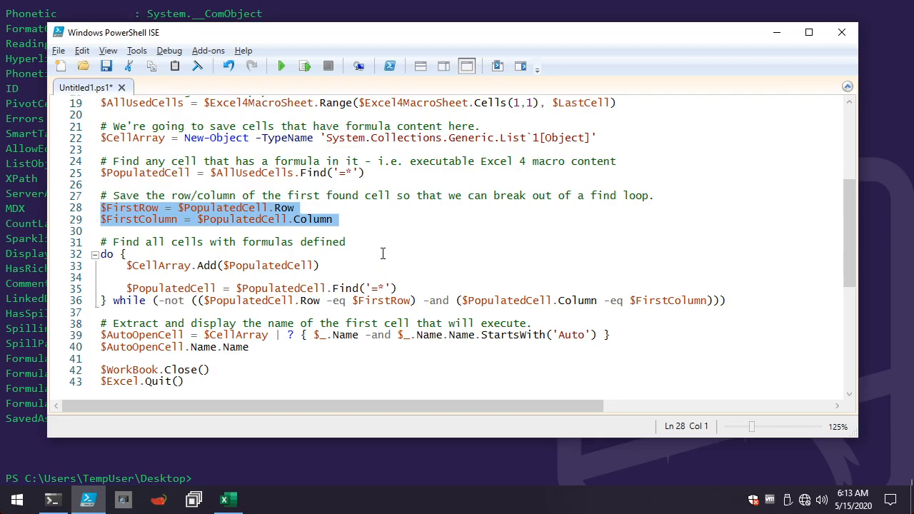
left_click(328, 174)
left_click_drag(300, 174, 367, 175)
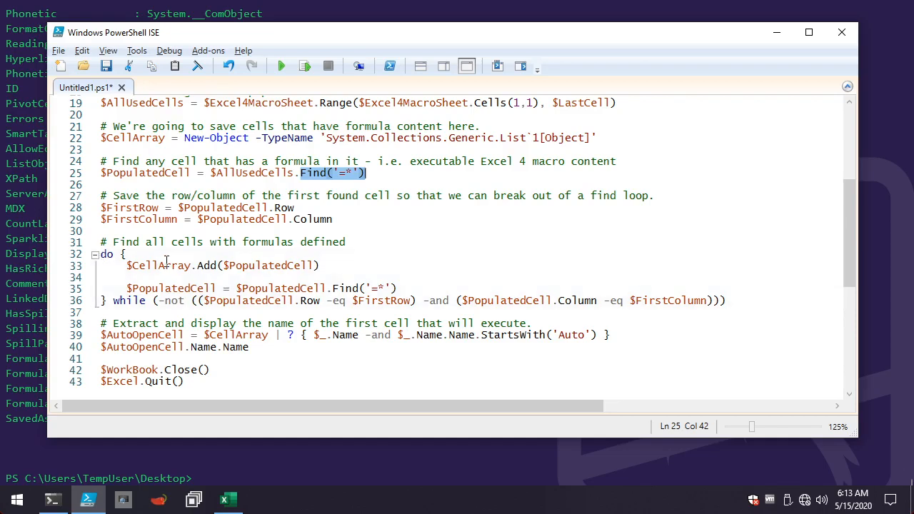
Examine the do-while loop on lines 32 to 36, including its Add and Find calls and exit condition, against the initial search on line 25.
left_click(128, 266)
left_click_drag(128, 266, 342, 267)
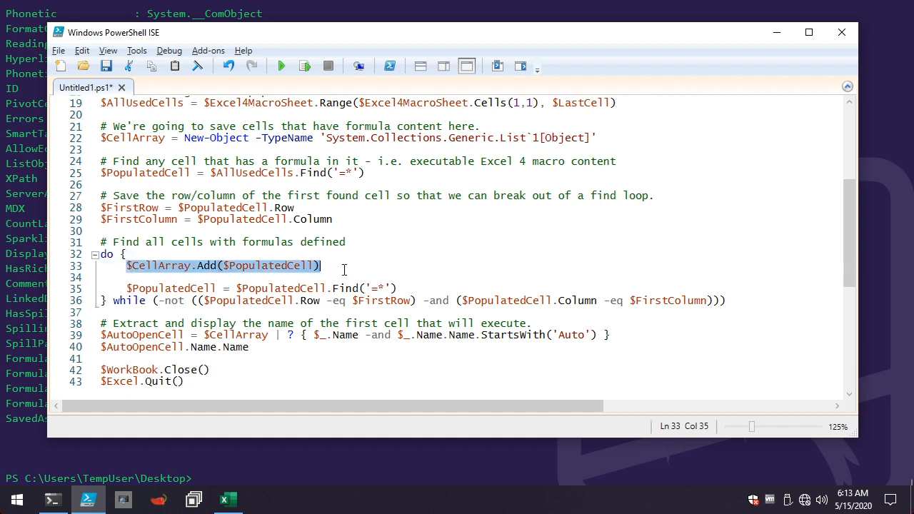
left_click(128, 288)
left_click_drag(128, 288, 454, 286)
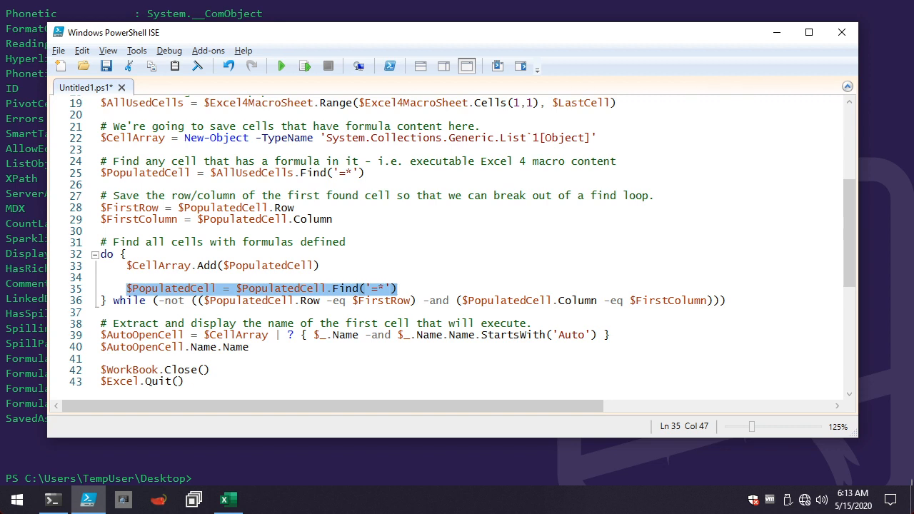
left_click(182, 314)
left_click_drag(114, 300, 413, 300)
left_click(223, 301)
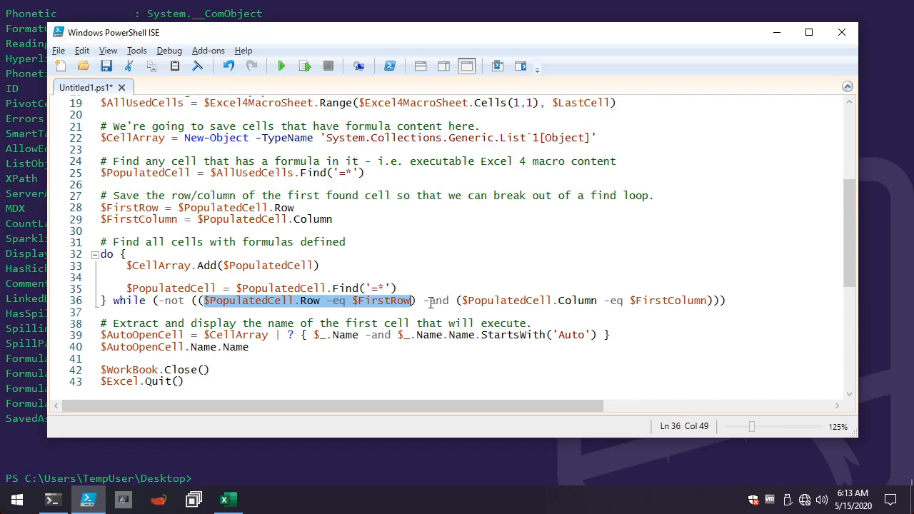
left_click_drag(101, 173, 413, 177)
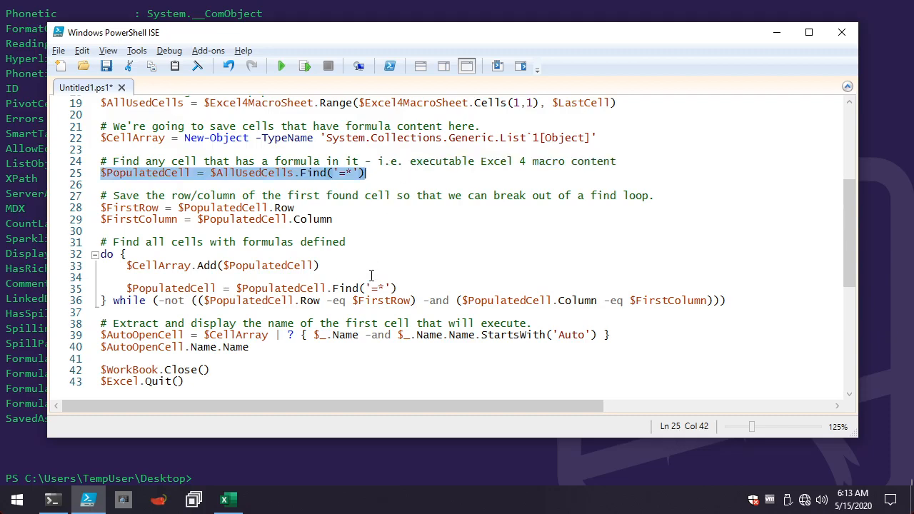
Copy script lines 28 to 36 and run them in the PowerShell console to collect all formula cells in $CellArray.
left_click(360, 315)
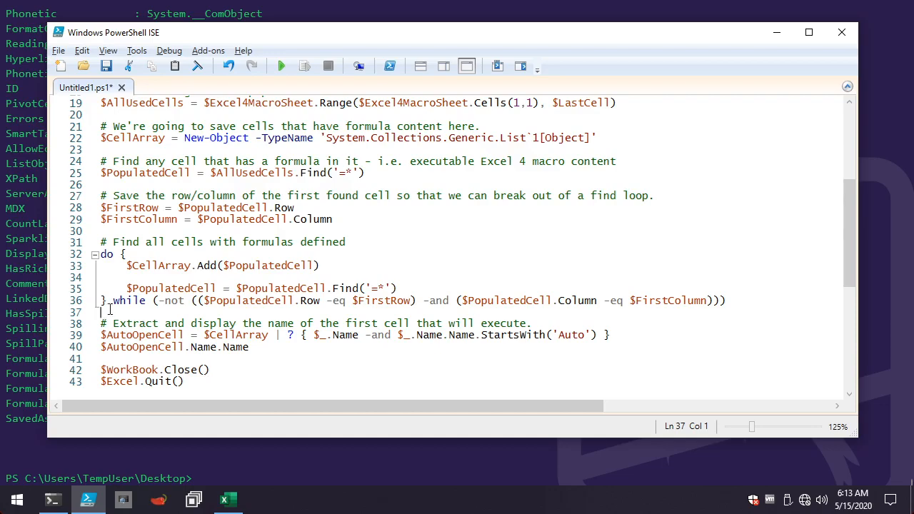
left_click_drag(110, 313, 96, 210)
key("ctrl+c")
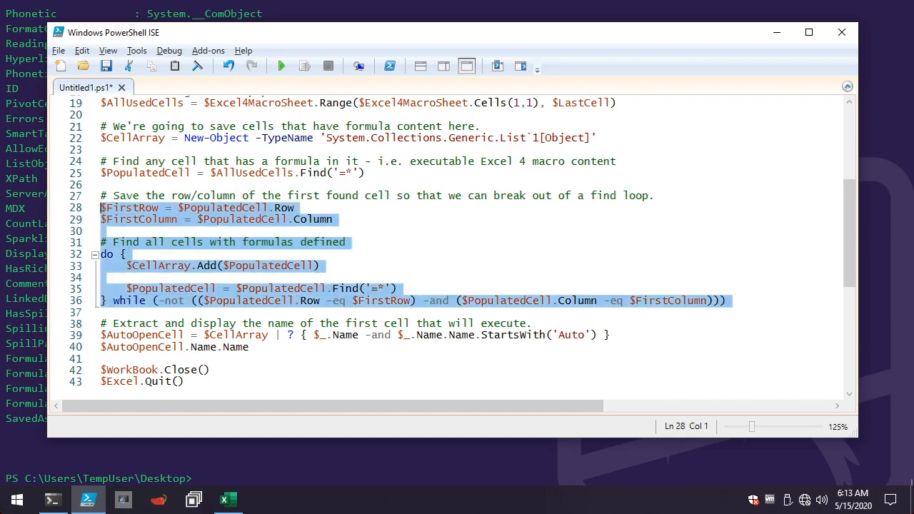
key("alt+Tab")
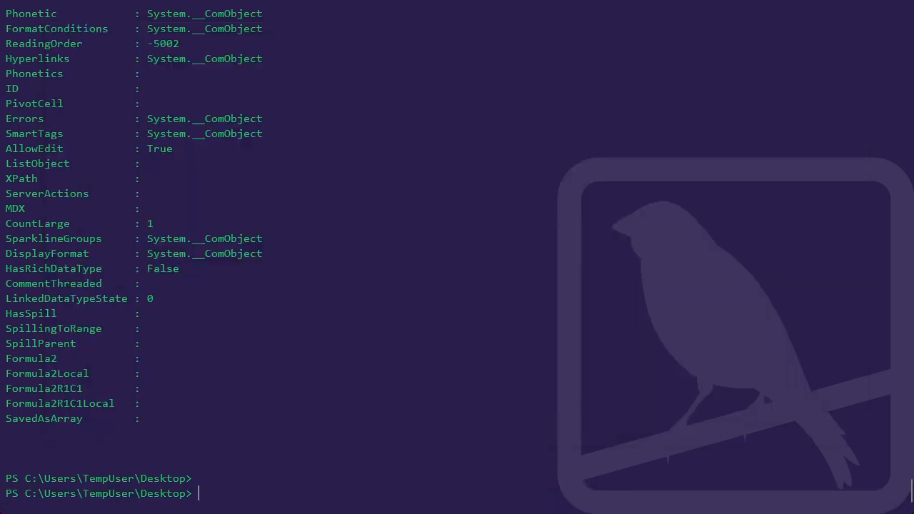
key("ctrl+v")
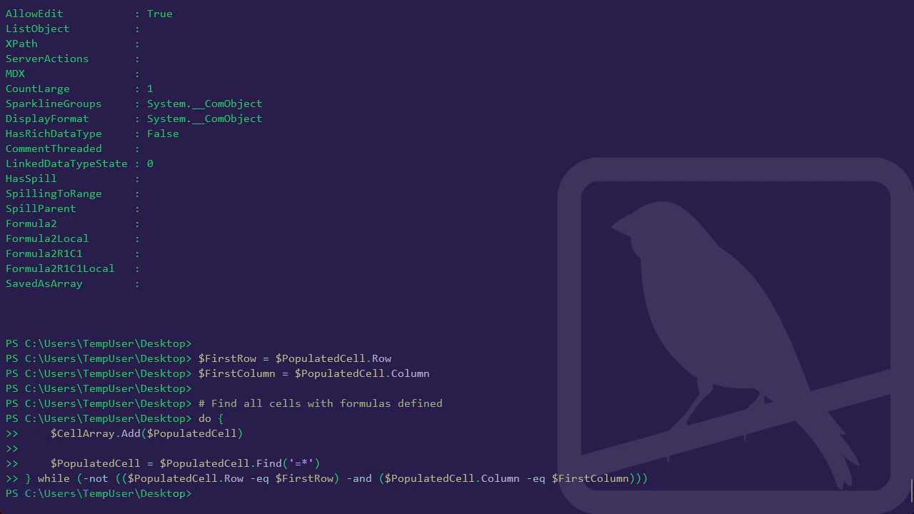
Output the Count property of $PopulatedCell and of $CellArray in the console.
type("$PopulatedCell.Count")
key("Return")
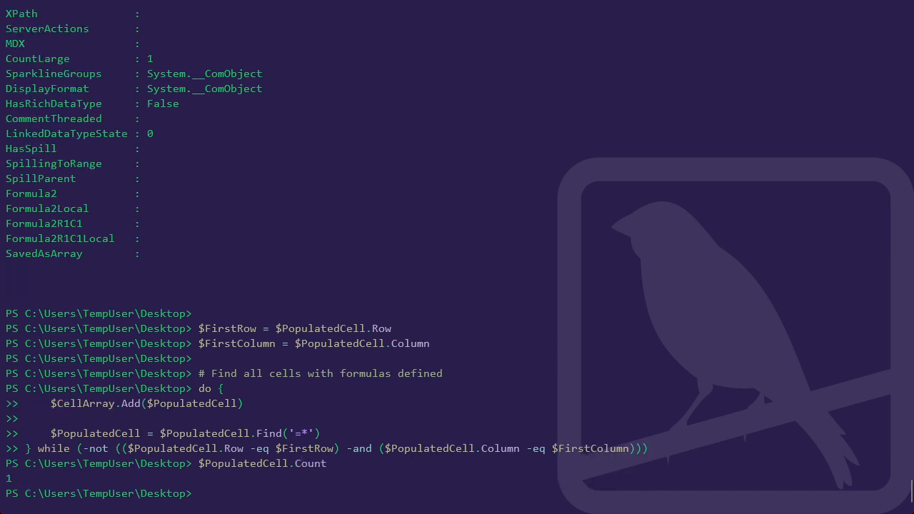
type("$CellArray.Count")
key("Return")
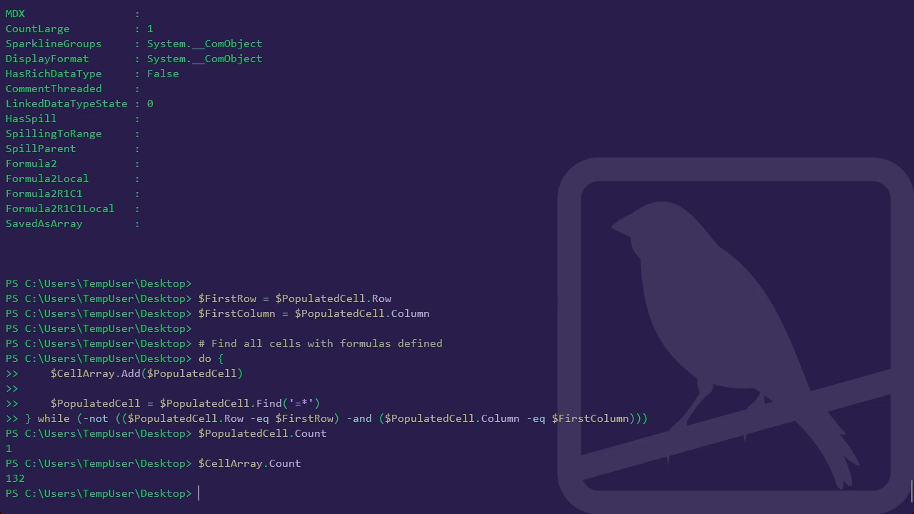
List the distinct formulas of the collected cells by running $CellArray.Formula | Sort -Unique.
key("Up")
key("BackSpace")
key("BackSpace")
key("BackSpace")
key("BackSpace")
key("BackSpace")
key("BackSpace")
type(".Formula")
type("| So")
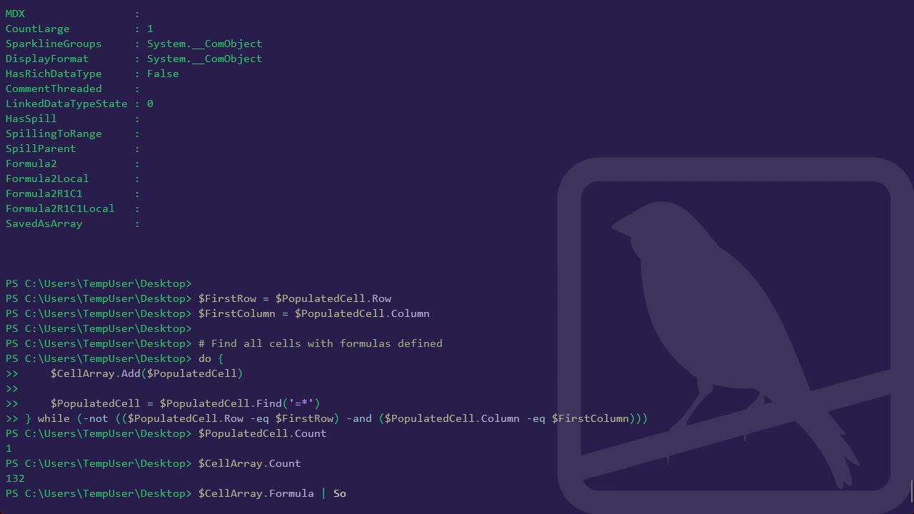
type("rt -Unique")
key("Return")
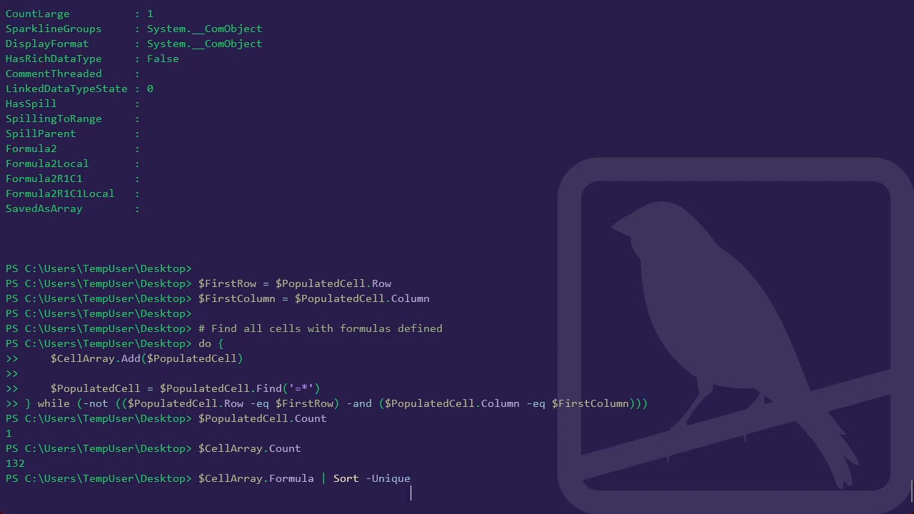
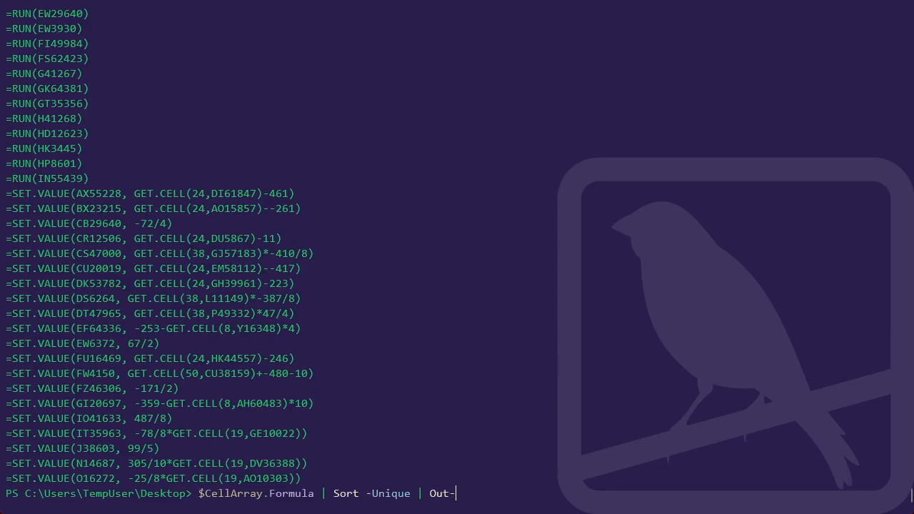
Complete the Out-File cmdlet at the end of the $CellArray.Formula | Sort -Unique pipeline.
Write the sorted unique cell formulas to the file excel4commands.txt.
type("File excel4commands.")
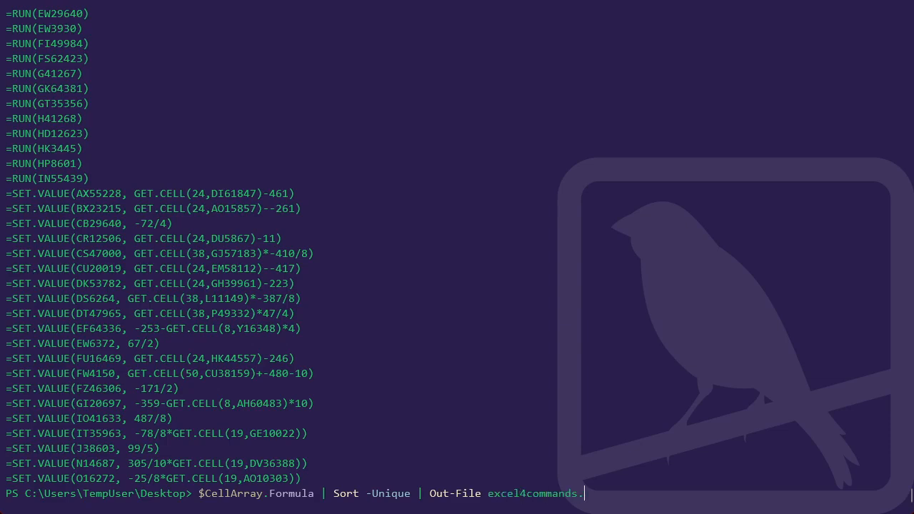
Complete the Out-File cmdlet at the end of the $CellArray.Formula | Sort -Unique pipeline.
Write the sorted unique cell formulas to the file excel4commands.txt.
type("txt")
key("Return")
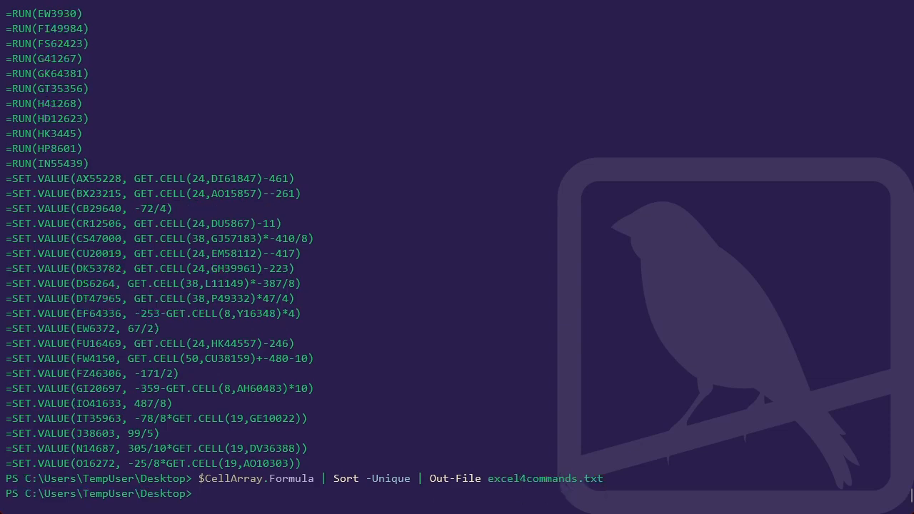
Open excel4commands.txt in Notepad from the PowerShell prompt and maximize its window to look through the extracted formulas.
type("notepad .\\excel4")
key("Tab")
key("Return")
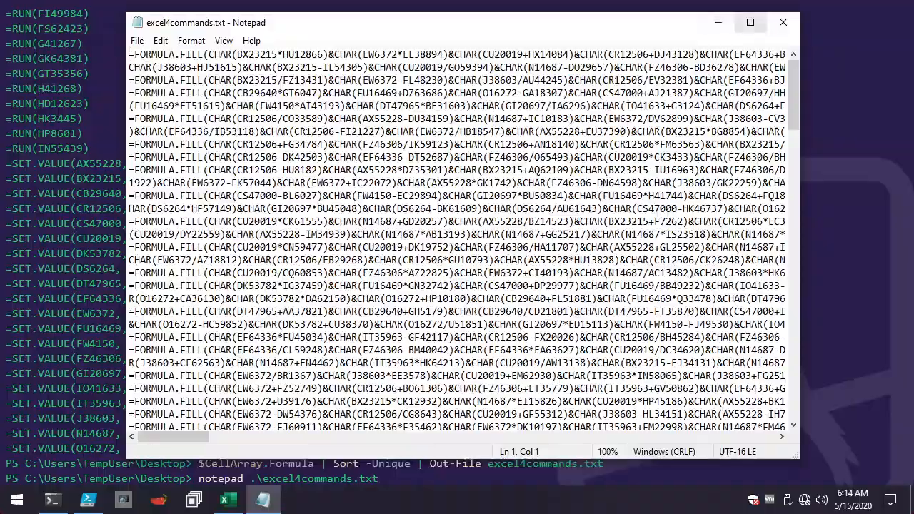
left_click(750, 22)
scroll(101, 145, "down", 8)
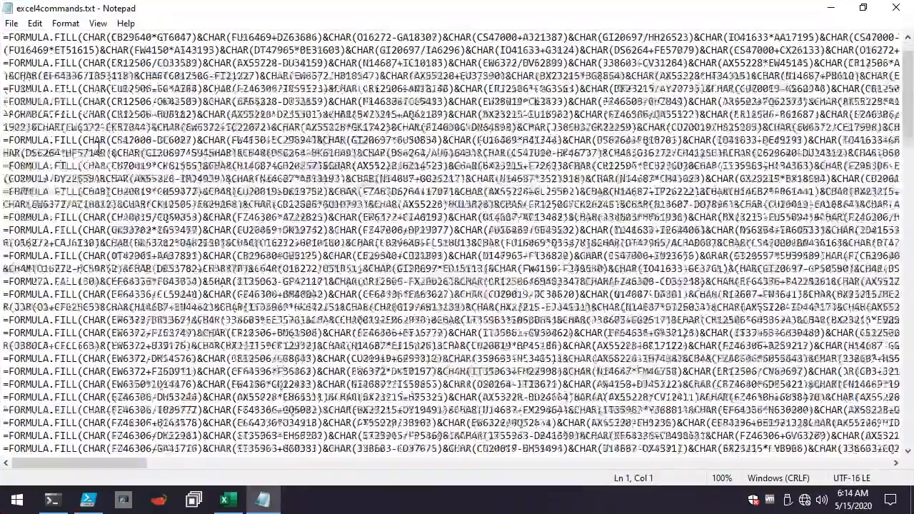
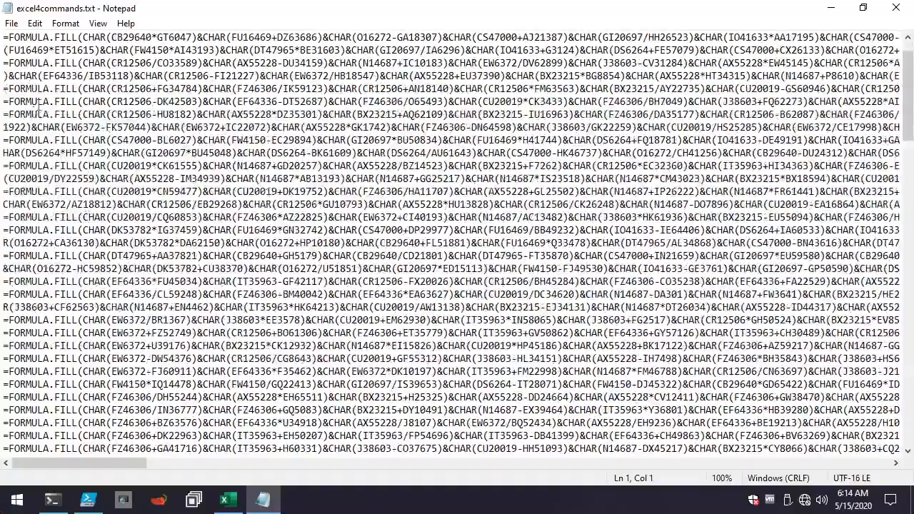
Examine the FORMULA.FILL entries at the beginning of excel4commands.txt.
scroll(36, 107, "up", 1)
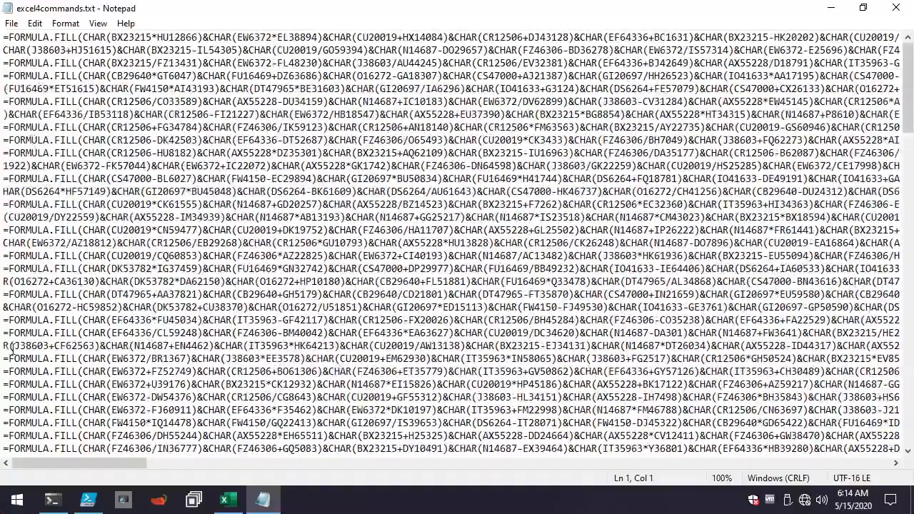
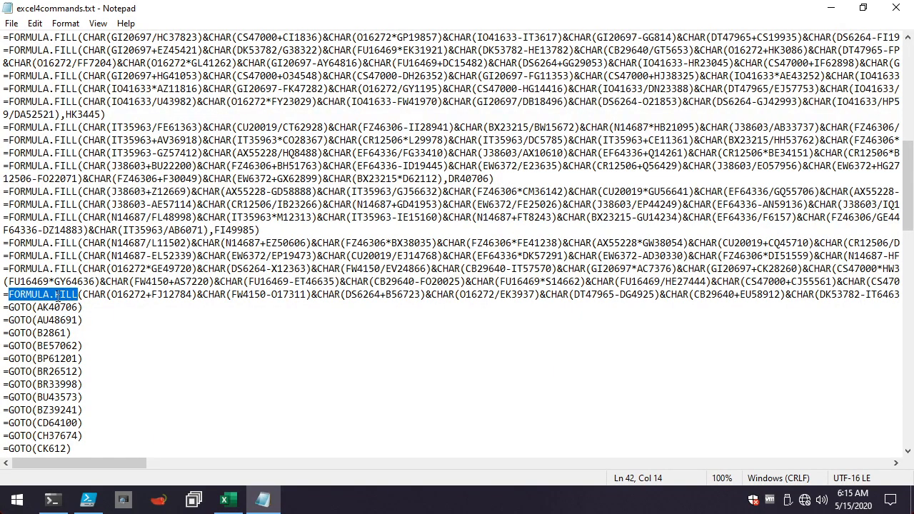
Place the text cursor in the first CHAR expression of the last FORMULA.FILL entry, directly above the GOTO commands.
left_click(175, 293)
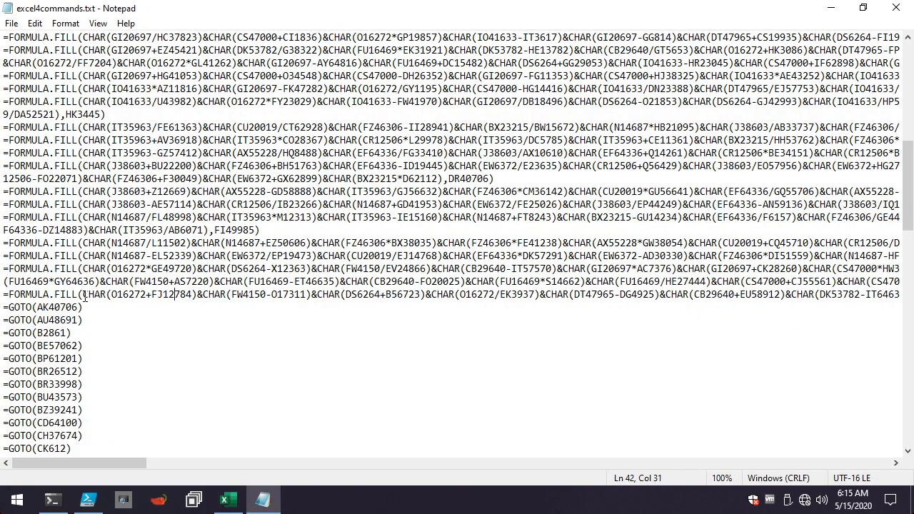
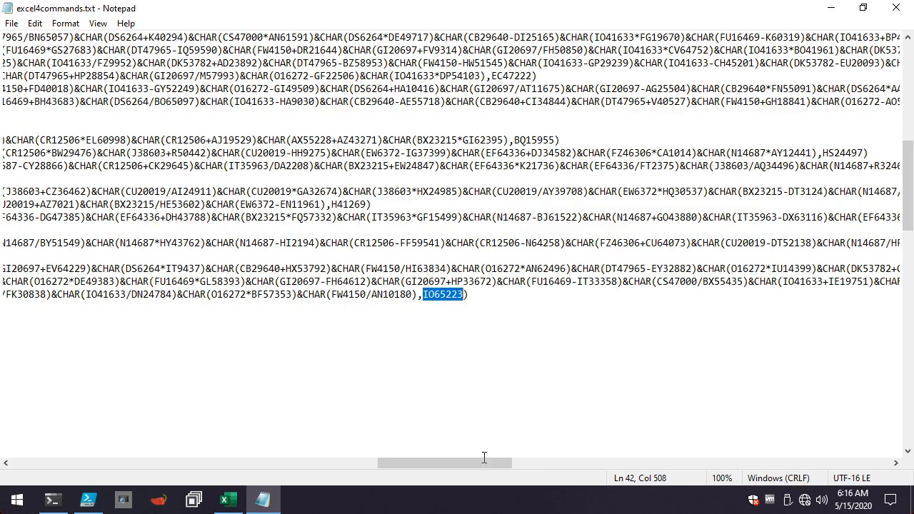
Examine the beginnings of the last FORMULA.FILL entries and the GOTO commands listed below them.
left_click_drag(445, 463, 79, 462)
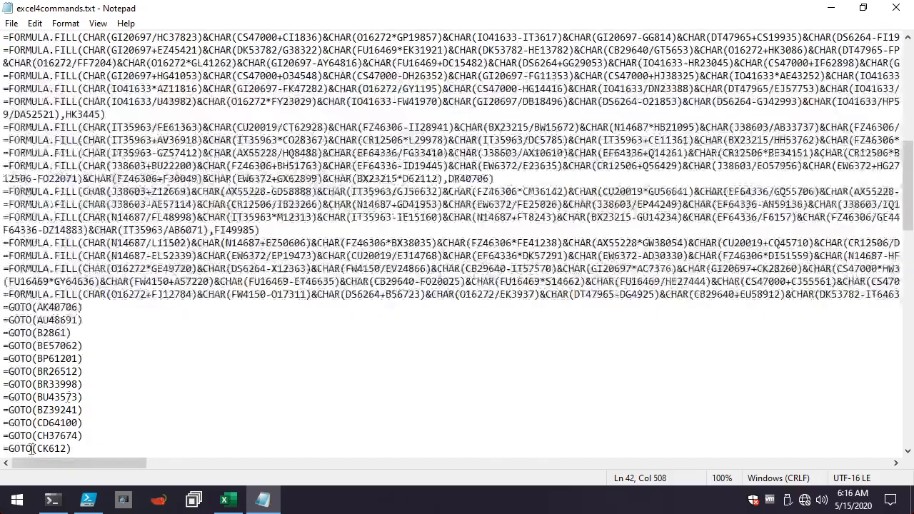
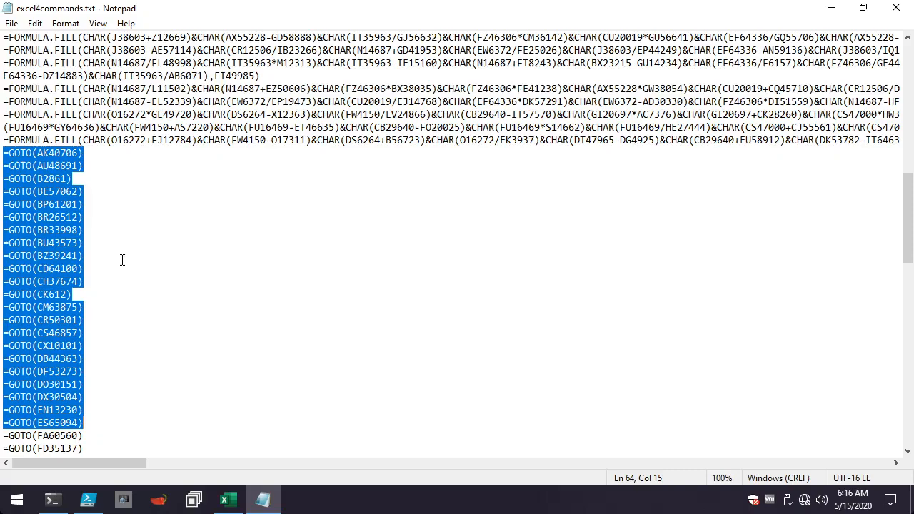
Review the remaining GOTO entries and highlight the =RUN command name in the first RUN entry, RUN(AD64133).
scroll(140, 300, "down", 8)
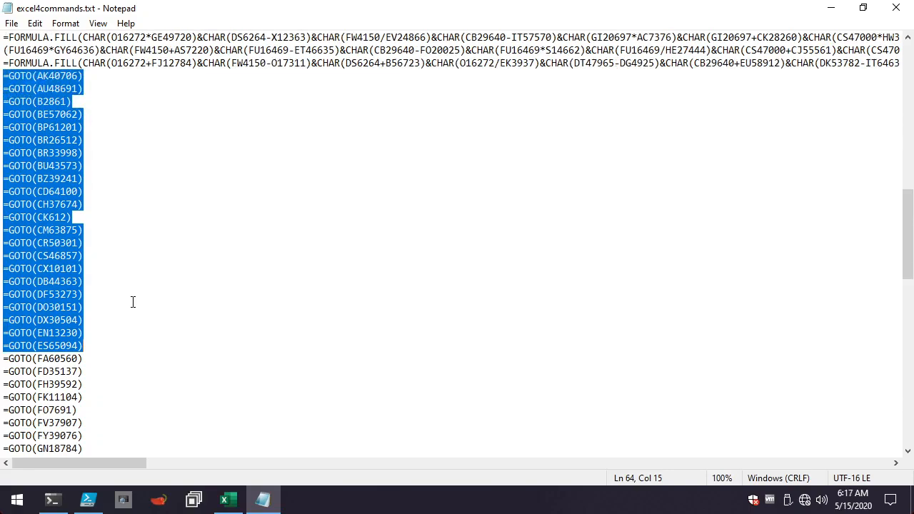
scroll(118, 318, "down", 2)
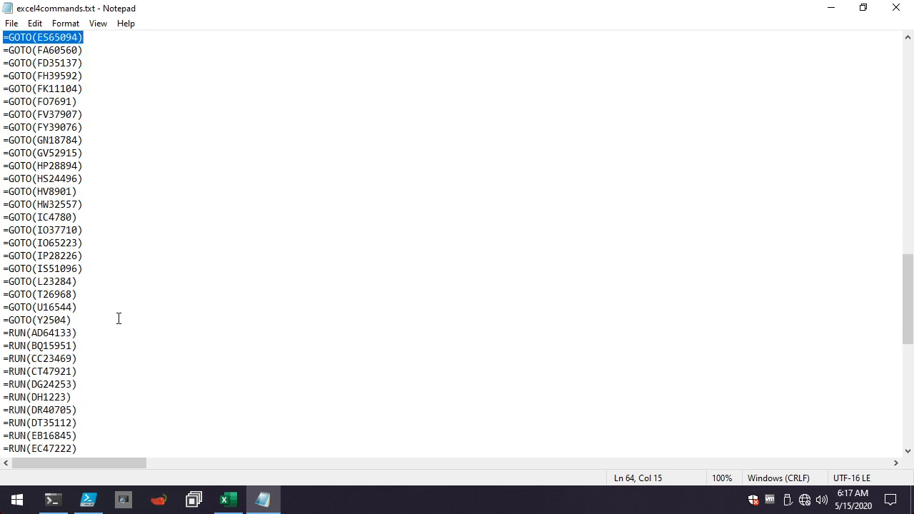
scroll(117, 325, "down", 1)
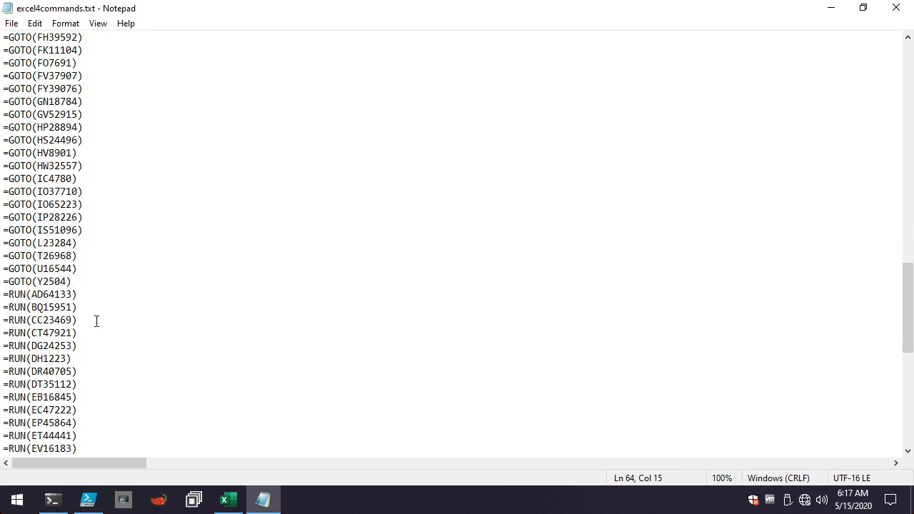
scroll(87, 315, "down", 3)
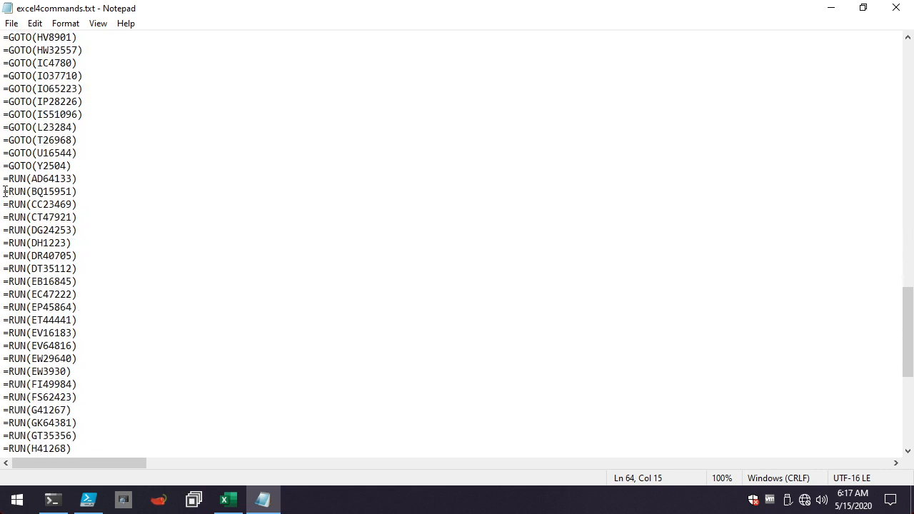
left_click_drag(3, 179, 27, 179)
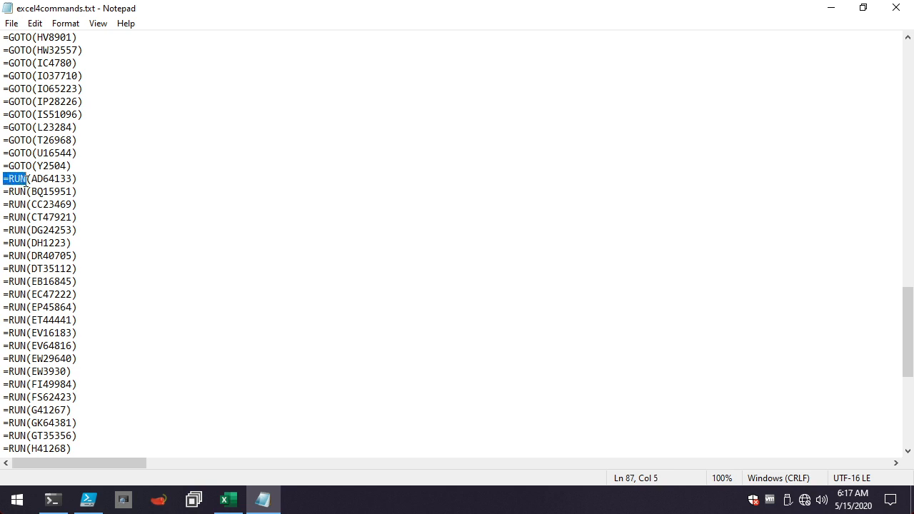
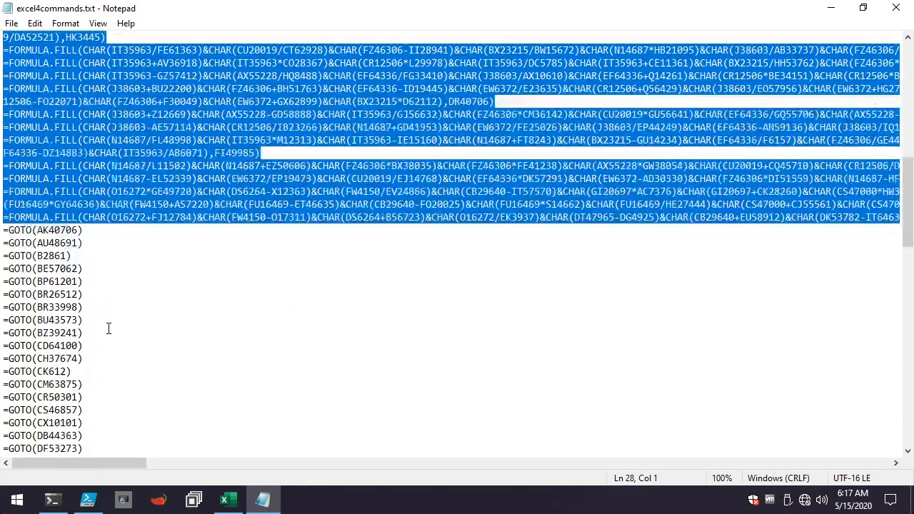
Examine the GOTO and RUN entries that follow the FORMULA.FILL formulas in excel4commands.txt.
scroll(100, 330, "down", 15)
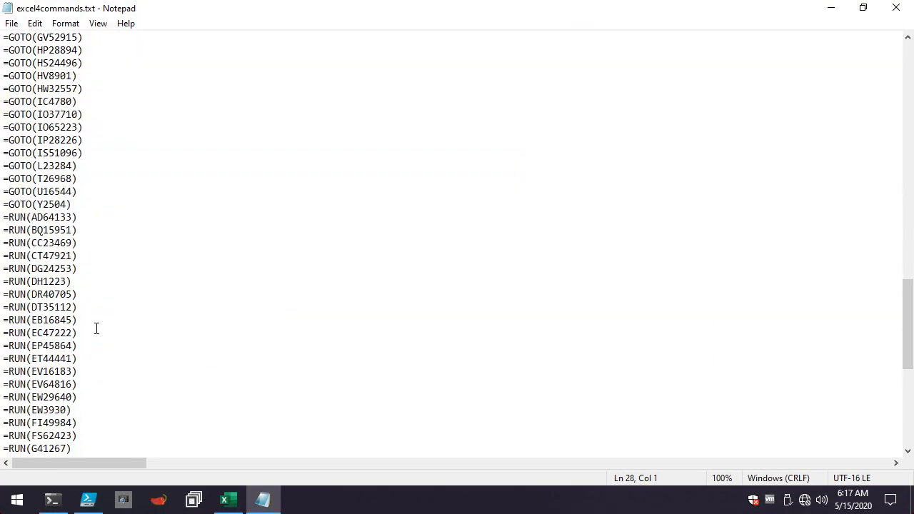
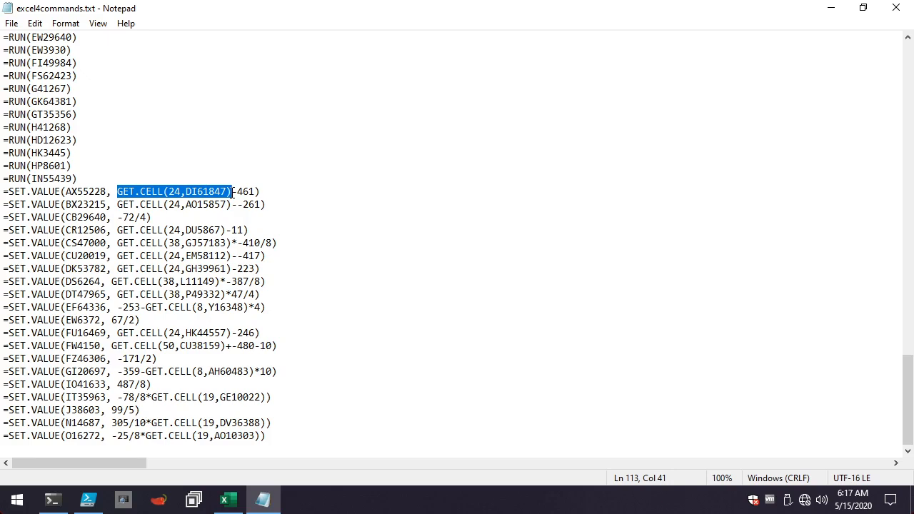
Highlight the full value expression GET.CELL(24,DI61847)-461 in the SET.VALUE formula for AX55228 to examine it.
left_click_drag(233, 191, 255, 191)
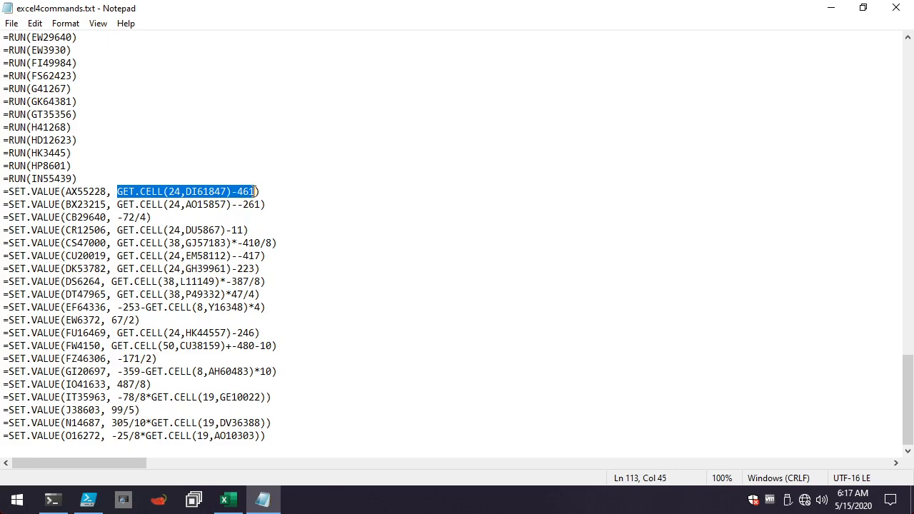
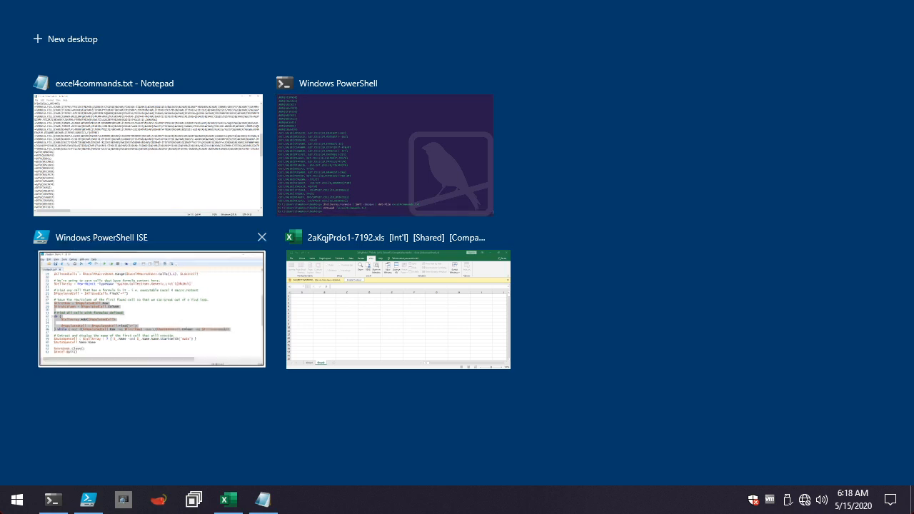
Run the script's two $AutoOpenCell lines from PowerShell ISE in the PowerShell console, then highlight the Auto_Open prefix and remaining suffix of the returned name.
left_click(168, 351)
scroll(167, 350, "down", 1)
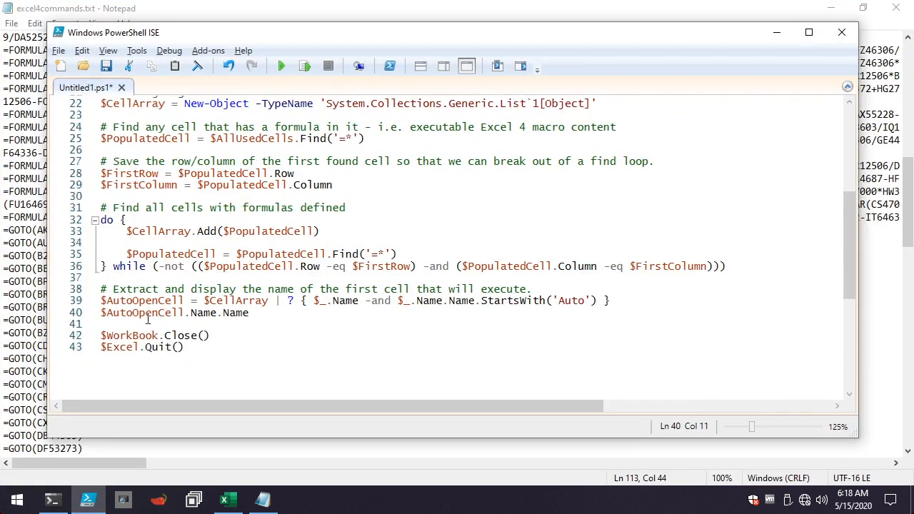
left_click(122, 326)
left_click_drag(121, 325, 91, 301)
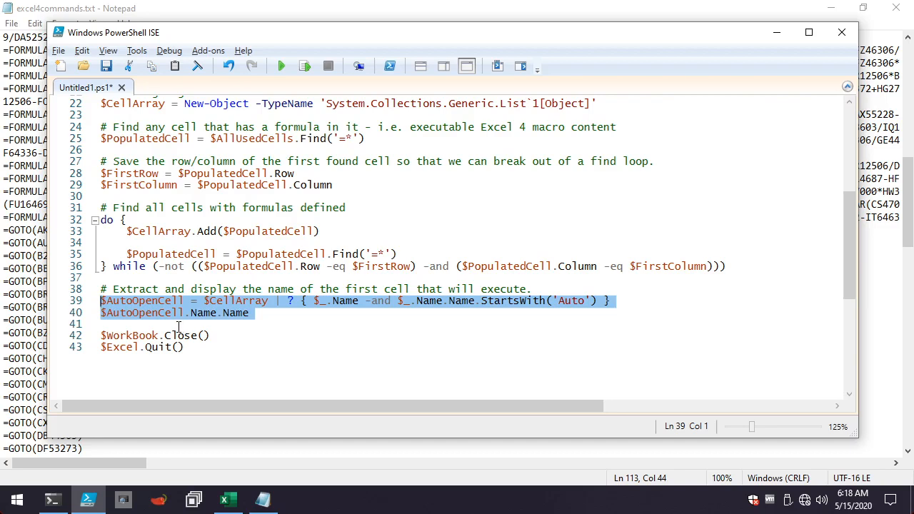
key("alt+Tab")
key("alt+Tab")
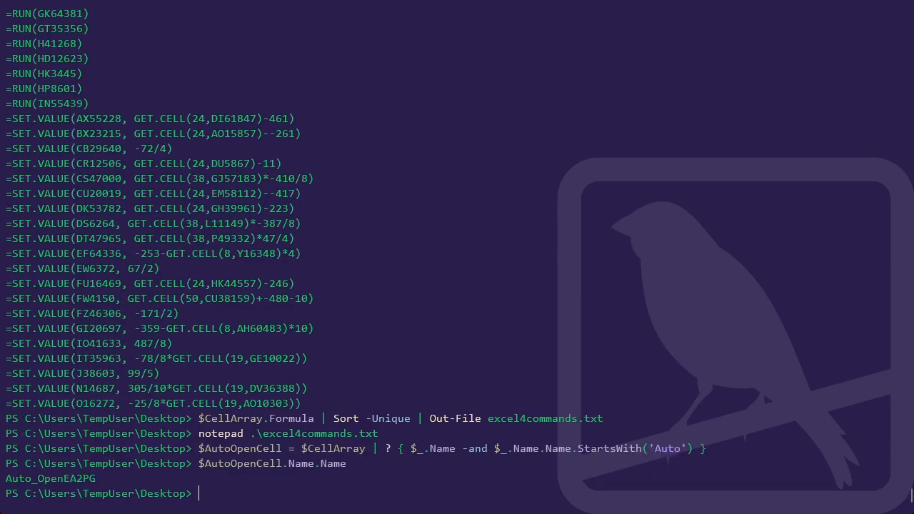
left_click_drag(5, 478, 63, 479)
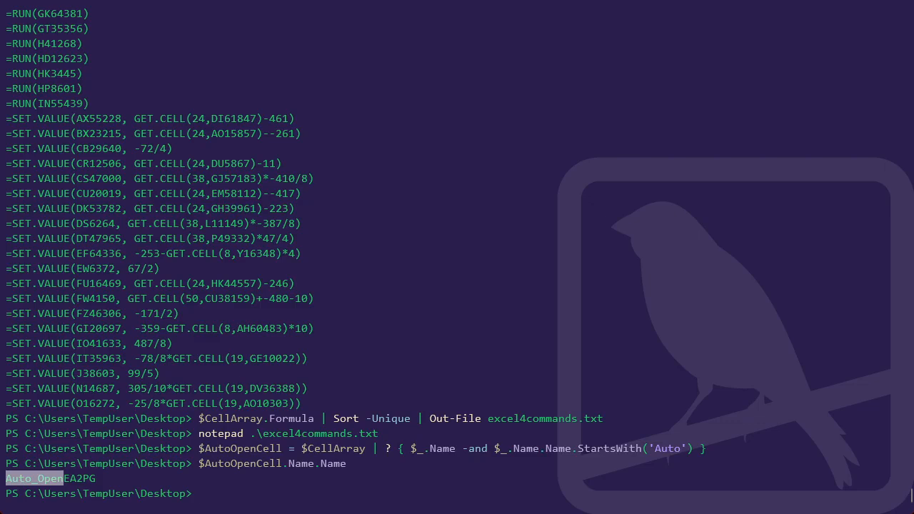
left_click_drag(64, 479, 96, 478)
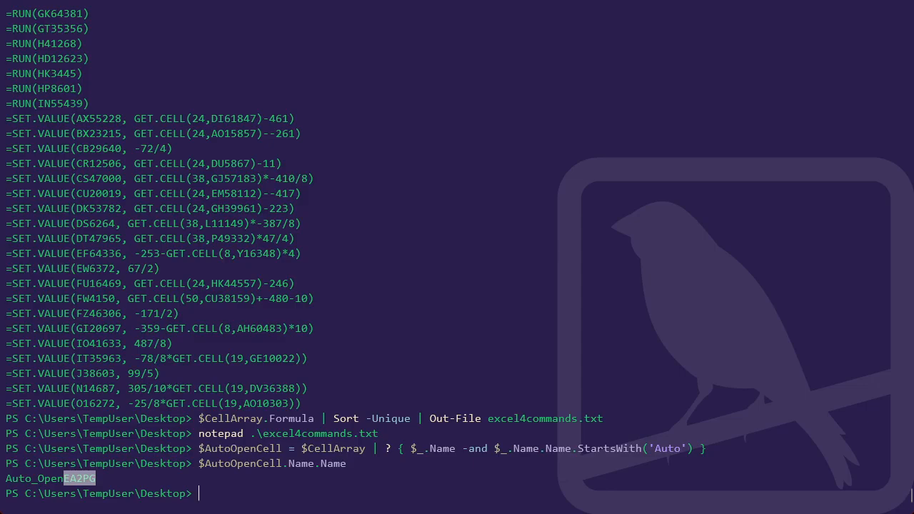
key("alt+Tab")
key("alt+Tab")
key("alt+Tab")
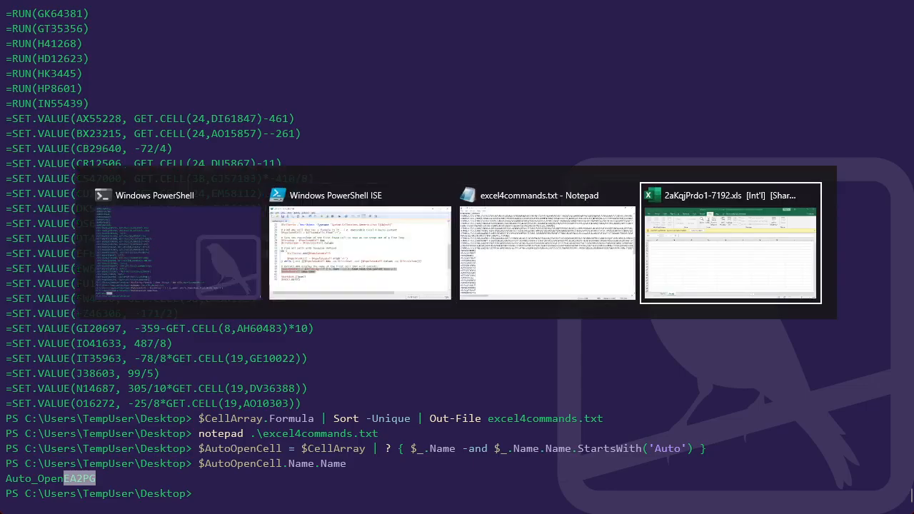
key("ctrl+f")
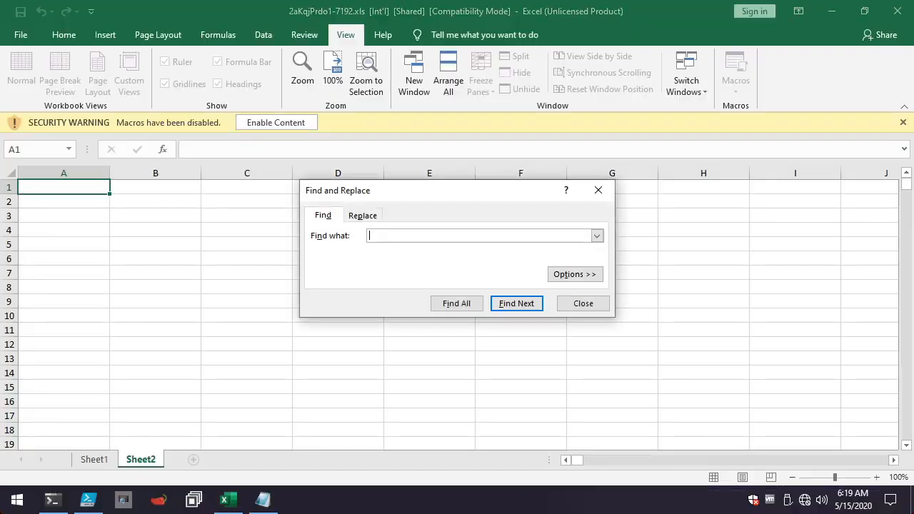
key("Escape")
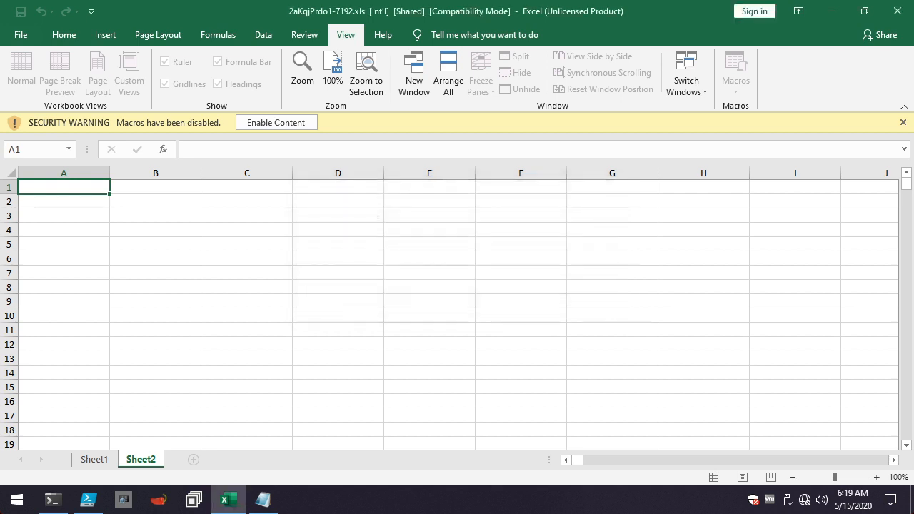
left_click(521, 273)
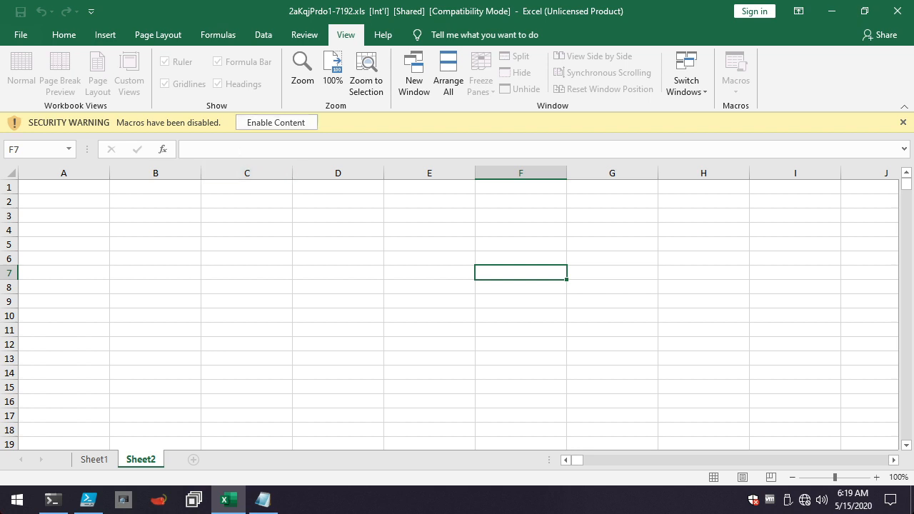
left_click(247, 273)
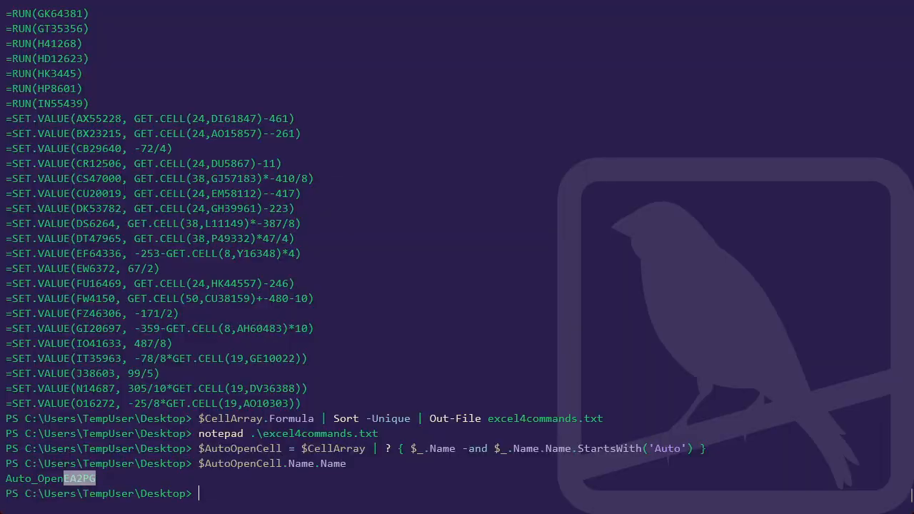
Query the auto-open cell's row number in the PowerShell console with $AutoOpenCell.Row.
key("ctrl+c")
key("Up")
key("BackSpace")
key("BackSpace")
key("BackSpace")
key("BackSpace")
key("BackSpace")
key("BackSpace")
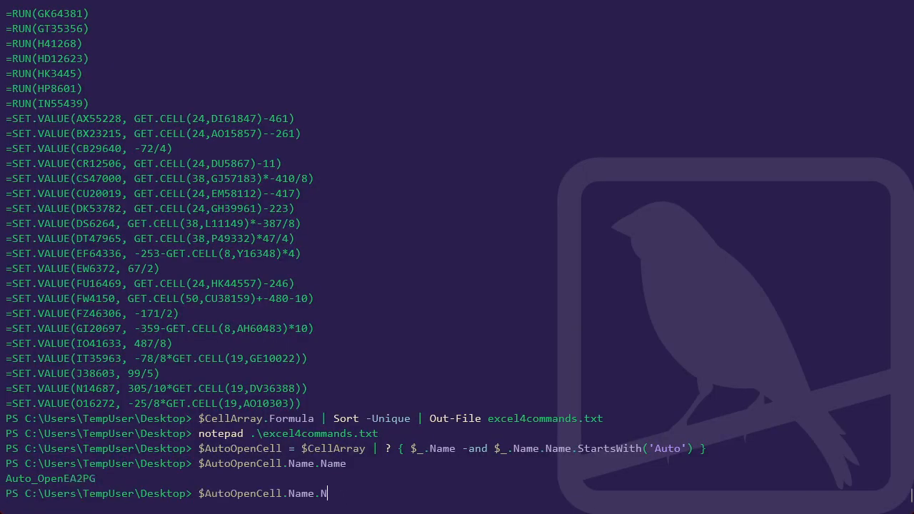
key("BackSpace")
key("BackSpace")
key("BackSpace")
type(".Row")
key("Return")
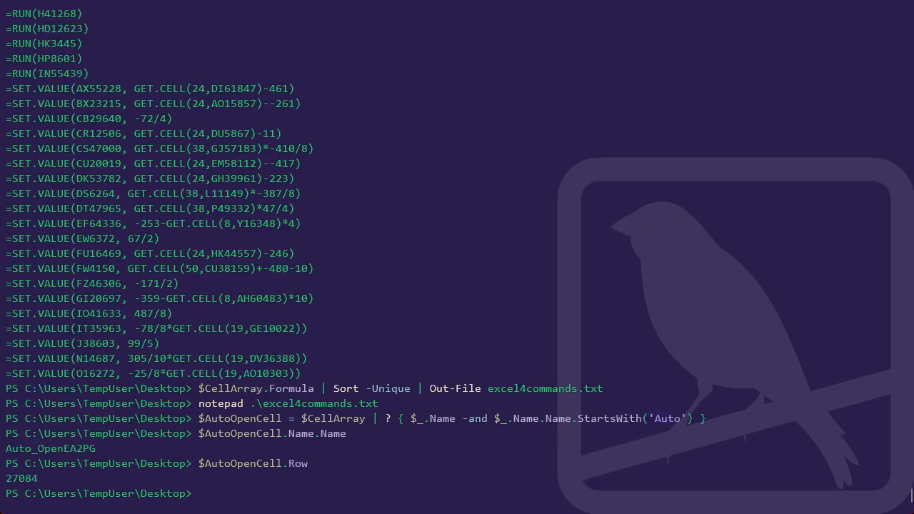
Query the auto-open cell's column number with $AutoOpenCell.Column.
key("Up")
key("BackSpace")
key("BackSpace")
key("BackSpace")
type("Column")
key("Return")
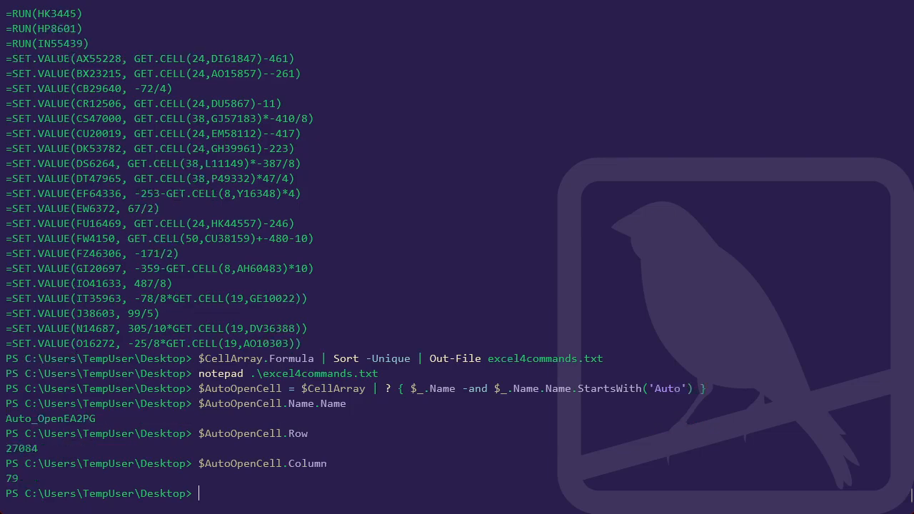
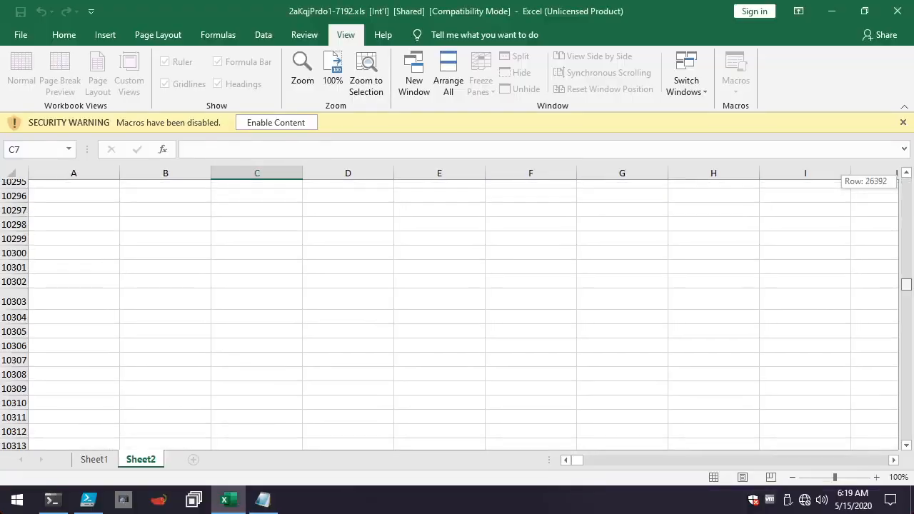
Look through the rows of Sheet2 in the Excel workbook for the auto-open cell at the queried row and column.
left_click_drag(907, 285, 907, 332)
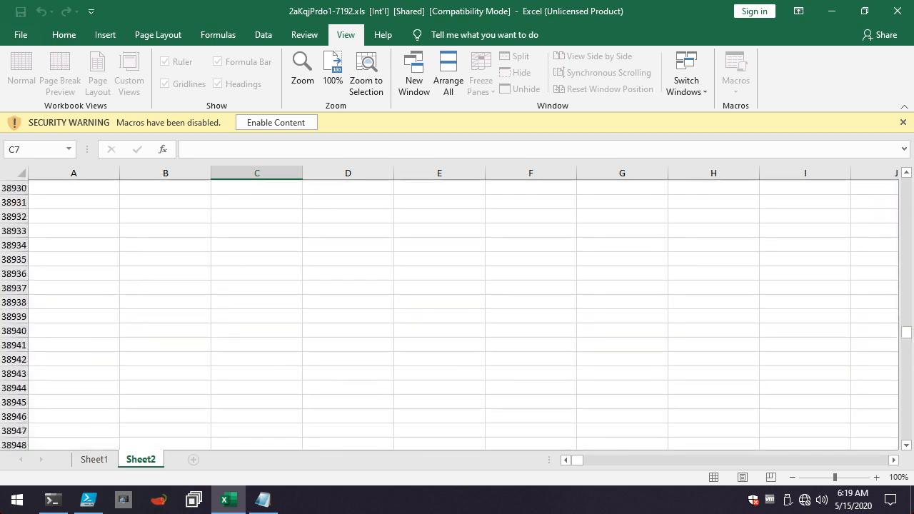
scroll(457, 314, "up", 4)
scroll(457, 314, "up", 20)
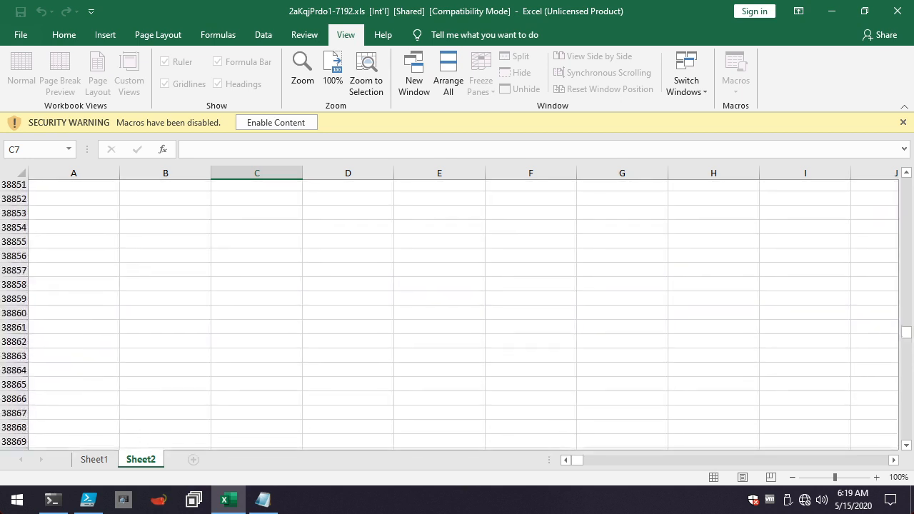
scroll(458, 314, "up", 4)
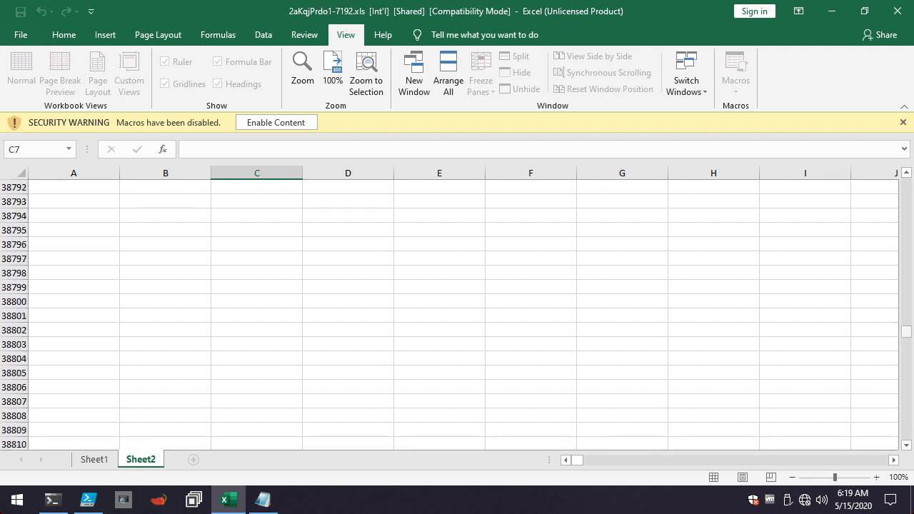
left_click_drag(906, 331, 906, 285)
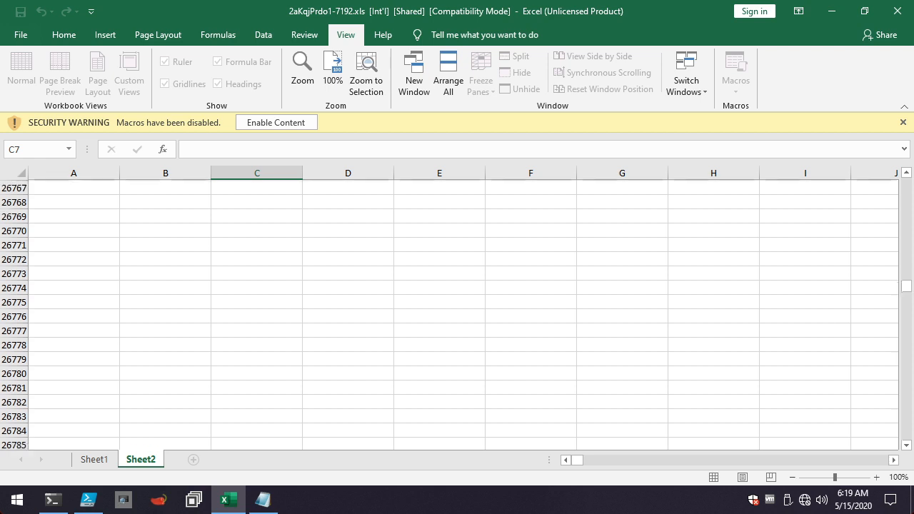
scroll(457, 315, "down", 3)
scroll(457, 314, "down", 3)
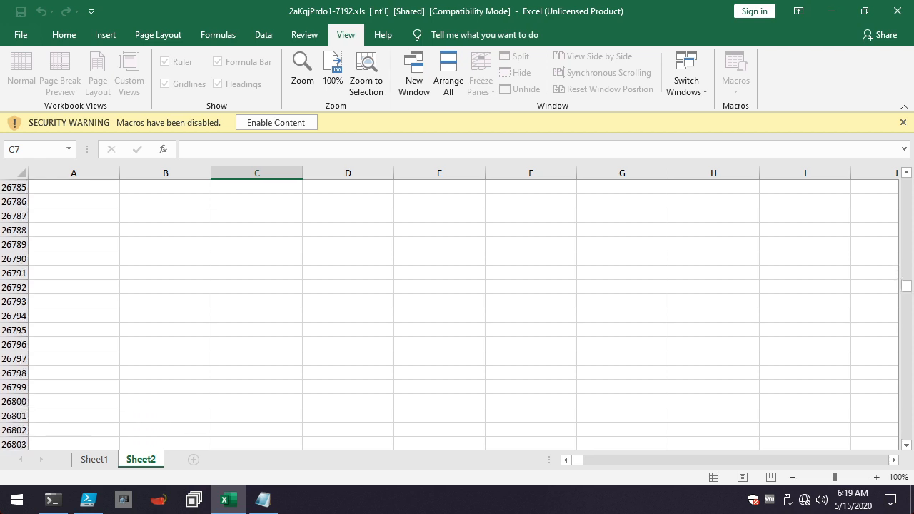
scroll(457, 314, "down", 6)
scroll(457, 314, "down", 12)
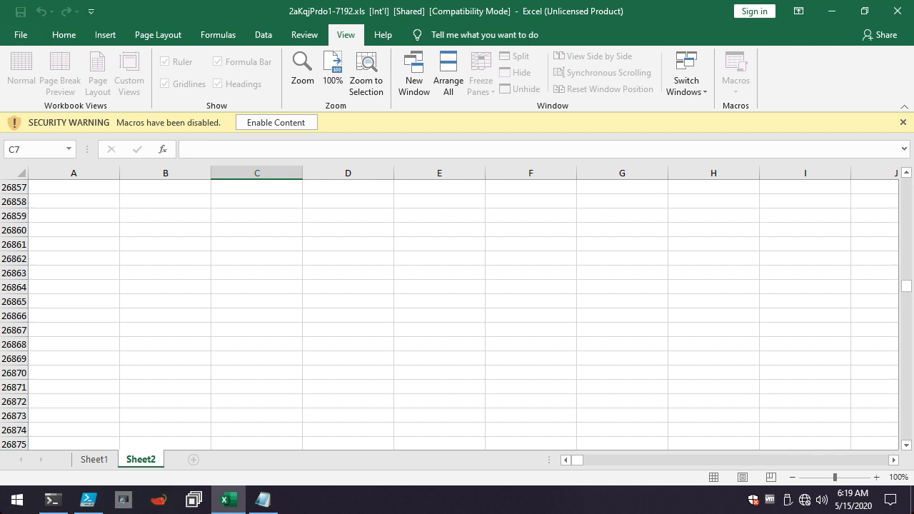
scroll(457, 315, "down", 20)
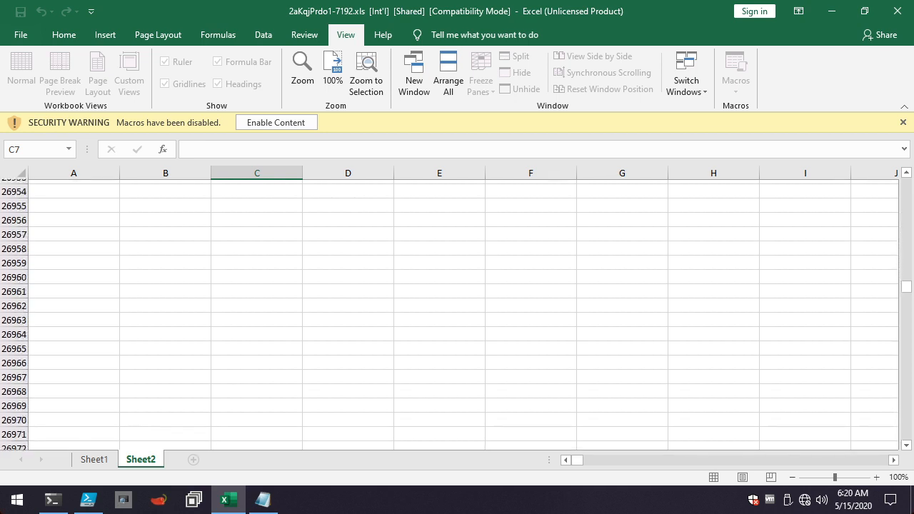
scroll(457, 314, "down", 16)
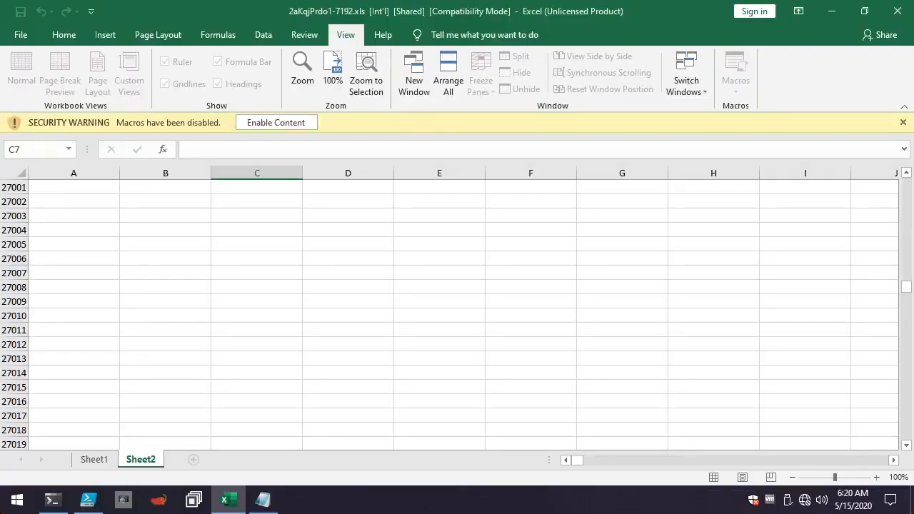
scroll(457, 314, "down", 18)
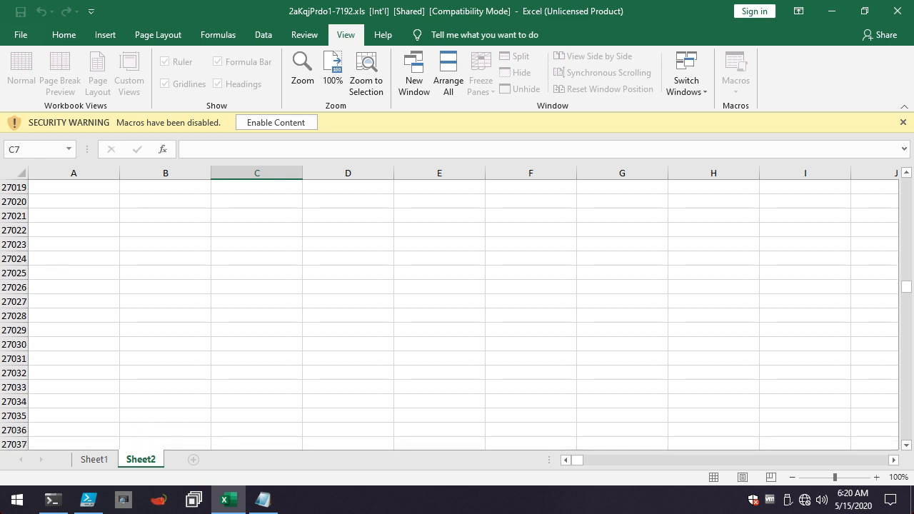
scroll(457, 314, "down", 6)
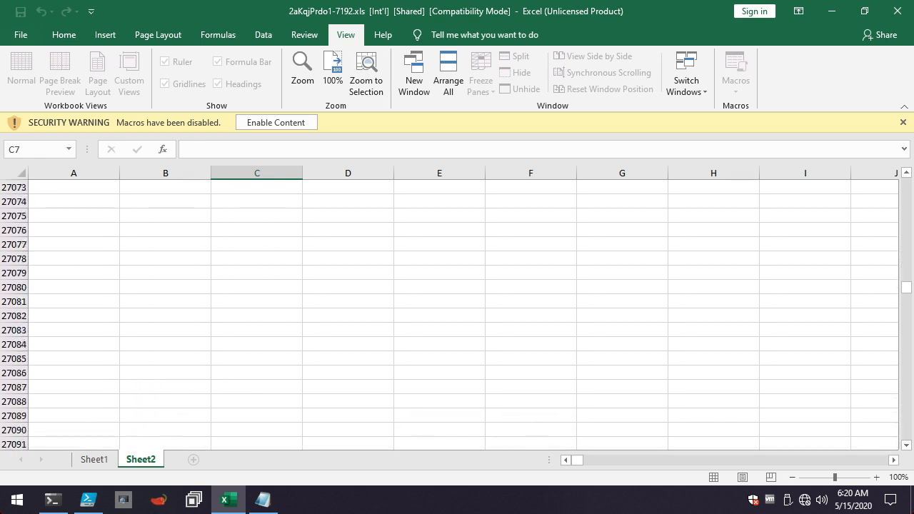
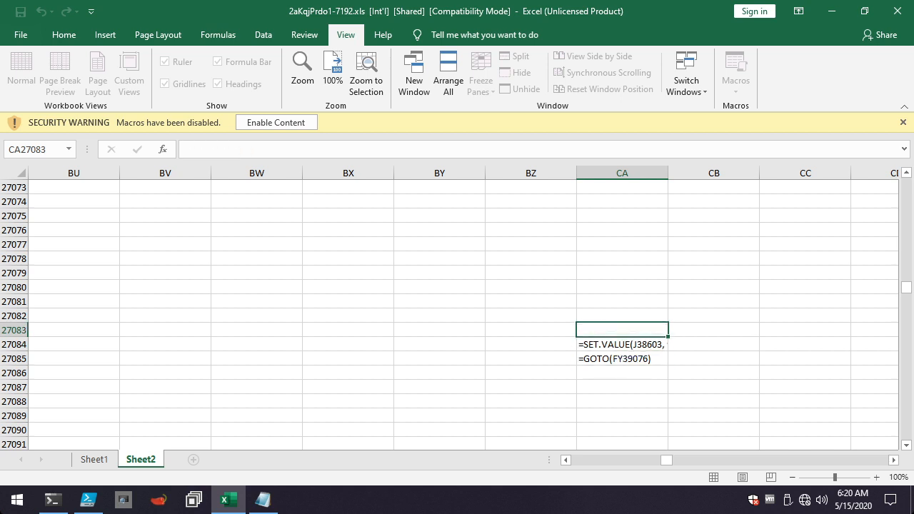
Select cell CA27084 on Sheet2 to examine its full SET.VALUE macro formula.
left_click(623, 344)
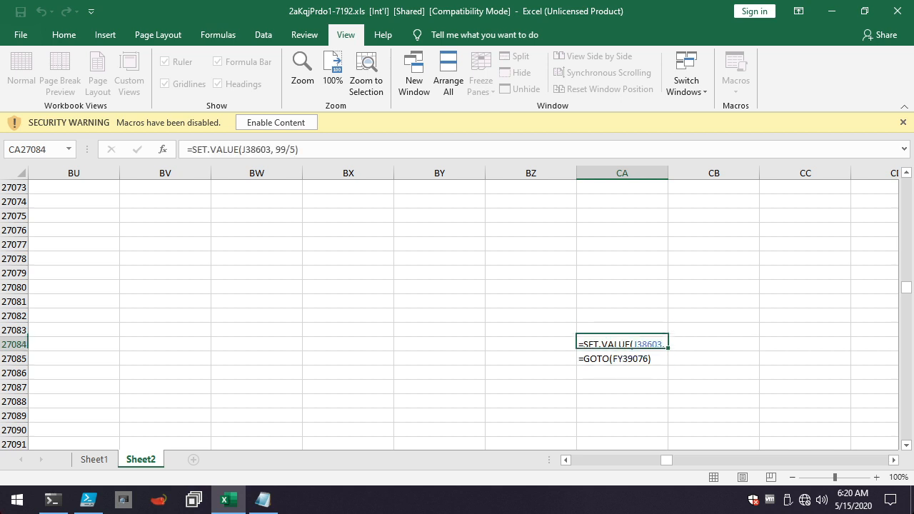
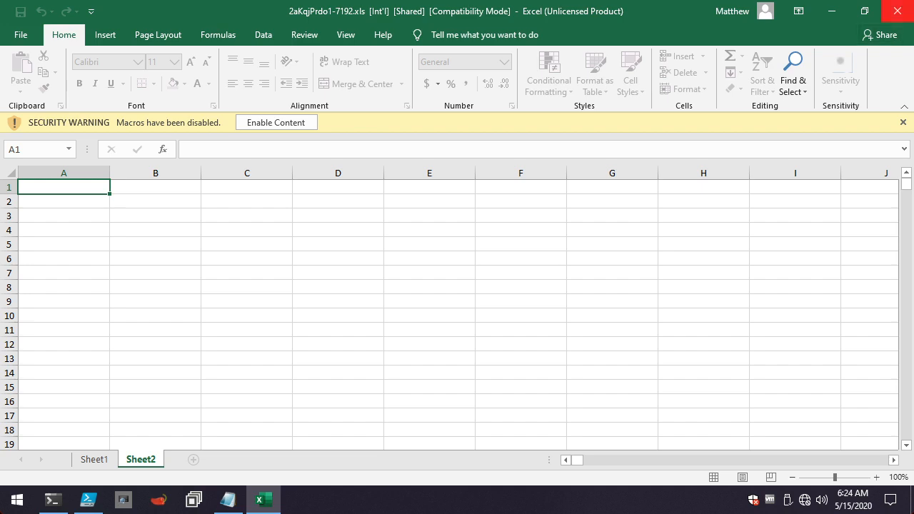
Close the workbook, reopen 2aKqjPrdo1-7192.xls from the desktop, and display Sheet2.
left_click(898, 10)
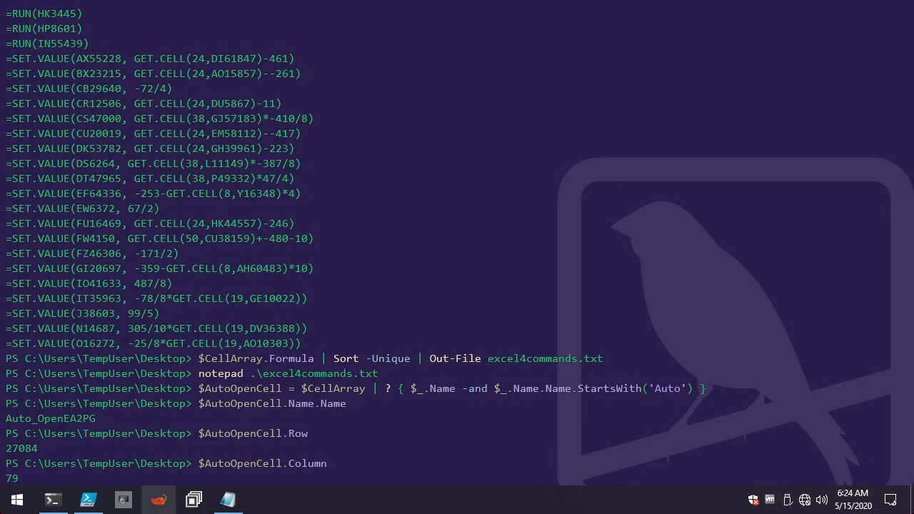
key("super+d")
left_click(114, 250)
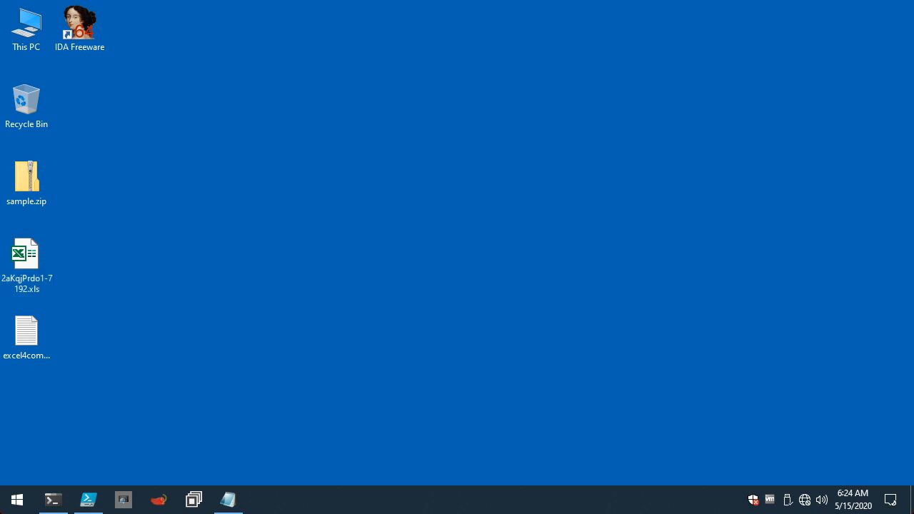
double_click(29, 253)
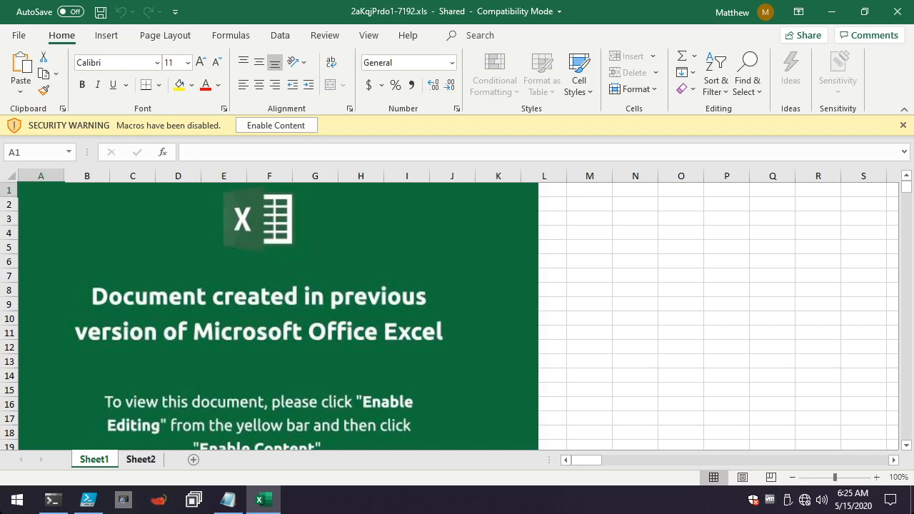
left_click(140, 460)
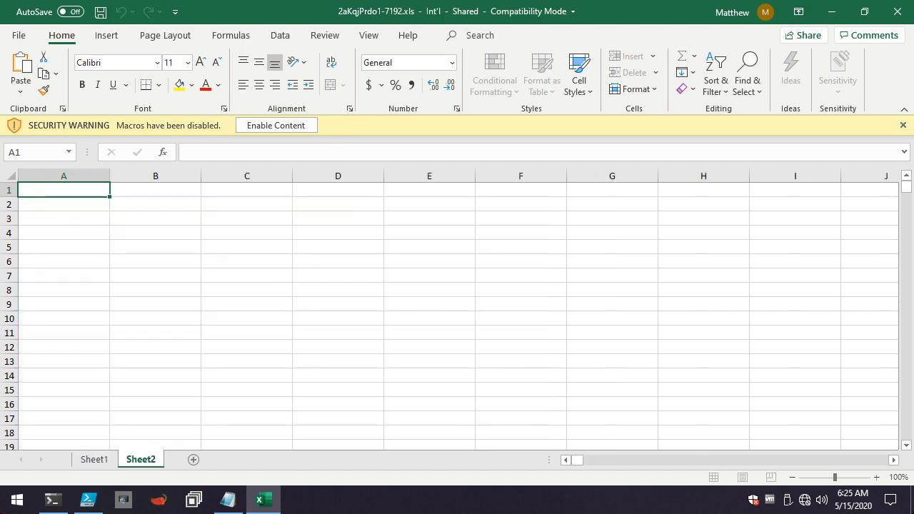
Switch to PowerShell to check the auto-open cell's name in the output, and return to Sheet2 in Excel.
left_click(52, 501)
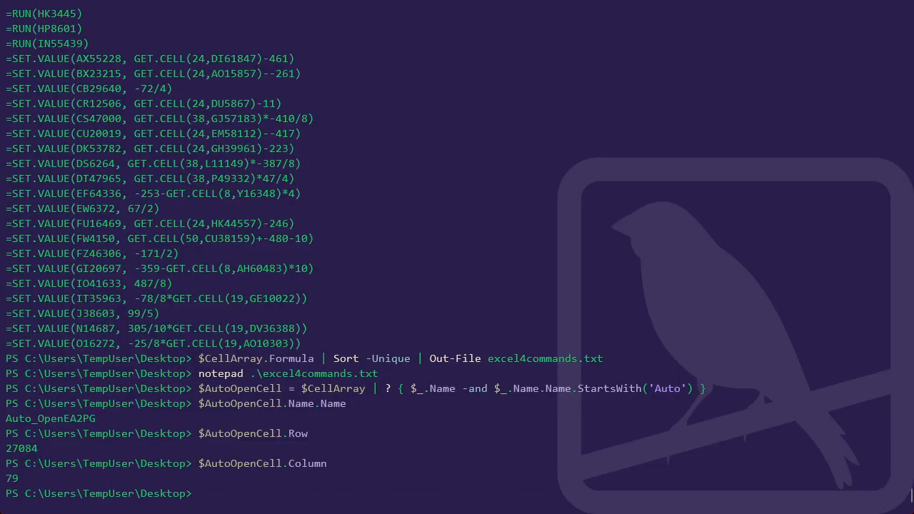
left_click_drag(8, 419, 95, 419)
left_click(95, 419)
key("alt+Tab")
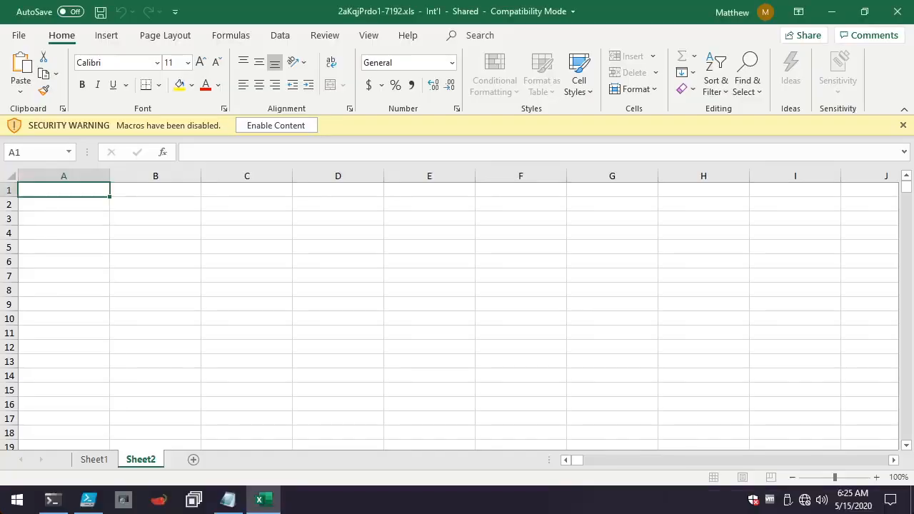
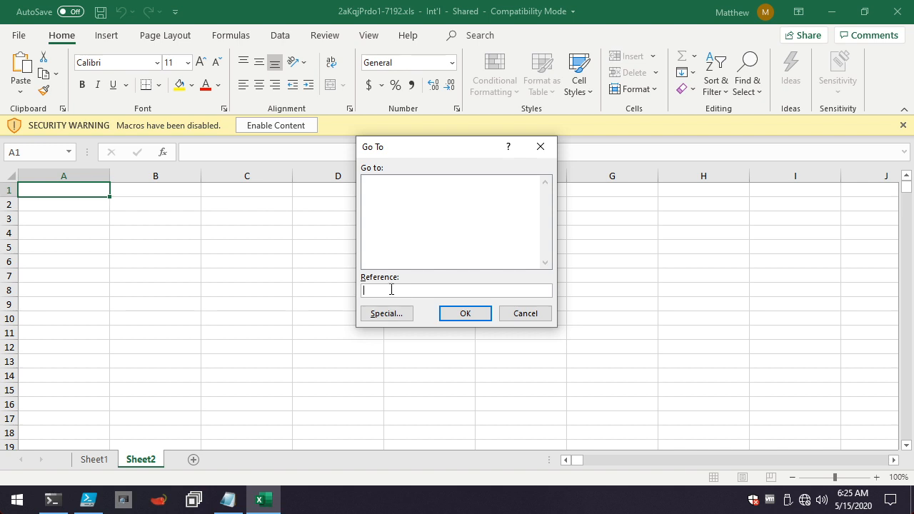
Go to cell CA27084 on Sheet2 using the copied auto-open reference.
type("Auto_OpenEA2PG")
key("Return")
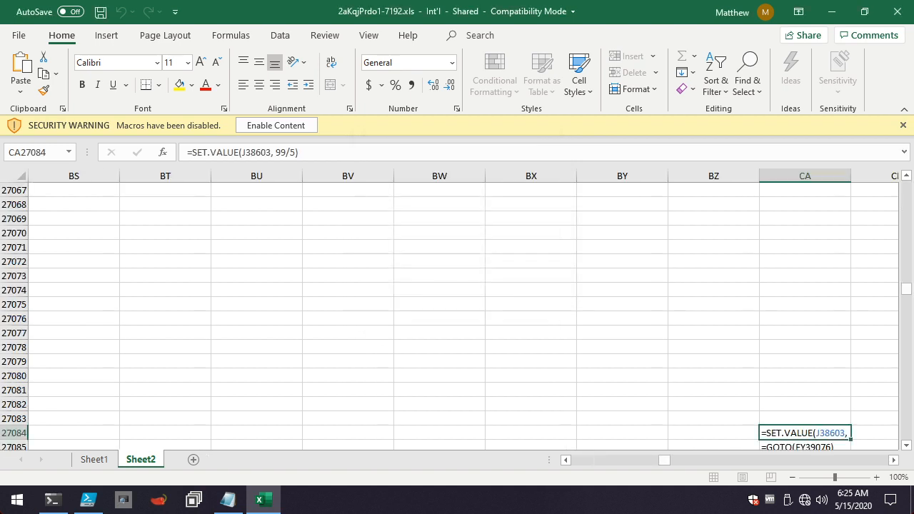
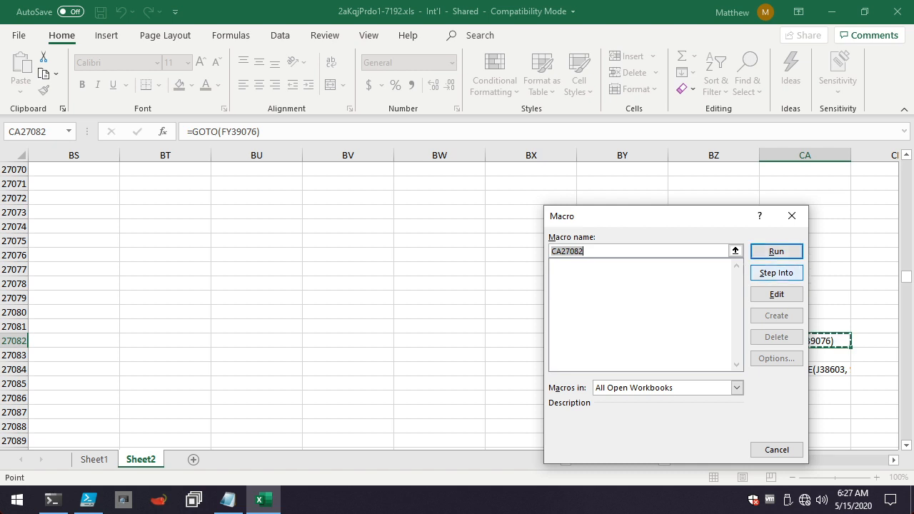
Start single-stepping the macro at CA27082 and evaluate its GOTO formula through to cell FY39076.
left_click(777, 273)
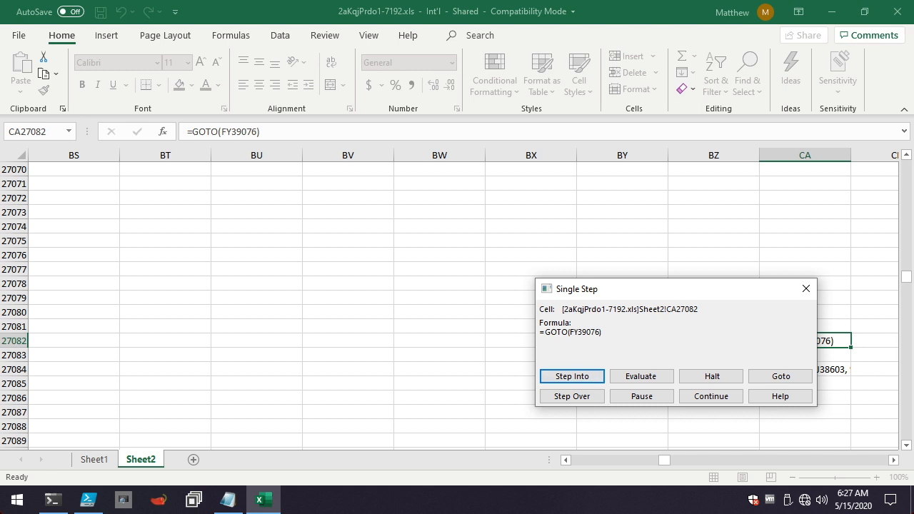
left_click_drag(647, 289, 668, 179)
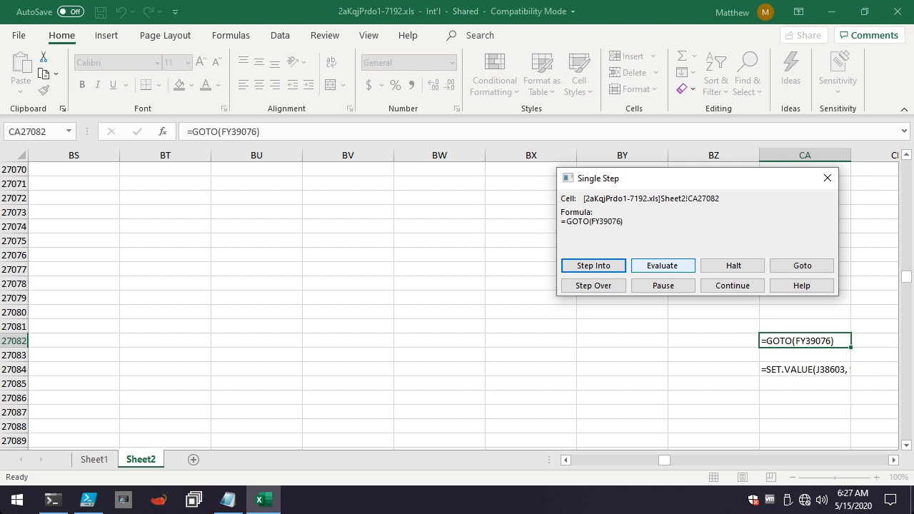
left_click(663, 266)
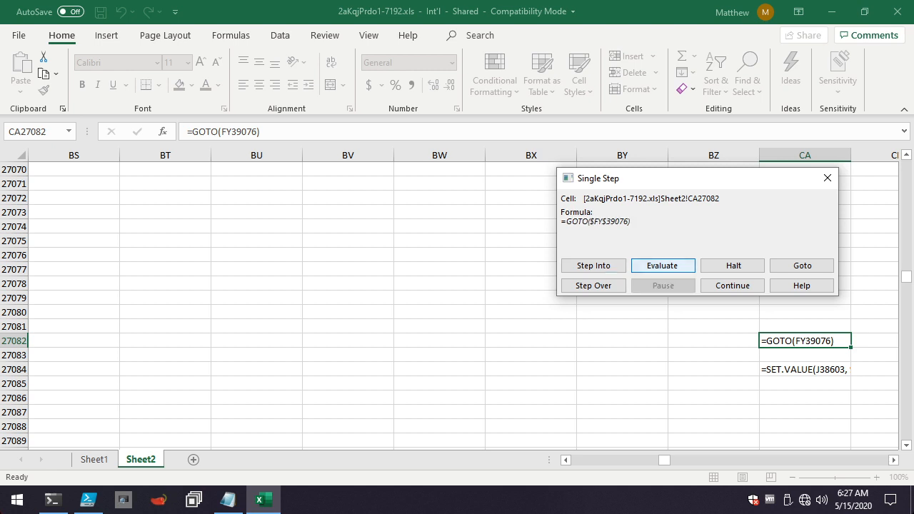
left_click(663, 266)
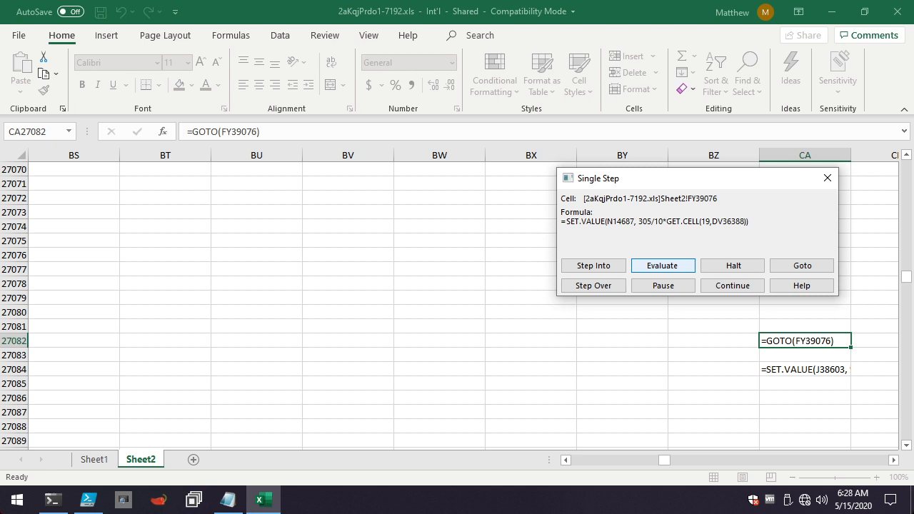
Evaluate the macro formulas from FY39076 through the RUN call to the GOTO in DG24254.
left_click(663, 265)
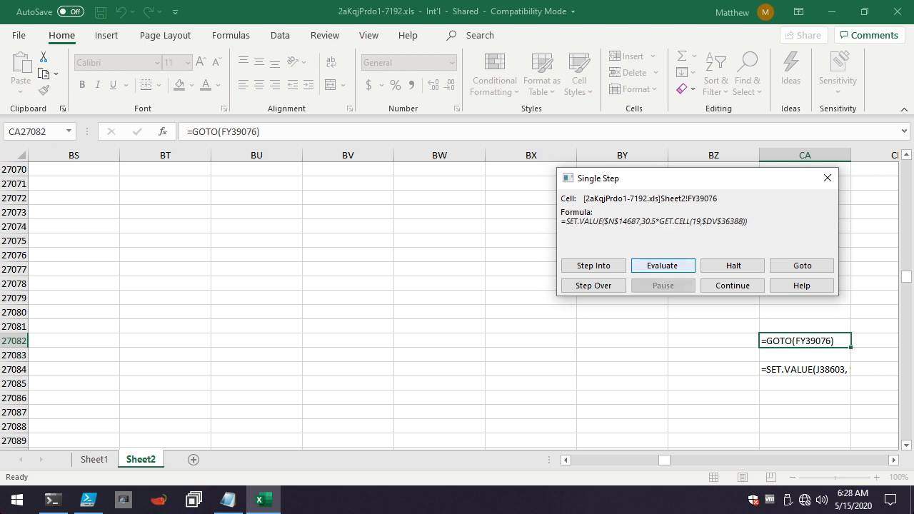
left_click(663, 266)
left_click(663, 265)
left_click(663, 265)
key("Return")
key("Return")
key("Return")
key("Return")
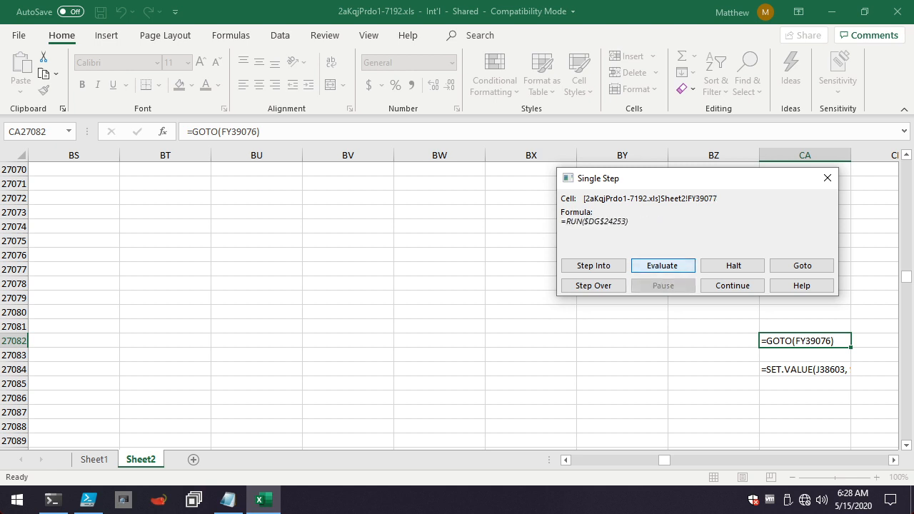
key("Return")
key("Return")
key("Return")
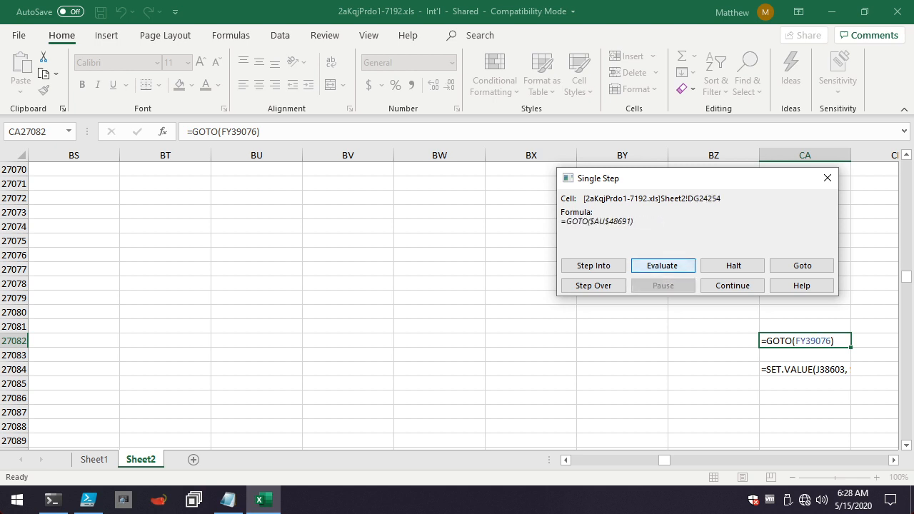
Step into the successive SET.VALUE formulas until the macro reaches the FORMULA.FILL in ET44441.
key("Return")
key("Return")
key("Return")
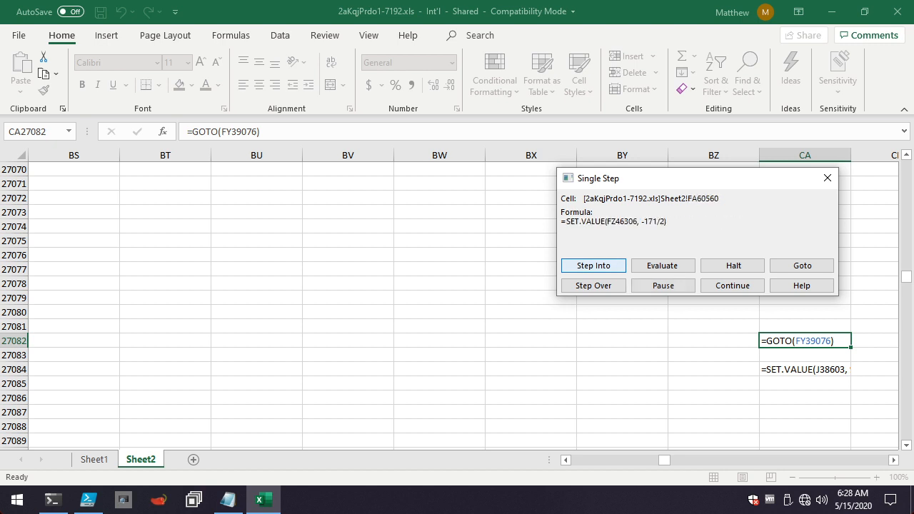
key("Return")
key("Return")
key("Return")
key("Return")
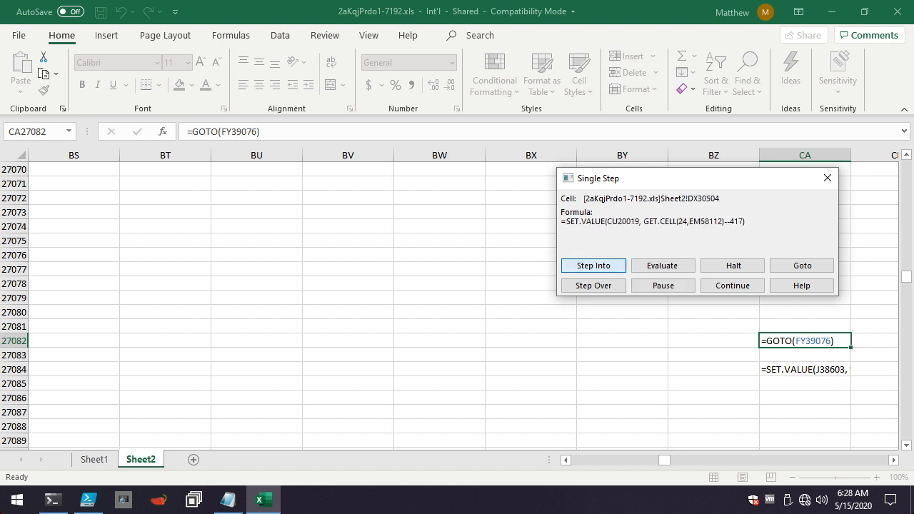
key("Return")
key("Return")
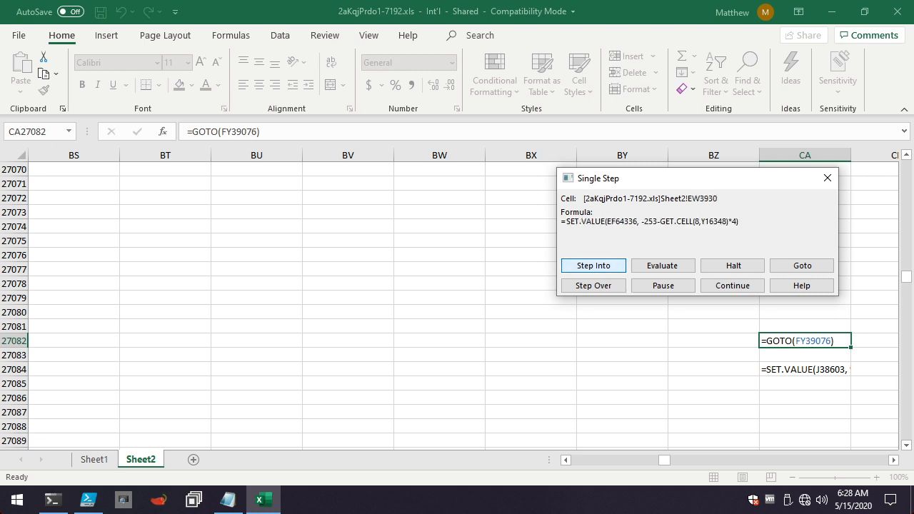
key("Return")
key("Return")
key("Return")
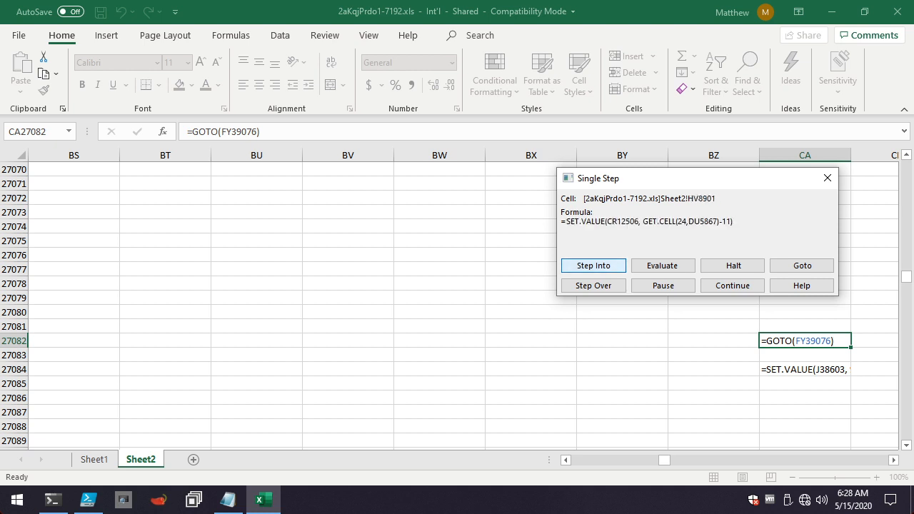
key("Return")
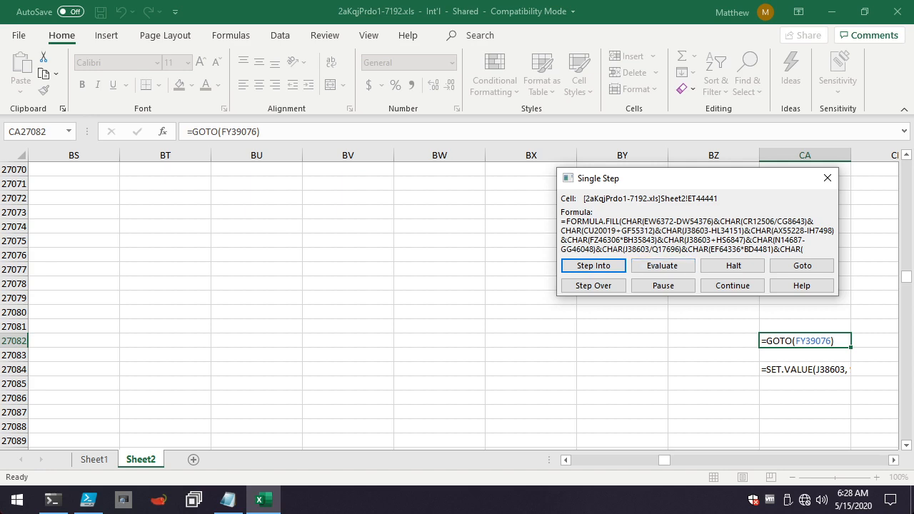
Evaluate the FORMULA.FILL in ET44441 piece by piece until its CHAR string and target cell are fully decoded.
left_click(663, 266)
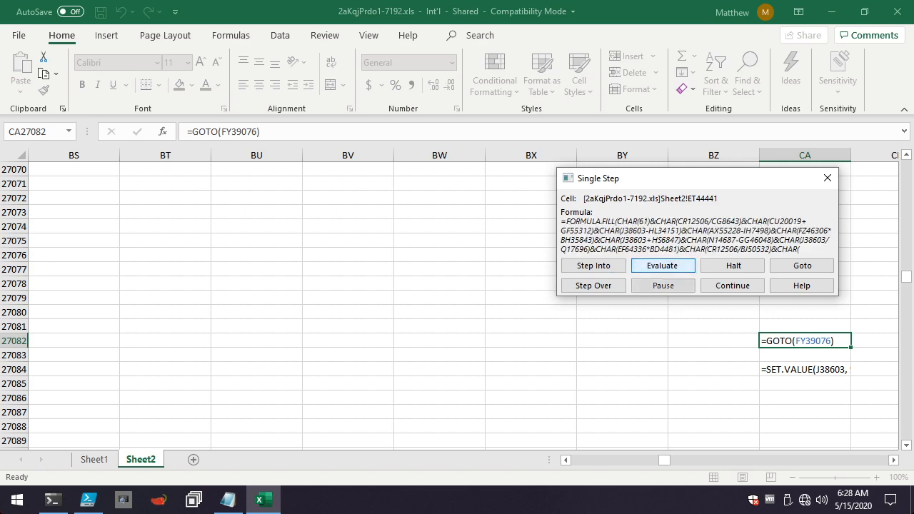
left_click(663, 265)
left_click(663, 266)
left_click(663, 266)
left_click(663, 266)
left_click(663, 266)
left_click(663, 265)
left_click(663, 266)
left_click(663, 265)
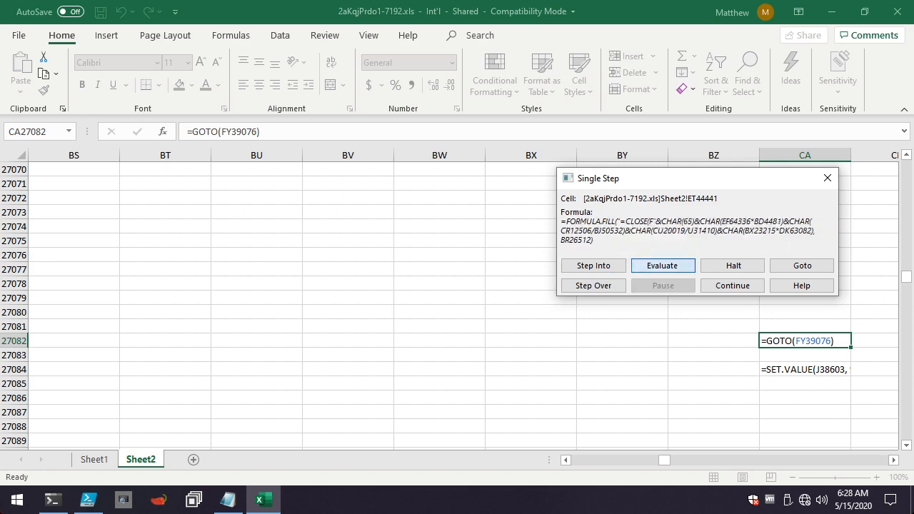
left_click(663, 266)
left_click(663, 265)
left_click(663, 265)
left_click(663, 266)
left_click(663, 266)
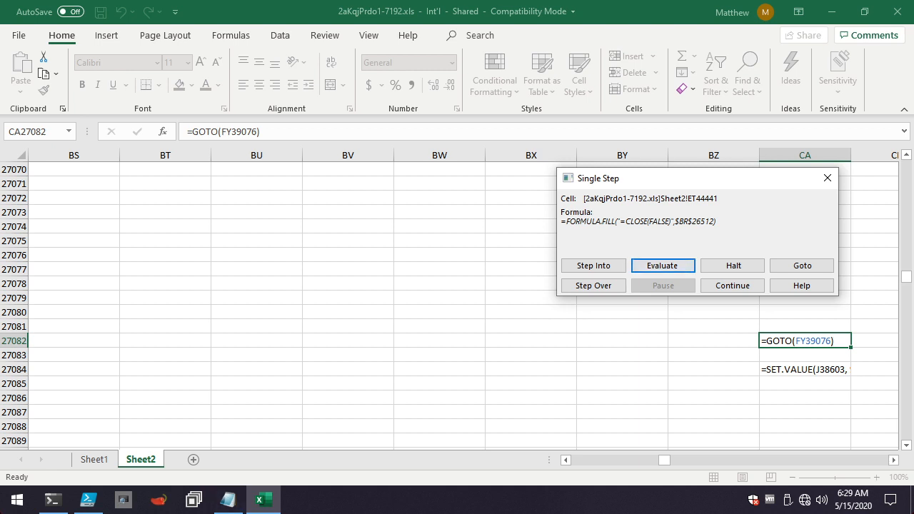
Open a blank Notepad window and shrink it so it sits beside the Single Step dialog.
key("super+r")
key("Return")
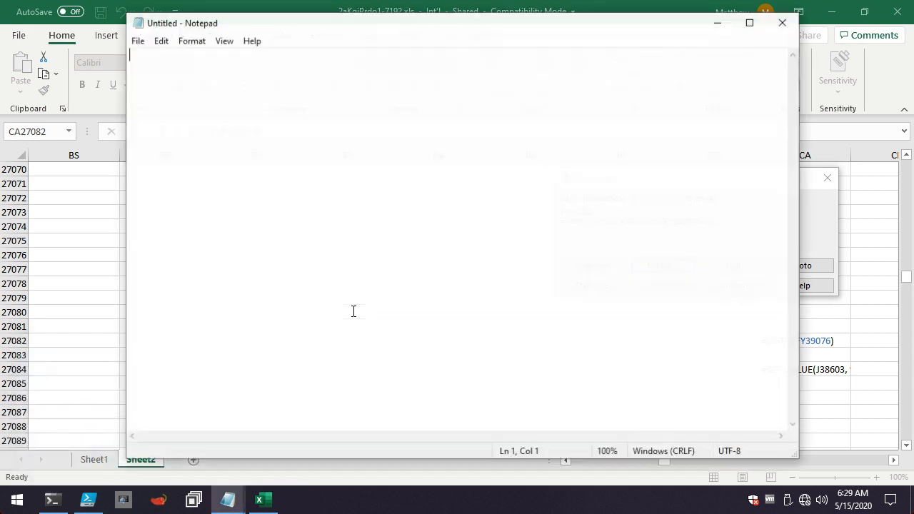
left_click_drag(383, 27, 290, 28)
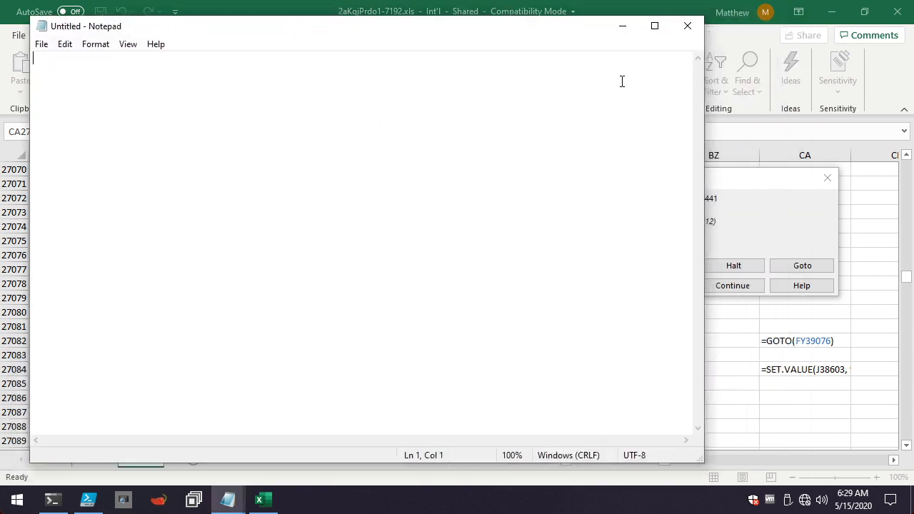
left_click_drag(703, 461, 490, 331)
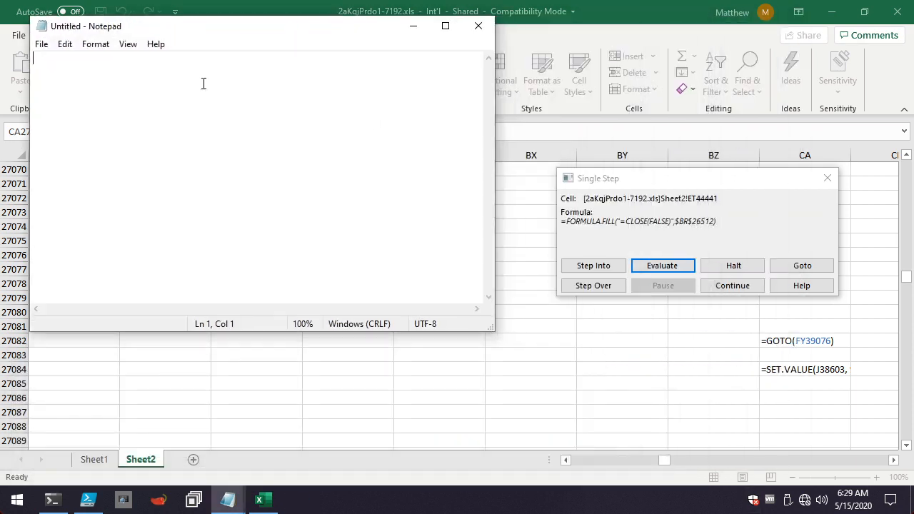
Write the note "Close command - BR26512" in Notepad.
type("Close c")
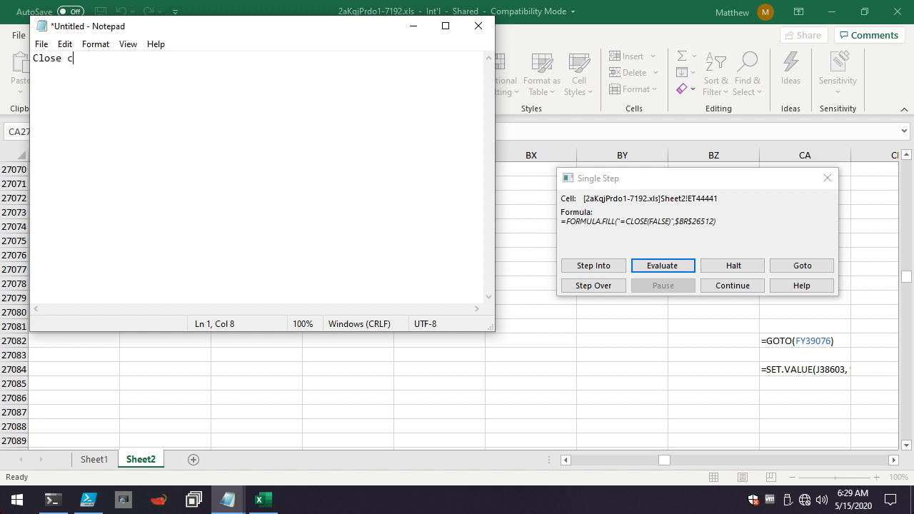
type("ommand - BR26512")
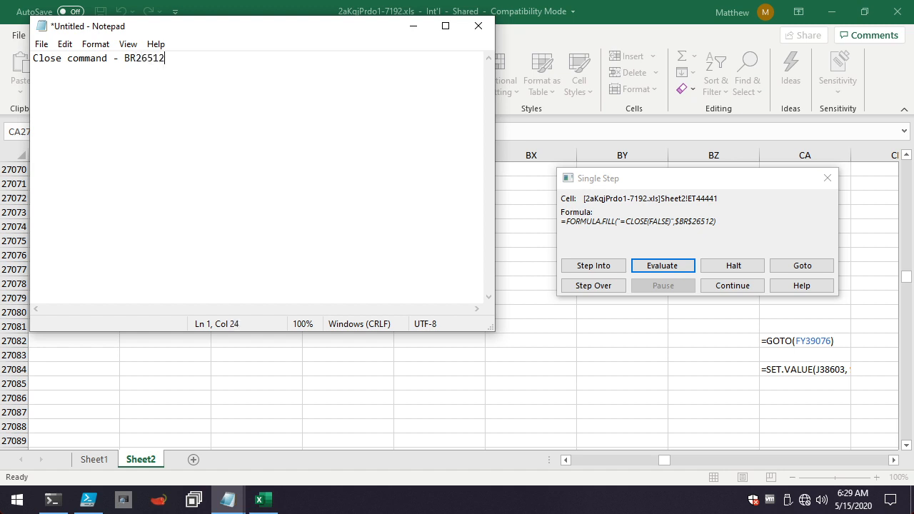
Switch back to Excel and evaluate the macro onward from ET44441 to the FORMULA.FILL in IN55439.
key("alt+Tab")
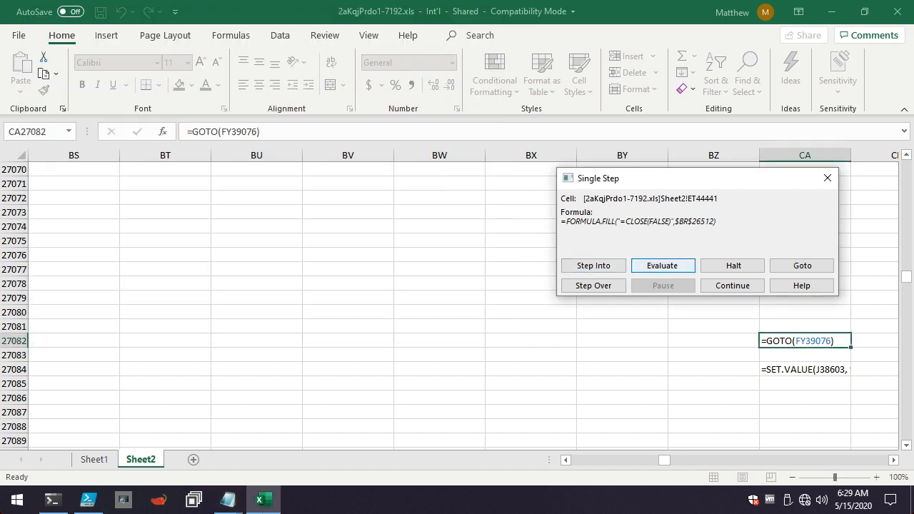
key("Return")
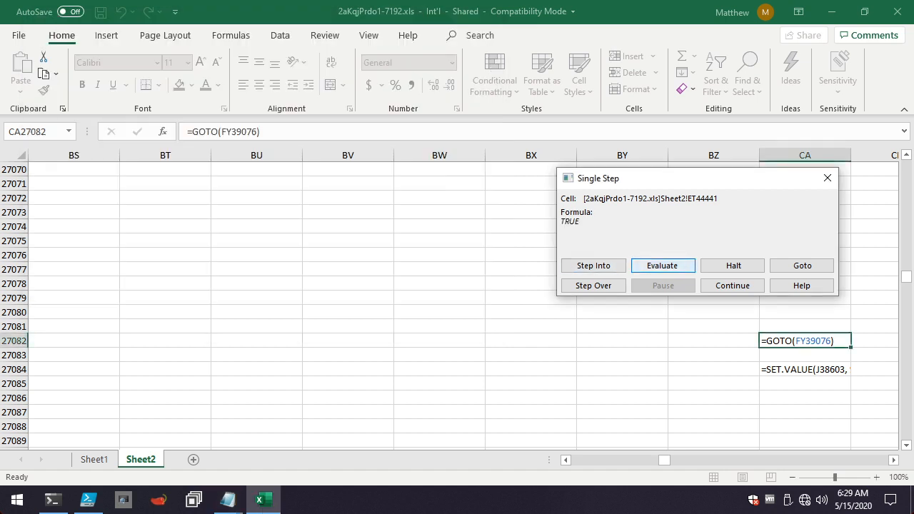
key("Return")
key("Return")
key("Return")
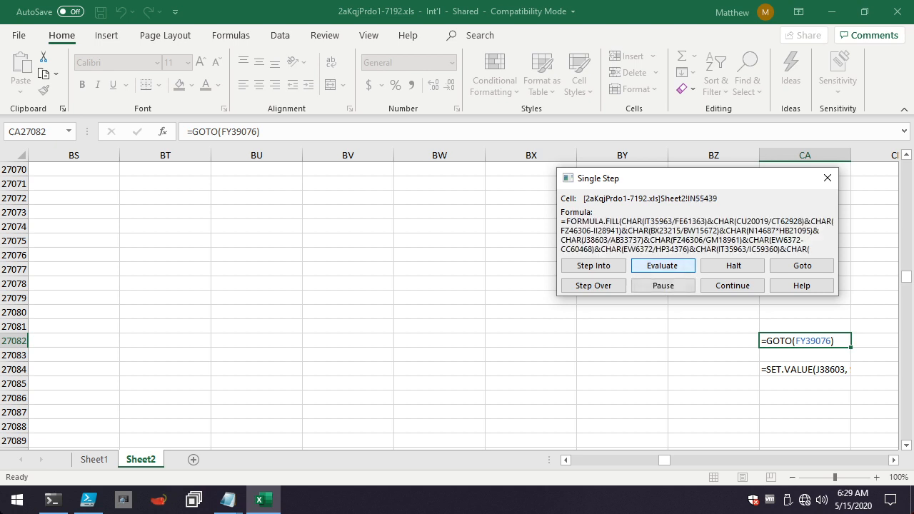
Evaluate the FORMULA.FILL in IN55439 piece by piece until its hidden command and target cell are fully decoded.
key("Return")
key("Return")
key("Return")
key("Return")
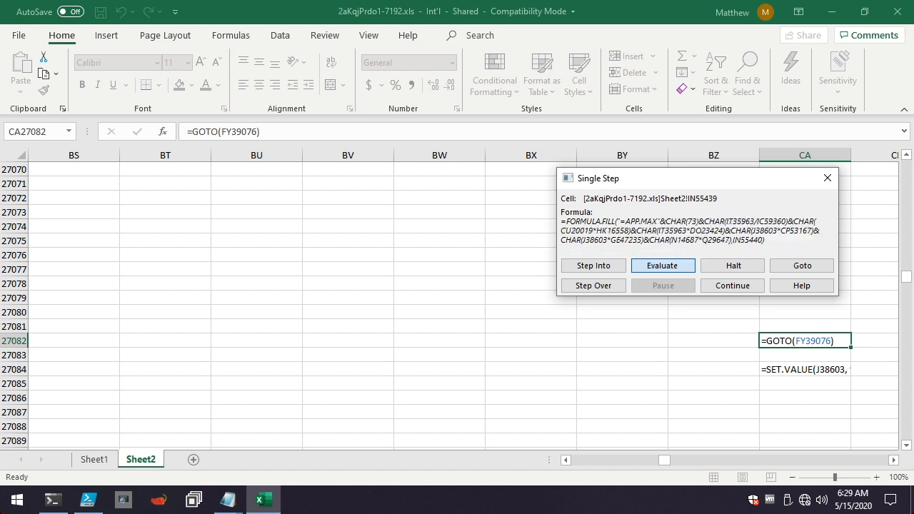
key("Return")
key("Return")
key("Return")
key("Return")
key("Return")
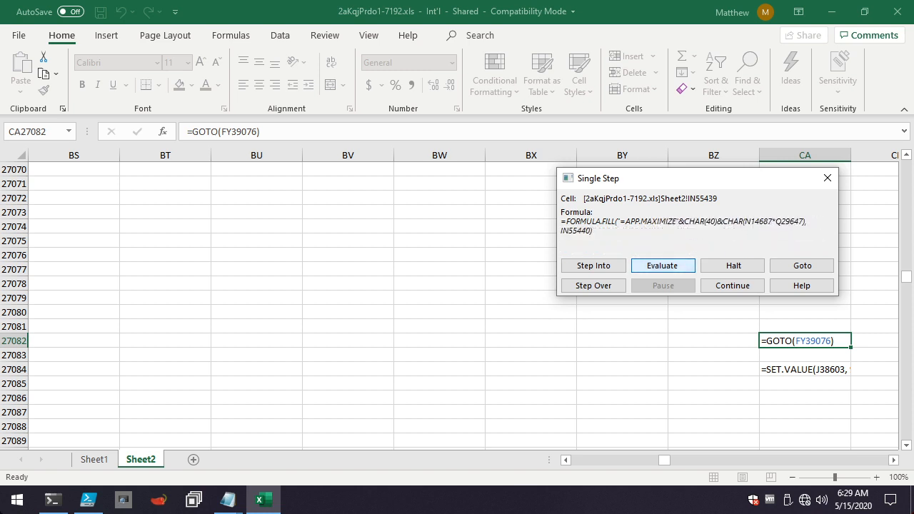
key("Return")
key("Return")
key("Return")
key("Return")
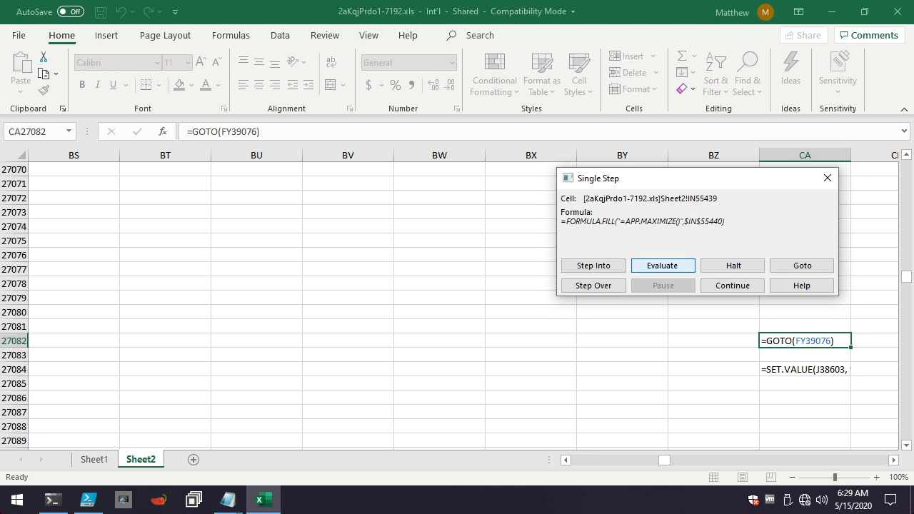
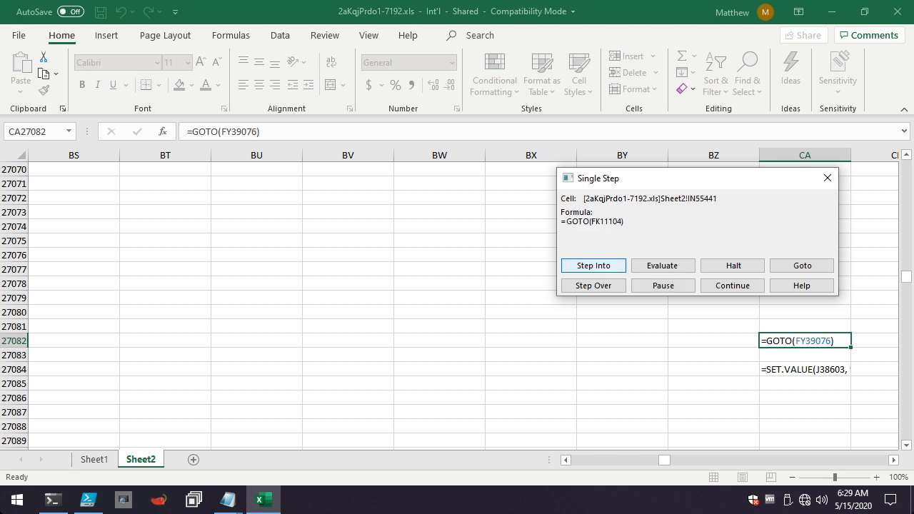
Follow the macro to FK11104, evaluate its FORMULA.FILL until fully decoded and executed, and go to the filled cell FK11105 on Sheet2.
key("Return")
key("e")
key("e")
key("e")
key("e")
key("e")
key("e")
key("e")
key("e")
key("e")
key("e")
key("e")
key("e")
key("e")
key("e")
key("e")
key("e")
key("e")
key("e")
key("e")
key("e")
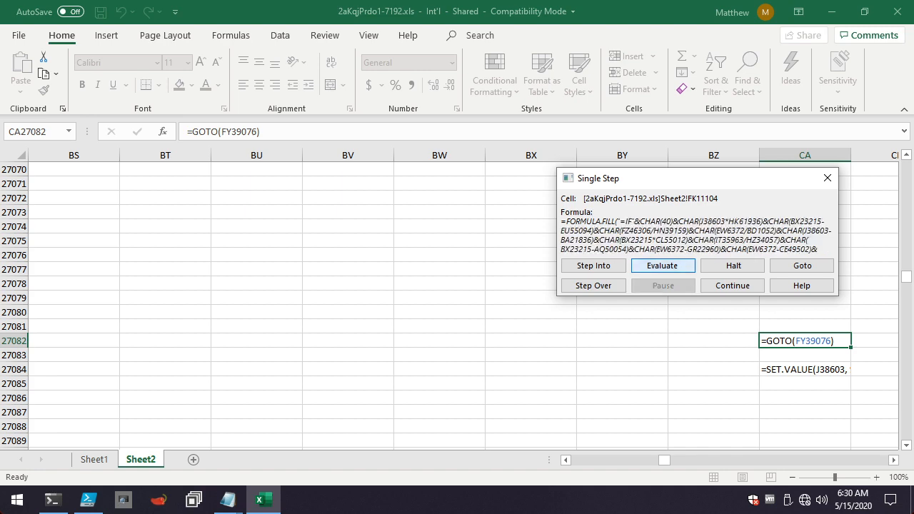
key("e")
key("e")
key("e")
key("e")
key("e")
key("e")
key("e")
key("e")
key("e")
key("e")
key("e")
key("e")
key("e")
key("e")
key("e")
key("e")
key("e")
key("e")
key("e")
key("e")
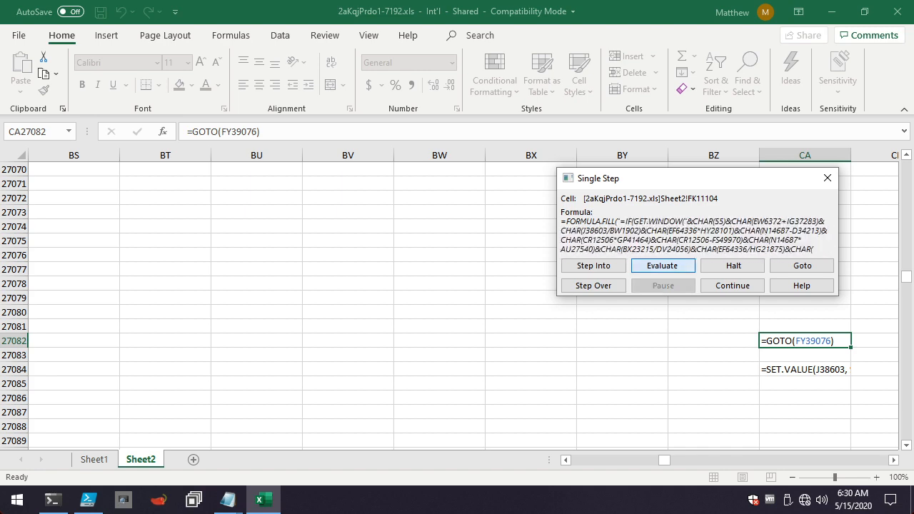
key("e")
key("e")
key("e")
key("e")
key("e")
key("e")
key("e")
key("e")
key("e")
key("e")
key("e")
key("e")
key("e")
key("e")
key("e")
key("e")
key("e")
key("e")
key("e")
key("e")
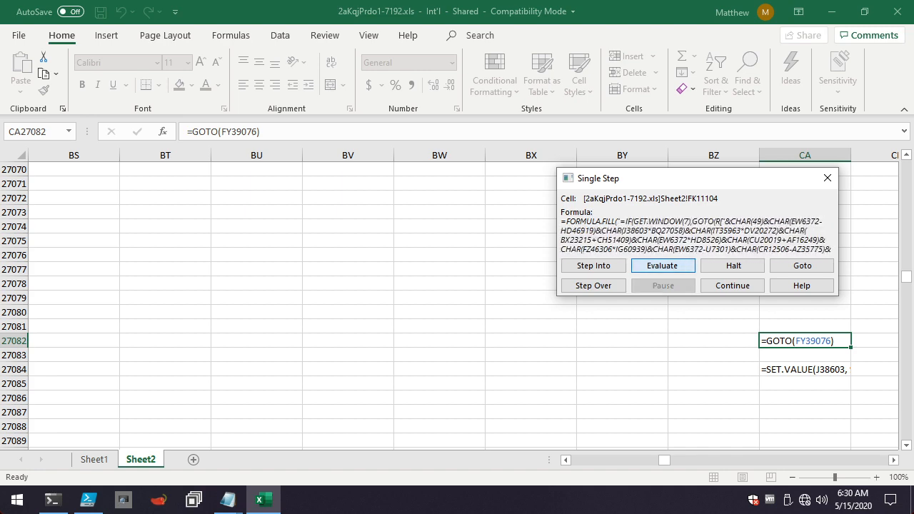
key("e")
key("e")
key("e")
key("e")
key("e")
key("e")
key("e")
key("e")
key("e")
key("e")
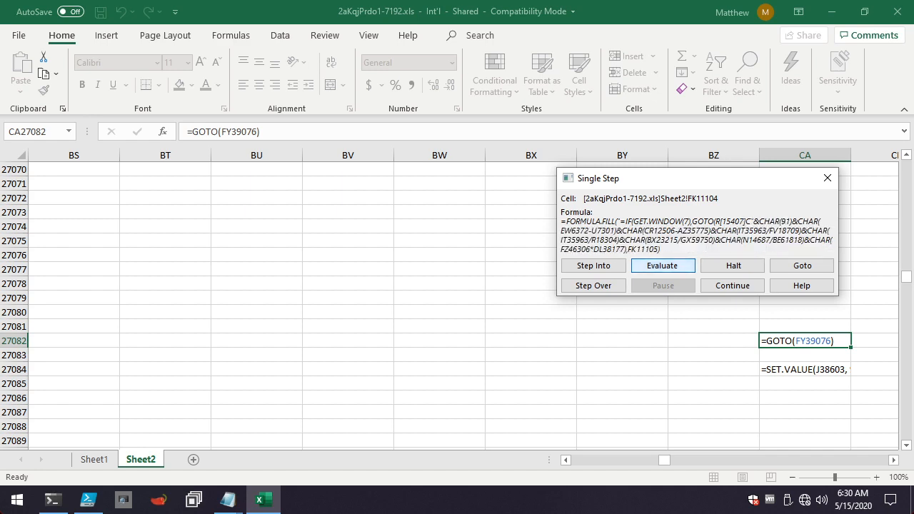
key("e")
key("e")
key("e")
key("e")
key("e")
key("e")
key("e")
key("e")
key("e")
key("e")
key("e")
key("e")
key("e")
key("e")
key("e")
key("e")
key("e")
key("e")
key("e")
key("e")
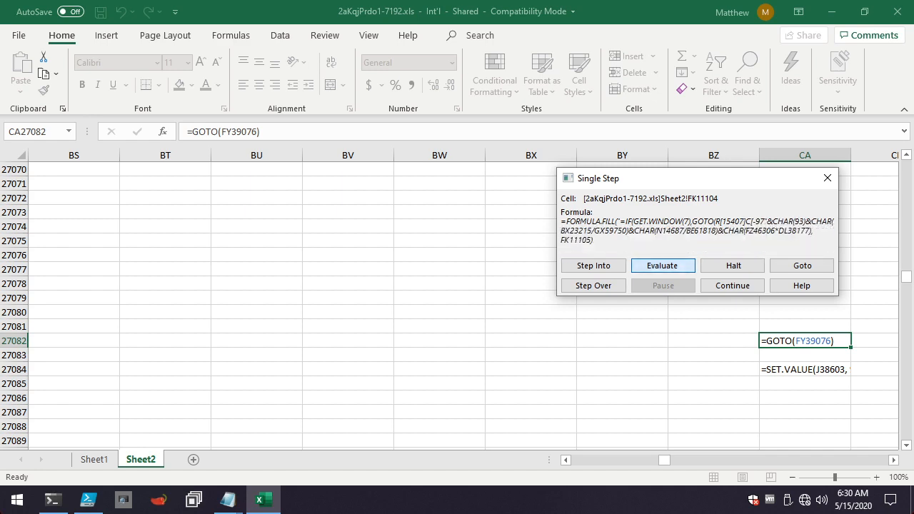
key("e")
key("e")
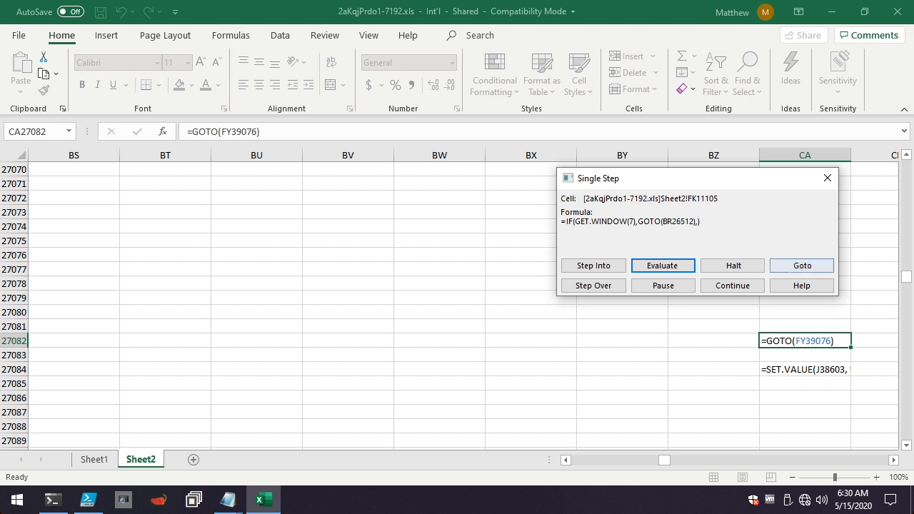
left_click(802, 265)
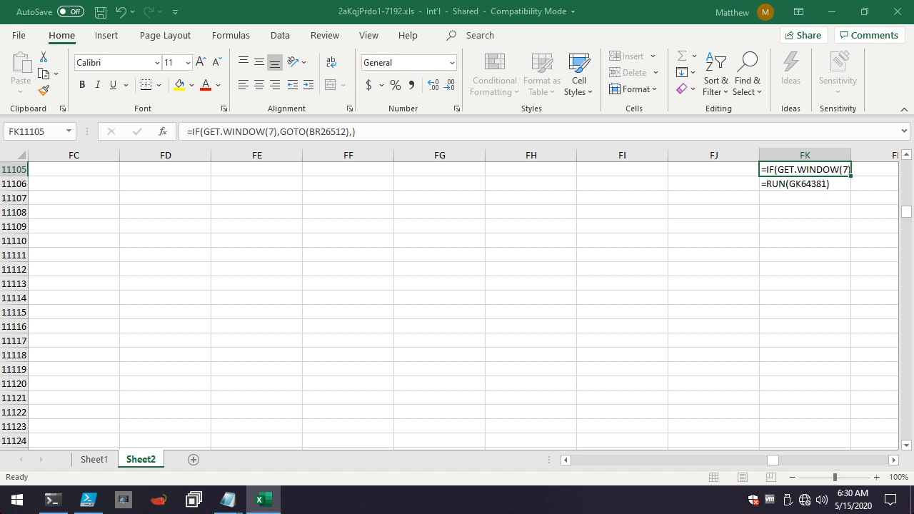
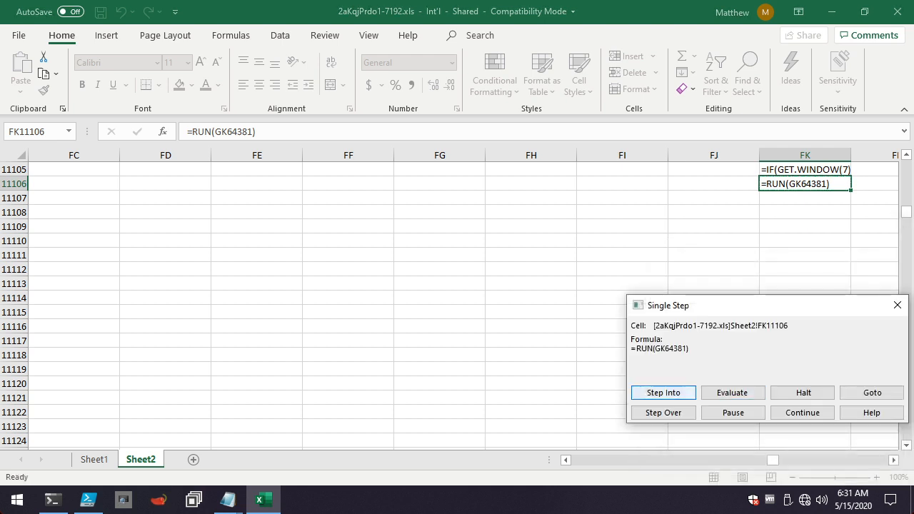
Follow the RUN call to GK64381, progressively evaluate and execute its FORMULA.FILL, and go to the filled cell GK64382 on Sheet2.
key("Return")
left_click(733, 393)
key("Return")
key("Return")
key("Return")
key("Return")
key("Return")
key("Return")
key("Return")
key("Return")
key("Return")
key("Return")
key("Return")
key("Return")
key("Return")
key("Return")
key("Return")
key("Return")
key("Return")
key("Return")
key("Return")
key("Return")
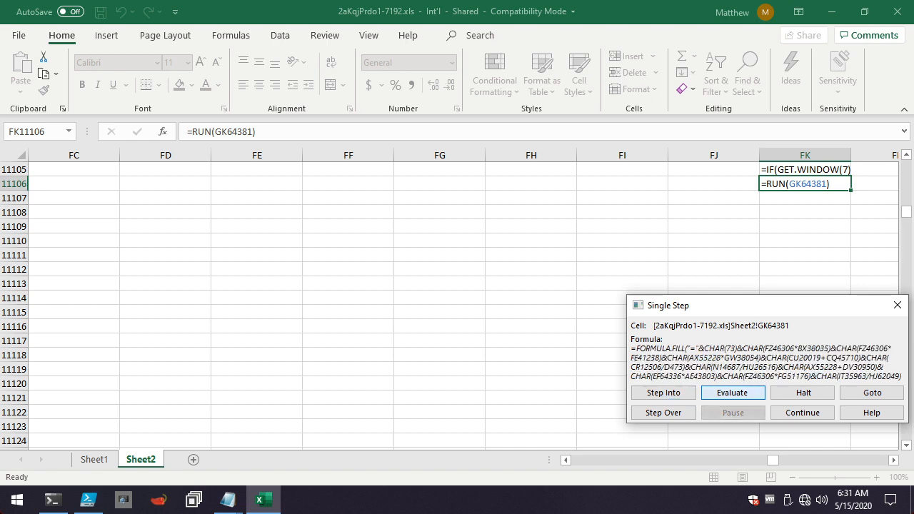
key("Return")
key("Return")
key("Return")
key("Return")
key("Return")
key("Return")
key("Return")
key("Return")
key("Return")
key("Return")
key("Return")
key("Return")
key("Return")
key("Return")
key("Return")
key("Return")
key("Return")
key("Return")
key("Return")
key("Return")
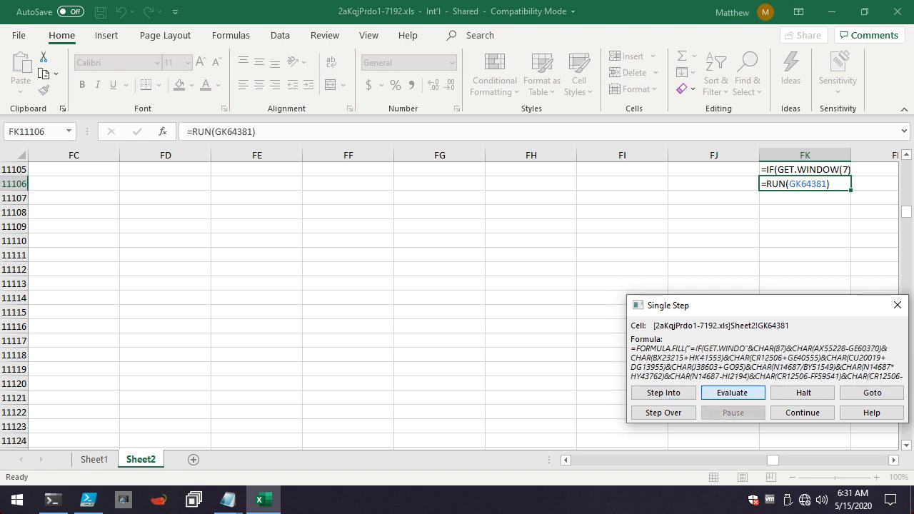
key("Return")
key("Return")
key("Return")
key("Return")
key("Return")
key("Return")
key("Return")
key("Return")
key("Return")
key("Return")
key("Return")
key("Return")
key("Return")
key("Return")
key("Return")
key("Return")
key("Return")
key("Return")
key("Return")
key("Return")
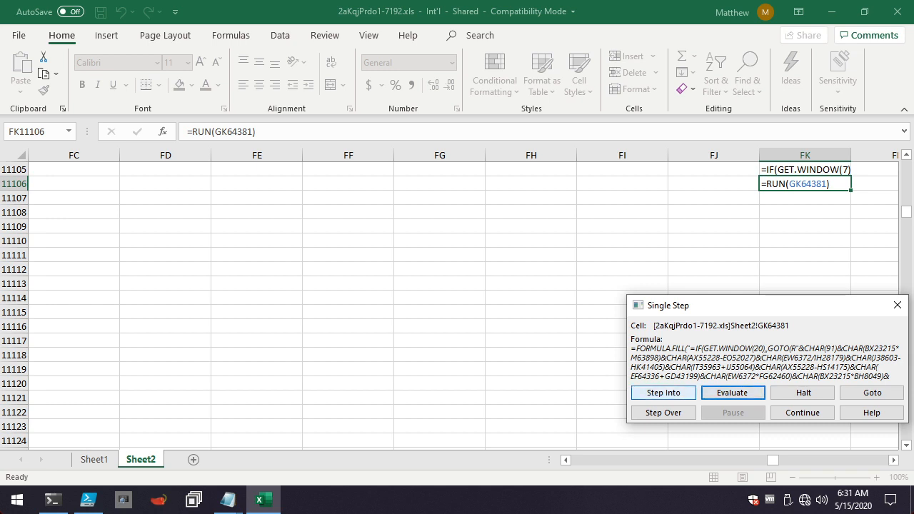
left_click(664, 393)
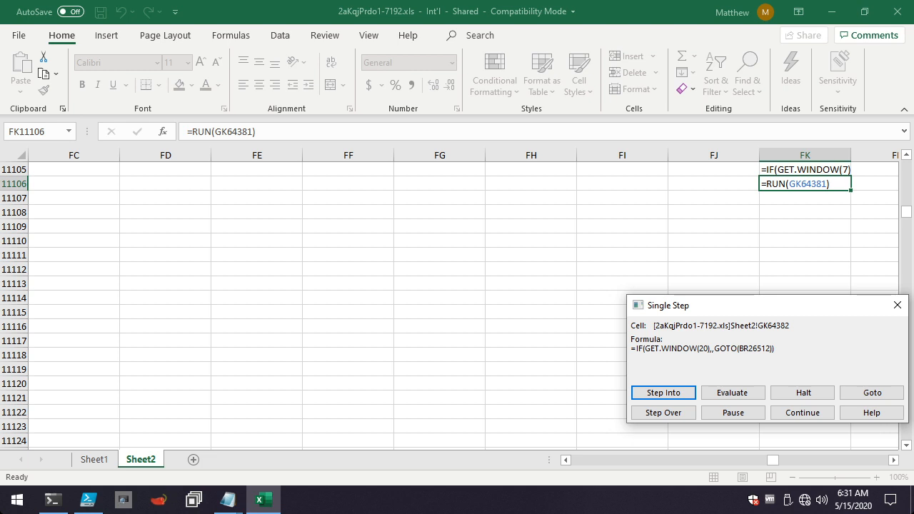
left_click(872, 393)
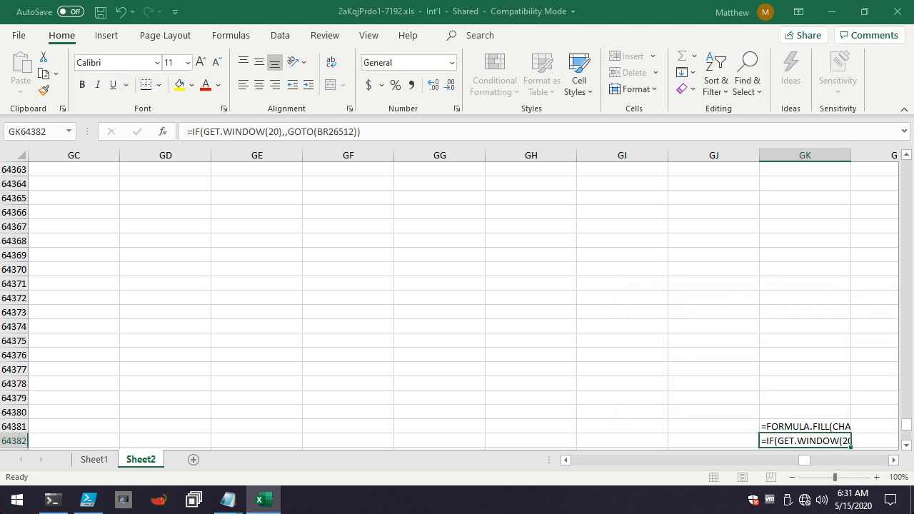
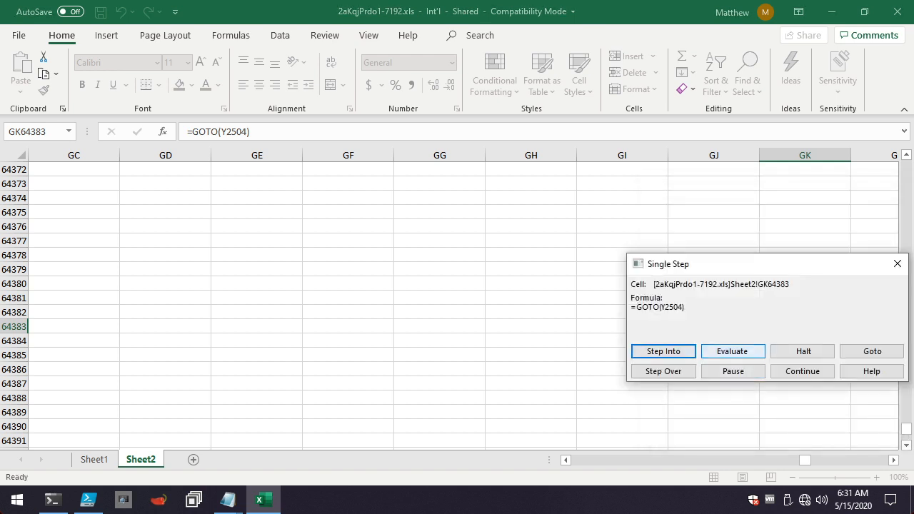
Follow the GOTO call to Y2504 on Sheet2 and progressively evaluate its FORMULA.FILL to decode the obfuscated GET.WINDOW check.
left_click(733, 351)
left_click(733, 352)
key("Return")
key("Return")
key("Return")
key("Return")
key("Return")
key("Return")
key("Return")
key("Return")
key("Return")
key("Return")
key("Return")
key("Return")
key("Return")
key("Return")
key("Return")
key("Return")
key("Return")
key("Return")
key("Return")
key("Return")
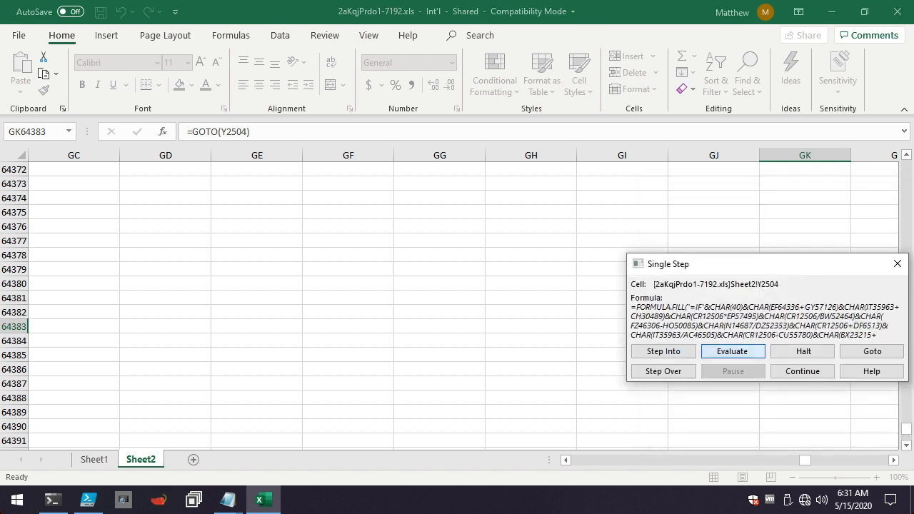
key("Return")
key("Return")
key("Return")
key("Return")
key("Return")
key("Return")
key("Return")
key("Return")
key("Return")
key("Return")
key("Return")
key("Return")
key("Return")
key("Return")
key("Return")
key("Return")
key("Return")
key("Return")
key("Return")
key("Return")
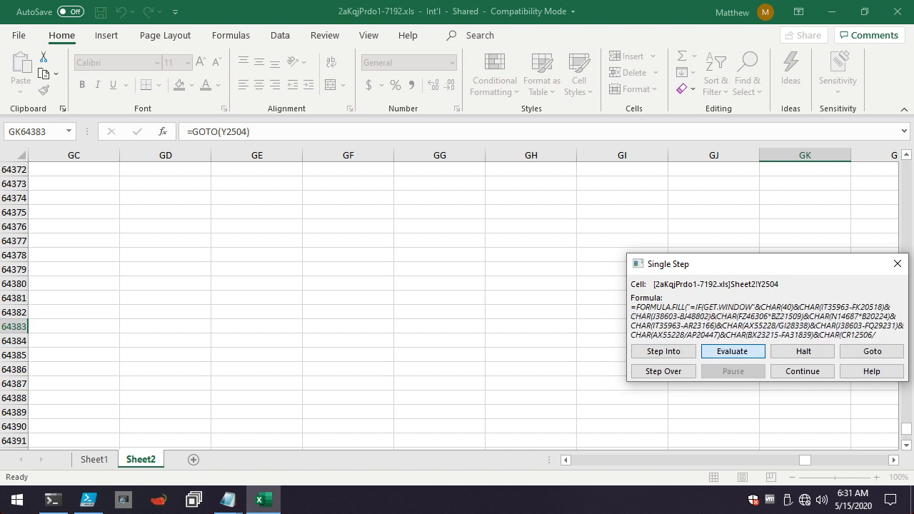
key("Return")
key("Return")
key("Return")
key("Return")
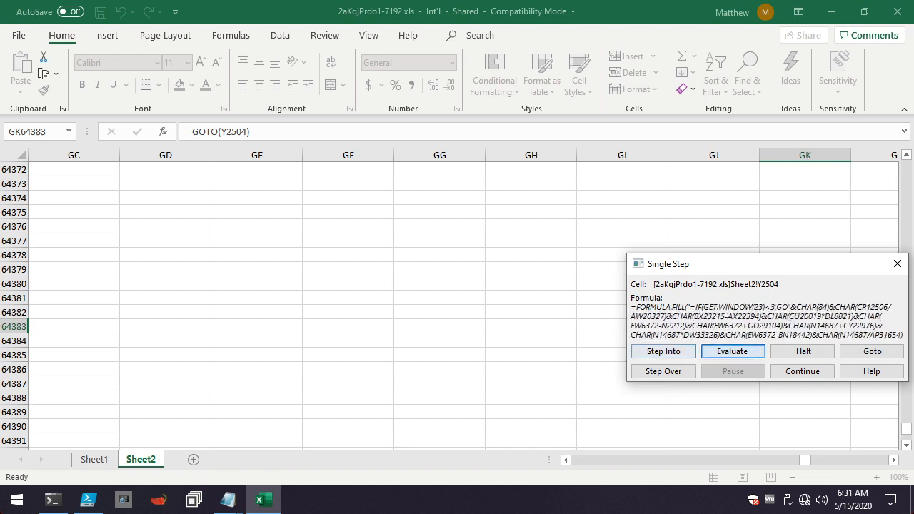
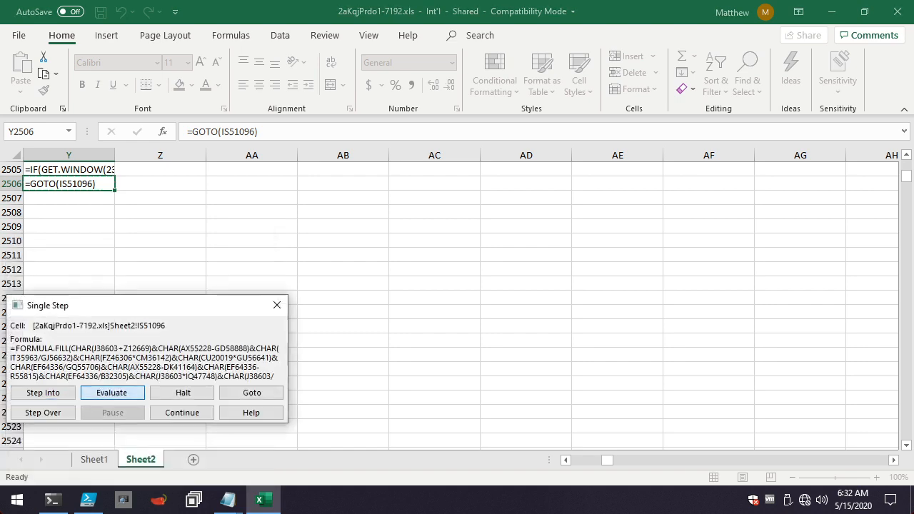
Progressively evaluate the obfuscated FORMULA.FILL in Sheet2 cell IS51096, and step into the decoded formula in IS51097.
key("Return")
key("Return")
key("Return")
key("Return")
key("Return")
key("Return")
key("Return")
key("Return")
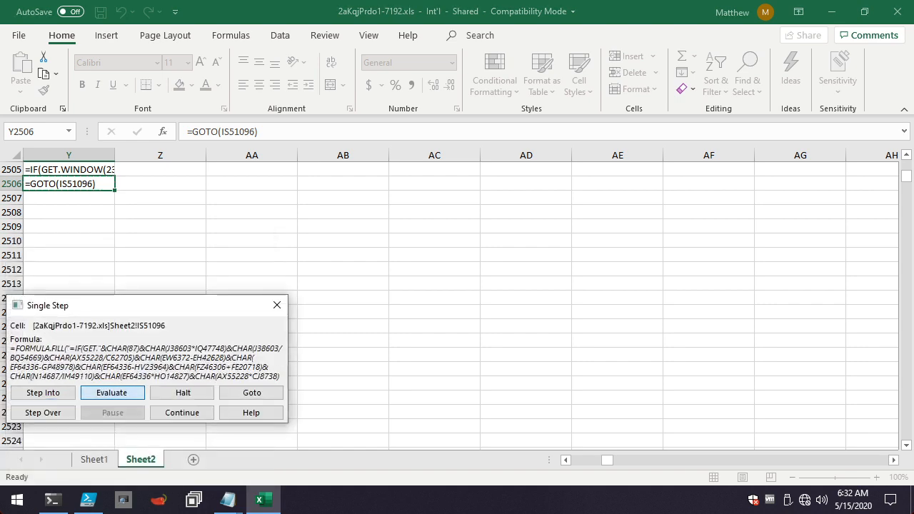
key("Return")
key("Return")
key("Return")
key("Return")
key("Return")
key("Return")
key("Return")
key("Return")
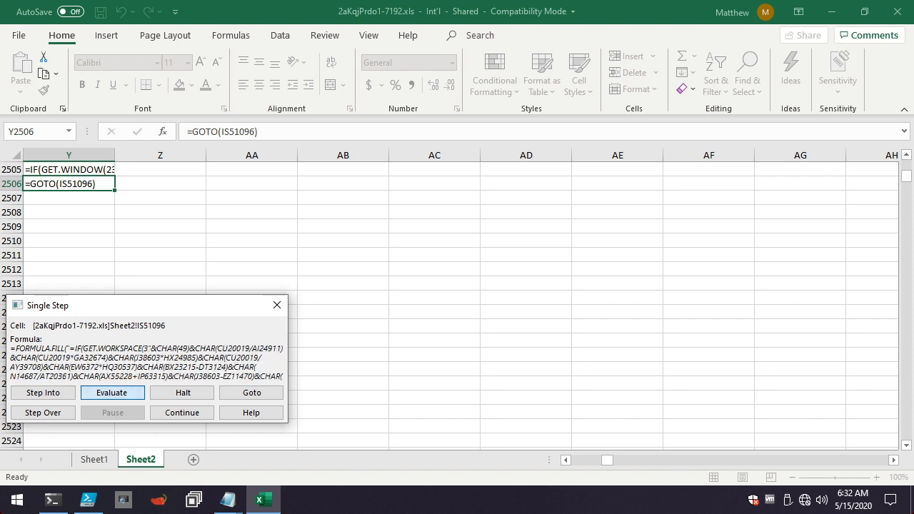
key("Return")
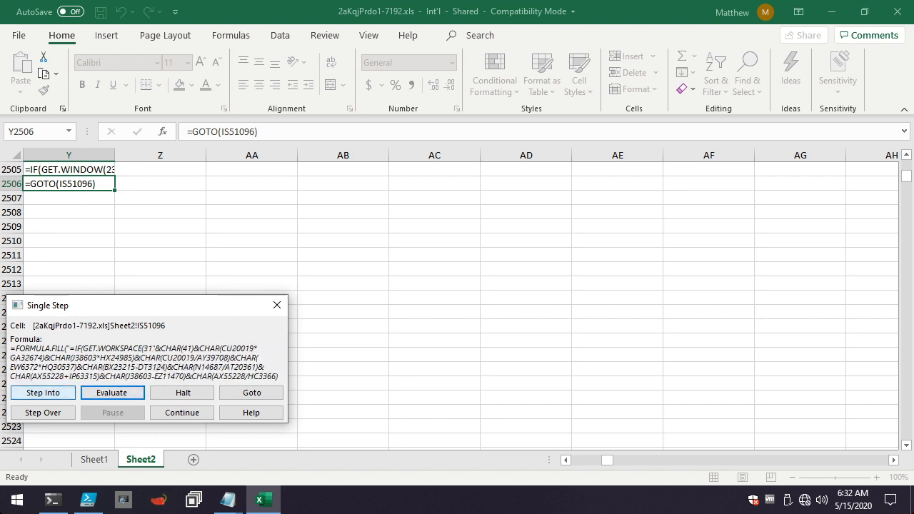
key("Return")
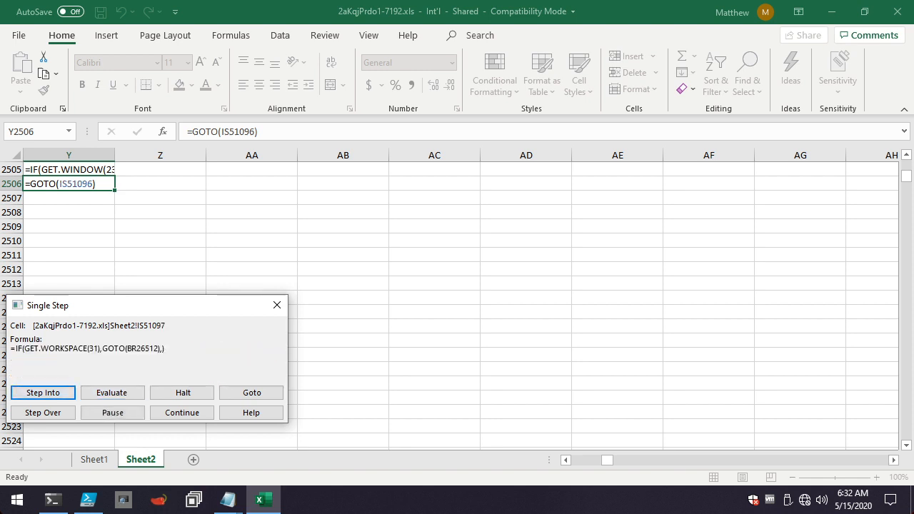
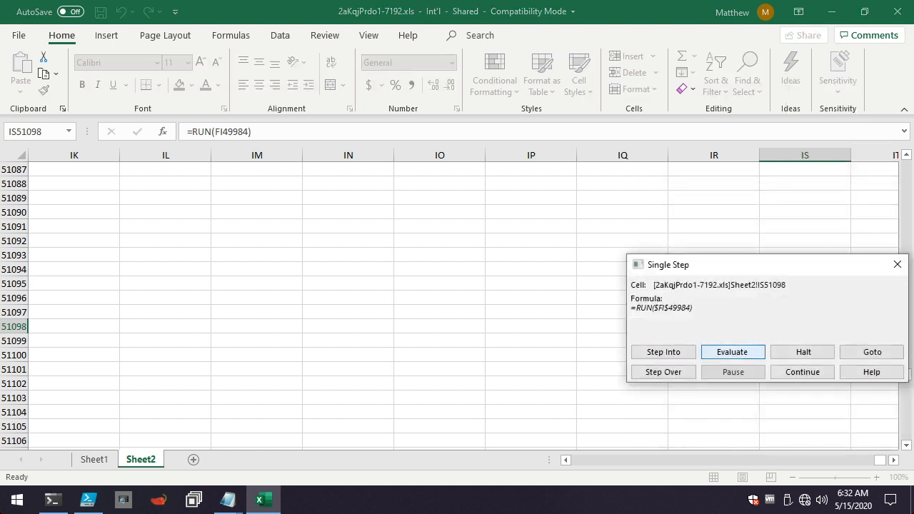
Follow the RUN call in Sheet2 cell IS51098, progressively evaluate the obfuscated FORMULA.FILL in FI49984, and step into the decoded formula in FI49985.
left_click(733, 352)
left_click(733, 352)
left_click(733, 352)
left_click(733, 352)
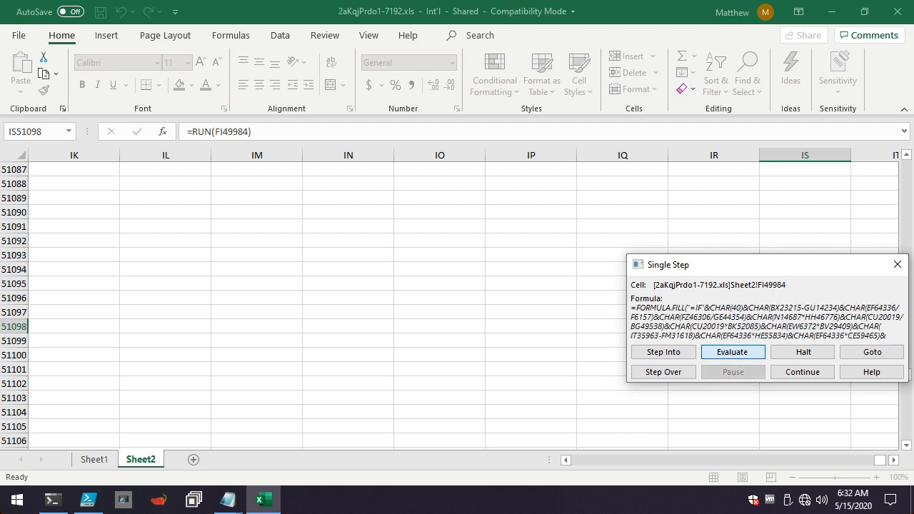
key("Return")
key("Return")
key("Return")
key("Return")
key("Return")
key("Return")
key("Return")
key("Return")
key("Return")
key("Return")
key("Return")
key("Return")
key("Return")
key("Return")
key("Return")
key("Return")
key("Return")
key("Return")
key("Return")
key("Return")
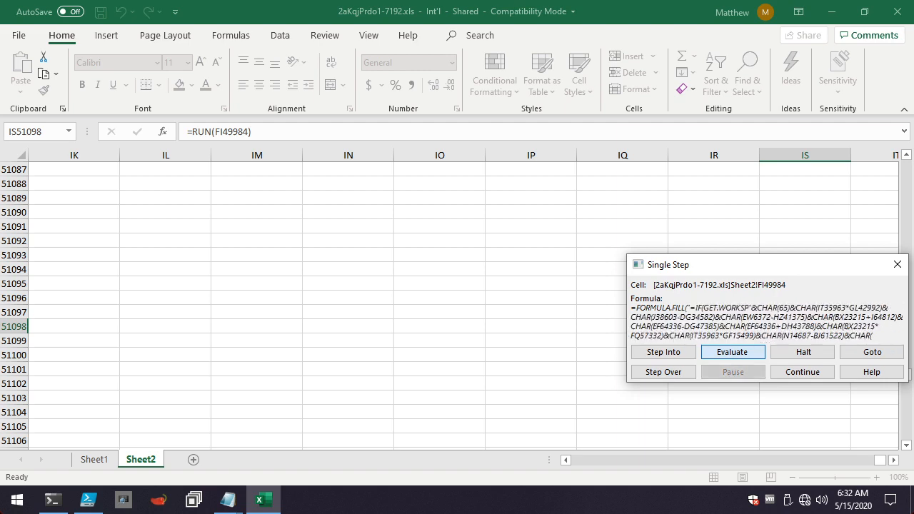
key("Return")
key("Return")
key("Return")
key("Return")
key("Return")
key("Return")
key("Return")
key("Return")
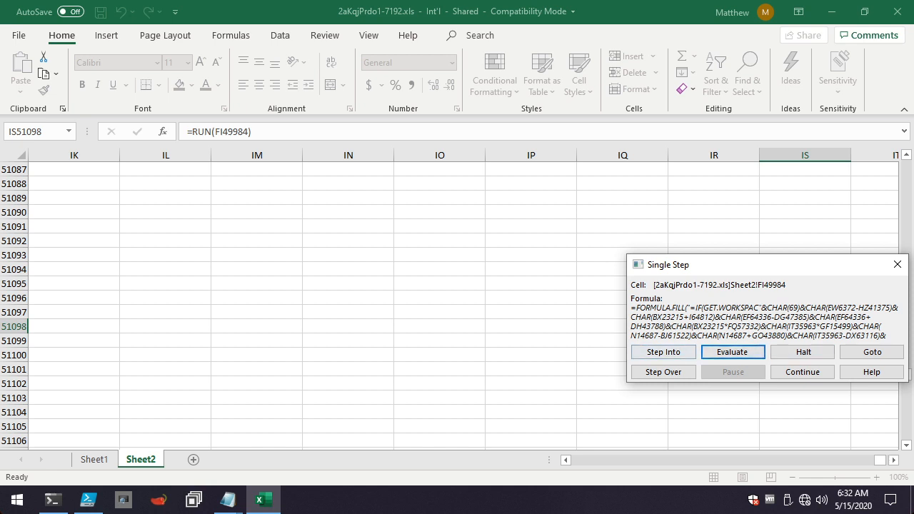
left_click(664, 352)
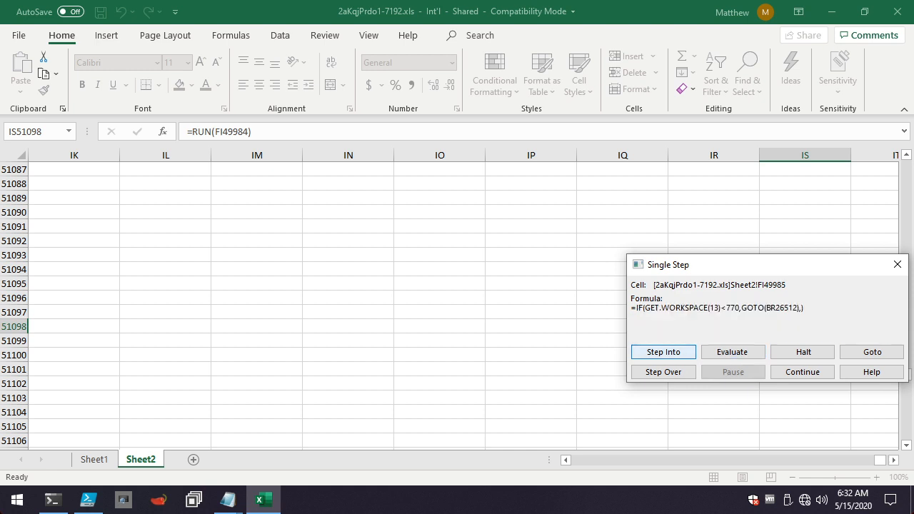
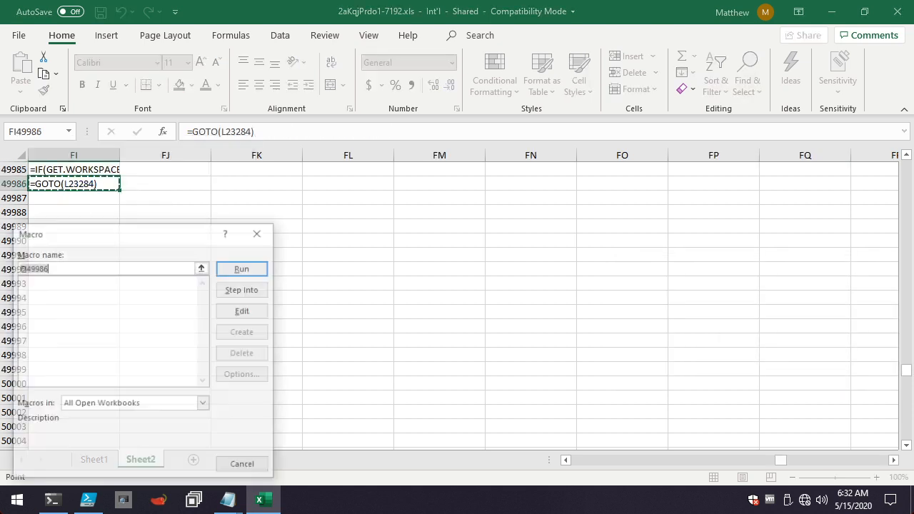
Single-step the macro from Sheet2 cell FI49986 through its GOTO, partially evaluate the obfuscated FORMULA.FILL in L23284, and step into L23285.
left_click(241, 290)
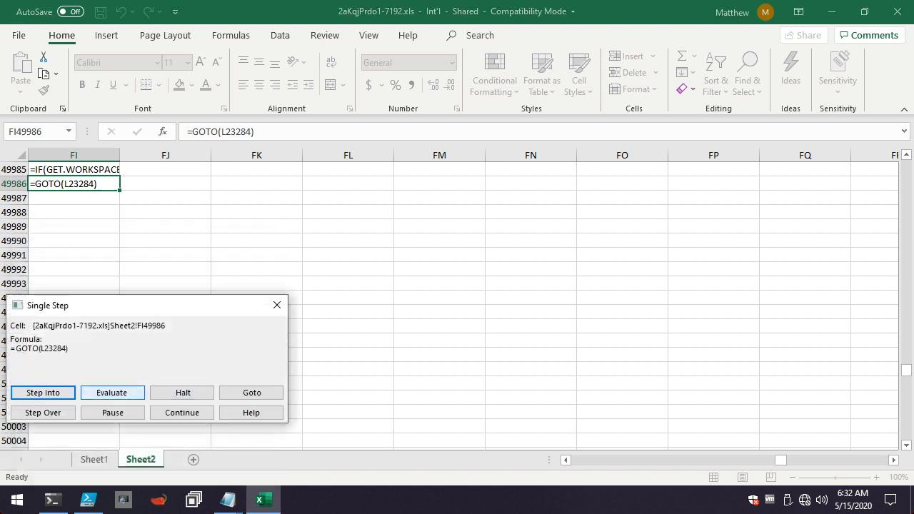
left_click(43, 393)
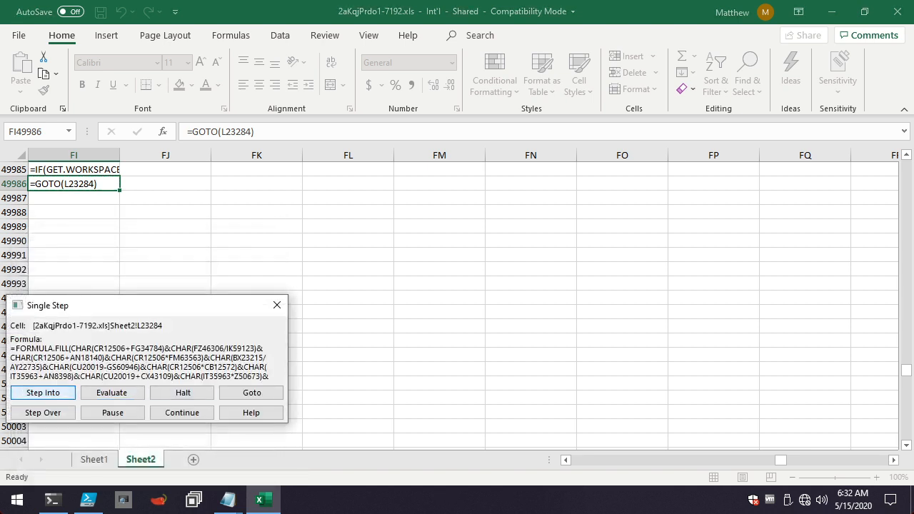
left_click(112, 393)
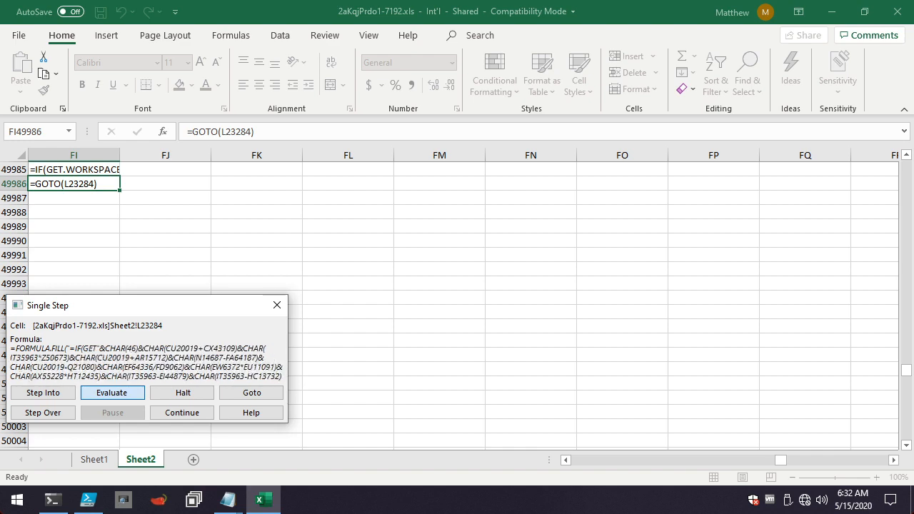
left_click(43, 393)
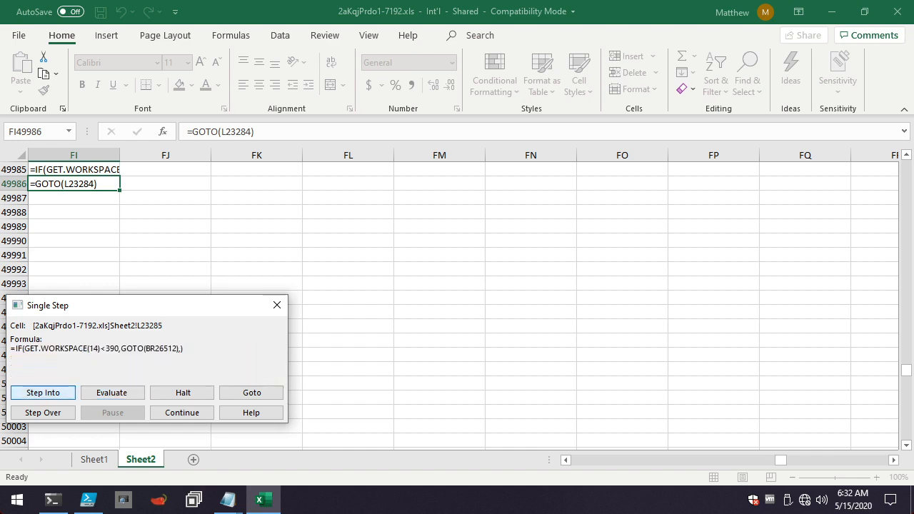
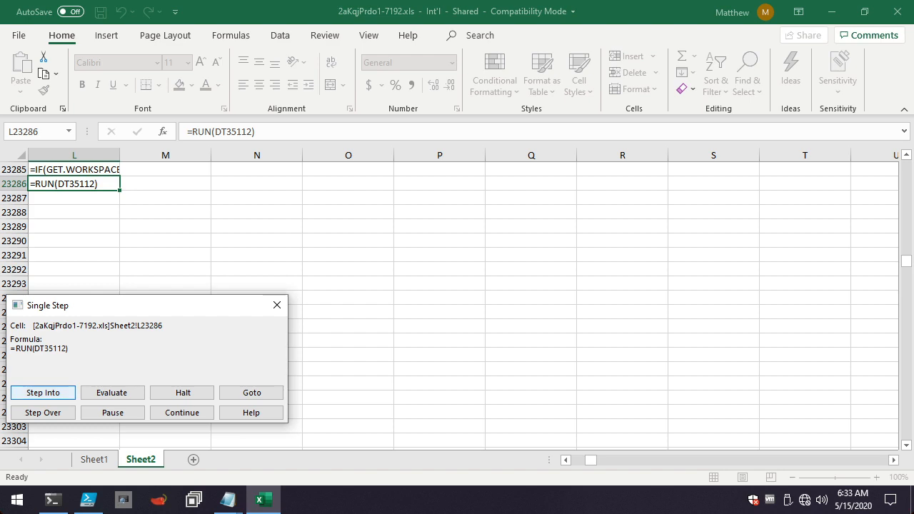
Single-step through the RUN in L23286, partially evaluate the obfuscated FORMULA.FILL in DT35112, and step into DT35113.
left_click(43, 393)
left_click(112, 393)
key("Return")
key("Return")
key("Return")
key("Return")
key("Return")
key("Return")
key("Return")
key("Return")
key("Return")
key("Return")
key("Return")
key("Return")
key("Return")
key("Return")
key("Return")
key("Return")
key("Return")
key("Return")
key("Return")
key("Return")
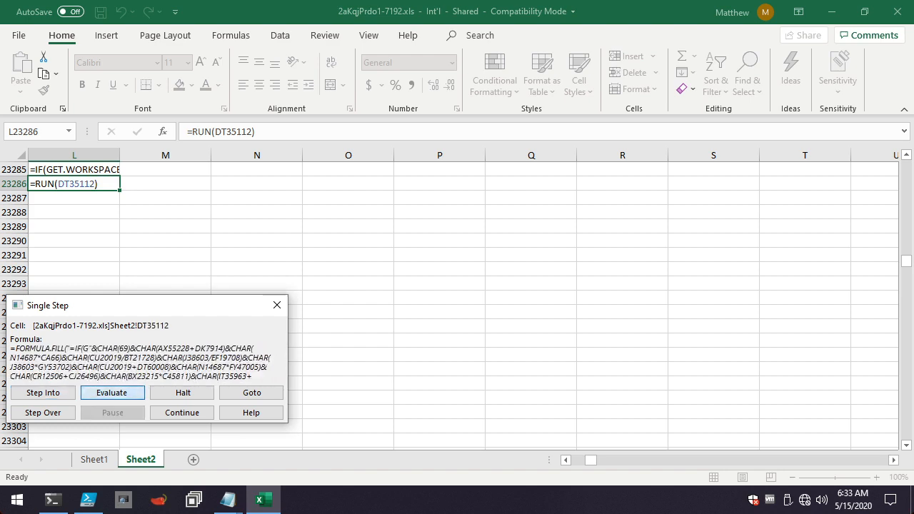
key("Return")
key("Return")
key("Return")
key("Return")
key("Return")
key("Return")
key("Return")
key("Return")
key("Return")
key("Return")
key("Return")
key("Return")
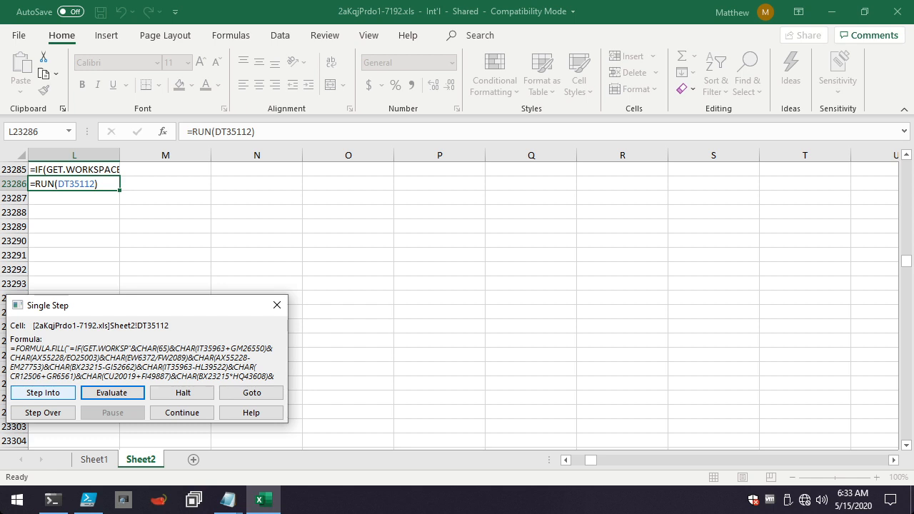
key("Return")
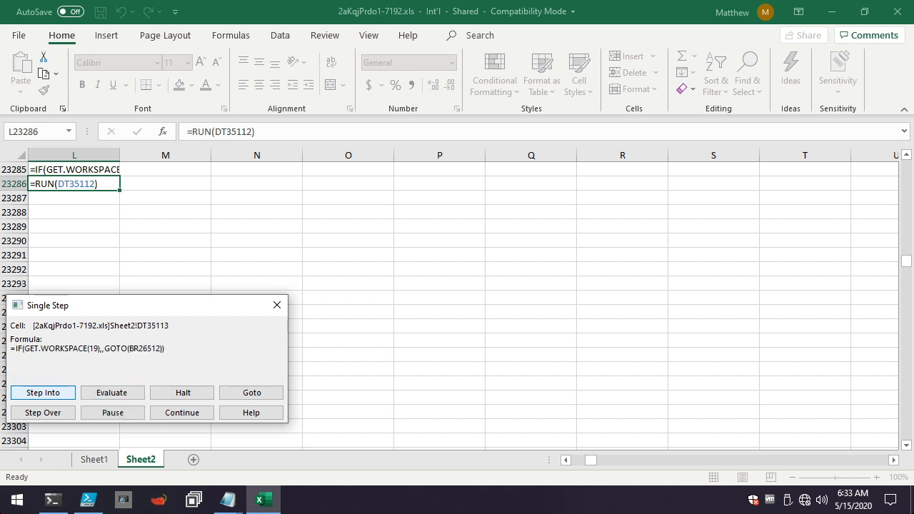
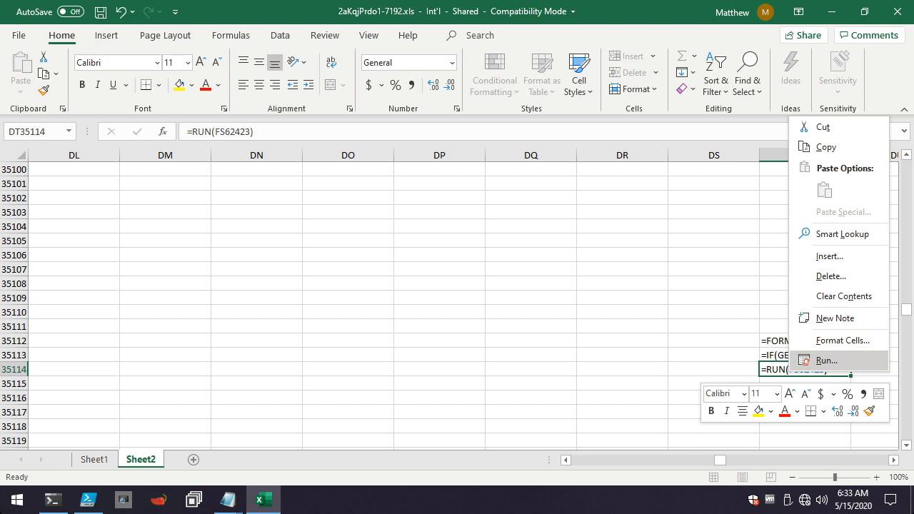
Start single-stepping the macro from cell DT35114 on Sheet2.
left_click(827, 361)
left_click(874, 290)
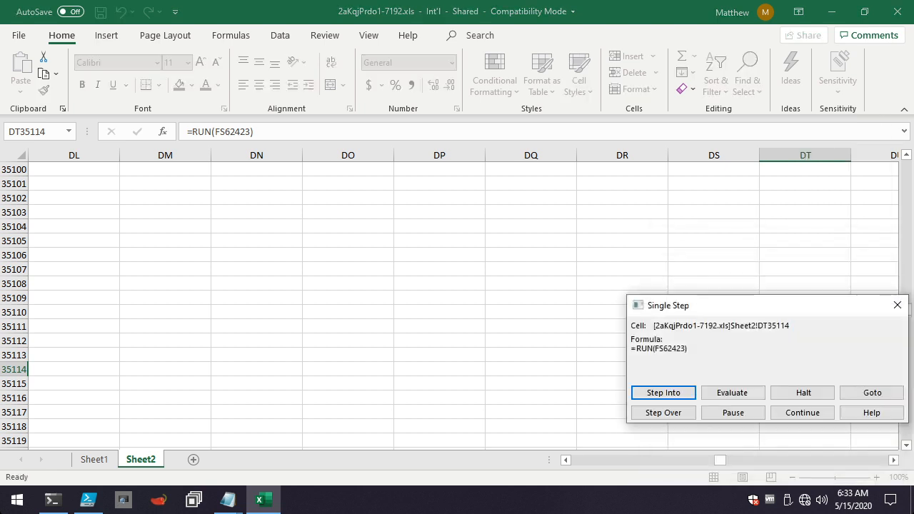
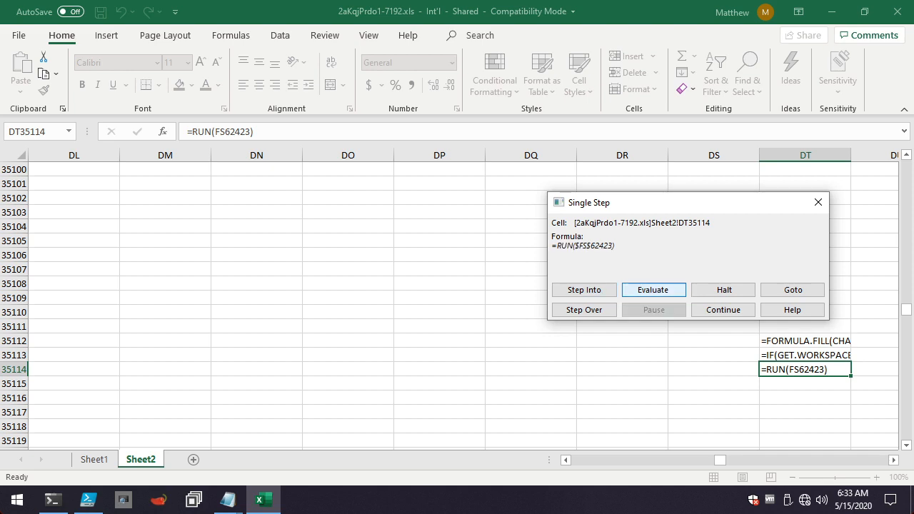
Evaluate the RUN call to FS62423 and continue evaluating the obfuscated FORMULA.FILL expression in that cell piece by piece.
key("Return")
key("Return")
key("Return")
key("Return")
key("Return")
key("Return")
key("Return")
key("Return")
key("Return")
key("Return")
key("Return")
key("Return")
key("Return")
key("Return")
key("Return")
key("Return")
key("Return")
key("Return")
key("Return")
key("Return")
key("Return")
key("Return")
key("Return")
key("Return")
key("Return")
key("Return")
key("Return")
key("Return")
key("Return")
key("Return")
key("Return")
key("Return")
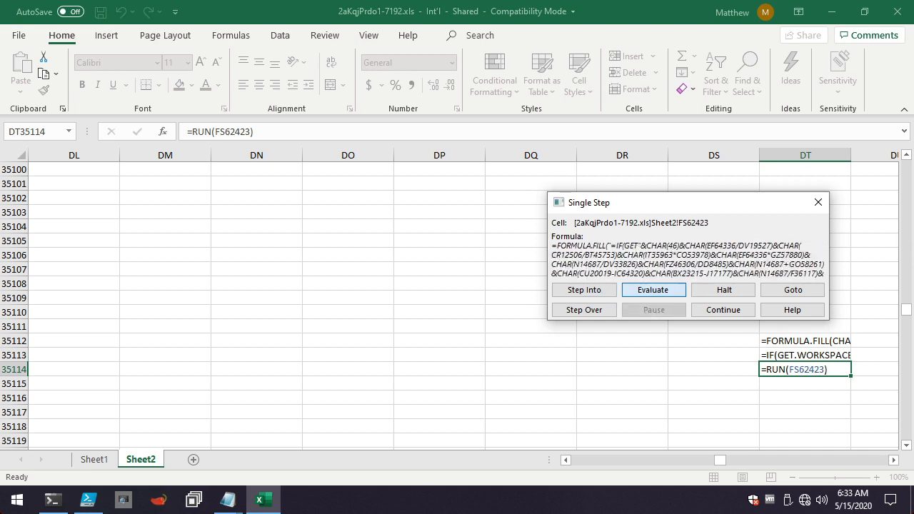
key("Return")
key("Return")
key("Return")
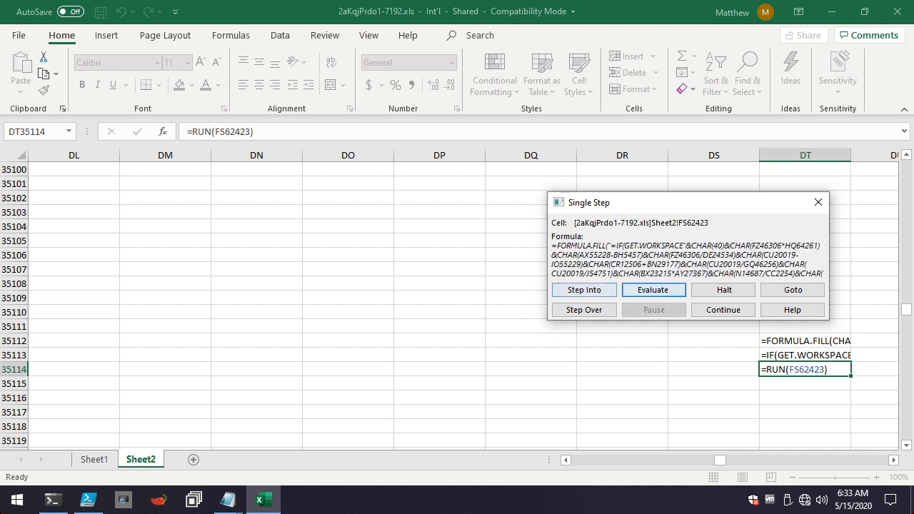
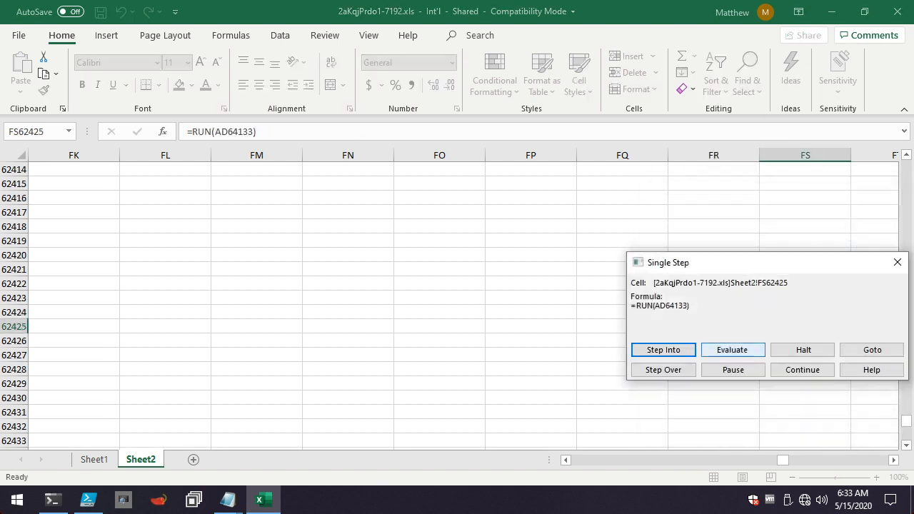
Evaluate the RUN call to AD64133 and its obfuscated FORMULA.FILL expression piece by piece, and leave single-stepping at the decoded formula in AD64134.
left_click(733, 350)
key("Return")
key("Return")
key("Return")
key("Return")
key("Return")
key("Return")
key("Return")
key("Return")
key("Return")
key("Return")
key("Return")
key("Return")
key("Return")
key("Return")
key("Return")
key("Return")
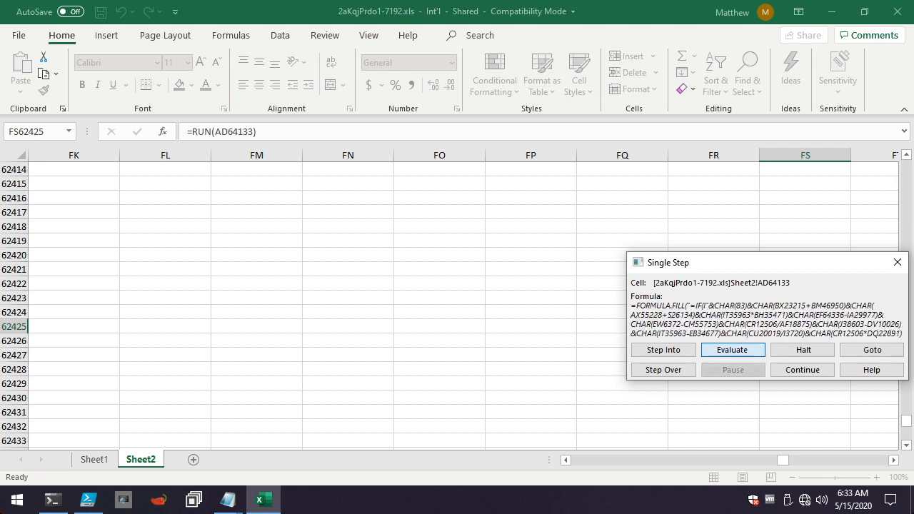
key("Return")
key("Return")
key("Return")
key("Return")
key("Return")
key("Return")
key("Return")
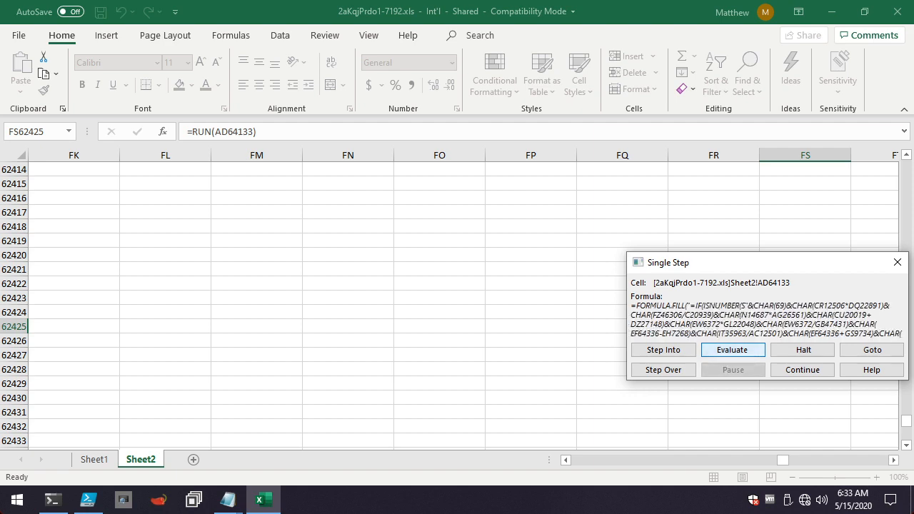
key("Return")
key("Return")
key("Return")
key("Return")
key("Return")
key("Return")
key("Return")
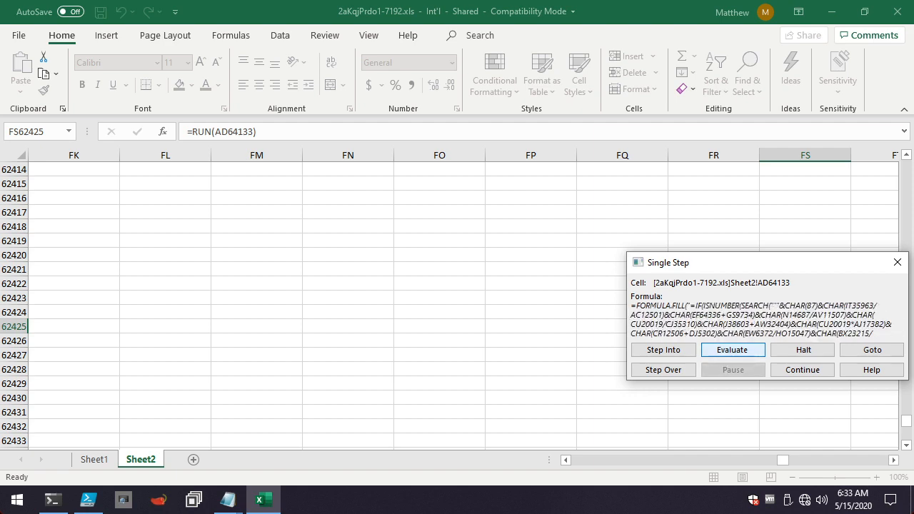
key("Return")
key("Return")
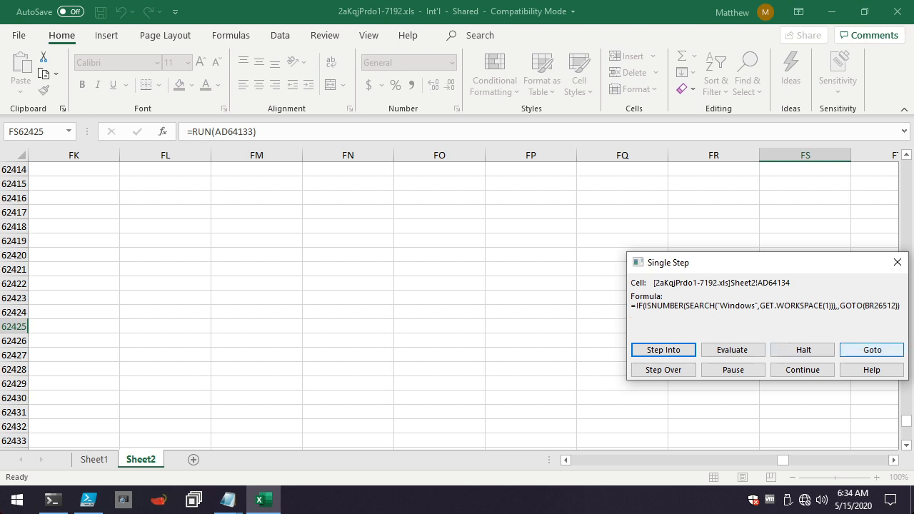
left_click(872, 350)
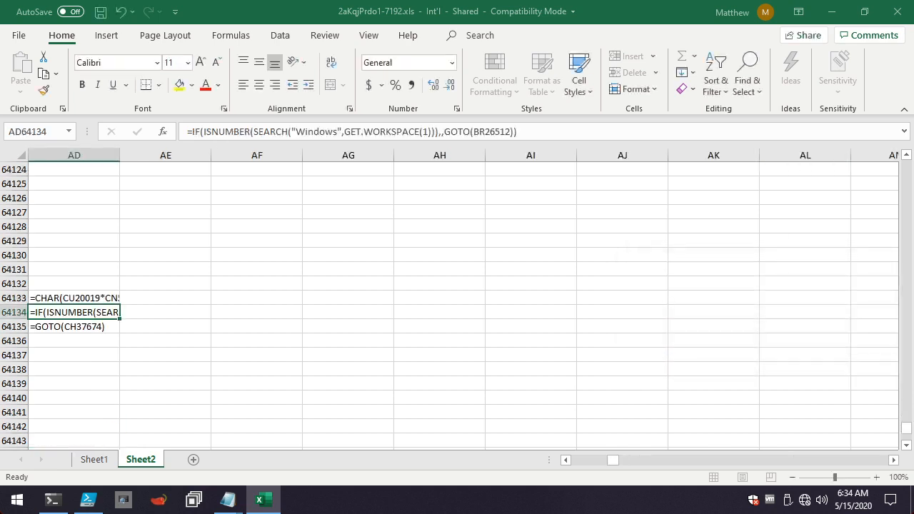
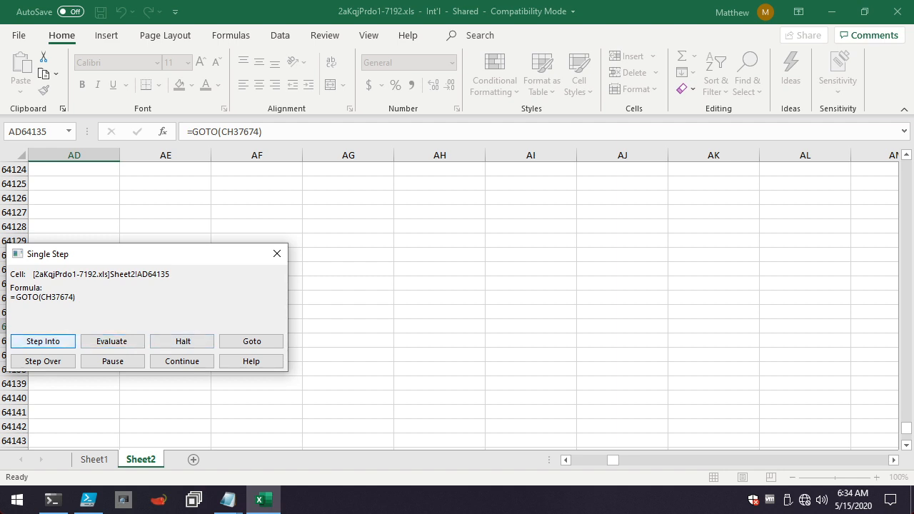
Evaluate the GOTO in AD64135 to reach CH37674, and evaluate the obfuscated FORMULA.FILL expression there piece by piece.
left_click(112, 341)
left_click(112, 341)
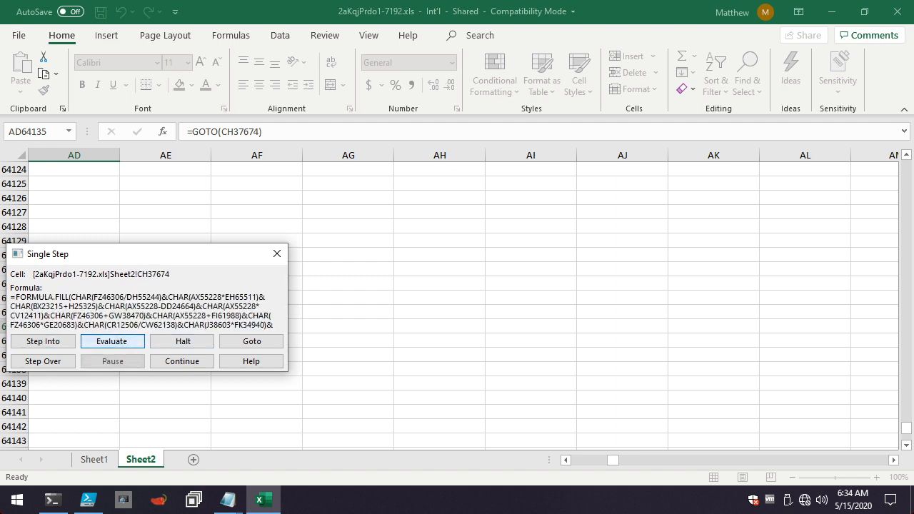
left_click(112, 341)
key("Return")
key("Return")
key("Return")
key("Return")
key("Return")
key("Return")
key("Return")
key("Return")
key("Return")
key("Return")
key("Return")
key("Return")
key("Return")
key("Return")
key("Return")
key("Return")
key("Return")
key("Return")
key("Return")
key("Return")
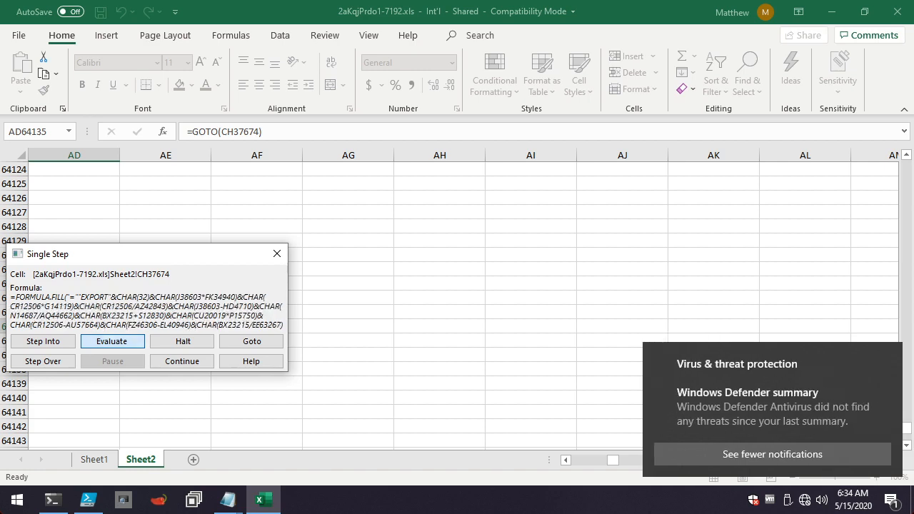
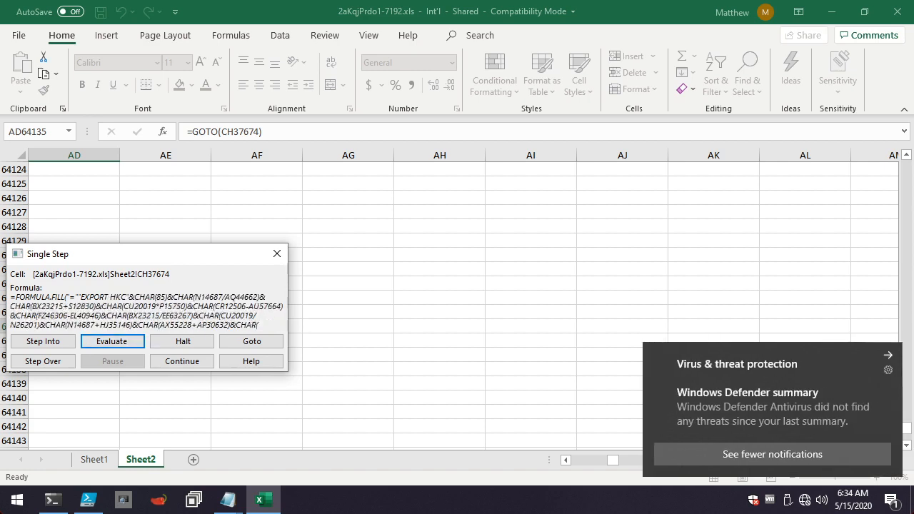
Dismiss the Windows Defender notification and evaluate the remaining CHAR terms in CH37674 until the full FORMULA.FILL string and target cell are resolved.
left_click(888, 356)
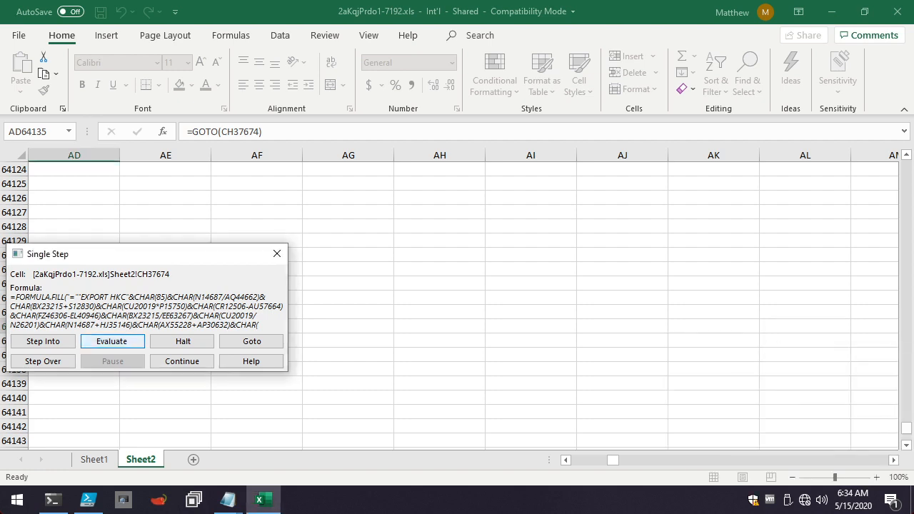
key("Return")
key("Return")
key("Return")
key("Return")
key("Return")
key("Return")
key("Return")
key("Return")
key("Return")
key("Return")
key("Return")
key("Return")
key("Return")
key("Return")
key("Return")
key("Return")
key("Return")
key("Return")
key("Return")
key("Return")
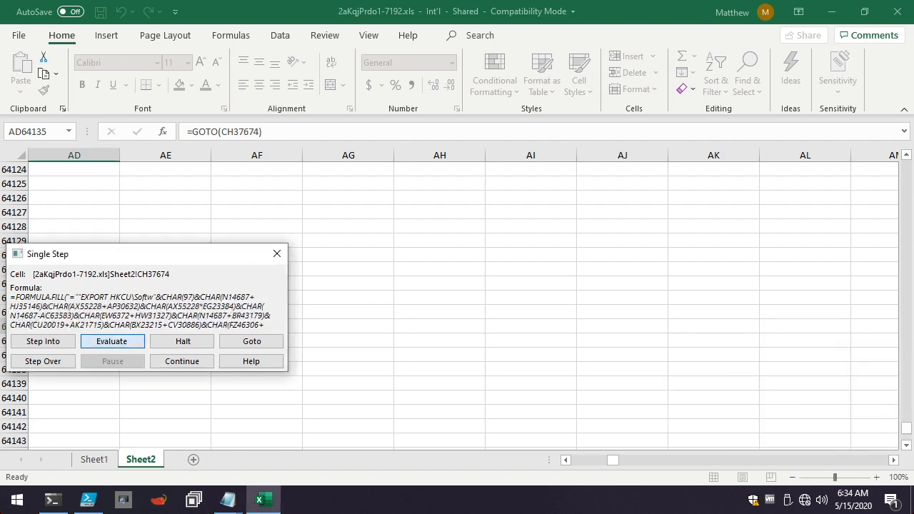
key("Return")
key("Return")
key("Return")
key("Return")
key("Return")
key("Return")
key("Return")
key("Return")
key("Return")
key("Return")
key("Return")
key("Return")
key("Return")
key("Return")
key("Return")
key("Return")
key("Return")
key("Return")
key("Return")
key("Return")
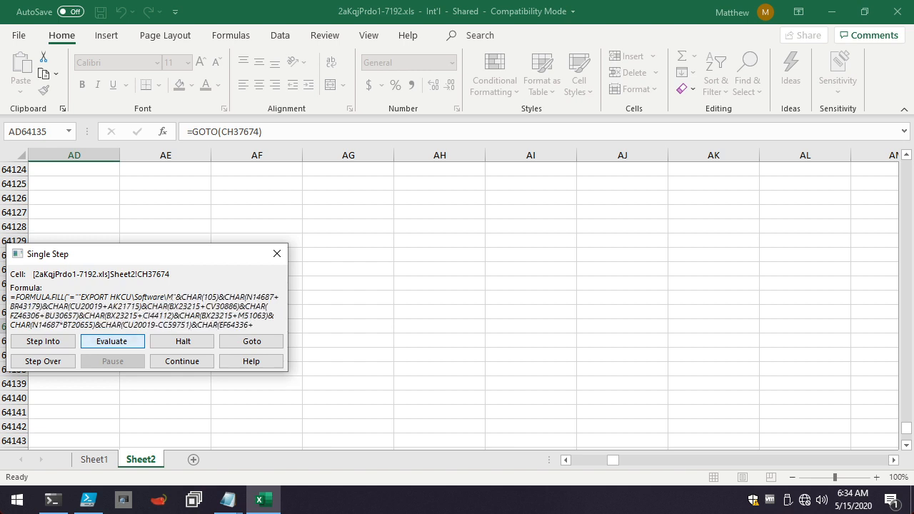
key("Return")
key("Return")
key("Return")
key("Return")
key("Return")
key("Return")
key("Return")
key("Return")
key("Return")
key("Return")
key("Return")
key("Return")
key("Return")
key("Return")
key("Return")
key("Return")
key("Return")
key("Return")
key("Return")
key("Return")
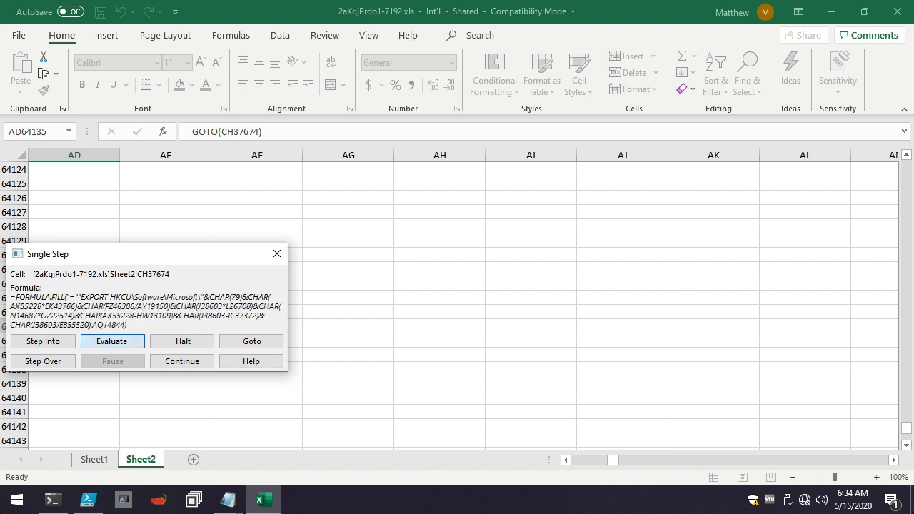
key("Return")
key("Return")
key("Return")
key("Return")
key("Return")
key("Return")
key("Return")
key("Return")
key("Return")
key("Return")
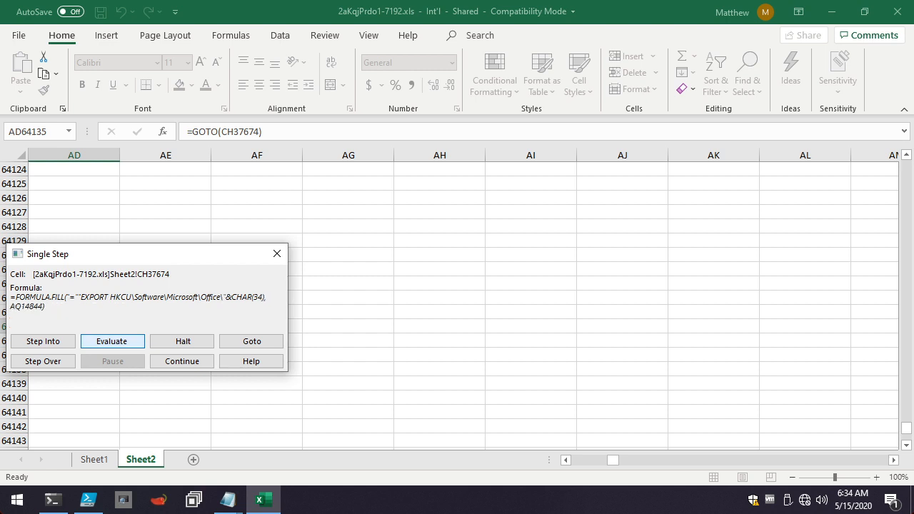
key("Return")
key("Return")
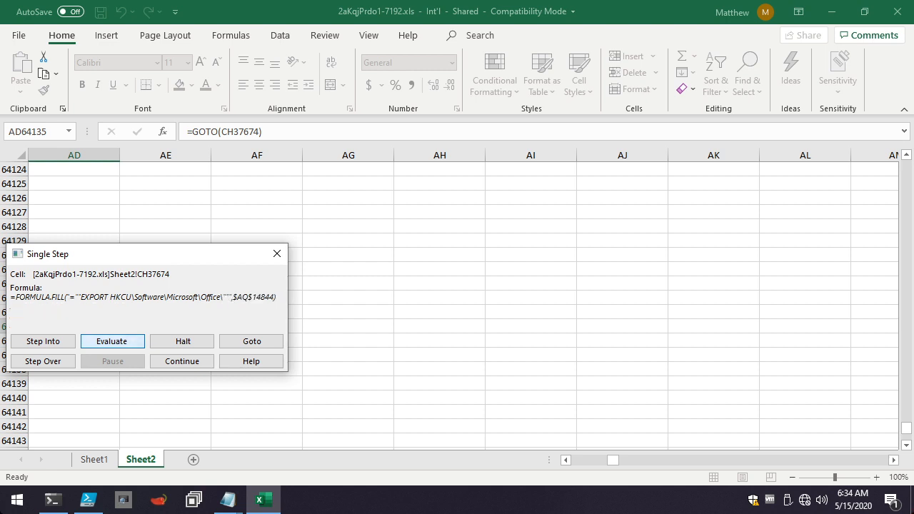
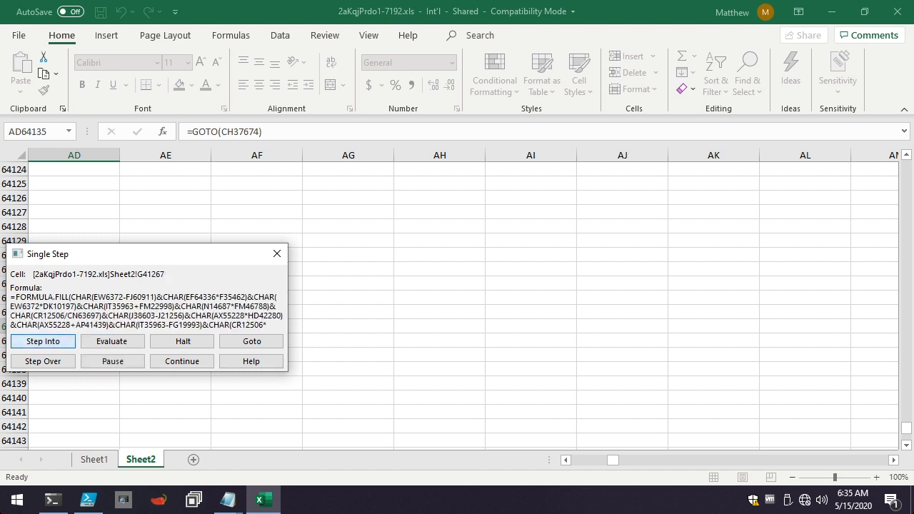
Evaluate the obfuscated CHAR terms of the FORMULA.FILL formula in G41267 until its file path string is almost fully decoded.
key("Return")
key("Return")
key("Return")
key("Return")
key("Return")
key("Return")
key("Return")
key("Return")
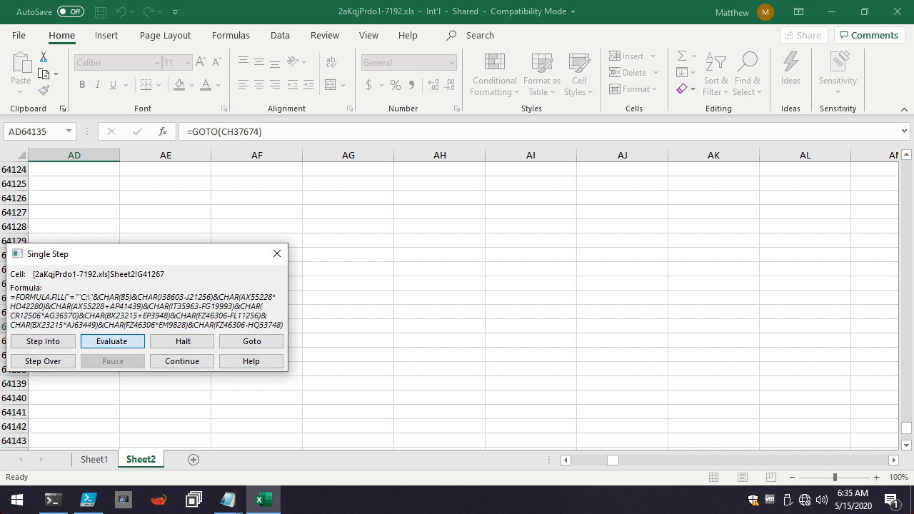
key("Return")
key("Return")
key("Return")
key("Return")
key("Return")
key("Return")
key("Return")
key("Return")
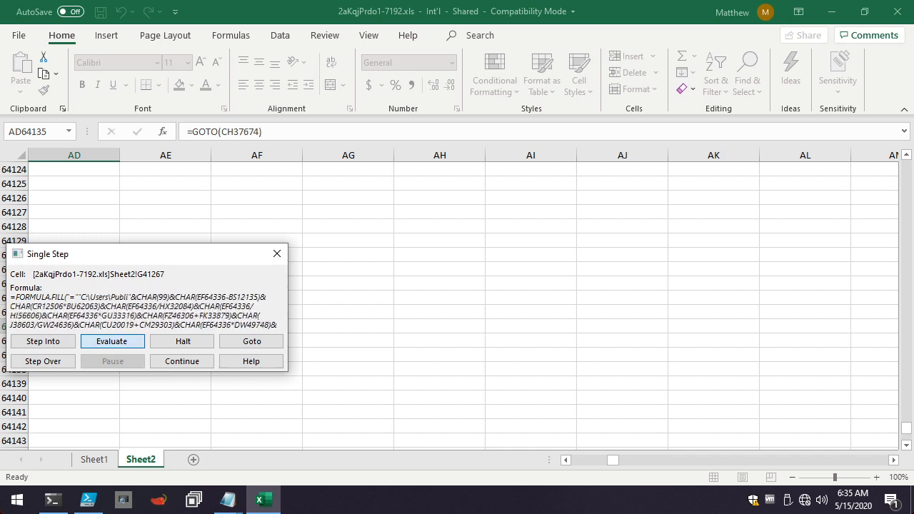
key("Return")
key("Return")
key("Return")
key("Return")
key("Return")
key("Return")
key("Return")
key("Return")
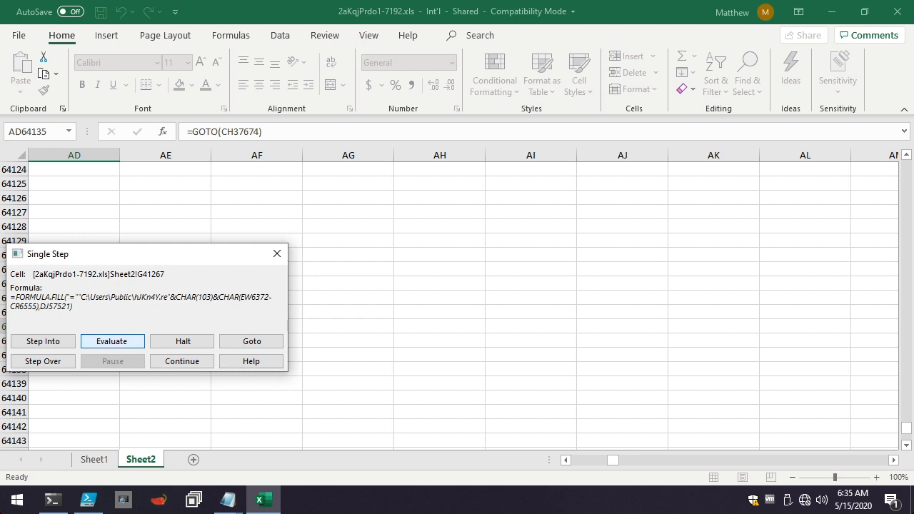
key("Return")
key("Return")
key("Return")
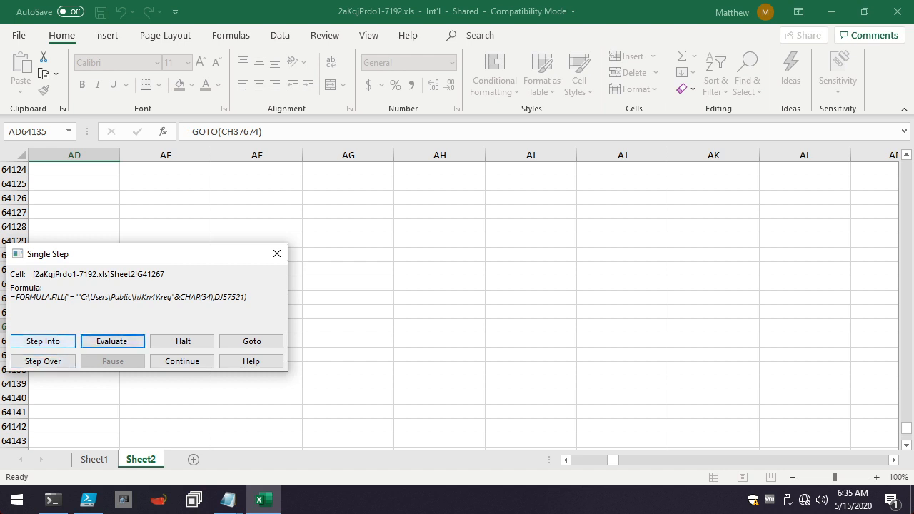
Step into the macro as far as cell BR33998 and evaluate the CHAR terms of its FORMULA.FILL formula one after another.
left_click(43, 342)
left_click(42, 341)
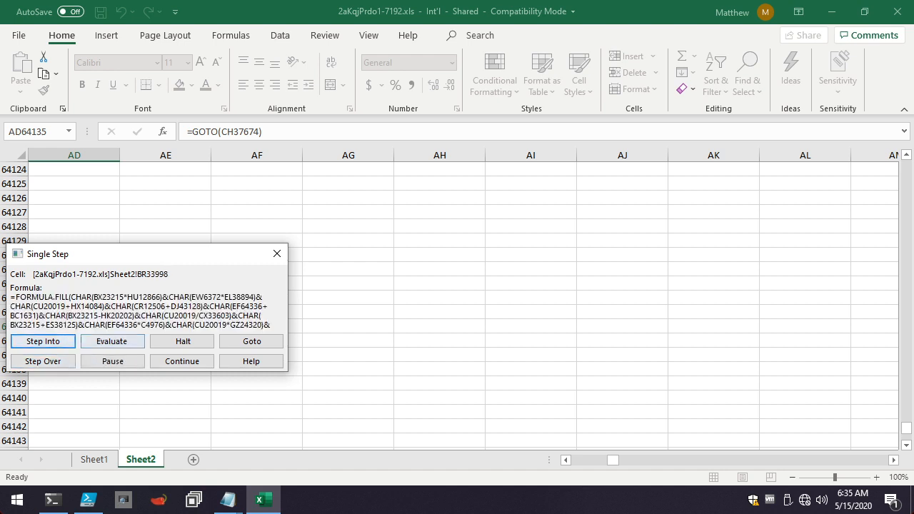
left_click(112, 341)
key("Return")
key("Return")
key("Return")
key("Return")
key("Return")
key("Return")
key("Return")
key("Return")
key("Return")
key("Return")
key("Return")
key("Return")
key("Return")
key("Return")
key("Return")
key("Return")
key("Return")
key("Return")
key("Return")
key("Return")
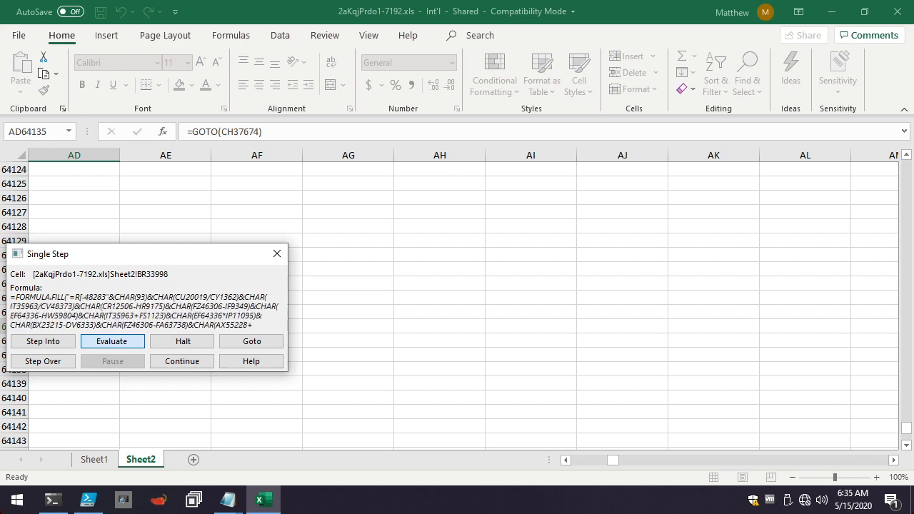
key("Return")
key("Return")
key("Return")
key("Return")
key("Return")
key("Return")
key("Return")
key("Return")
key("Return")
key("Return")
key("Return")
key("Return")
key("Return")
key("Return")
key("Return")
key("Return")
key("Return")
key("Return")
key("Return")
key("Return")
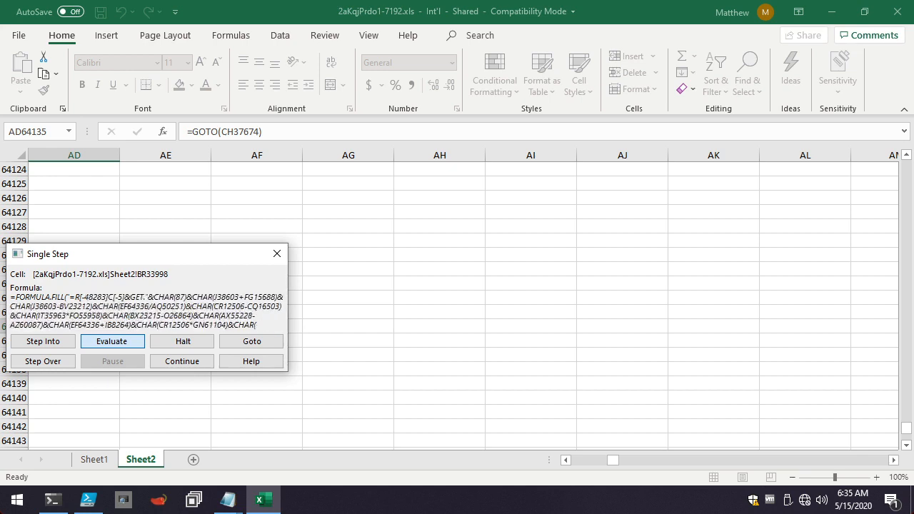
key("Return")
key("Return")
key("Return")
key("Return")
key("Return")
key("Return")
key("Return")
key("Return")
key("Return")
key("Return")
key("Return")
key("Return")
key("Return")
key("Return")
key("Return")
key("Return")
key("Return")
key("Return")
key("Return")
key("Return")
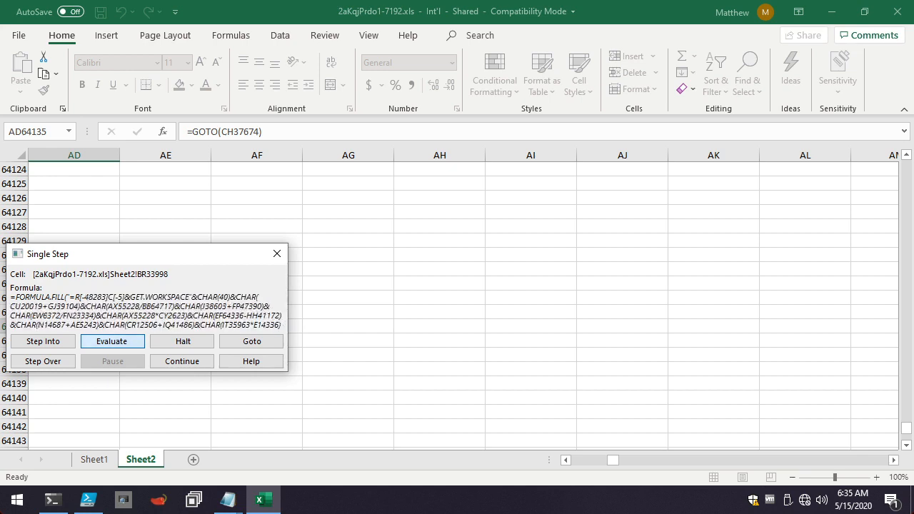
key("Return")
key("Return")
key("Return")
key("Return")
key("Return")
key("Return")
key("Return")
key("Return")
key("Return")
key("Return")
key("Return")
key("Return")
key("Return")
key("Return")
key("Return")
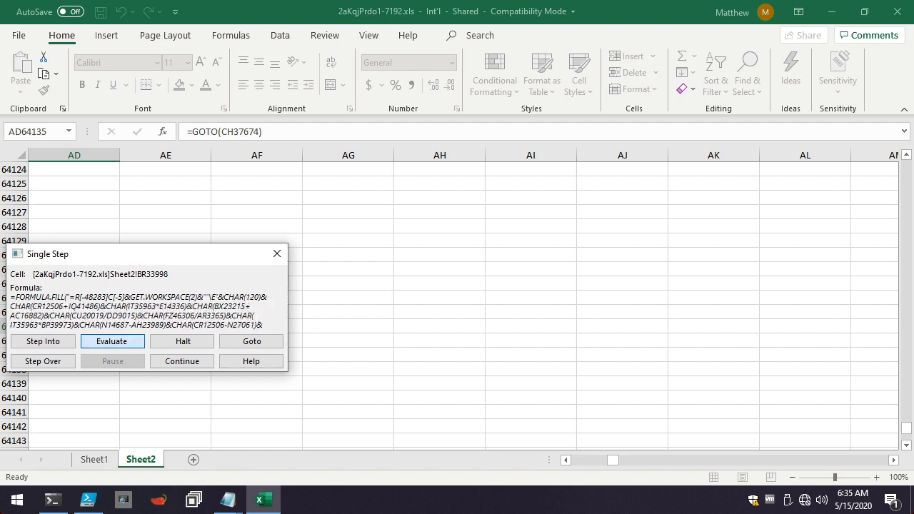
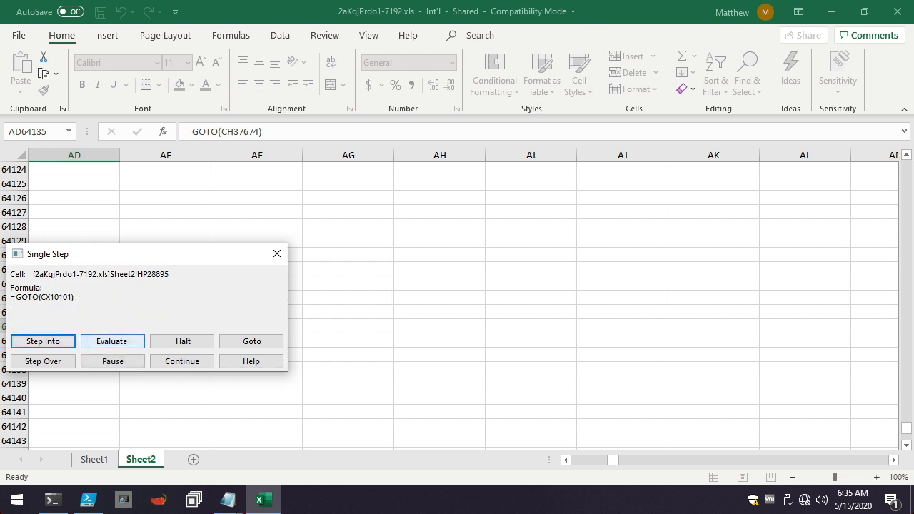
Step on to cell CX10101 and evaluate the CHAR terms of its FORMULA.FILL formula past the Shell32 library name.
left_click(113, 341)
left_click(112, 341)
left_click(112, 342)
left_click(112, 341)
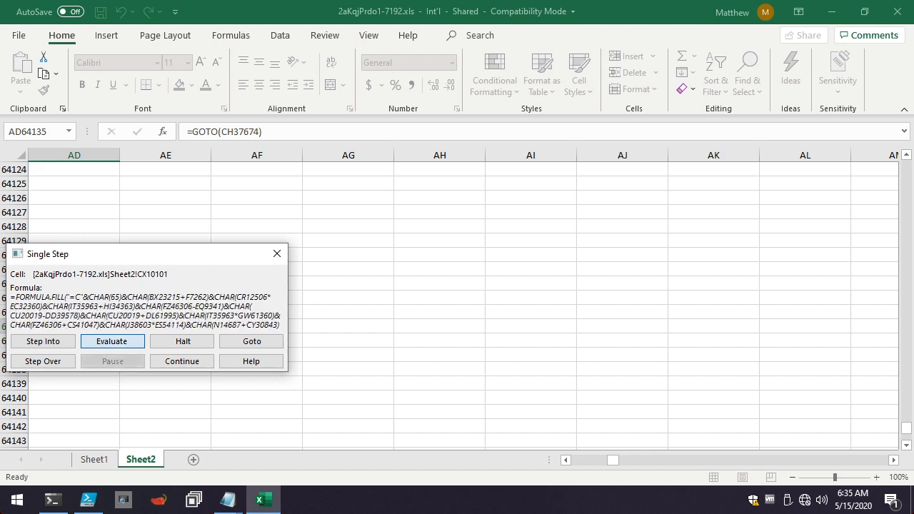
key("Return")
key("Return")
key("Return")
key("Return")
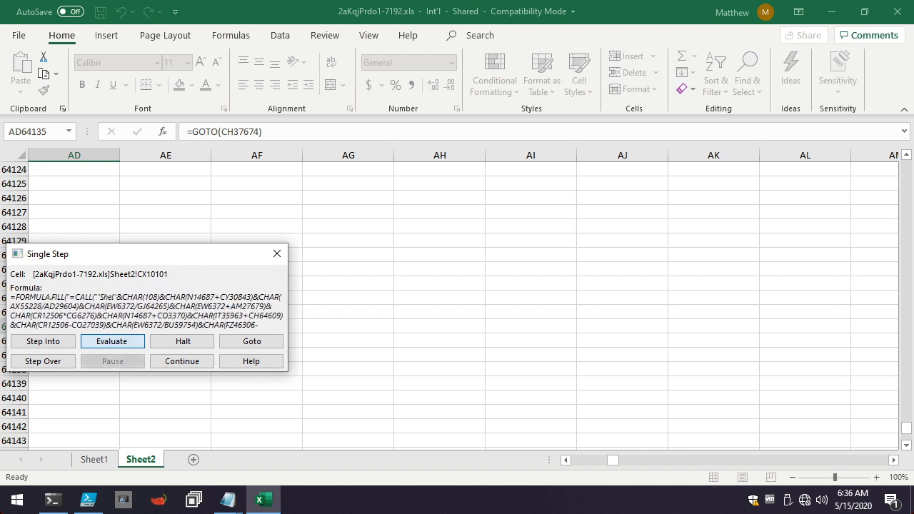
key("Return")
key("Return")
key("Return")
key("Return")
key("Return")
key("Return")
key("Return")
key("Return")
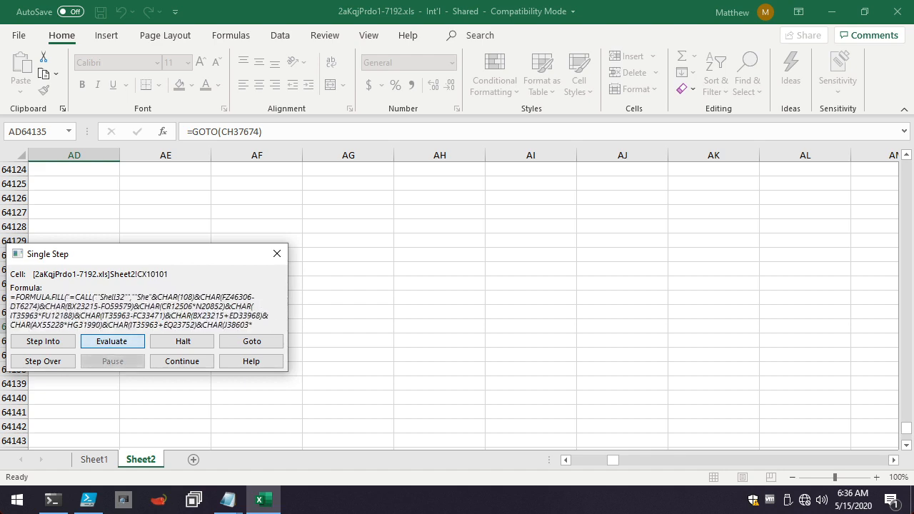
Continue evaluating the CHAR terms in CX10101 until the CALL formula's ShellExecuteA function name is decoded.
key("Return")
key("Return")
key("Return")
key("Return")
key("Return")
key("Return")
key("Return")
key("Return")
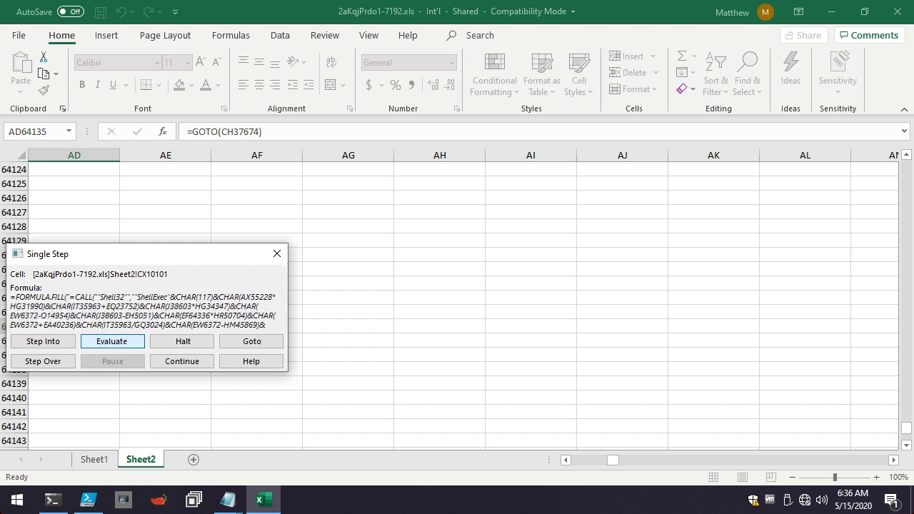
key("Return")
key("Return")
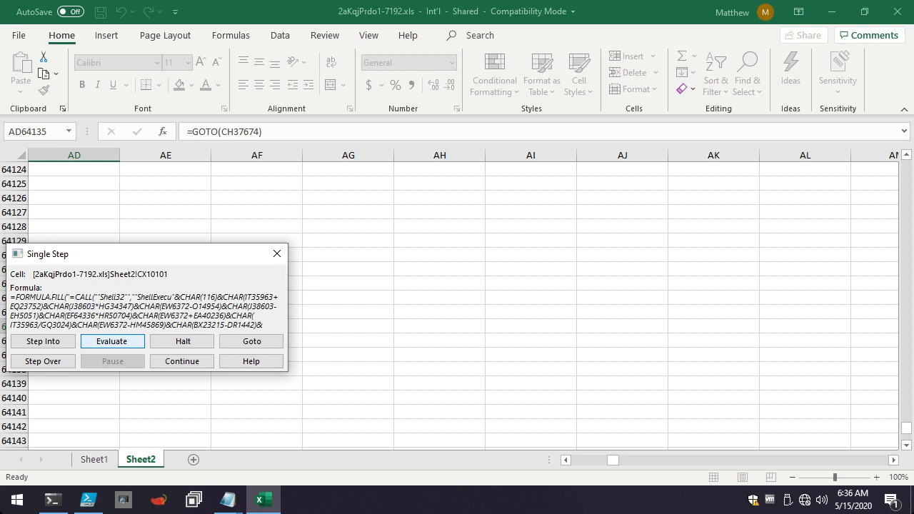
key("Return")
key("Return")
key("Return")
key("Return")
key("Return")
key("Return")
key("Return")
key("Return")
key("Return")
key("Return")
key("Return")
key("Return")
key("Return")
key("Return")
key("Return")
key("Return")
key("Return")
key("Return")
key("Return")
key("Return")
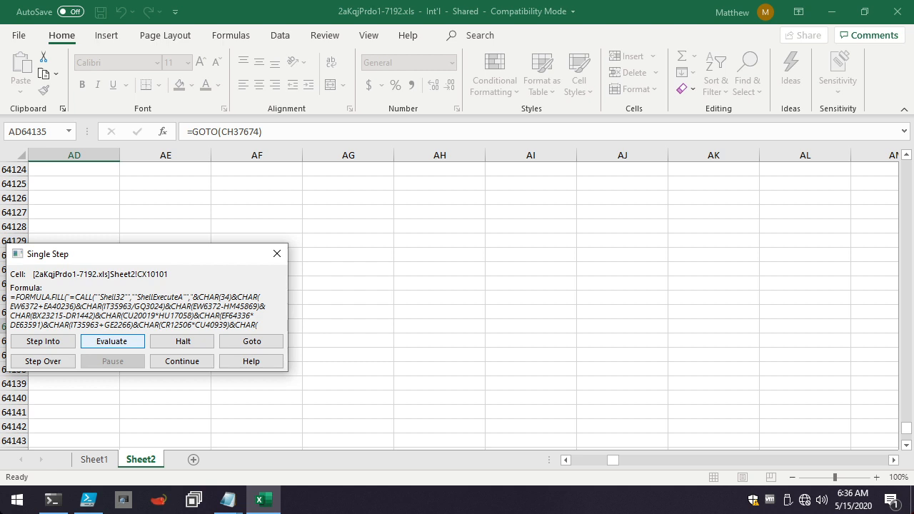
Evaluate the CX10101 terms that spell out the CALL's parameter type string and its "open" operation argument.
key("Return")
key("Return")
key("Return")
key("Return")
key("Return")
key("Return")
key("Return")
key("Return")
key("Return")
key("Return")
key("Return")
key("Return")
key("Return")
key("Return")
key("Return")
key("Return")
key("Return")
key("Return")
key("Return")
key("Return")
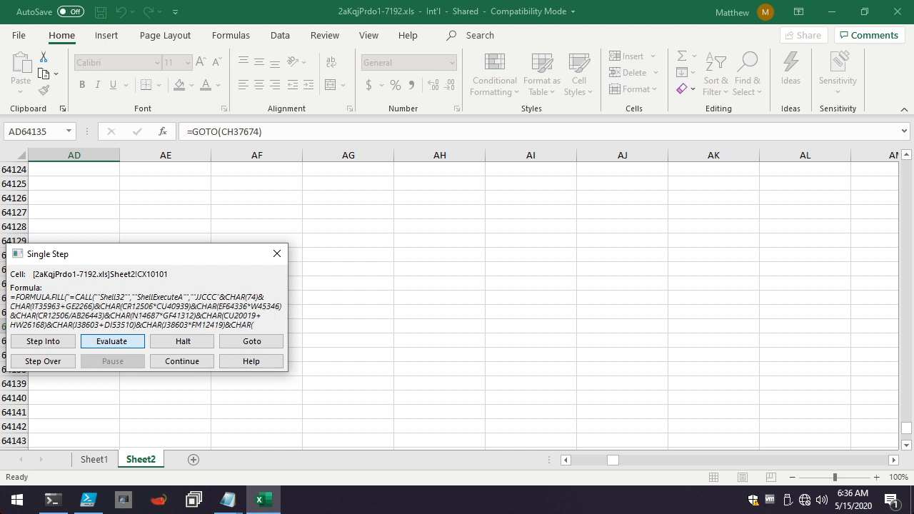
key("Return")
key("Return")
key("Return")
key("Return")
key("Return")
key("Return")
key("Return")
key("Return")
key("Return")
key("Return")
key("Return")
key("Return")
key("Return")
key("Return")
key("Return")
key("Return")
key("Return")
key("Return")
key("Return")
key("Return")
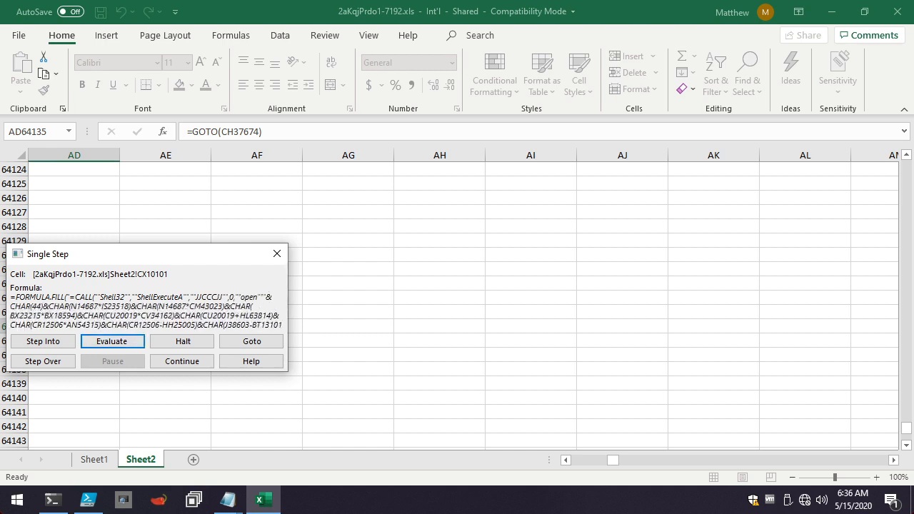
Evaluate the remaining cell-reference arguments in CX10101 and complete its FORMULA.FILL, moving on to the CALL in CX10102.
key("Return")
key("Return")
key("Return")
key("Return")
key("Return")
key("Return")
key("Return")
key("Return")
key("Return")
key("Return")
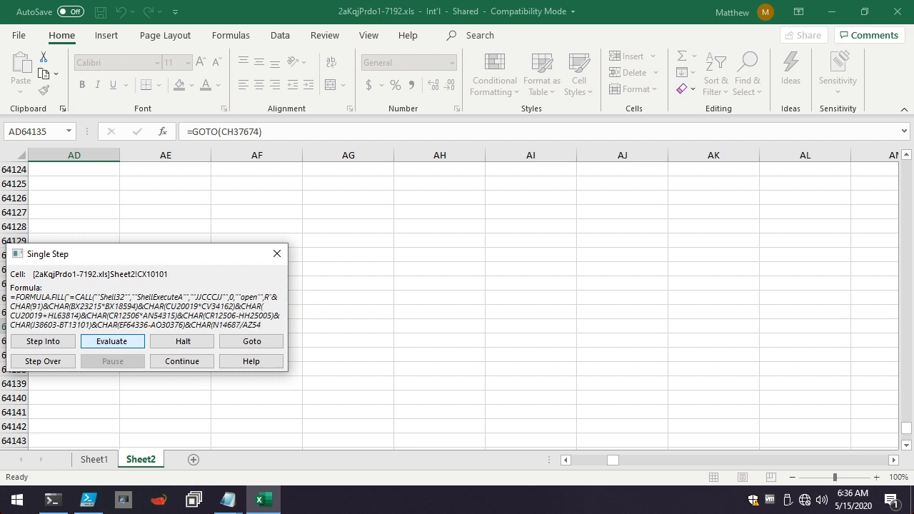
key("Return")
key("Return")
key("Return")
key("Return")
key("Return")
key("Return")
key("Return")
key("Return")
key("Return")
key("Return")
key("Return")
key("Return")
key("Return")
key("Return")
key("Return")
key("Return")
key("Return")
key("Return")
key("Return")
key("Return")
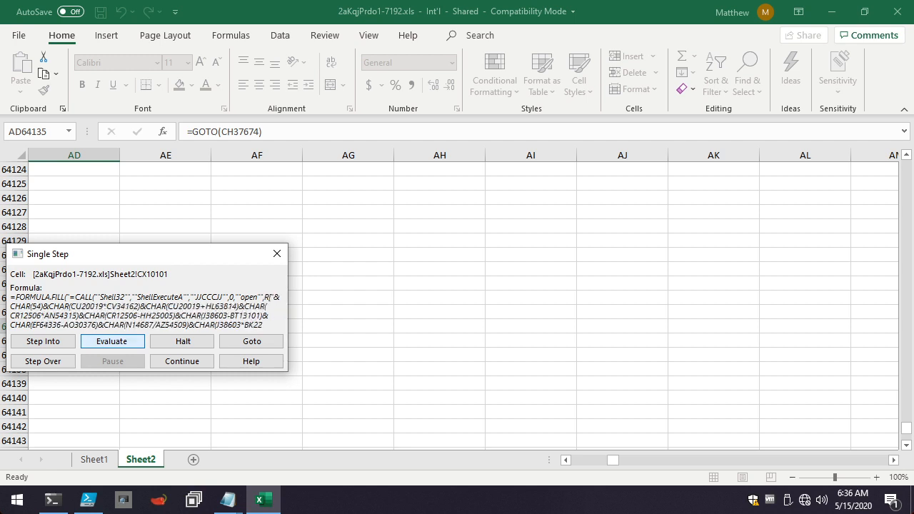
key("Return")
key("Return")
key("Return")
key("Return")
key("Return")
key("Return")
key("Return")
key("Return")
key("Return")
key("Return")
key("Return")
key("Return")
key("Return")
key("Return")
key("Return")
key("Return")
key("Return")
key("Return")
key("Return")
key("Return")
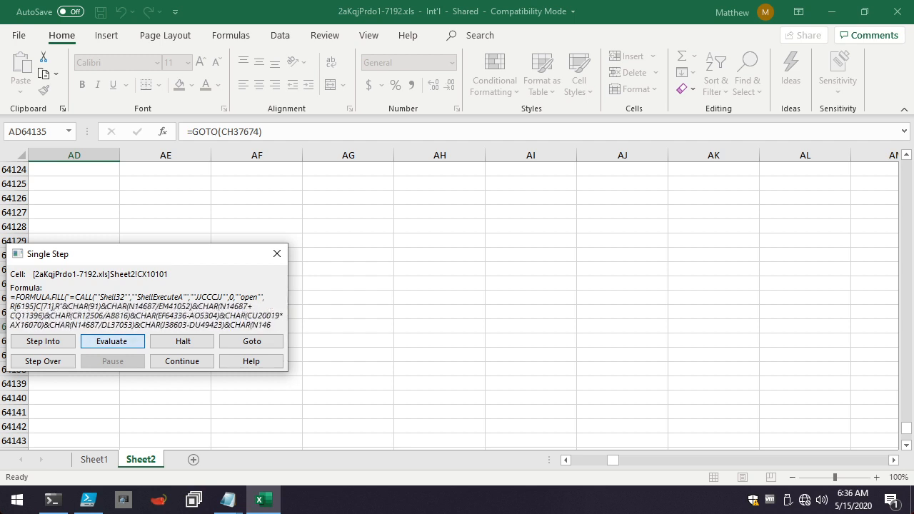
key("Return")
key("Return")
key("Return")
key("Return")
key("Return")
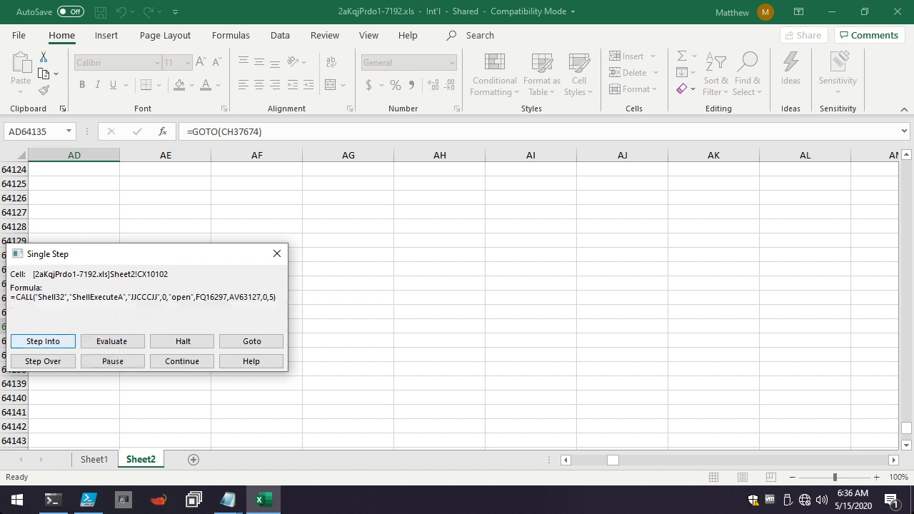
Step through the ShellExecuteA call and the RUN into BQ15951, and evaluate the opening CHAR terms of its FORMULA.FILL formula.
key("Return")
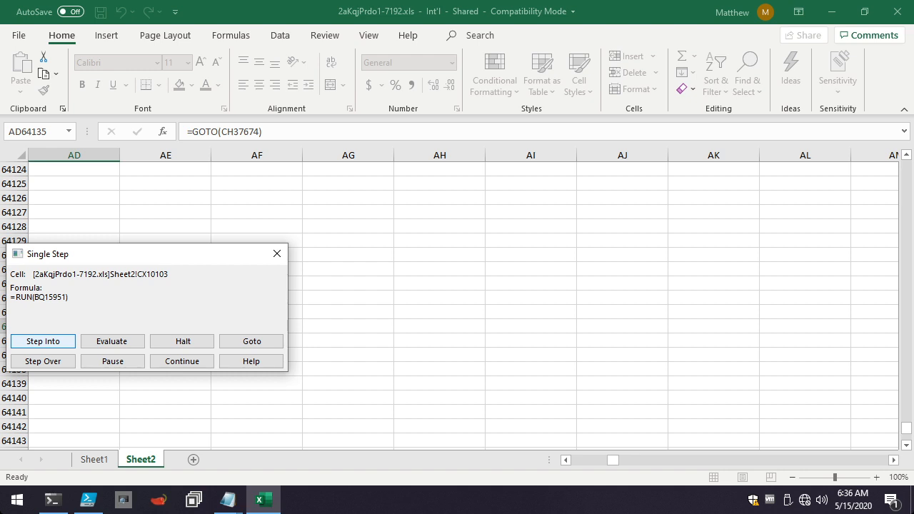
left_click(43, 342)
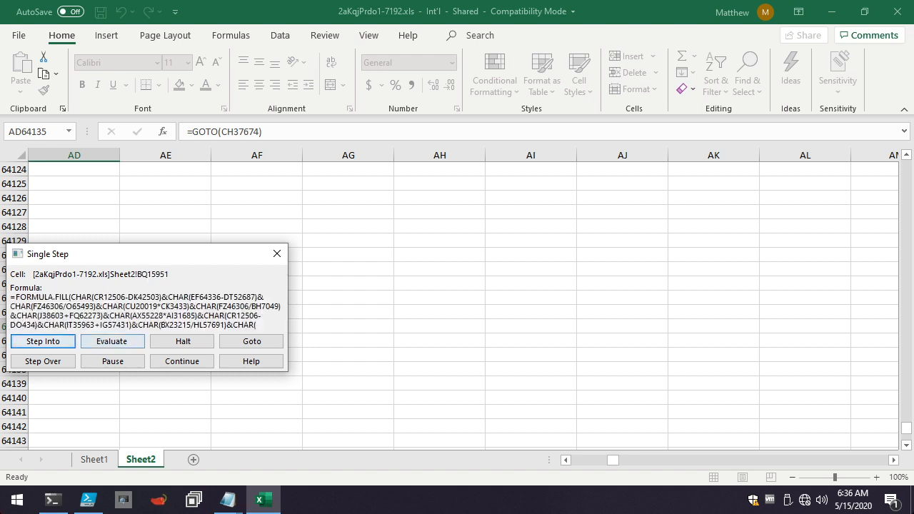
left_click(112, 341)
left_click(112, 341)
key("Return")
key("Return")
key("Return")
key("Return")
key("Return")
key("Return")
key("Return")
key("Return")
key("Return")
key("Return")
key("Return")
key("Return")
key("Return")
key("Return")
key("Return")
key("Return")
key("Return")
key("Return")
key("Return")
key("Return")
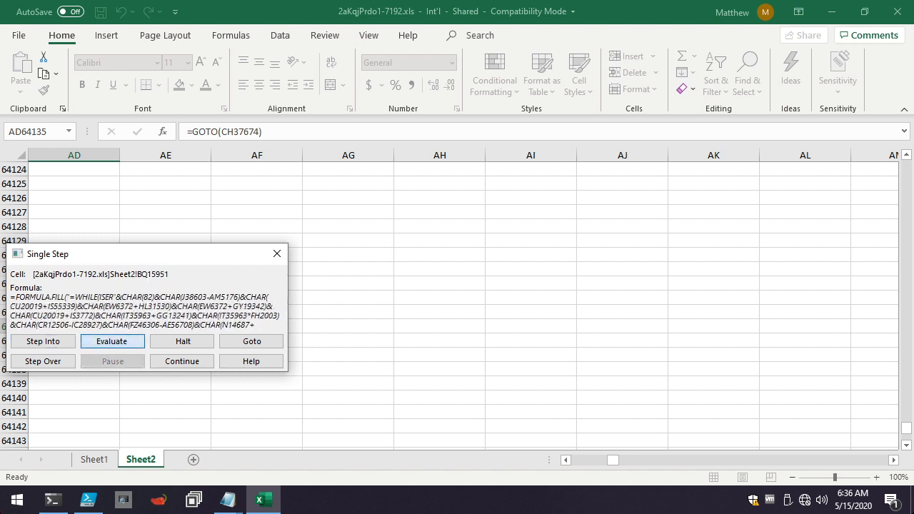
Keep evaluating the CHAR terms in BQ15951 to decode the FILES cell reference inside its WHILE(ISERROR condition.
key("Return")
key("Return")
key("Return")
key("Return")
key("Return")
key("Return")
key("Return")
key("Return")
key("Return")
key("Return")
key("Return")
key("Return")
key("Return")
key("Return")
key("Return")
key("Return")
key("Return")
key("Return")
key("Return")
key("Return")
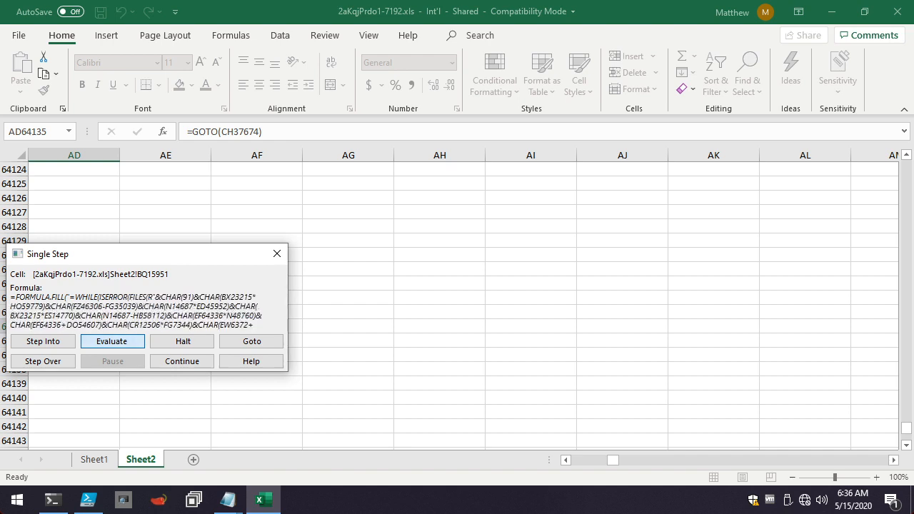
key("Return")
key("Return")
key("Return")
key("Return")
key("Return")
key("Return")
key("Return")
key("Return")
key("Return")
key("Return")
key("Return")
key("Return")
key("Return")
key("Return")
key("Return")
key("Return")
key("Return")
key("Return")
key("Return")
key("Return")
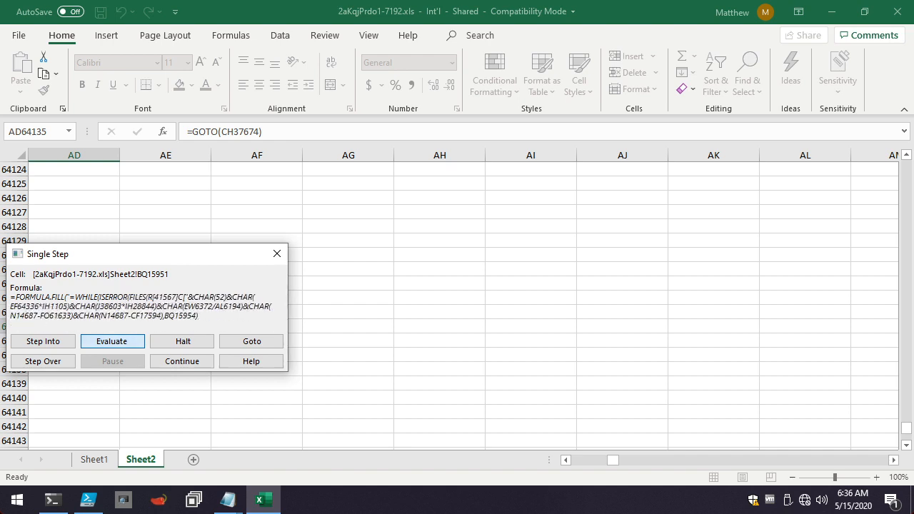
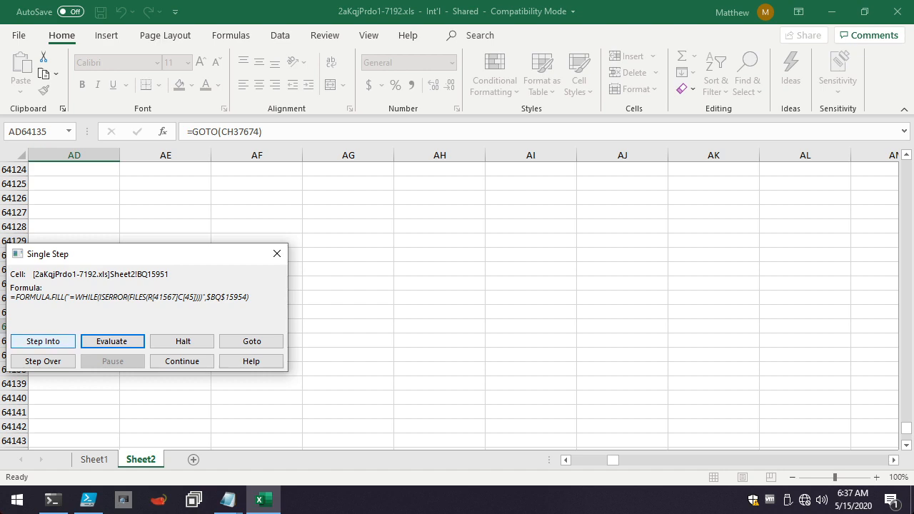
Run the WHILE formula fill in BQ15951 and evaluate the CHAR terms in BQ15952 to decode its WAIT(NOW() formula.
left_click(43, 341)
left_click(113, 342)
key("Return")
key("Return")
key("Return")
key("Return")
key("Return")
key("Return")
key("Return")
key("Return")
key("Return")
key("Return")
key("Return")
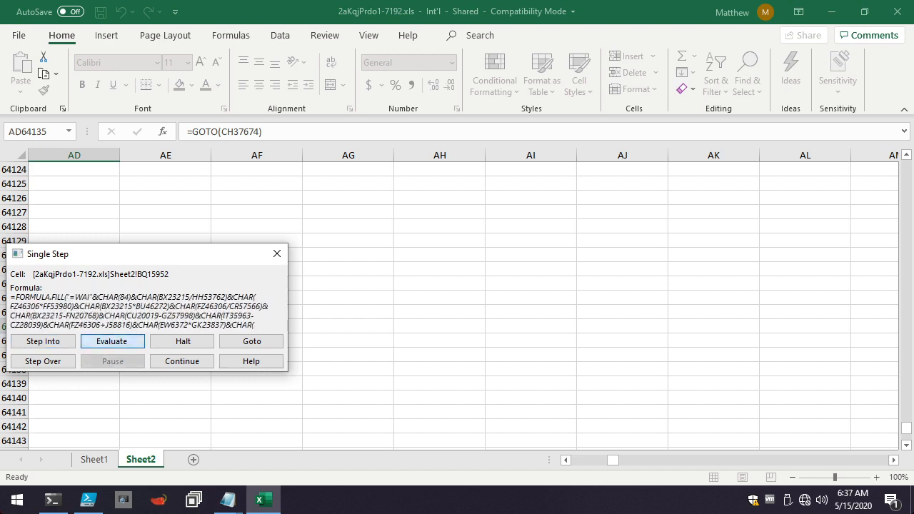
key("Return")
key("Return")
key("Return")
key("Return")
key("Return")
key("Return")
key("Return")
key("Return")
key("Return")
key("Return")
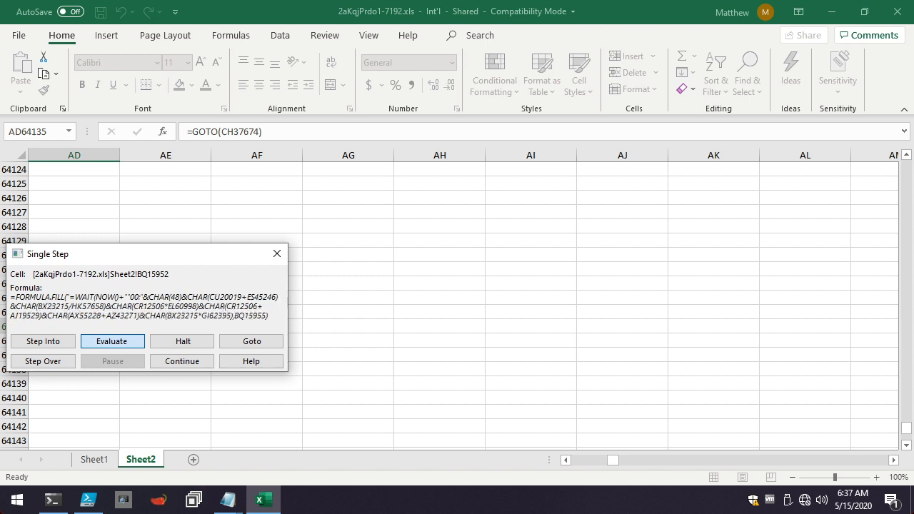
left_click(113, 342)
Move on to BQ15953, evaluate its terms to decode the NEXT() formula, and execute the fill to reach BQ15954.
left_click(43, 342)
left_click(113, 342)
left_click(113, 342)
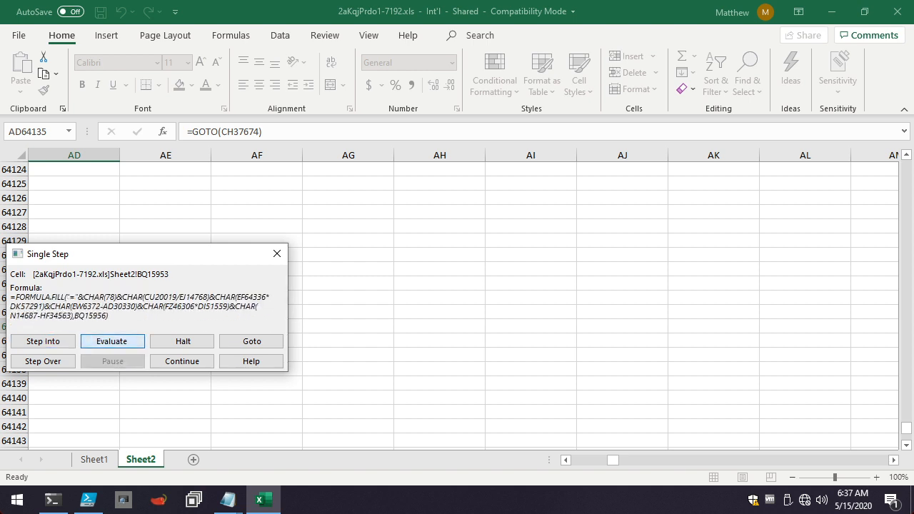
key("Return")
key("Return")
key("Return")
key("Return")
key("Return")
key("Return")
key("Return")
key("Return")
key("Return")
key("Return")
key("Return")
key("Return")
key("Return")
key("Return")
key("Return")
key("Return")
key("Return")
key("Return")
key("Return")
key("Return")
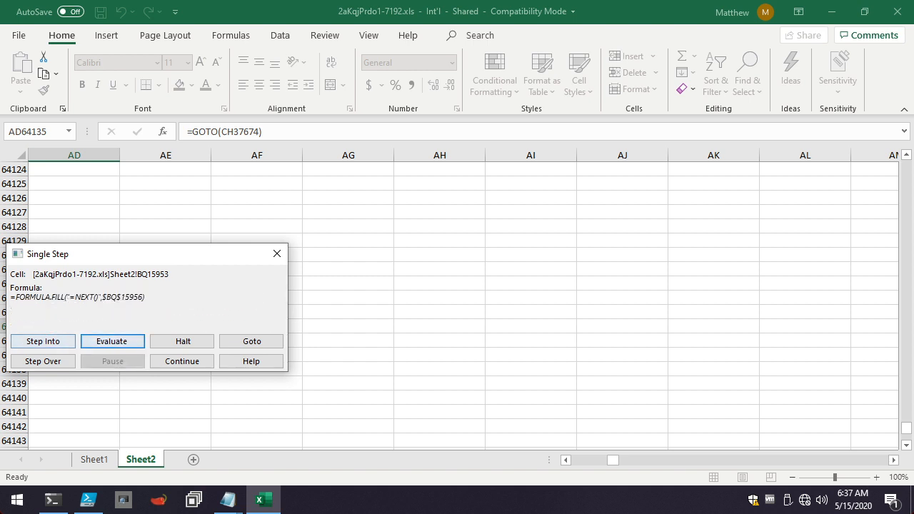
left_click(43, 342)
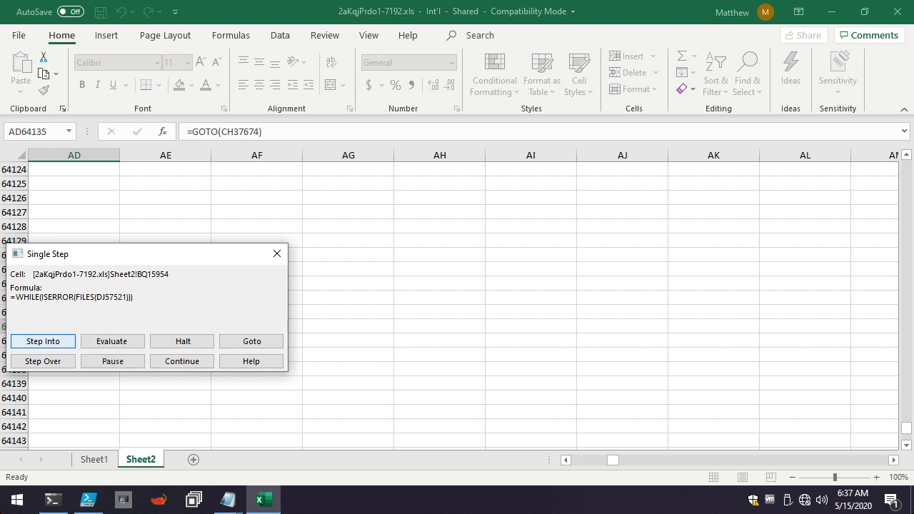
Step through the WHILE check and RUN(H41268), and evaluate the opening CHAR terms in H41268 that spell FOPEN.
left_click(43, 342)
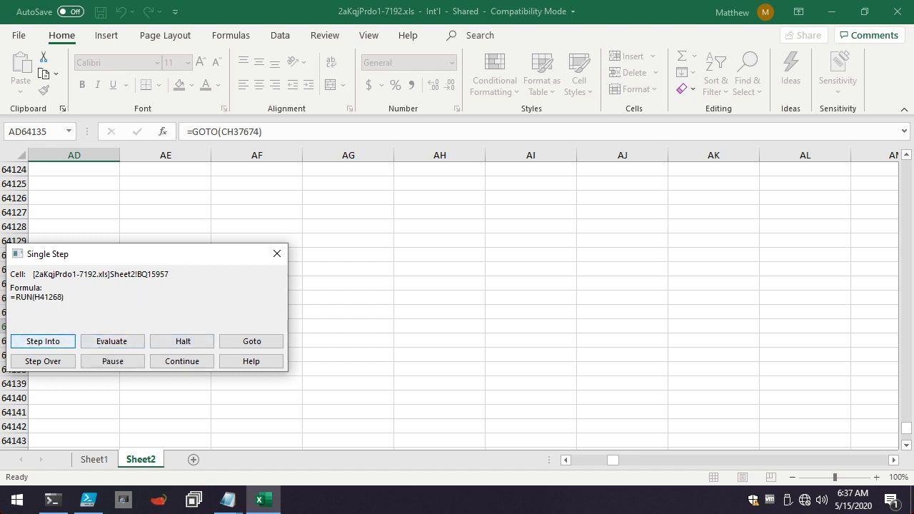
left_click(43, 342)
left_click(112, 342)
key("Return")
key("Return")
key("Return")
key("Return")
key("Return")
key("Return")
key("Return")
key("Return")
key("Return")
key("Return")
key("Return")
key("Return")
key("Return")
key("Return")
key("Return")
key("Return")
key("Return")
key("Return")
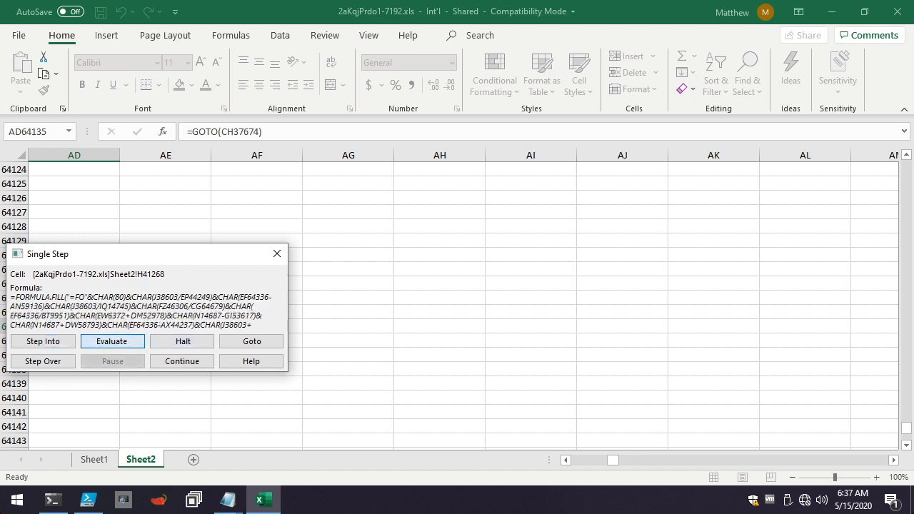
key("Return")
key("Return")
key("Return")
key("Return")
key("Return")
key("Return")
key("Return")
key("Return")
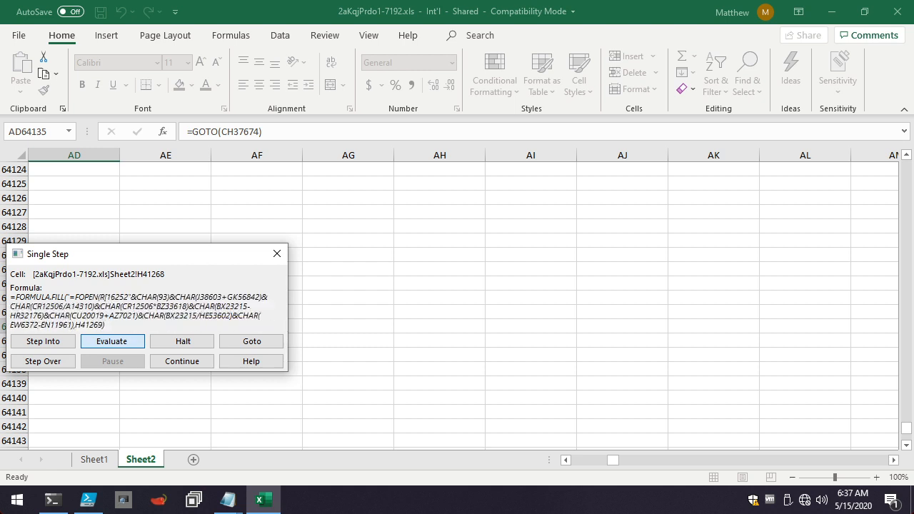
Evaluate the remaining FOPEN reference terms in H41268 and execute its FORMULA.FILL, moving on to H41269.
key("Return")
key("Return")
key("Return")
key("Return")
key("Return")
key("Return")
key("Return")
key("Return")
key("Return")
key("Return")
key("Return")
key("Return")
key("Return")
key("Return")
key("Return")
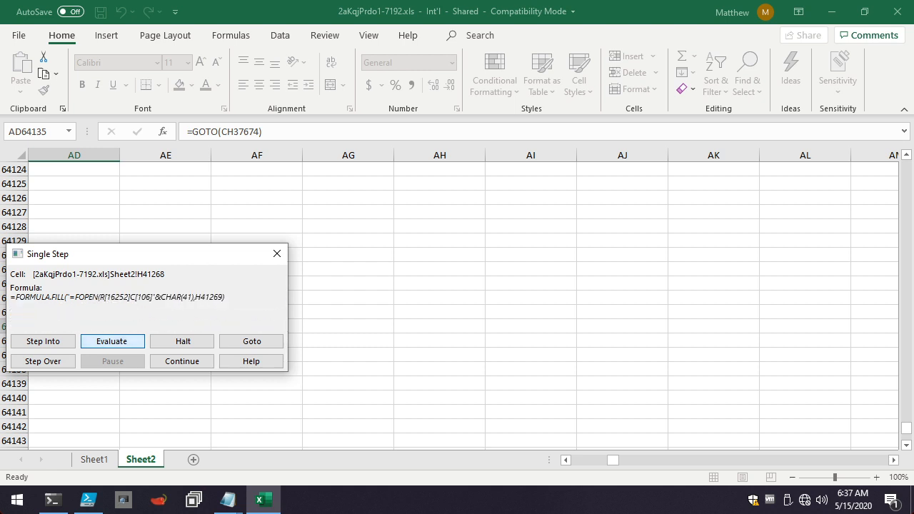
key("Return")
key("Return")
key("Return")
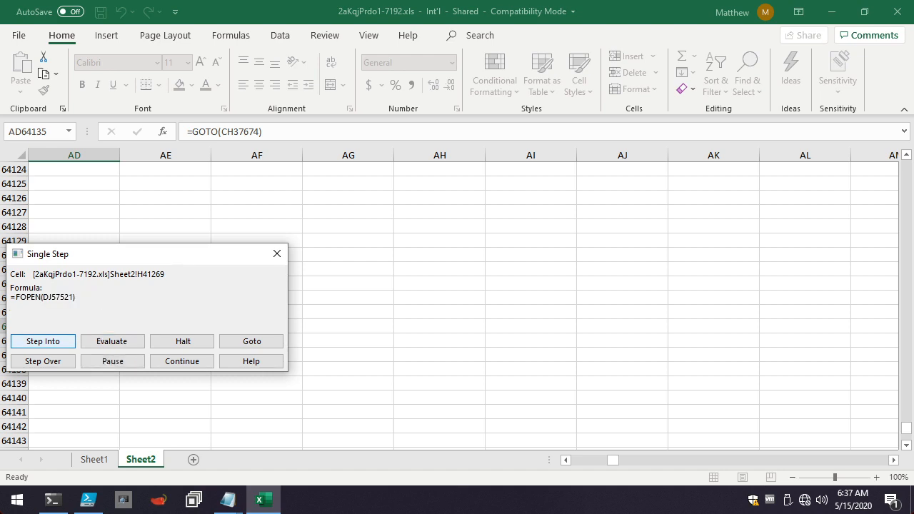
Step through FOPEN(DJ57521) into HS24496 and evaluate the opening CHAR terms that spell FPOS.
key("Return")
key("Return")
key("Return")
key("Return")
key("Return")
key("Return")
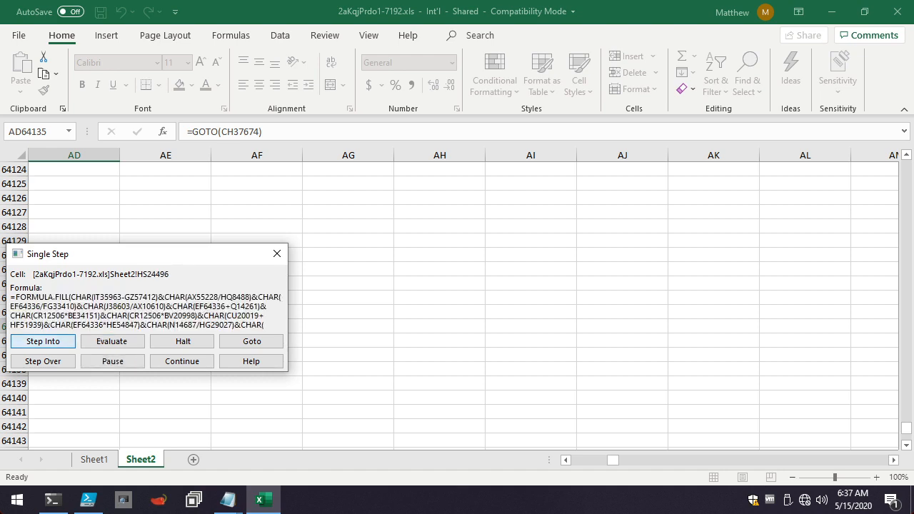
Evaluate the cell reference and position argument of FPOS in HS24496, then execute the fill and the FPOS call in HS24497.
key("Return")
key("Return")
key("Return")
key("Return")
key("Return")
key("Return")
key("Return")
key("Return")
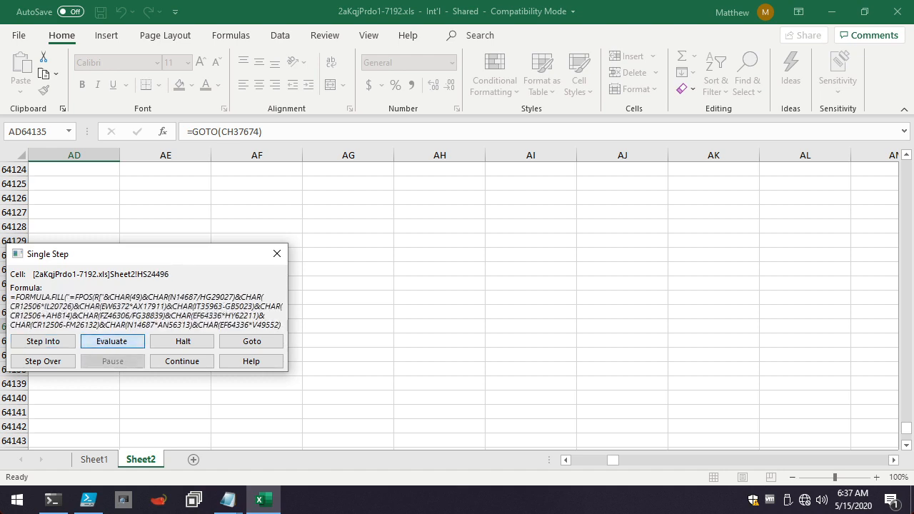
key("Return")
key("Return")
key("Return")
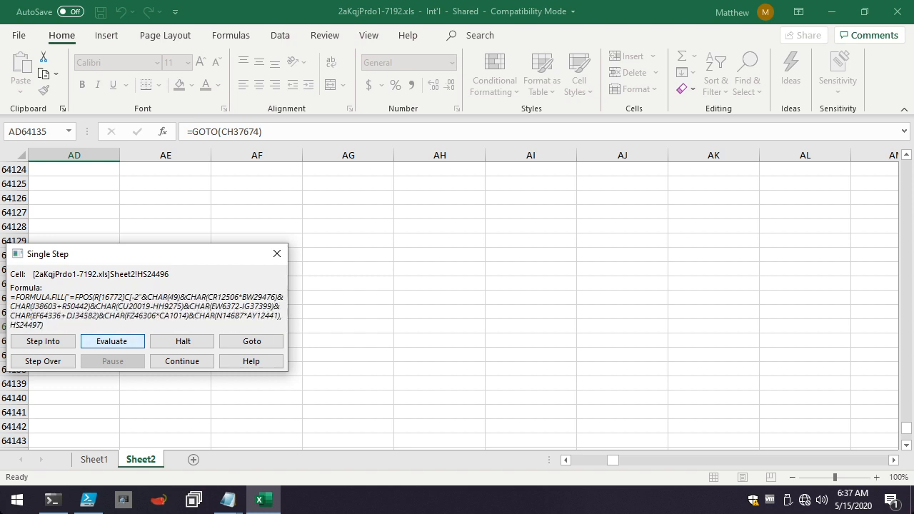
key("Return")
key("Return")
key("Return")
key("Return")
key("Return")
key("Return")
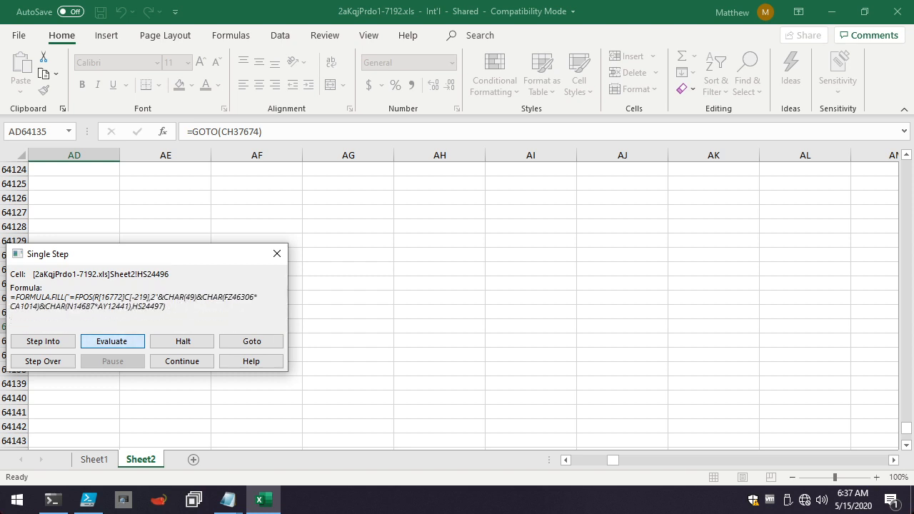
key("shift+Tab")
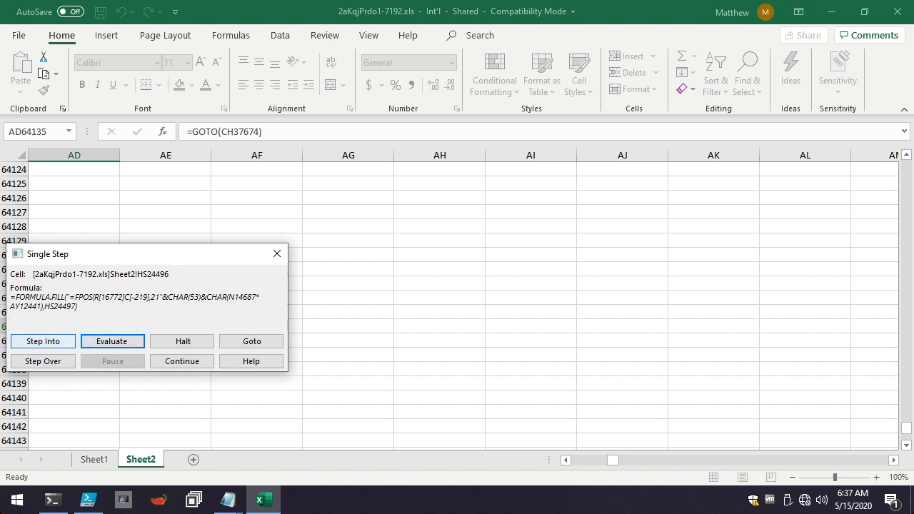
key("Return")
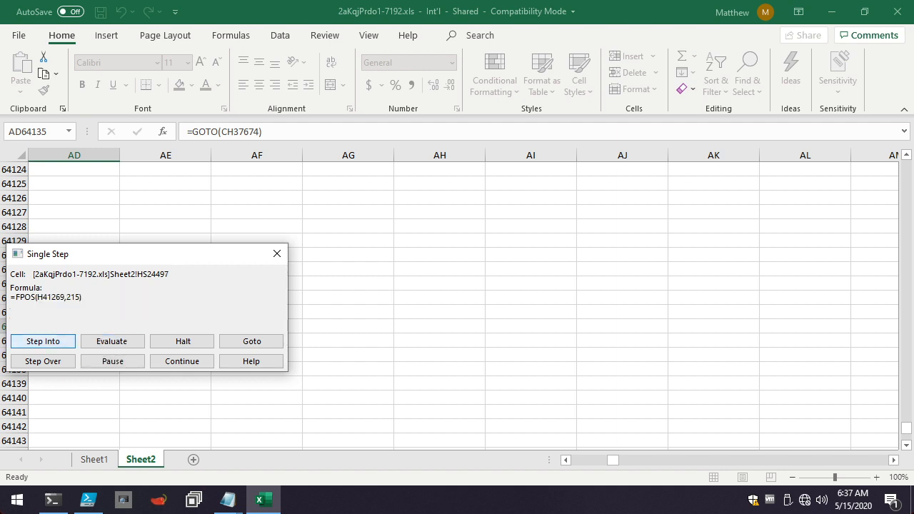
key("Return")
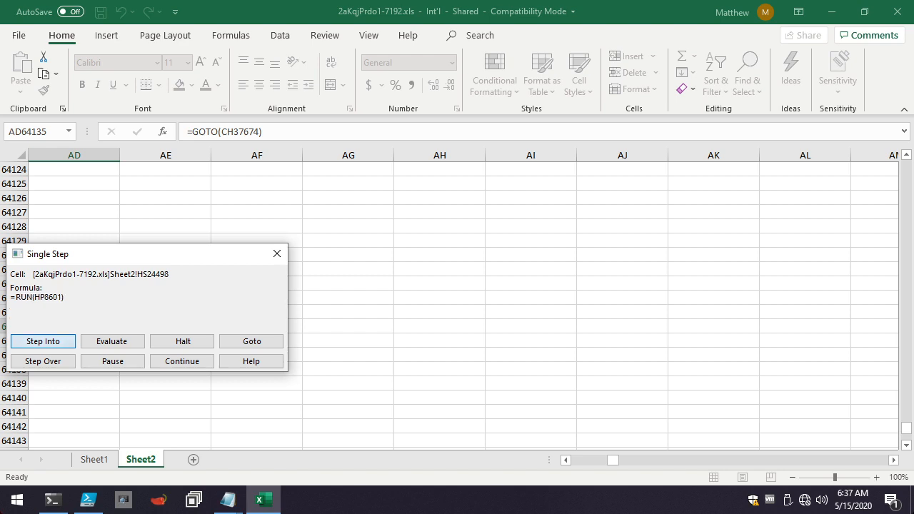
Follow RUN(HP8601) and evaluate the opening CHAR terms in HP8601 that spell FREAD and begin its row reference.
key("Tab")
key("Return")
key("Return")
key("Return")
key("Return")
key("Return")
key("Return")
key("Return")
key("Return")
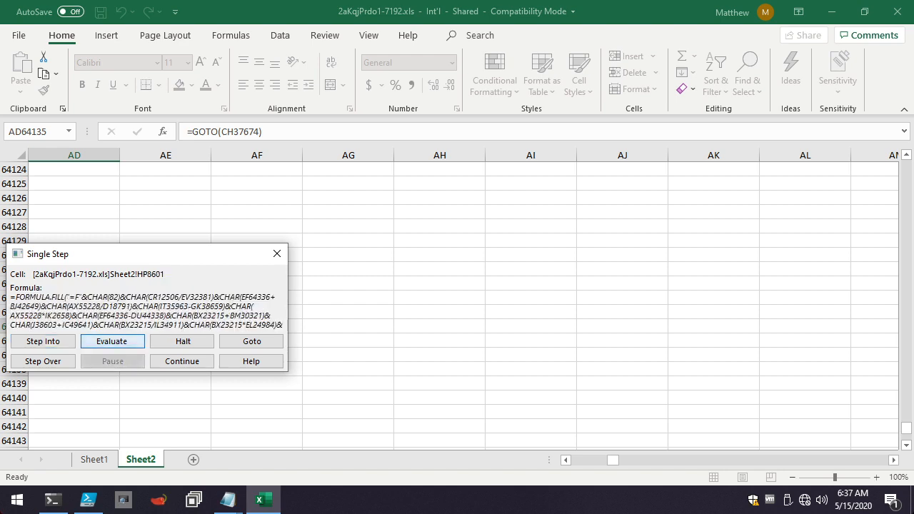
key("Return")
key("Return")
key("Return")
key("Return")
key("Return")
key("Return")
key("Return")
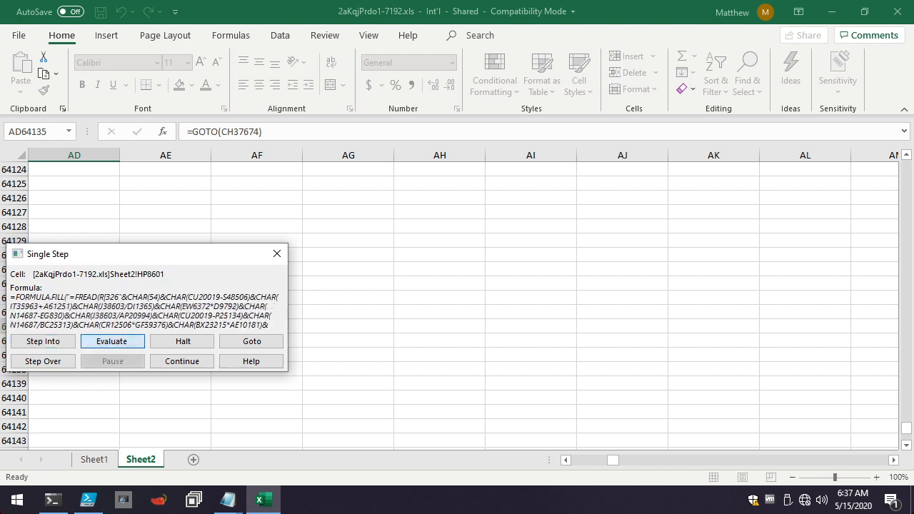
Evaluate the remaining FREAD arguments in HP8601 and execute its FORMULA.FILL, moving on to the FREAD call in HP8602.
key("Return")
key("Return")
key("Return")
key("Return")
key("Return")
key("Return")
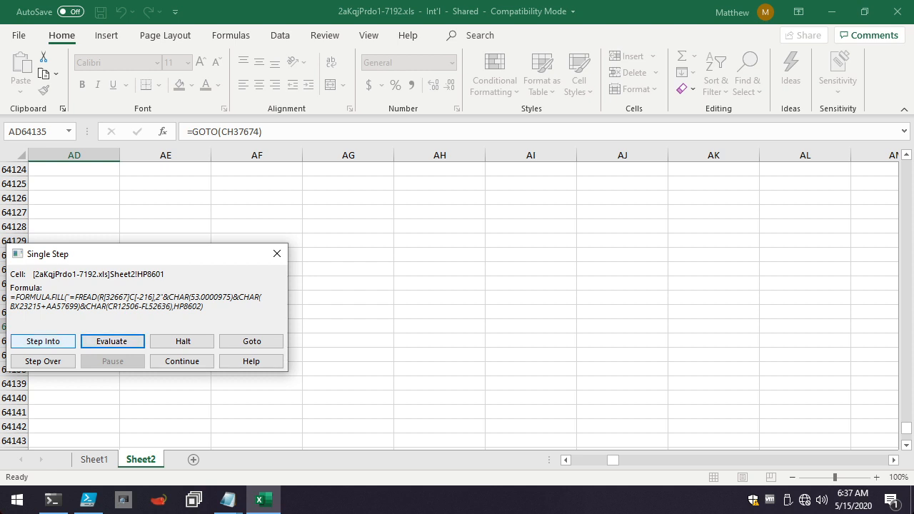
key("Return")
key("Return")
key("Return")
key("Return")
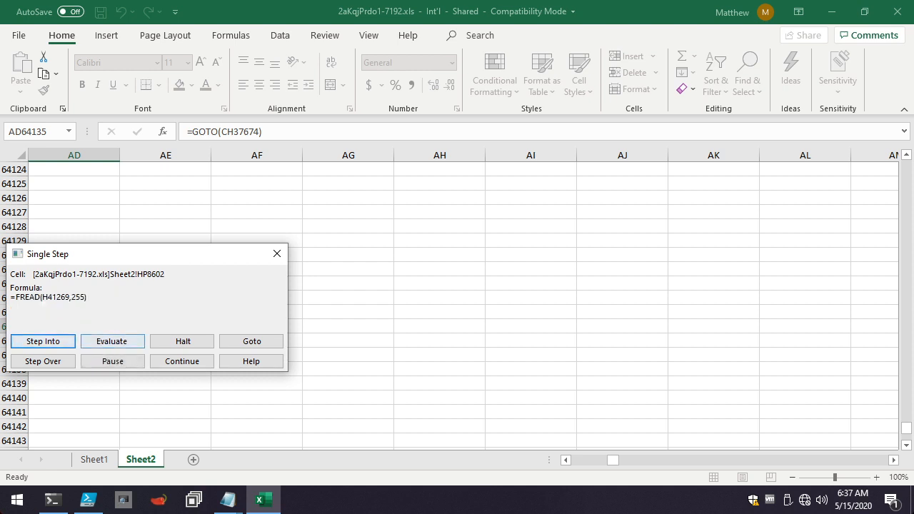
Step through the FREAD call into CM63875 and evaluate the opening CHAR terms that spell FCLOSE.
key("Return")
key("Return")
key("Return")
key("Return")
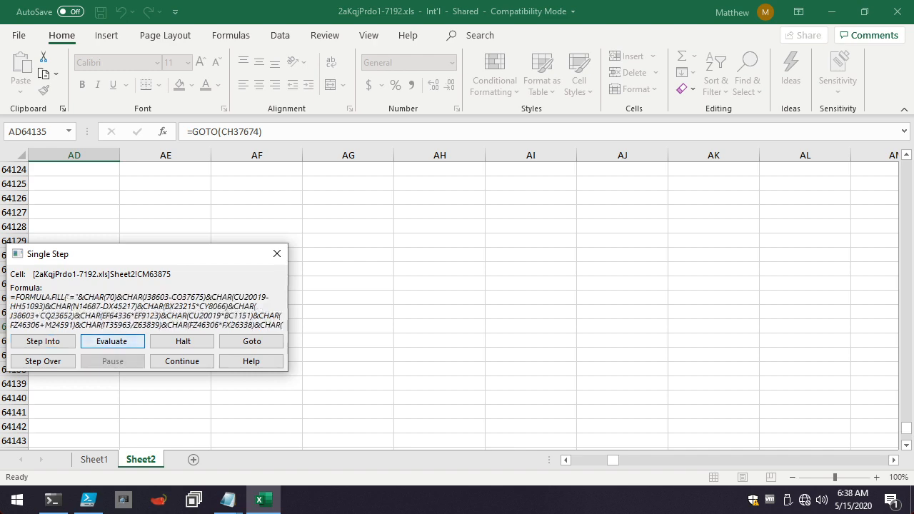
key("Return")
key("Return")
key("Return")
key("Return")
key("Return")
key("Return")
key("Return")
key("Return")
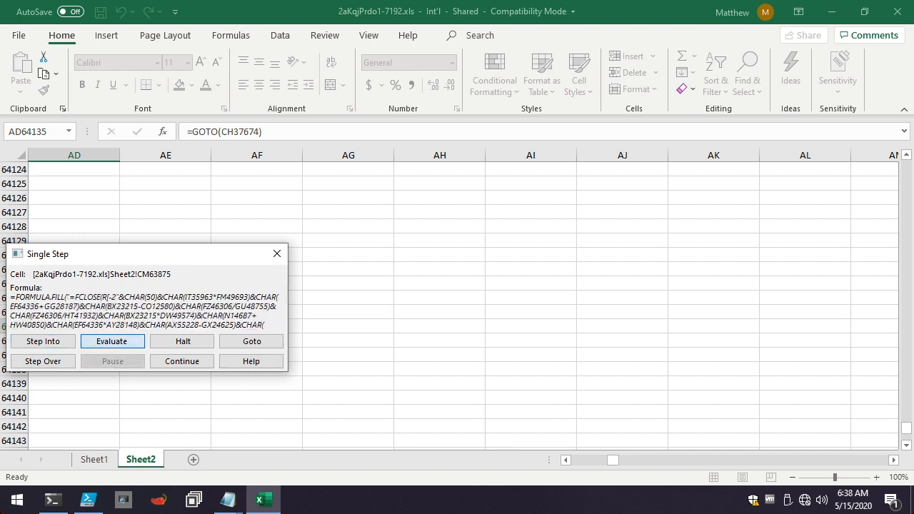
Evaluate the rest of the FCLOSE cell reference in CM63875, execute the call, and step on to DH1223.
key("Return")
key("Return")
key("Return")
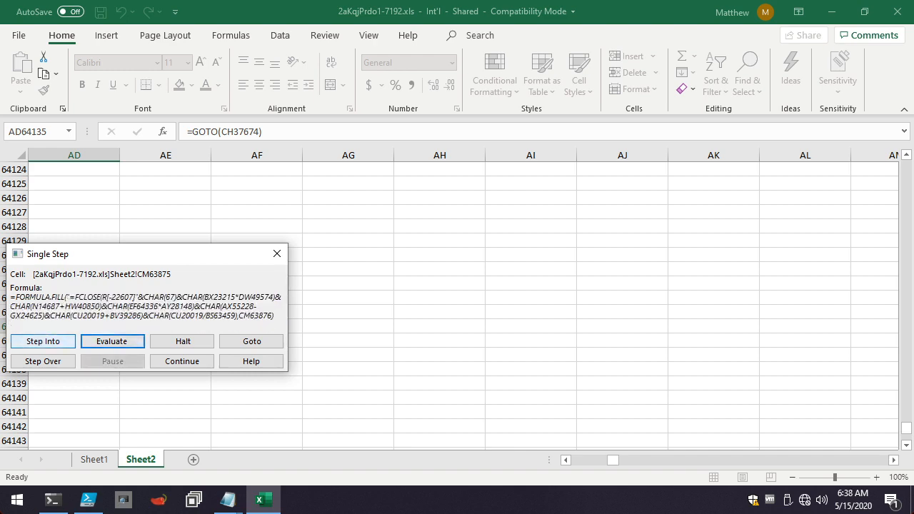
key("Return")
key("Return")
key("Return")
key("Return")
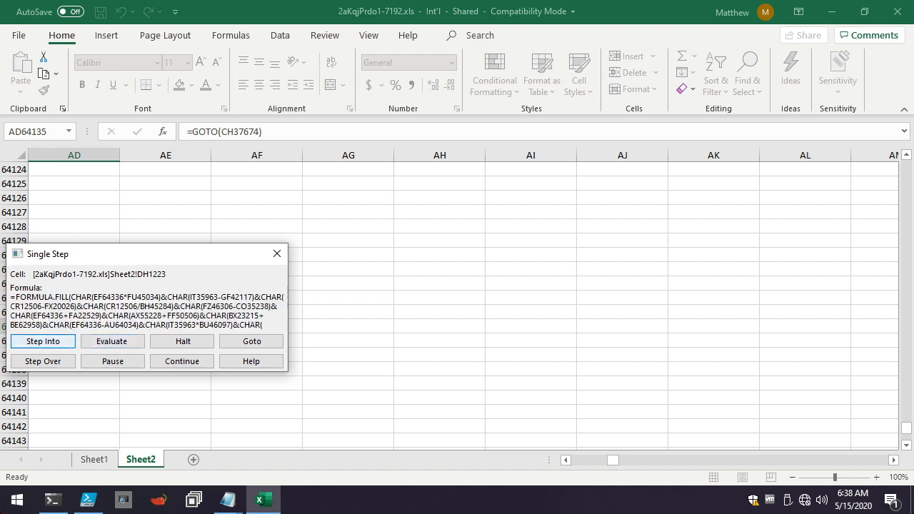
Evaluate the CHAR terms in DH1223 to decode the FILE.DELETE function and the start of its cell reference.
key("Return")
key("Return")
key("Return")
key("Return")
key("Return")
key("Return")
key("Return")
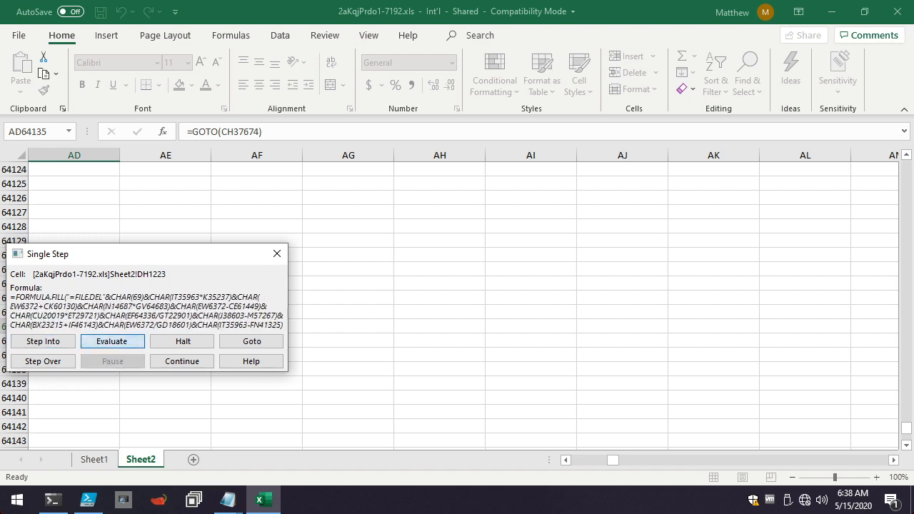
key("Return")
key("Return")
key("Return")
key("Return")
key("Return")
key("Return")
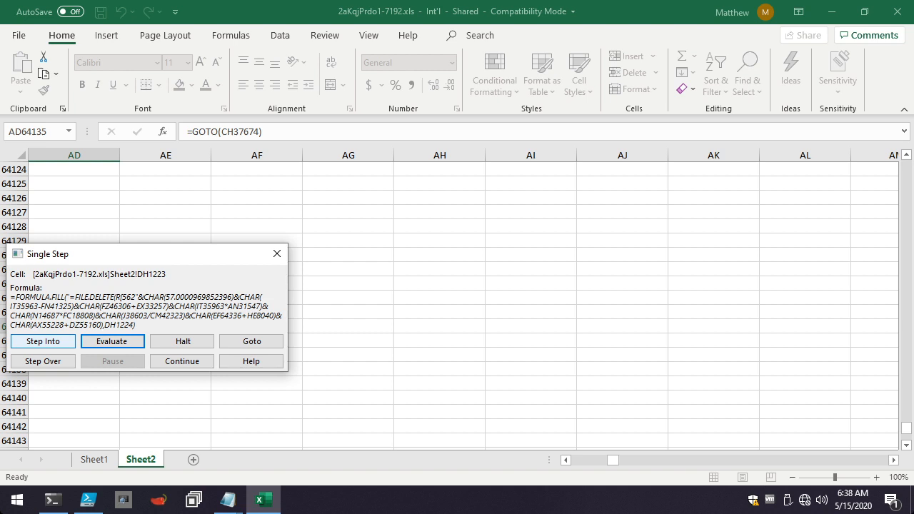
Step through the FILE.DELETE call and GOTO(ES65094), and evaluate ES65094's opening terms up to the SEARCH text "0001".
left_click(43, 341)
left_click(43, 341)
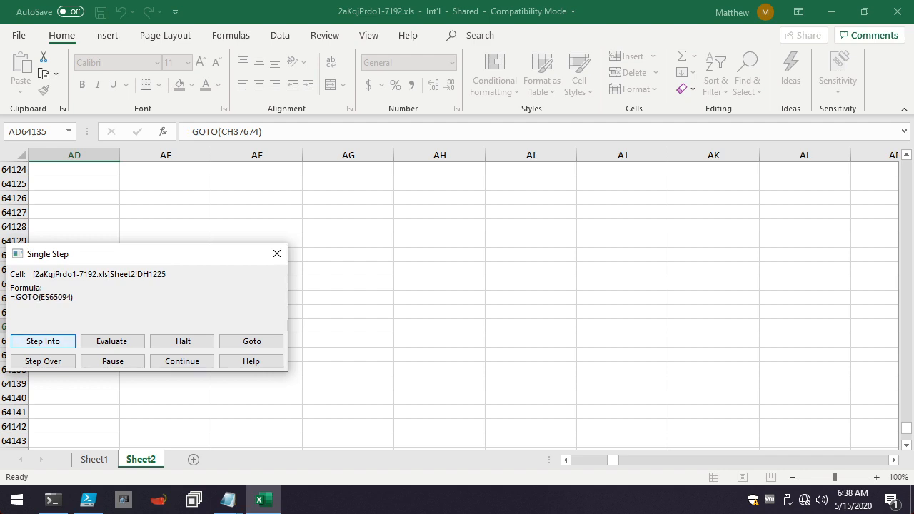
left_click(43, 342)
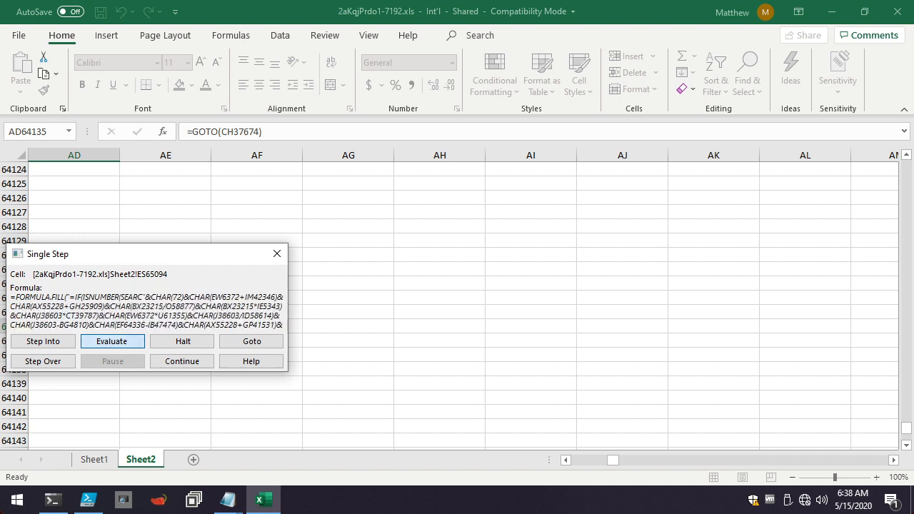
key("Return")
key("Return")
key("Return")
key("Return")
key("Return")
key("Return")
key("Return")
key("Return")
key("Return")
key("Return")
key("Return")
key("Return")
key("Return")
key("Return")
key("Return")
key("Return")
key("Return")
key("Return")
key("Return")
key("Return")
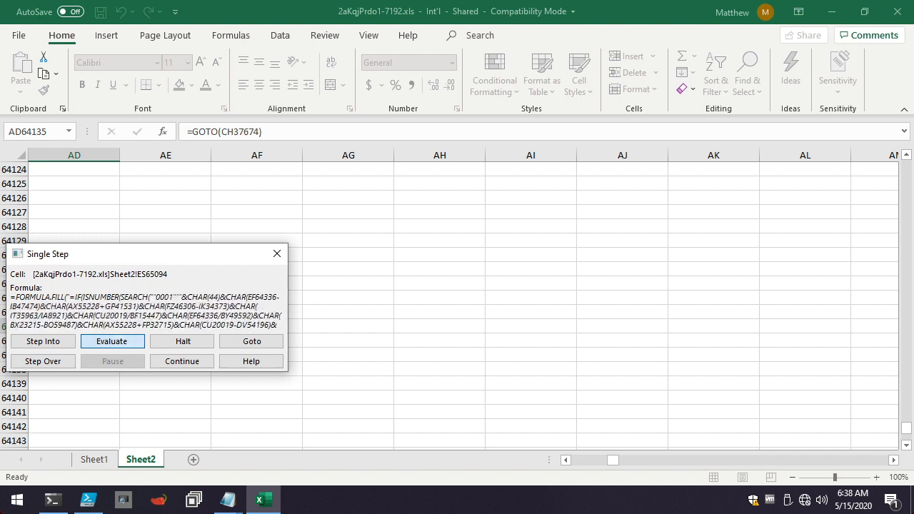
Evaluate the terms in ES65094 that spell out the SEARCH target's cell reference and the start of the GOTO branch.
key("Return")
key("Return")
key("Return")
key("Return")
key("Return")
key("Return")
key("Return")
key("Return")
key("Return")
key("Return")
key("Return")
key("Return")
key("Return")
key("Return")
key("Return")
key("Return")
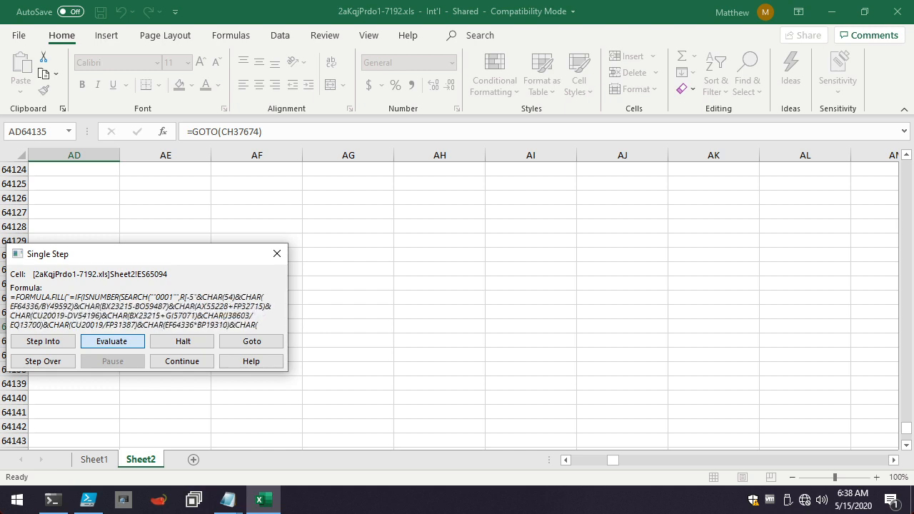
key("Return")
key("Return")
key("Return")
key("Return")
key("Return")
key("Return")
key("Return")
key("Return")
key("Return")
key("Return")
key("Return")
key("Return")
key("Return")
key("Return")
key("Return")
key("Return")
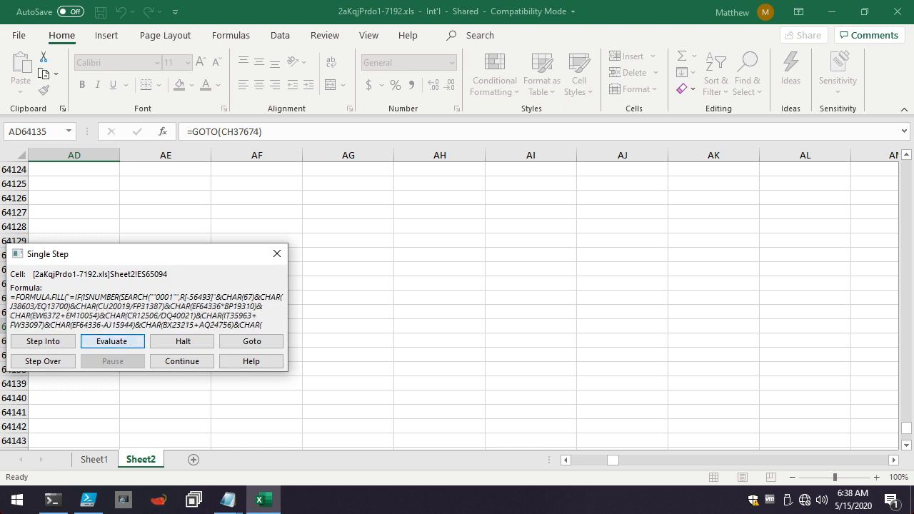
key("Return")
key("Return")
key("Return")
key("Return")
key("Return")
key("Return")
key("Return")
key("Return")
key("Return")
key("Return")
key("Return")
key("Return")
key("Return")
key("Return")
key("Return")
key("Return")
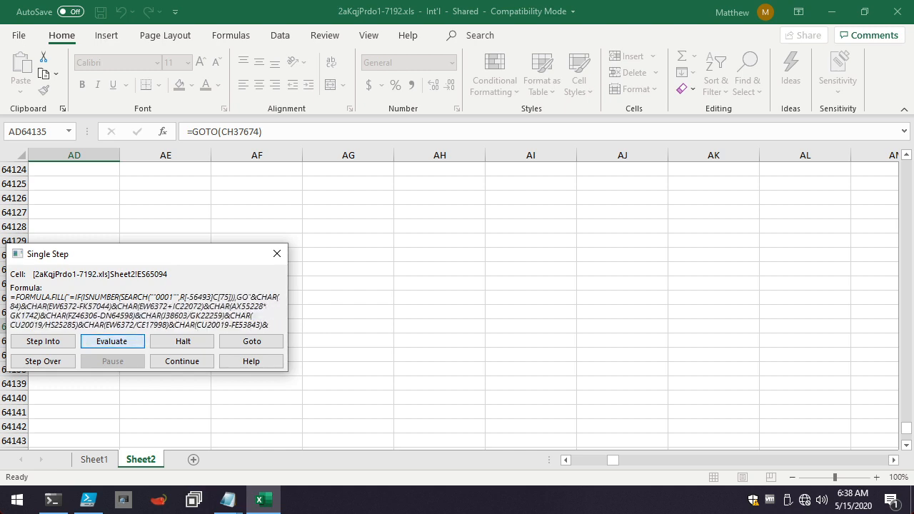
Complete the IF(ISNUMBER(SEARCH formula fill from ES65094 and go to its cell ES65095 on the sheet.
key("Return")
key("Return")
key("Return")
key("Return")
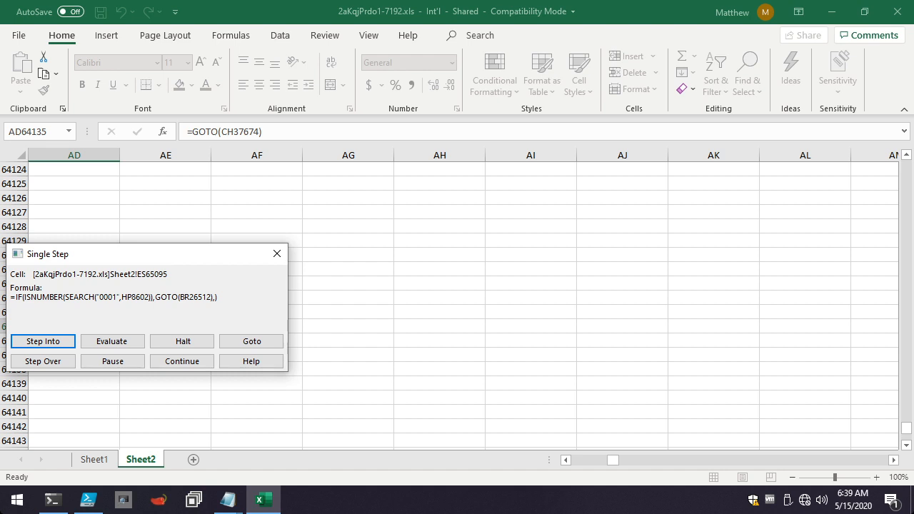
left_click(252, 341)
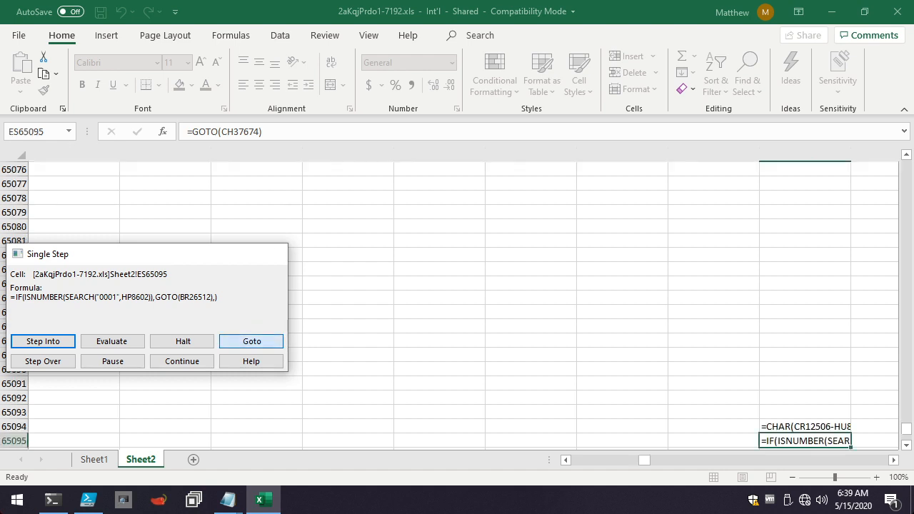
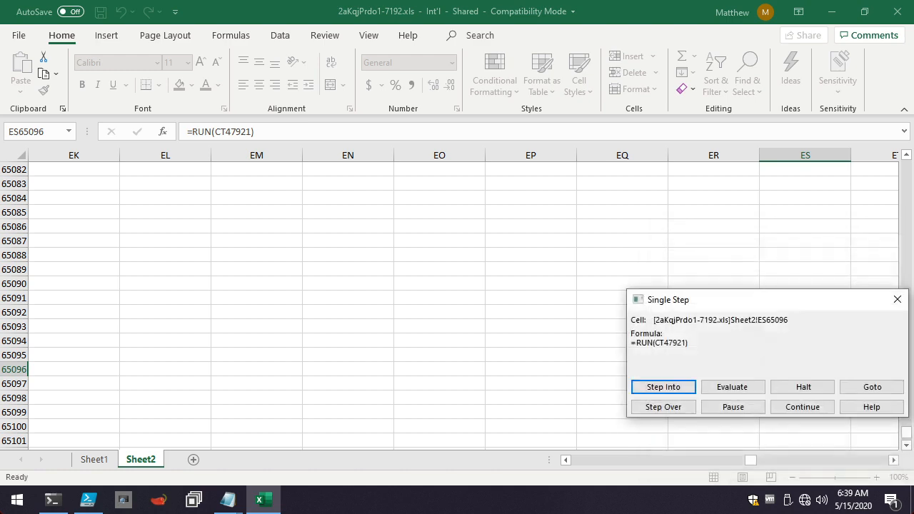
Follow RUN(CT47921) from ES65096 and evaluate CT47921's opening CHAR terms up to the path text "C:\Users\".
left_click(733, 387)
key("Return")
key("Return")
key("Return")
key("Return")
key("Return")
key("Return")
key("Return")
key("Return")
key("Return")
key("Return")
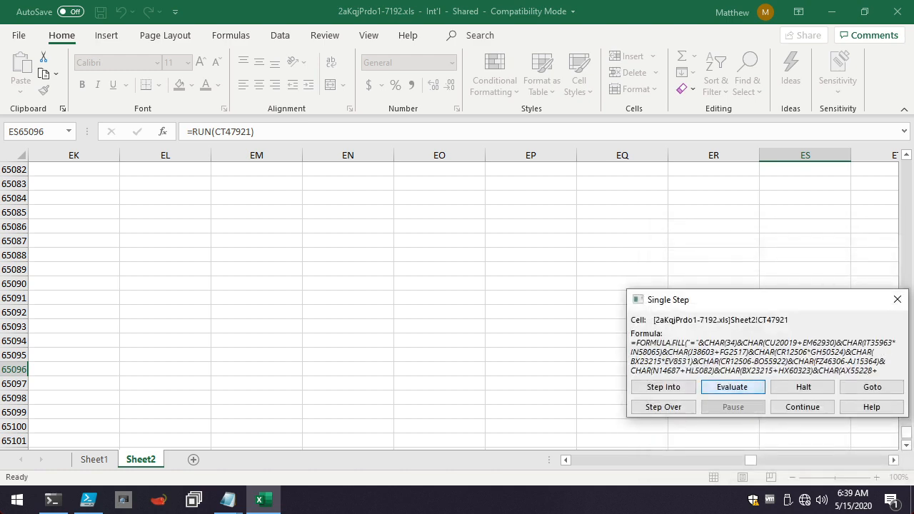
key("Return")
key("Return")
key("Return")
key("Return")
key("Return")
key("Return")
key("Return")
key("Return")
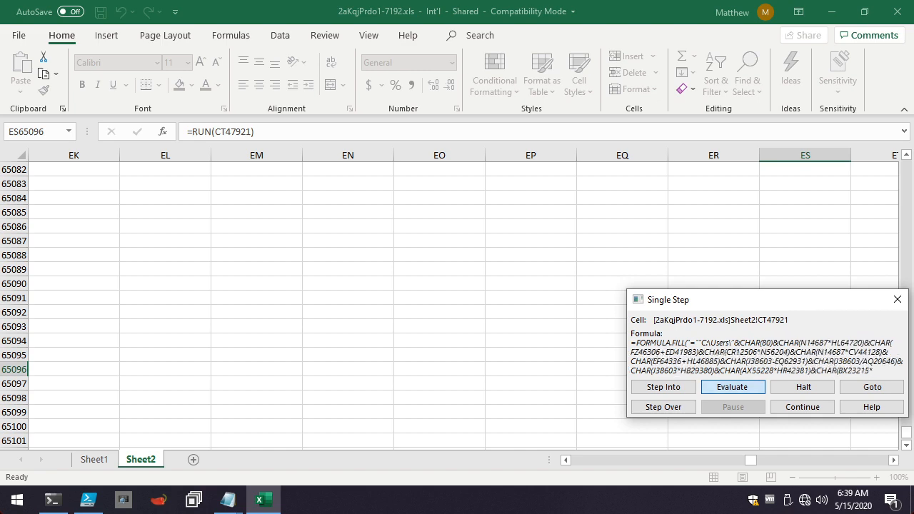
Evaluate the CHAR terms in CT47921 that spell out the folder and base file name "Public\hhg59VX".
key("Return")
key("Return")
key("Return")
key("Return")
key("Return")
key("Return")
key("Return")
key("Return")
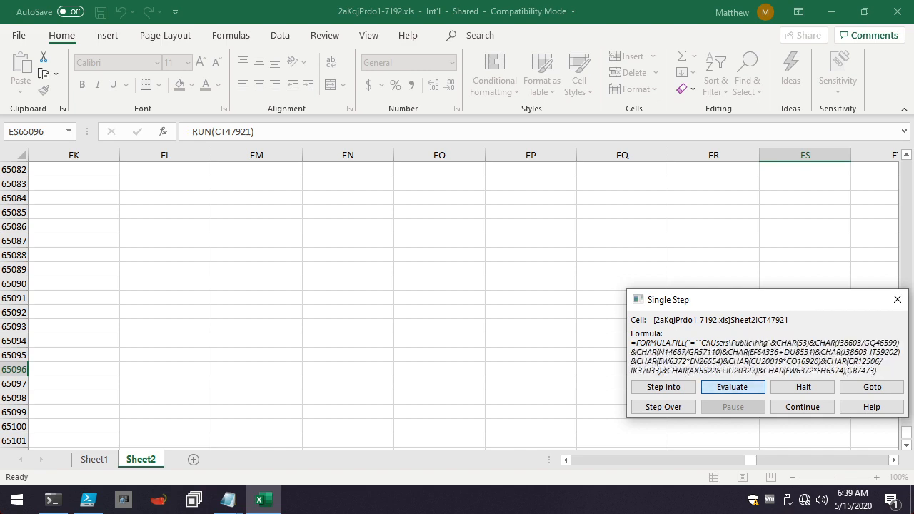
key("Return")
key("Return")
key("Return")
key("Return")
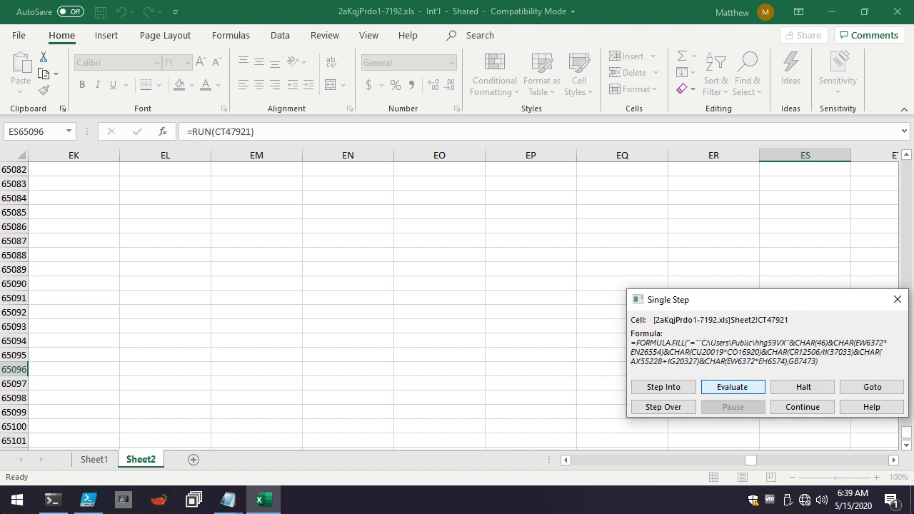
Evaluate CT47921's remaining terms for the ".html" extension and execute its formula fill into GB7473.
key("Return")
key("Return")
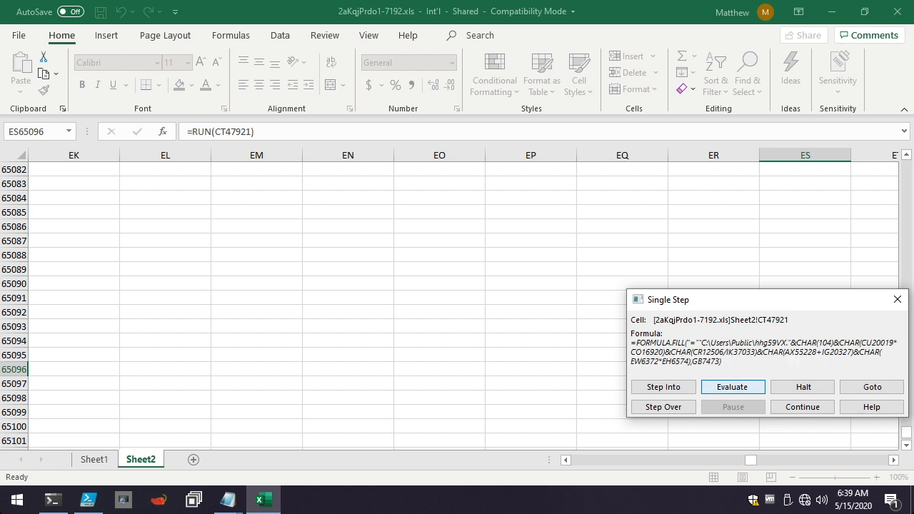
key("Return")
key("Return")
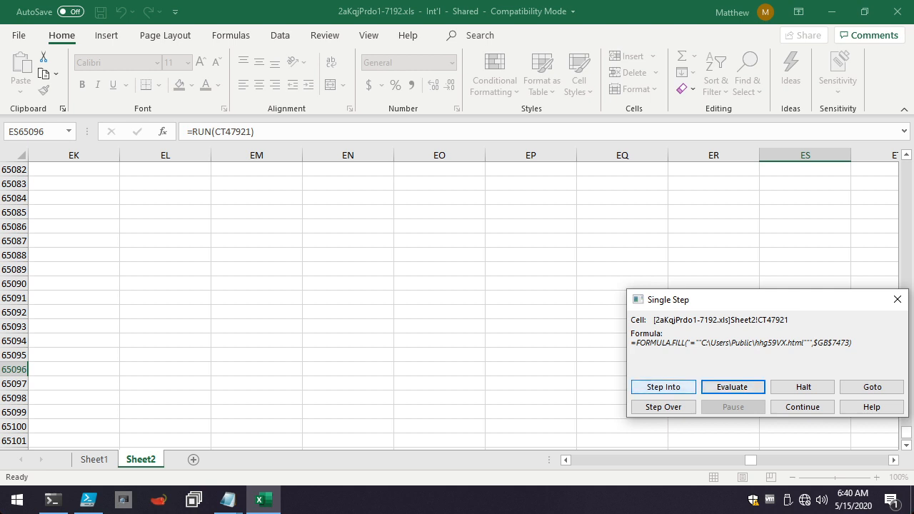
key("Return")
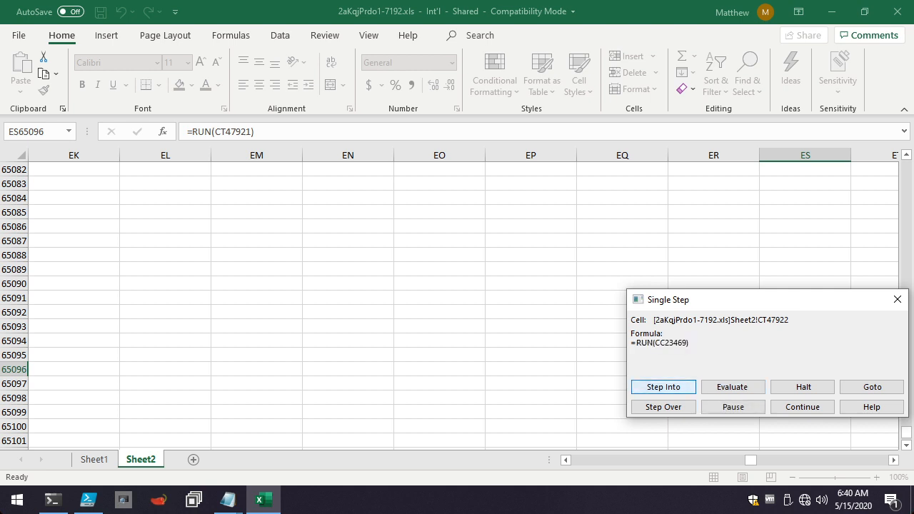
Follow RUN(CC23469) from CT47922 and evaluate CC23469's opening CHAR terms up to the text "htt".
key("Return")
key("Return")
key("Return")
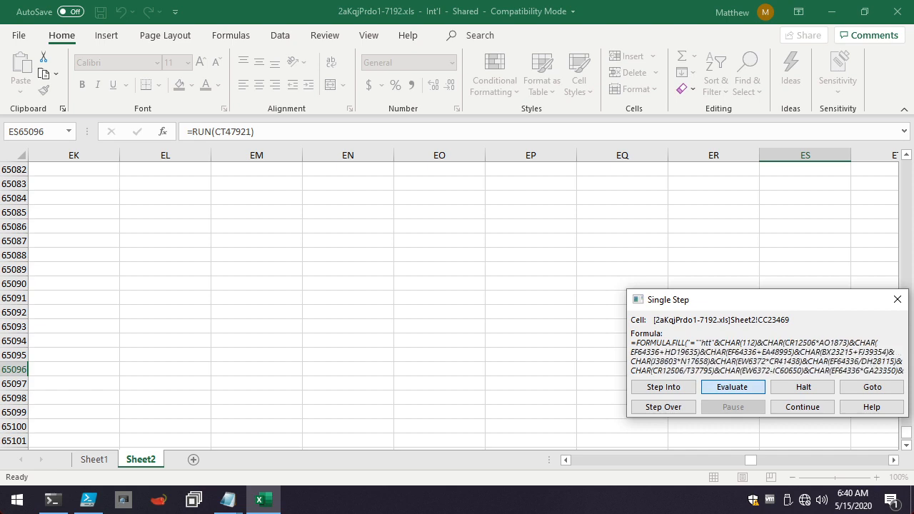
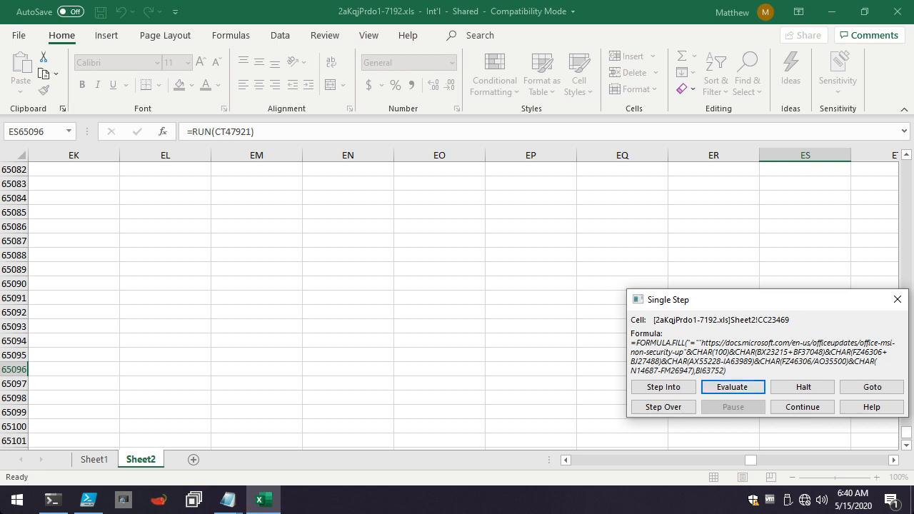
Evaluate CC23469's remaining CHAR terms to complete the URL ending "office-msi-non-security-updates" and its closing quote for the fill into BI63752.
left_click(734, 387)
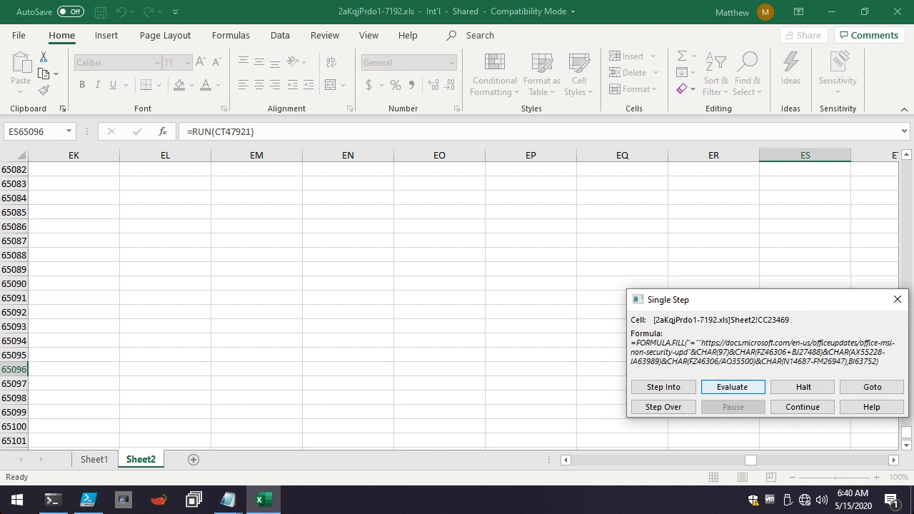
left_click(734, 387)
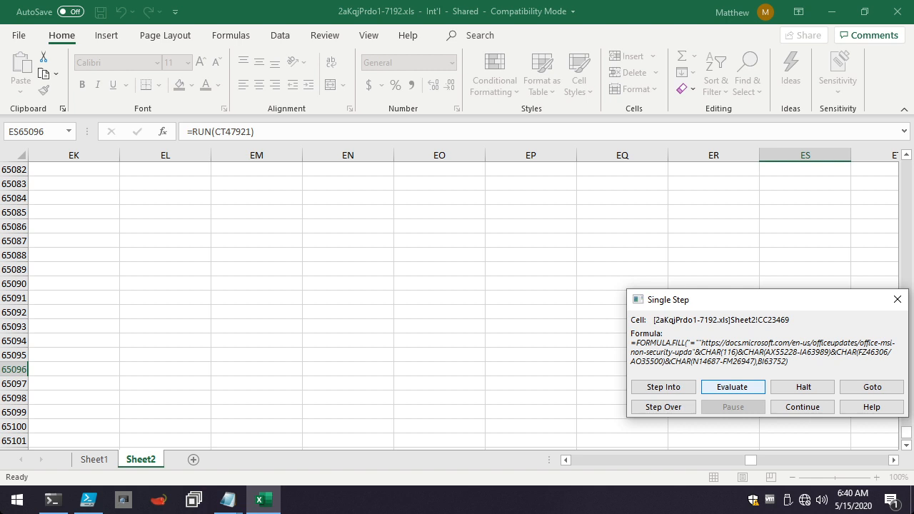
left_click(733, 387)
left_click(733, 387)
left_click(734, 387)
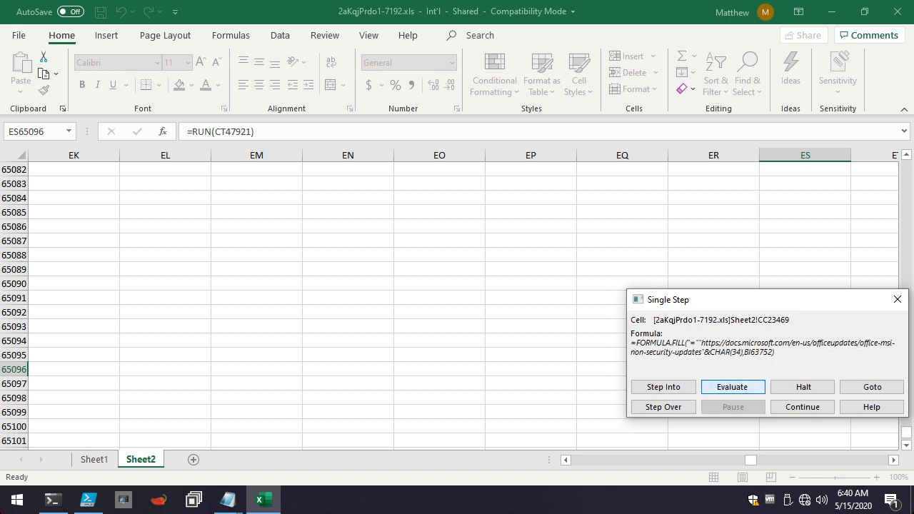
left_click(733, 387)
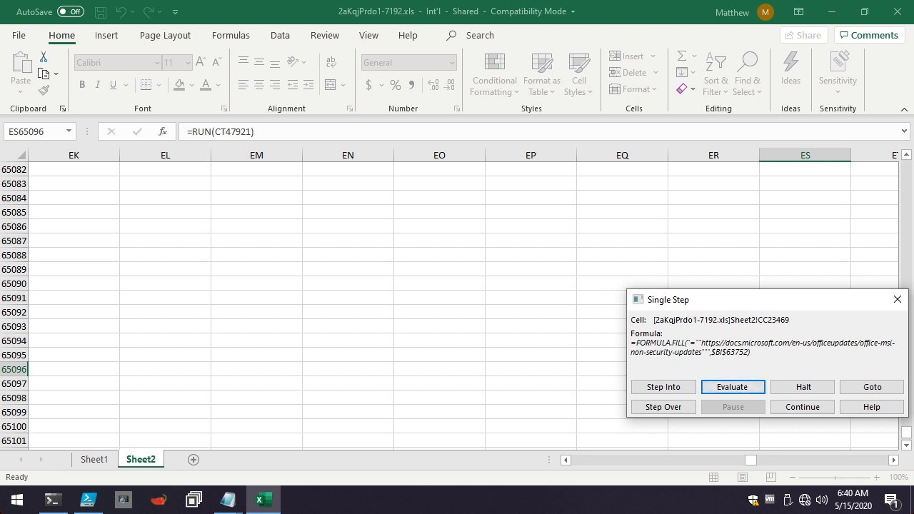
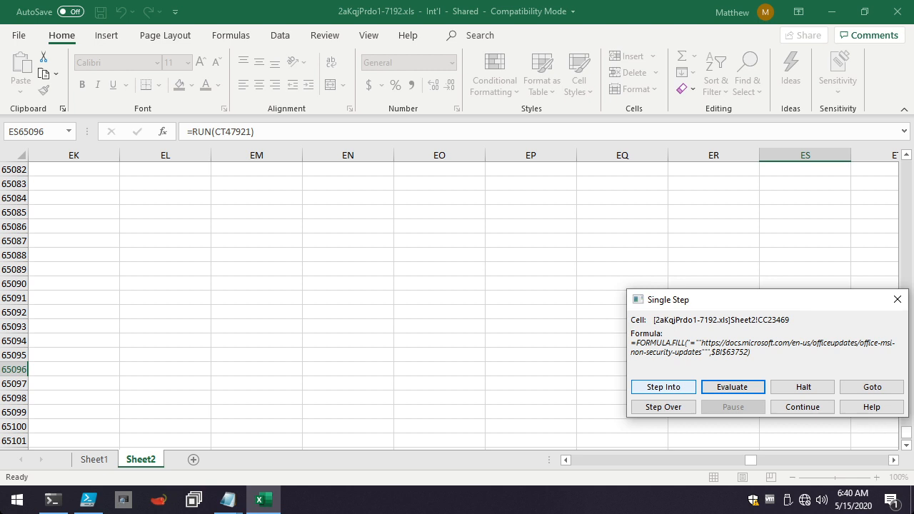
Advance the macro from CC23469 to DO30151 and evaluate its CHAR terms through the "urlmon" library name in the CALL formula.
left_click(663, 388)
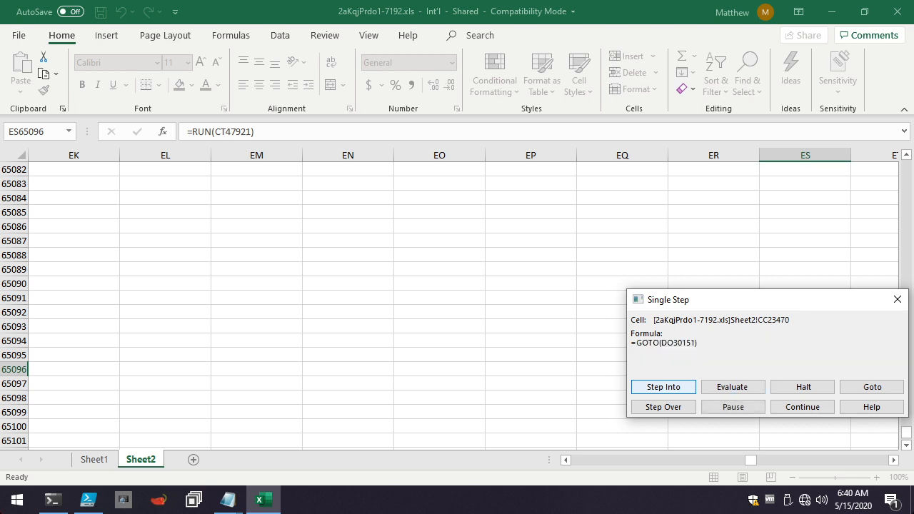
left_click(664, 388)
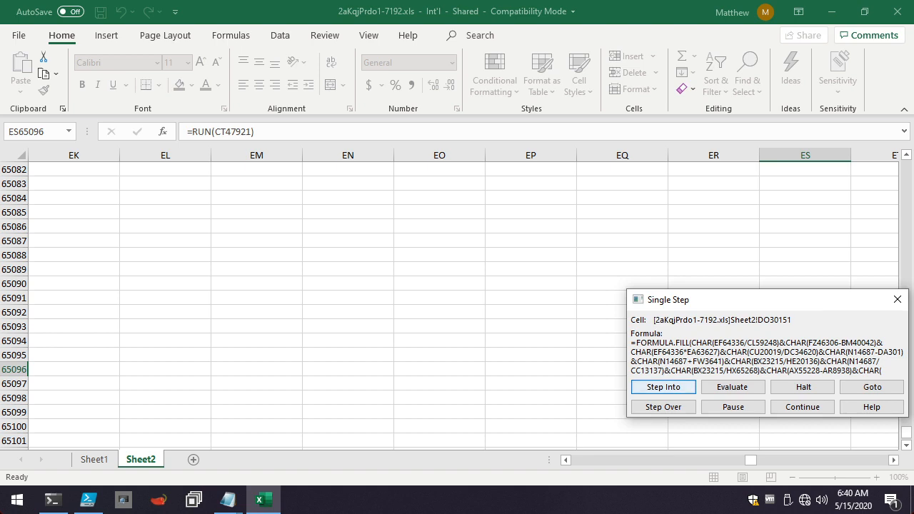
left_click(732, 387)
left_click(732, 388)
key("Return")
key("Return")
key("Return")
key("Return")
key("Return")
key("Return")
key("Return")
key("Return")
key("Return")
key("Return")
key("Return")
key("Return")
key("Return")
key("Return")
key("Return")
key("Return")
key("Return")
key("Return")
key("Return")
key("Return")
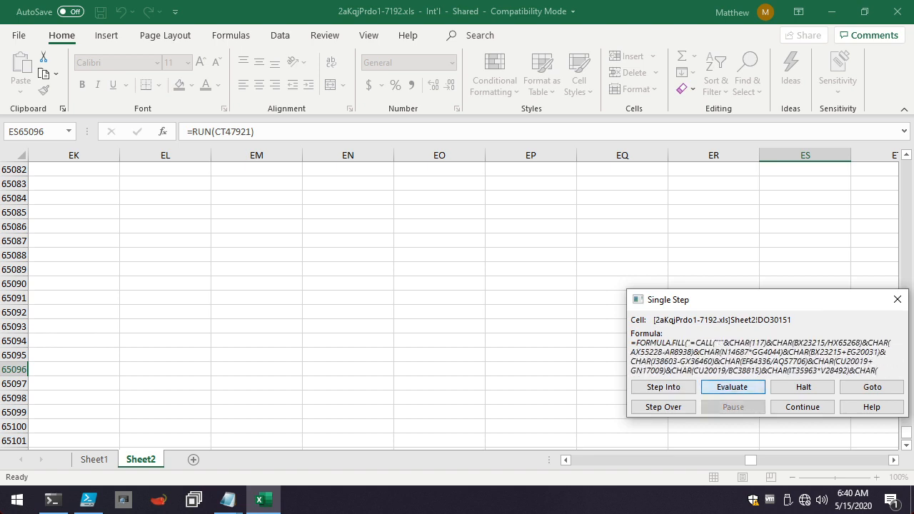
key("Return")
key("Return")
key("Return")
key("Return")
key("Return")
key("Return")
key("Return")
key("Return")
key("Return")
key("Return")
key("Return")
key("Return")
key("Return")
key("Return")
key("Return")
key("Return")
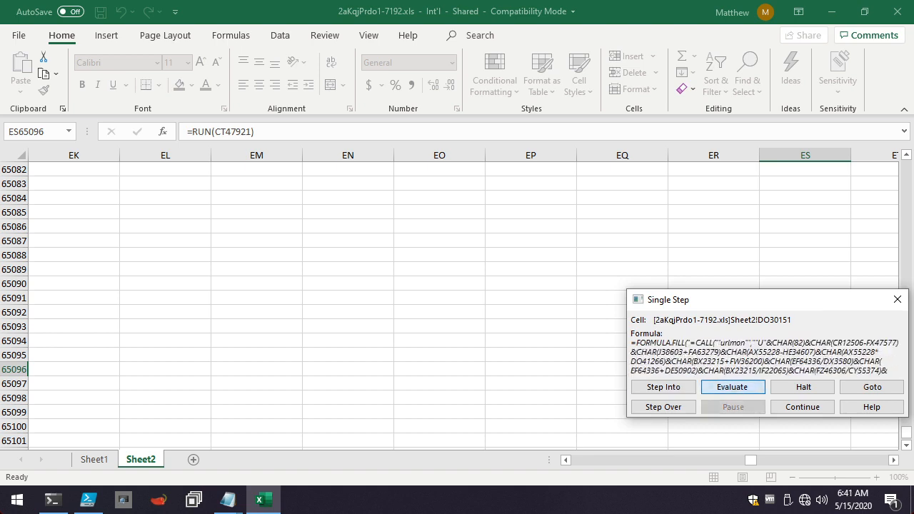
Evaluate DO30151's remaining CHAR terms to complete the URLDownloadToFileA call and fill it into DO30152.
key("Return")
key("Return")
key("Return")
key("Return")
key("Return")
key("Return")
key("Return")
key("Return")
key("Return")
key("Return")
key("Return")
key("Return")
key("Return")
key("Return")
key("Return")
key("Return")
key("Return")
key("Return")
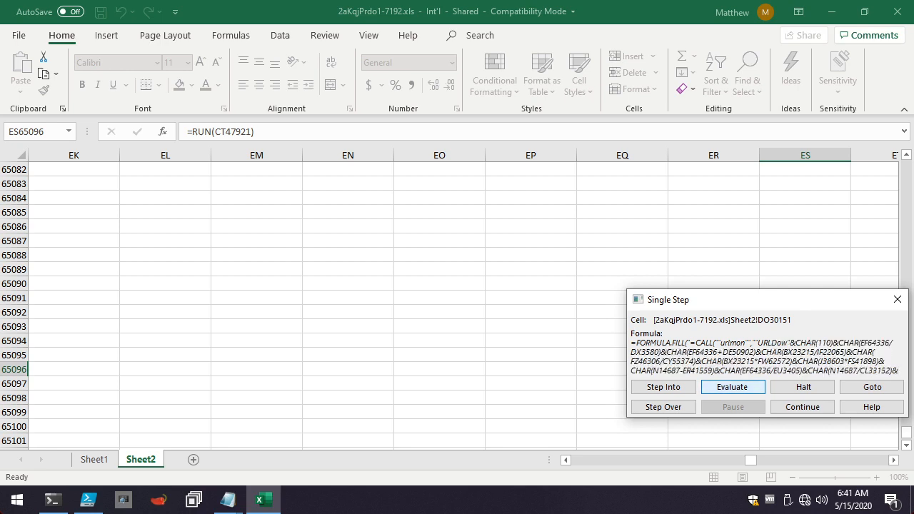
key("Return")
key("Return")
key("Return")
key("Return")
key("Return")
key("Return")
key("Return")
key("Return")
key("Return")
key("Return")
key("Return")
key("Return")
key("Return")
key("Return")
key("Return")
key("Return")
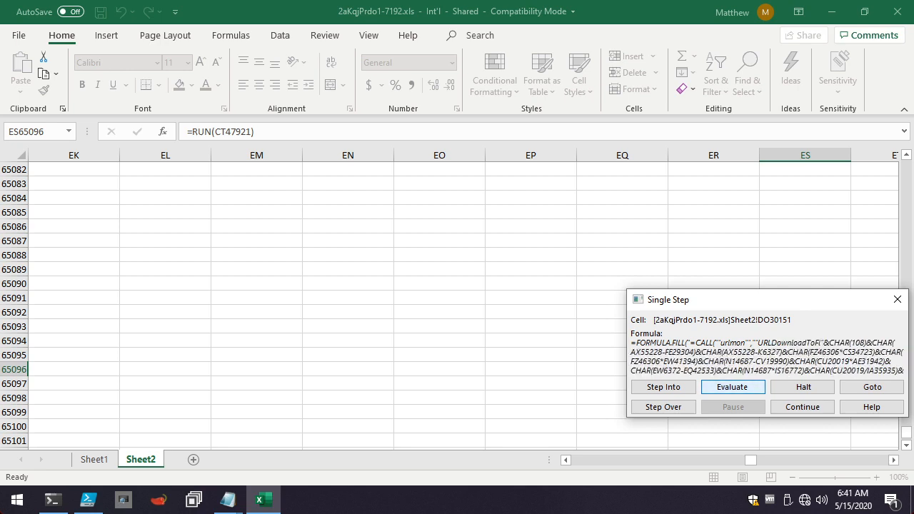
key("Return")
key("Return")
key("Return")
key("Return")
key("Return")
key("Return")
key("Return")
key("Return")
key("Return")
key("Return")
key("Return")
key("Return")
key("Return")
key("Return")
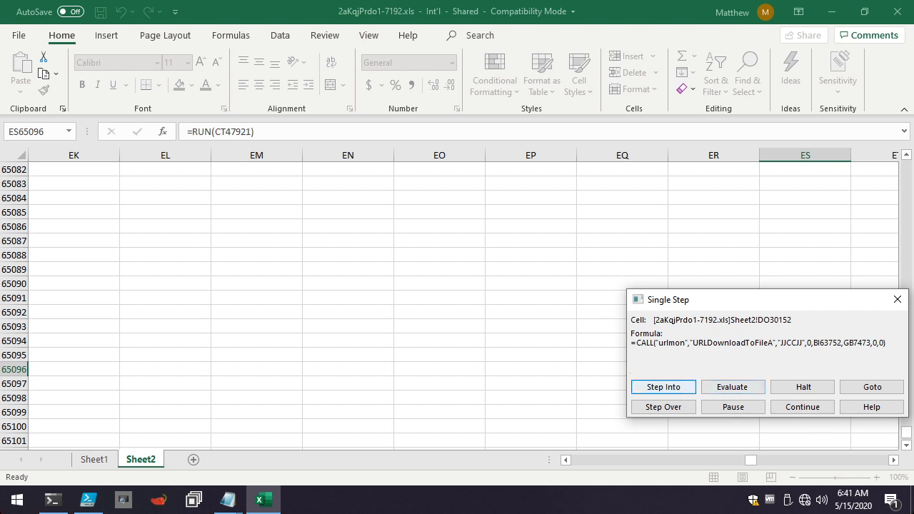
Execute the URLDownloadToFileA call in DO30152 and continue to CD64100, decoding the start of its formula through "=FILES".
key("Return")
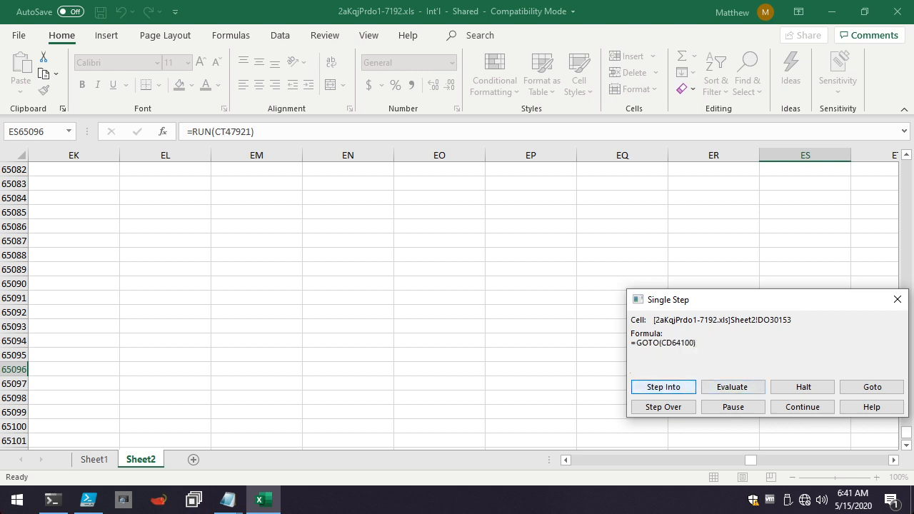
key("Return")
key("Tab")
key("Return")
key("Return")
key("Return")
key("Return")
key("Return")
key("Return")
key("Return")
key("Return")
key("Return")
key("Return")
key("Return")
key("Return")
key("Return")
key("Return")
key("Return")
key("Return")
key("Return")
key("Return")
key("Return")
key("Return")
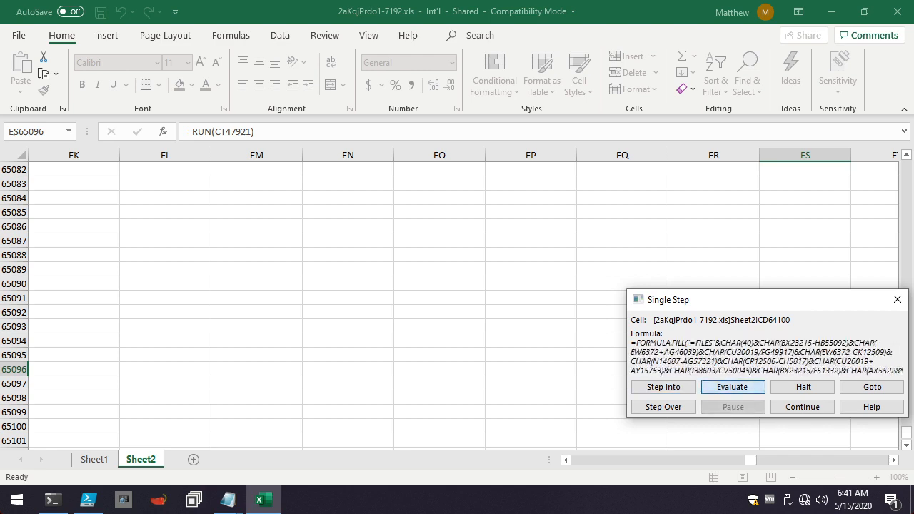
Evaluate CD64100's remaining CHAR terms to complete the FILES formula referencing GB7473 and fill it into CD64101.
key("Return")
key("Return")
key("Return")
key("Return")
key("Return")
key("Return")
key("Return")
key("Return")
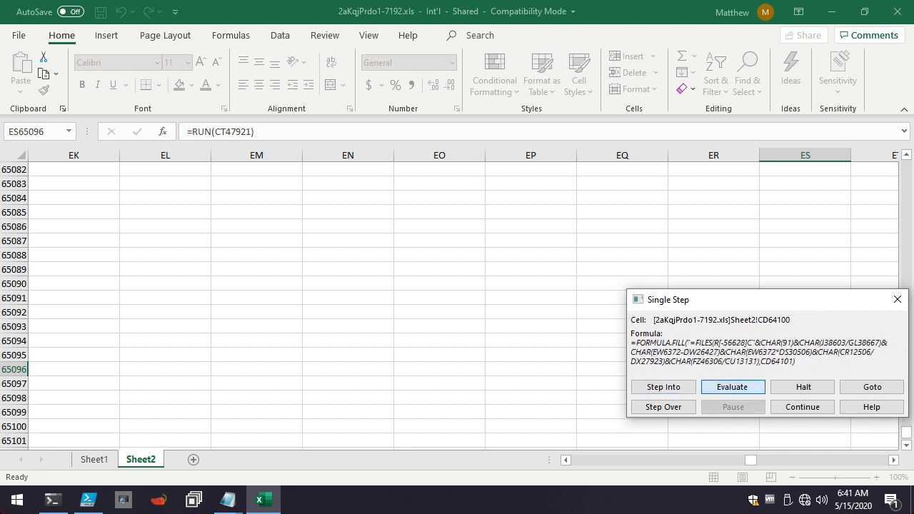
key("Return")
key("Return")
key("Return")
key("Return")
key("Return")
key("Return")
key("Return")
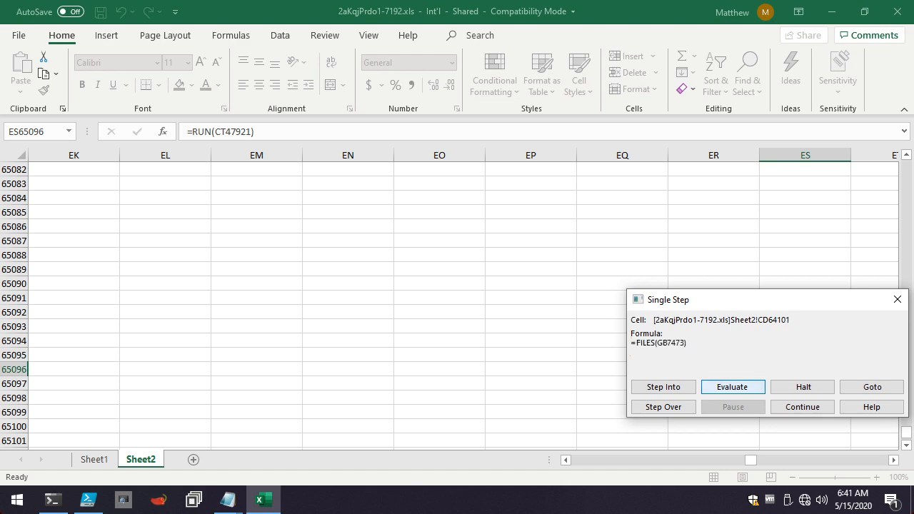
Execute the FILES(GB7473) check in CD64101 and follow the macro to the obfuscated fill formula in DR40705.
key("Return")
Evaluate DR40705's leading CHAR terms to decode the start of its formula, "=IF(ISERROR(R[2339".
key("Return")
key("Return")
key("Return")
key("Return")
key("Return")
key("Return")
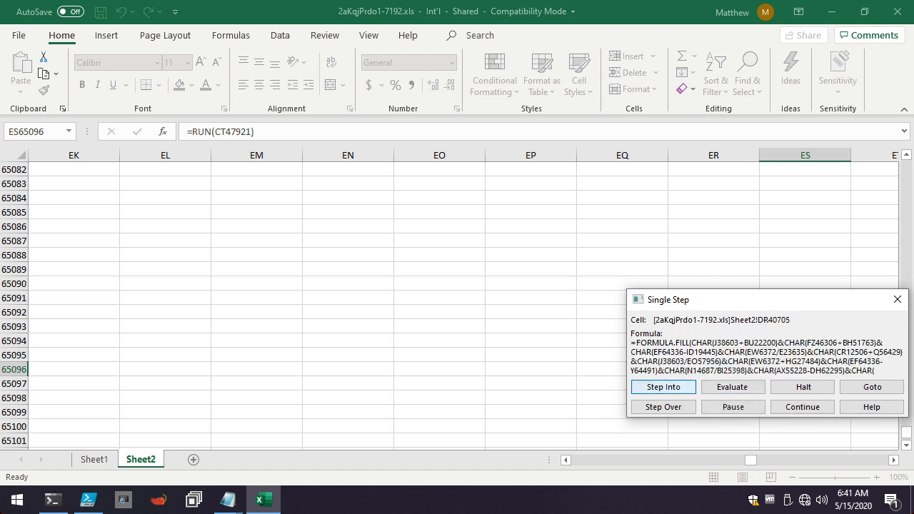
key("Return")
key("Return")
key("Return")
key("Return")
key("Return")
key("Return")
key("Return")
key("Return")
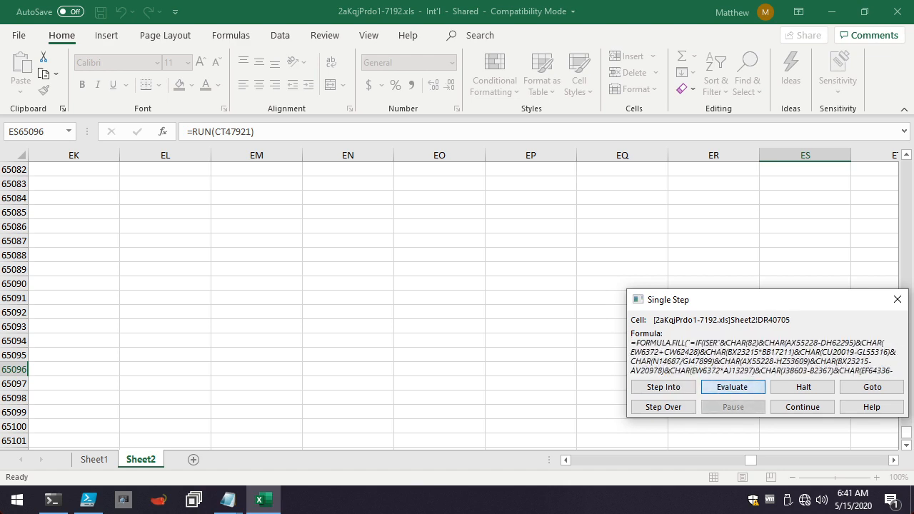
key("Return")
key("Return")
key("Return")
key("Return")
key("Return")
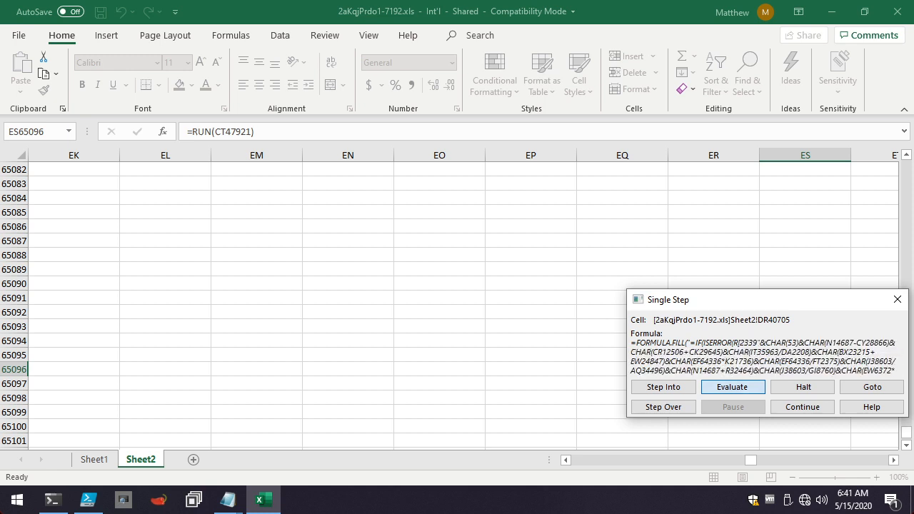
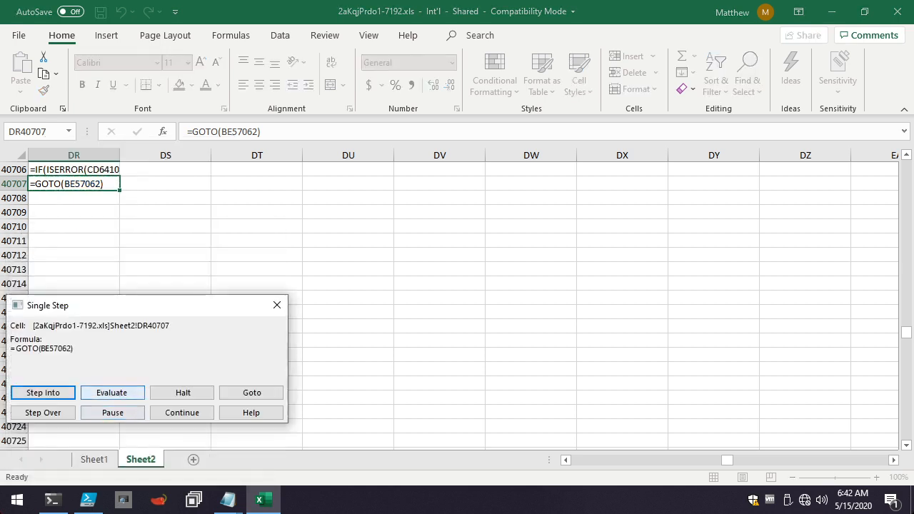
Follow the GOTO in DR40707 to BE57062 and single-step through the SET.VALUE and GOTO cells as far as B2861.
key("Return")
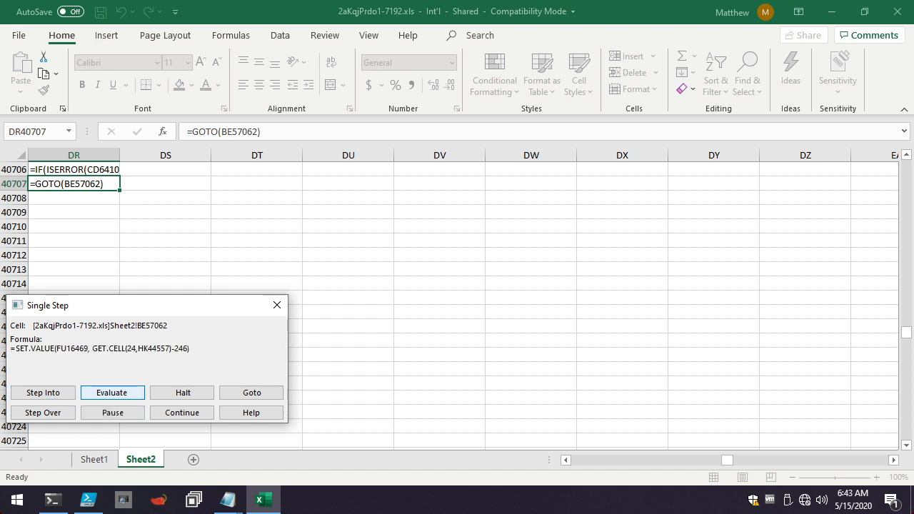
key("Return")
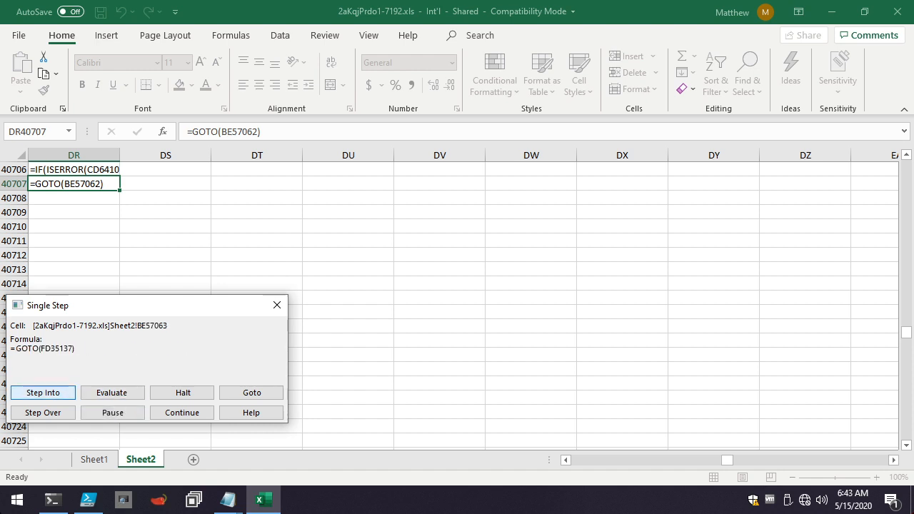
key("Return")
key("Return")
key("Return")
key("Return")
key("Return")
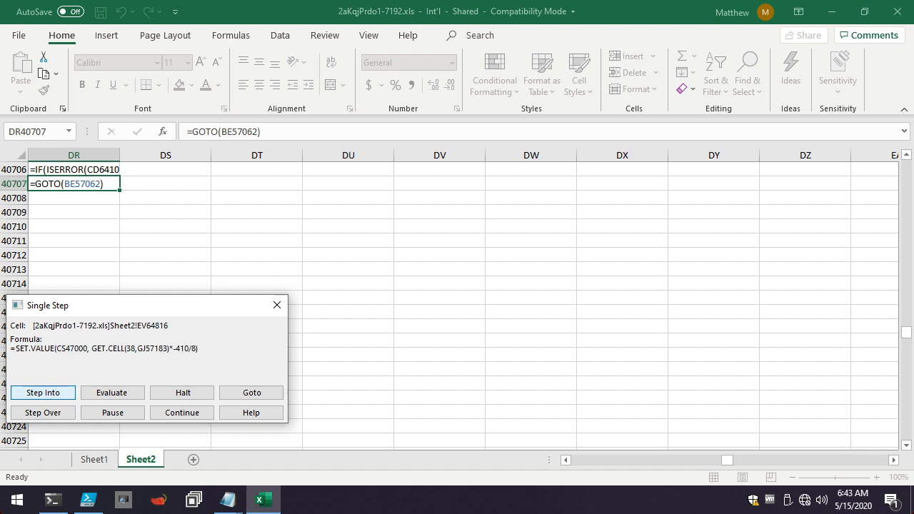
Single-step through the SET.VALUE cells from B2861 via GT35356 and CK612 to the obfuscated fill formula in FV37907.
key("Return")
key("Return")
key("Return")
key("Return")
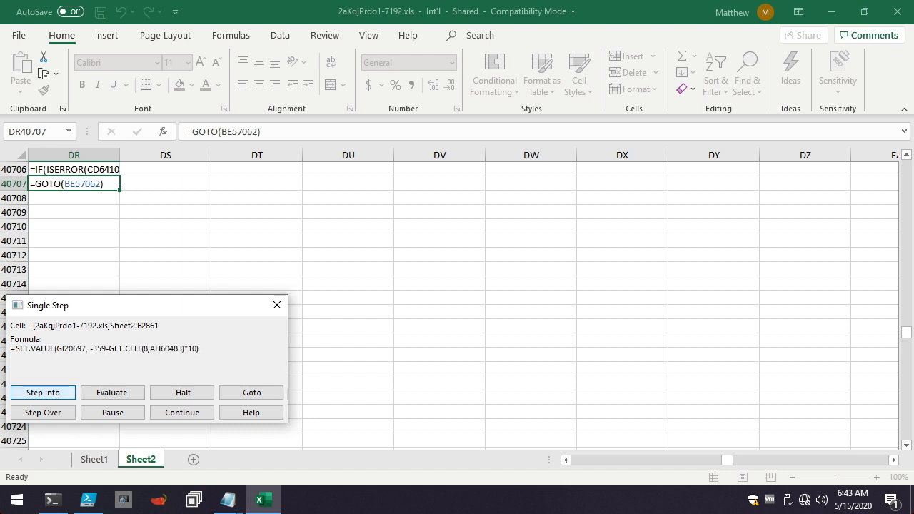
key("Return")
key("Return")
key("Return")
key("Return")
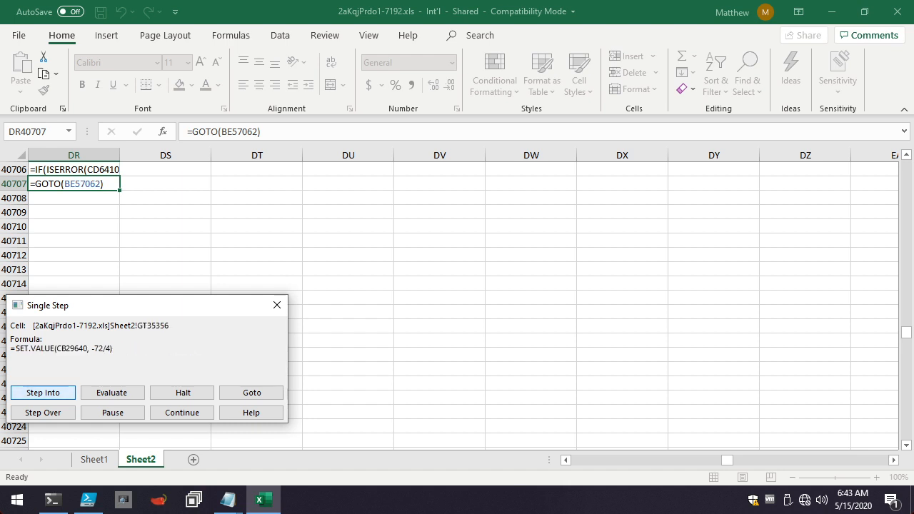
key("Return")
key("Return")
key("Return")
key("Return")
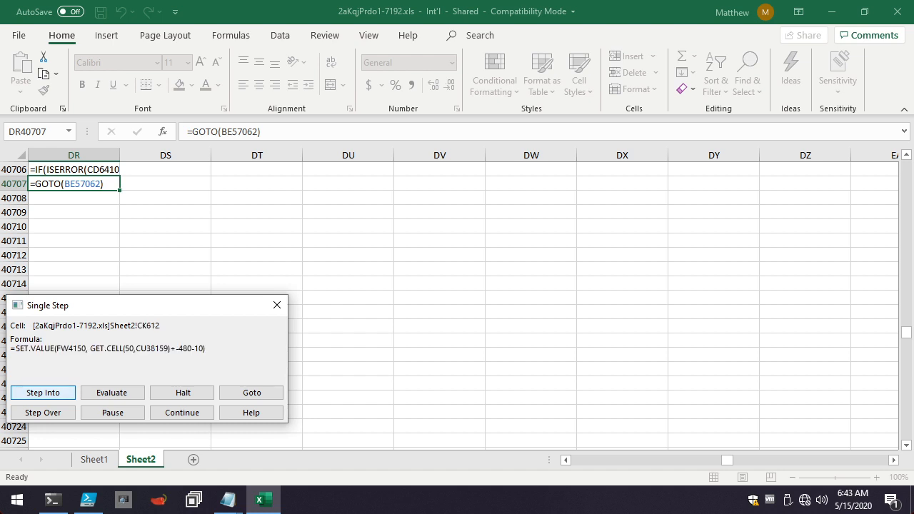
Evaluate FV37907's leading CHAR terms to decode the start of its file path, "C:\Users\Public\y".
key("Return")
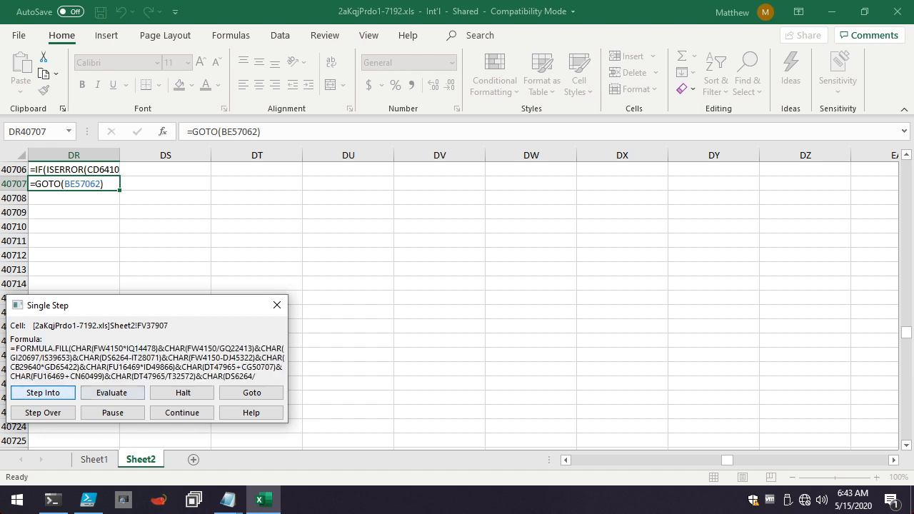
key("Tab")
key("Return")
key("Return")
key("Return")
key("Return")
key("Return")
key("Return")
key("Return")
key("Return")
key("Return")
key("Return")
key("Return")
key("Return")
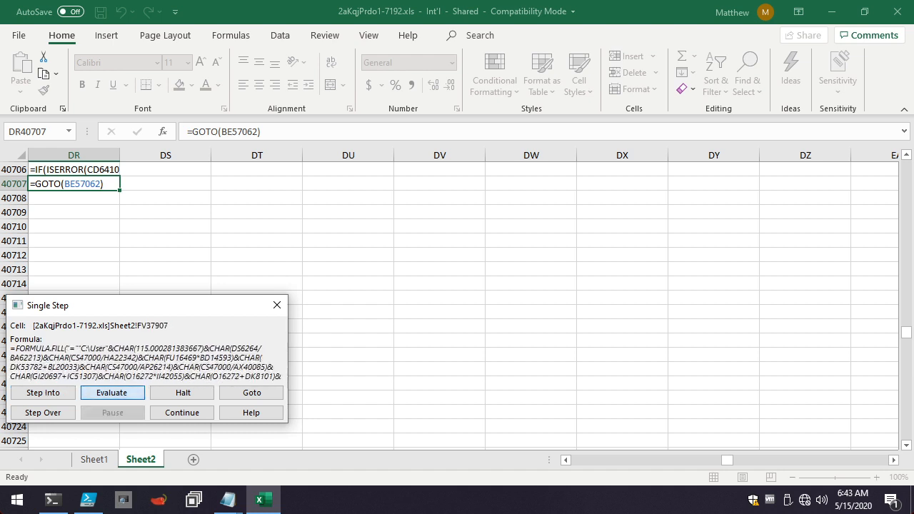
Evaluate FV37907's remaining terms to complete the path C:\Users\Public\yOjW.html, fill it into V56104 and continue to BZ39241.
key("Return")
key("Return")
key("Return")
key("Return")
key("Return")
key("Return")
key("Return")
key("Return")
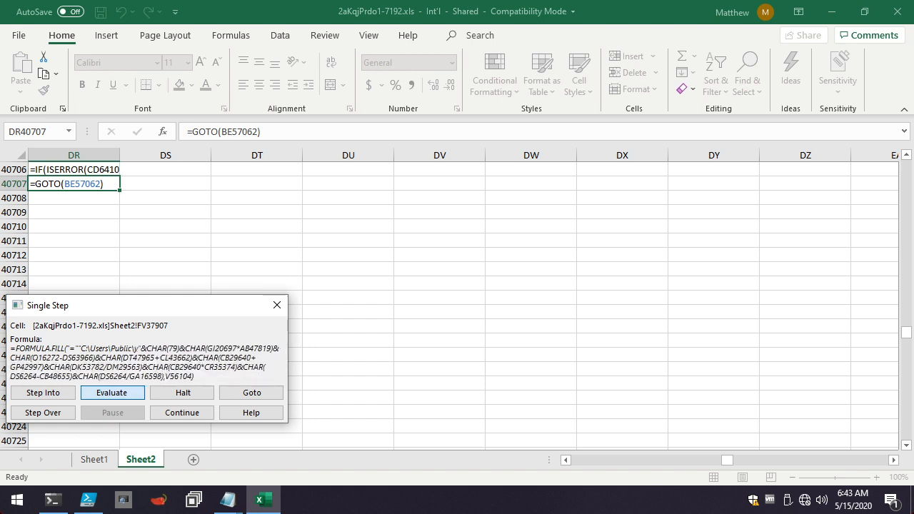
key("Return")
key("Return")
key("Return")
key("Return")
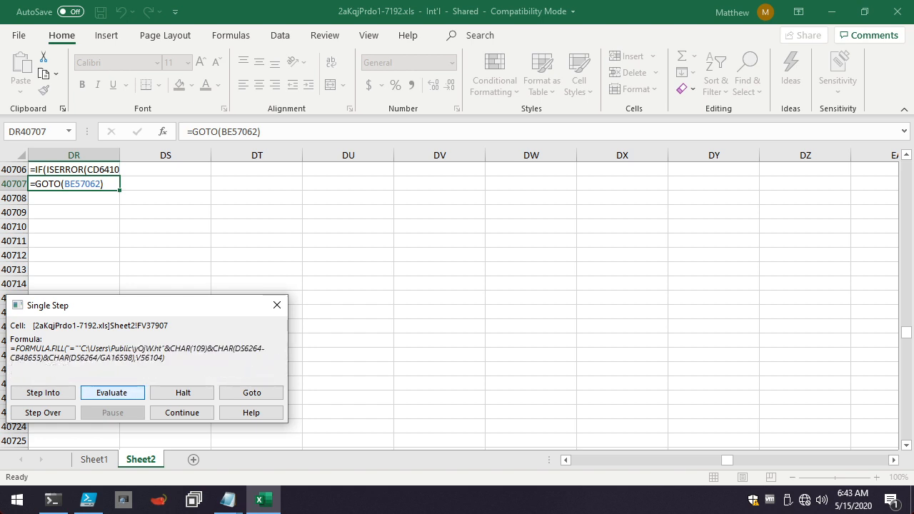
key("Return")
key("Return")
key("Return")
key("Return")
key("Return")
key("Return")
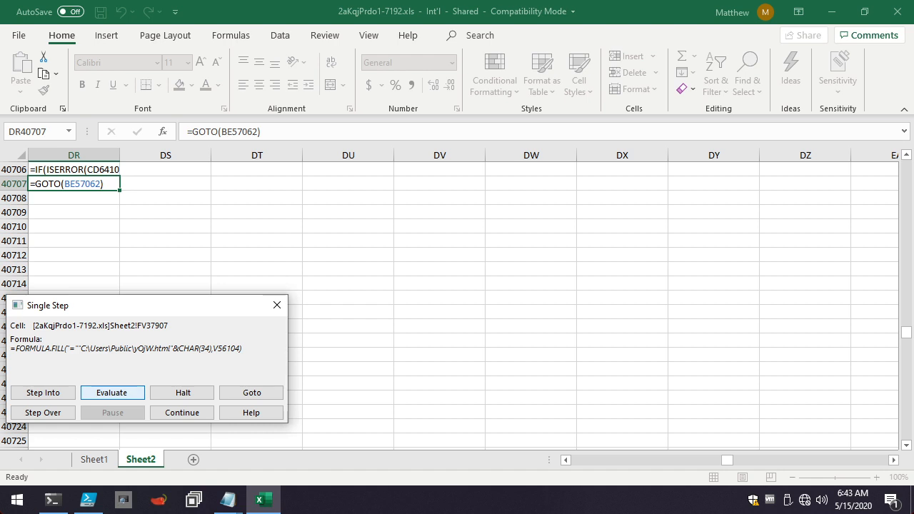
key("Return")
key("Return")
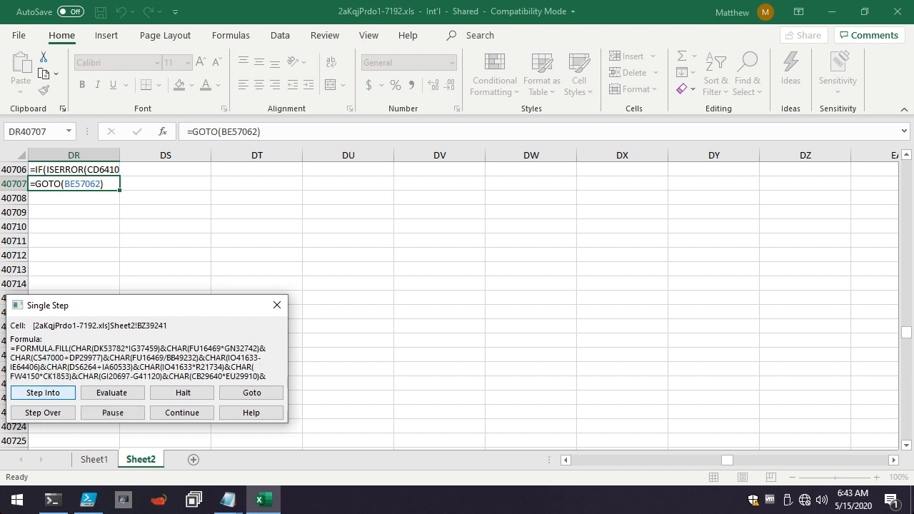
left_click(113, 393)
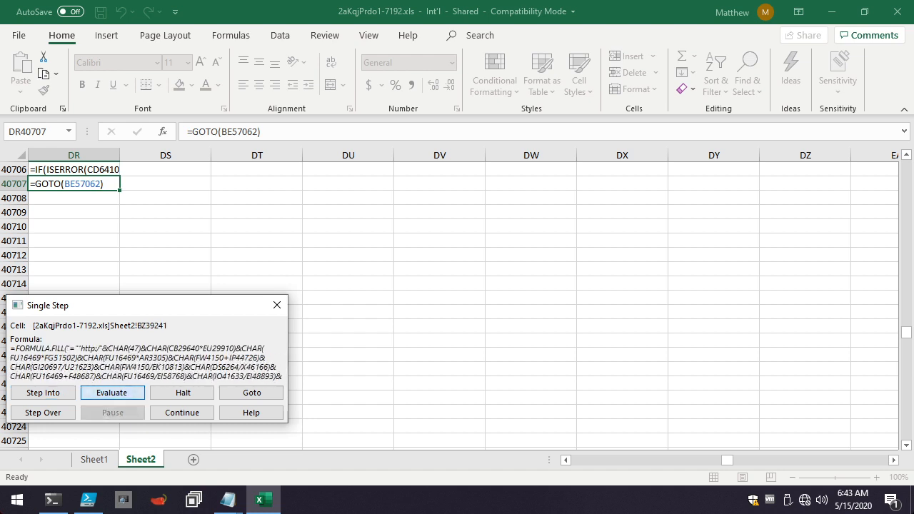
key("Return")
key("Return")
key("Return")
key("Return")
key("Return")
key("Return")
key("Return")
key("Return")
key("Return")
key("Return")
key("Return")
key("Return")
key("Return")
key("Return")
key("Return")
key("Return")
key("Return")
key("Return")
key("Return")
key("Return")
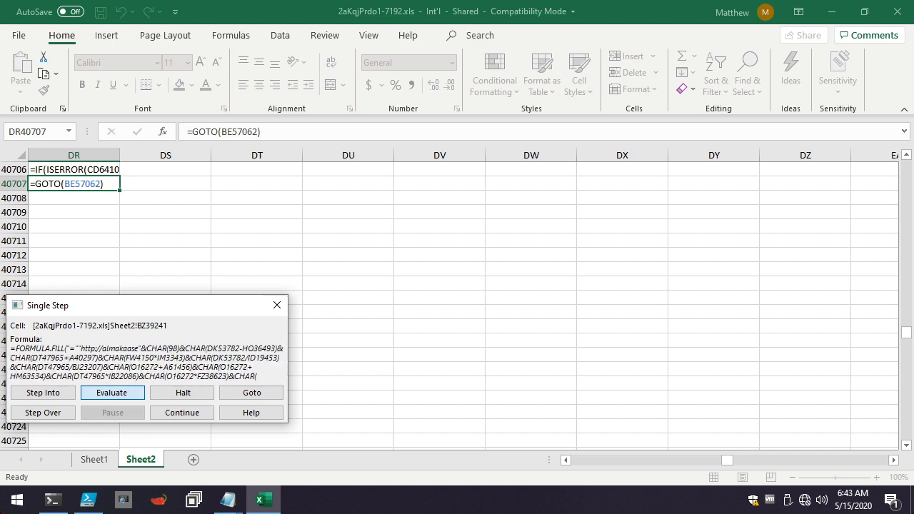
key("Return")
key("Return")
key("Return")
key("Return")
key("Return")
key("Return")
key("Return")
key("Return")
key("Return")
key("Return")
key("Return")
key("Return")
key("Return")
key("Return")
key("Return")
key("Return")
key("Return")
key("Return")
key("Return")
key("Return")
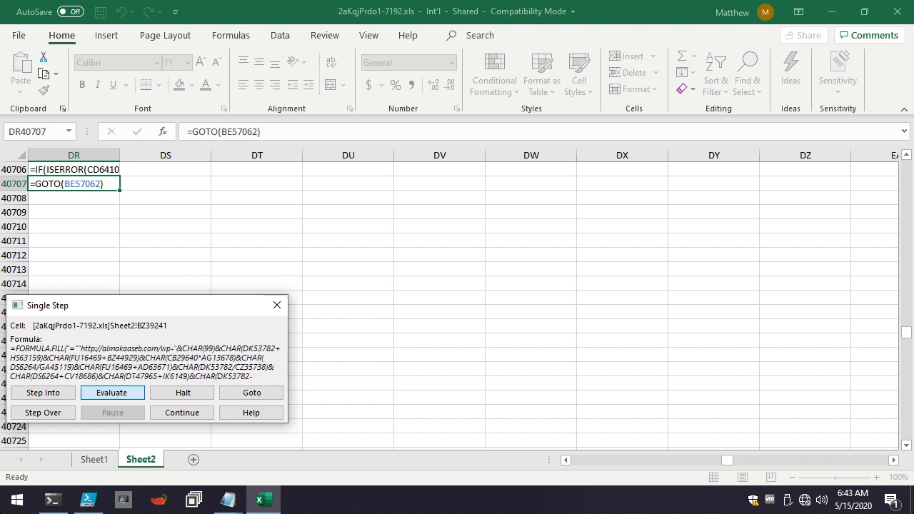
key("Return")
key("Return")
key("Return")
key("Return")
key("Return")
key("Return")
key("Return")
key("Return")
key("Return")
key("Return")
key("Return")
key("Return")
key("Return")
key("Return")
key("Return")
key("Return")
key("Return")
key("Return")
key("Return")
key("Return")
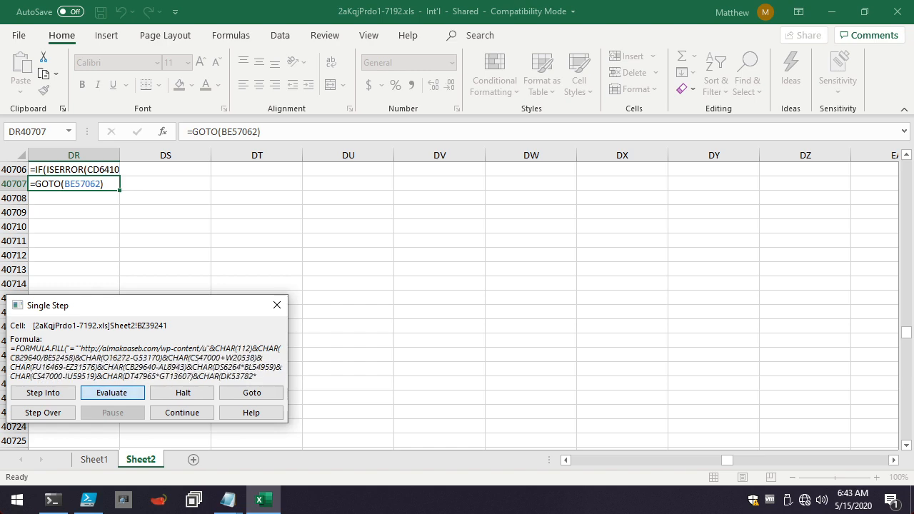
key("Return")
key("Return")
key("Return")
key("Return")
key("Return")
key("Return")
key("Return")
key("Return")
key("Return")
key("Return")
key("Return")
key("Return")
key("Return")
key("Return")
key("Return")
key("Return")
key("Return")
key("Return")
key("Return")
key("Return")
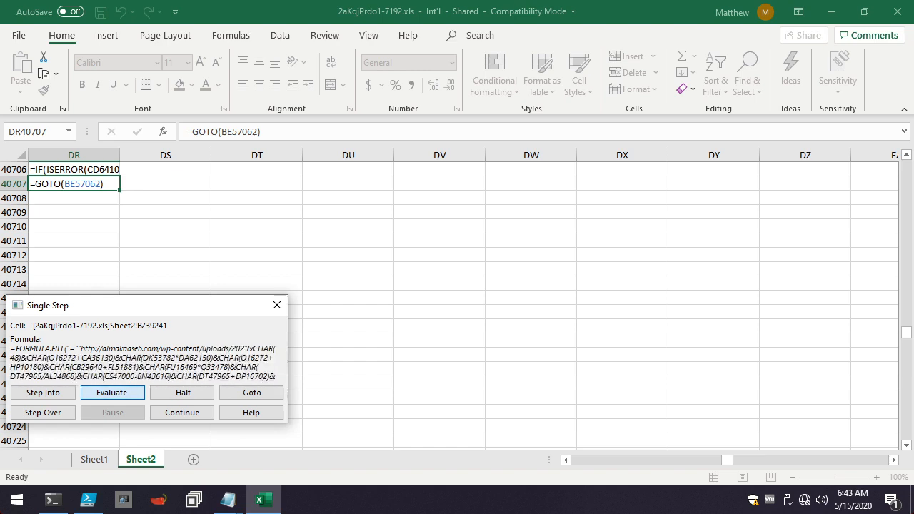
key("Return")
key("Return")
key("Return")
key("Return")
key("Return")
key("Return")
key("Return")
key("Return")
key("Return")
key("Return")
key("Return")
key("Return")
key("Return")
key("Return")
key("Return")
key("Return")
key("Return")
key("Return")
key("Return")
key("Return")
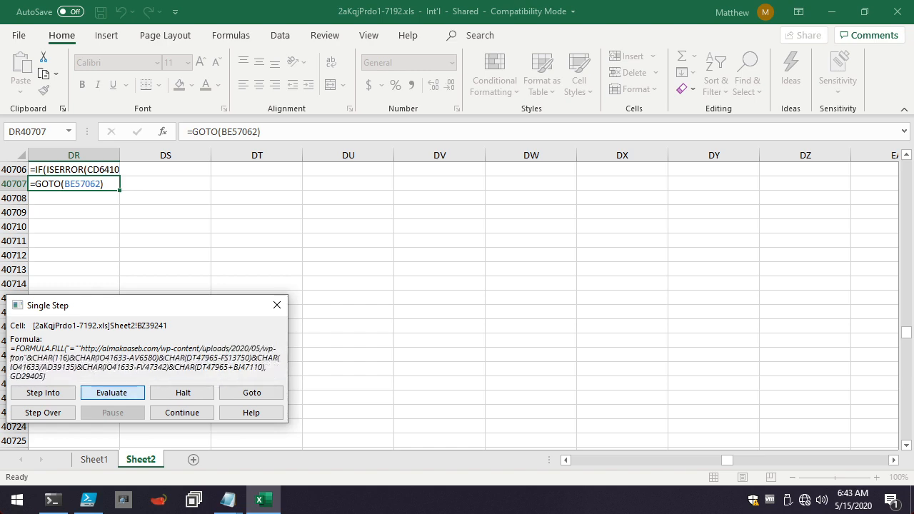
key("Return")
key("Return")
key("Return")
key("Return")
key("Return")
key("Return")
key("Return")
key("Return")
key("Return")
key("Return")
key("Return")
key("Return")
key("Return")
key("Return")
key("Return")
key("Return")
key("Return")
key("Return")
key("Return")
key("Return")
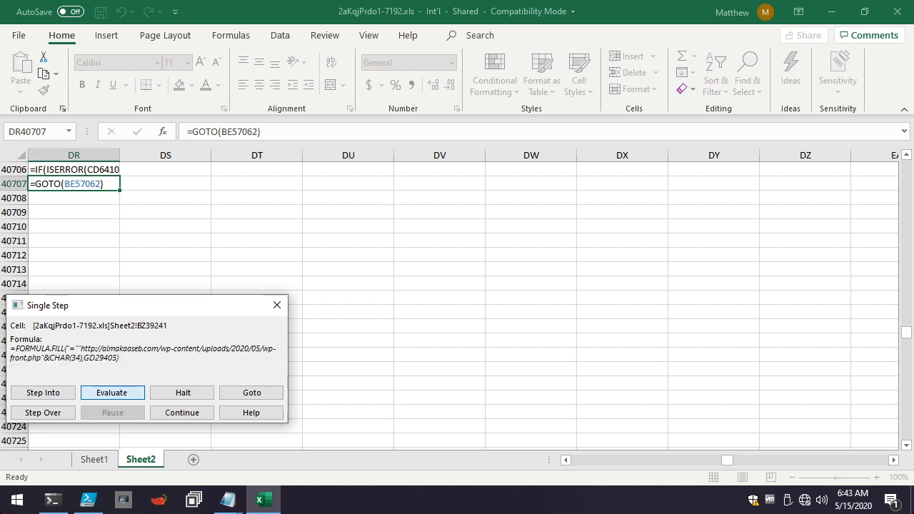
key("Return")
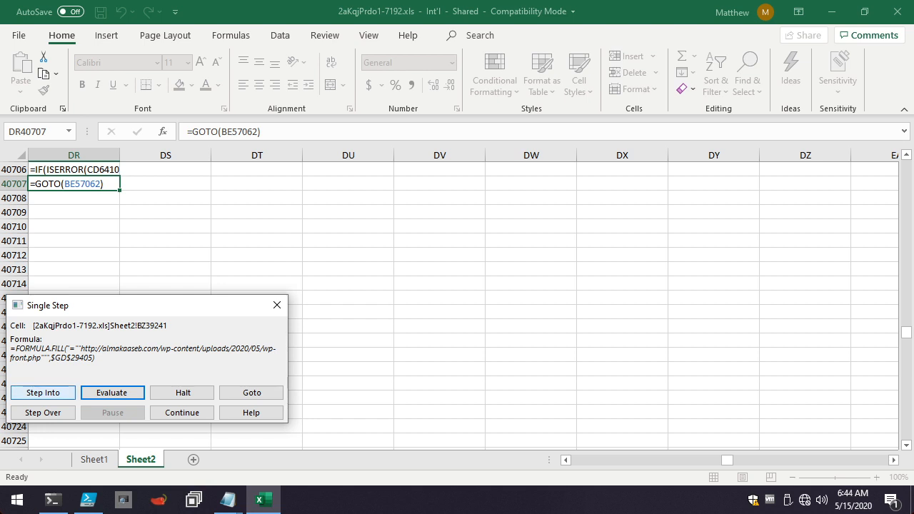
left_click(55, 393)
left_click(56, 393)
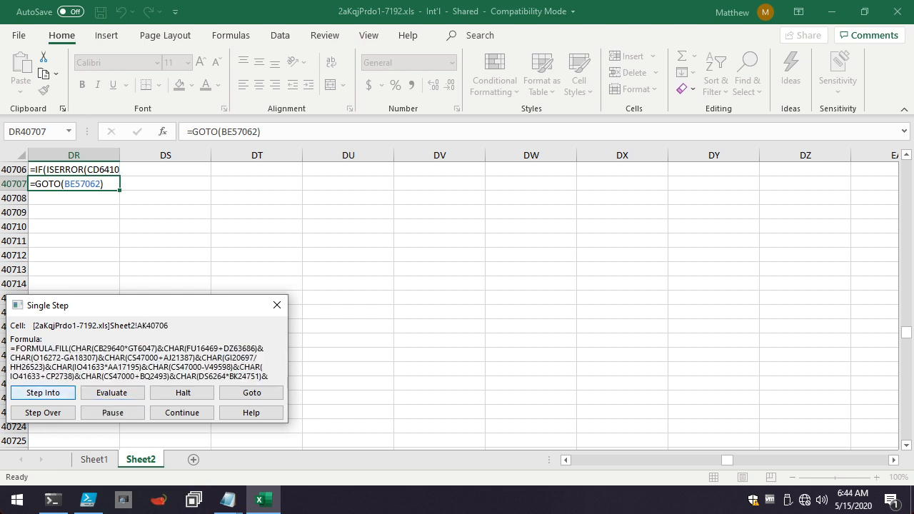
Evaluate AK40706's leading CHAR terms to decode the start of its CALL formula, including the urlmon library name.
left_click(112, 393)
key("Return")
key("Return")
key("Return")
key("Return")
key("Return")
key("Return")
key("Return")
key("Return")
key("Return")
key("Return")
key("Return")
key("Return")
key("Return")
key("Return")
key("Return")
key("Return")
key("Return")
key("Return")
key("Return")
key("Return")
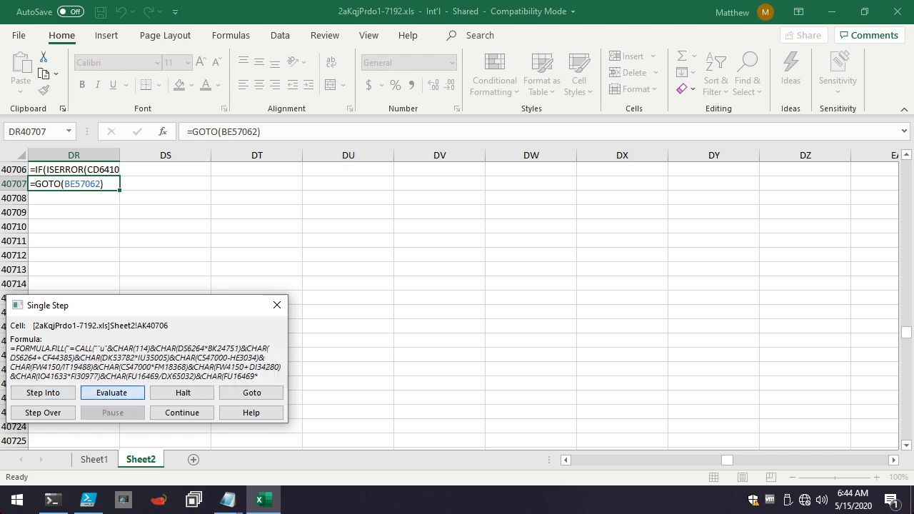
key("Return")
key("Return")
key("Return")
key("Return")
key("Return")
key("Return")
key("Return")
key("Return")
key("Return")
key("Return")
key("Return")
key("Return")
key("Return")
key("Return")
key("Return")
key("Return")
key("Return")
key("Return")
key("Return")
key("Return")
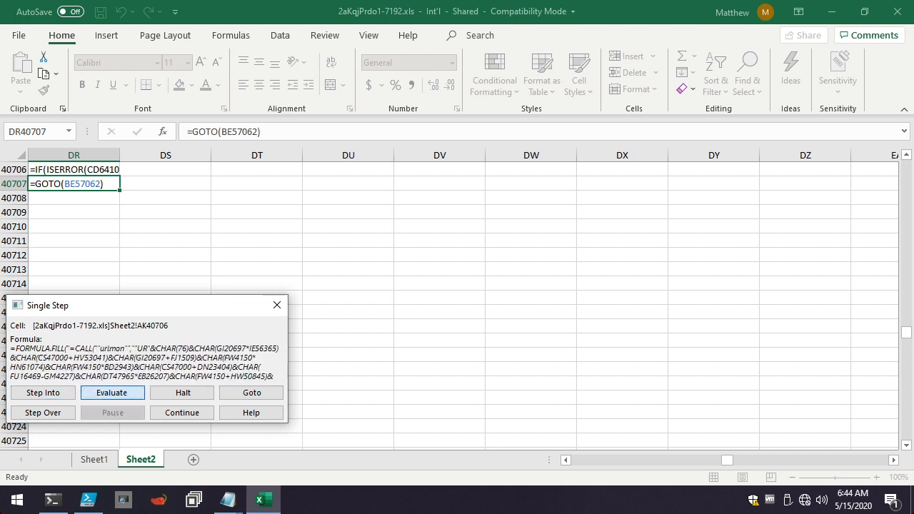
Decode AK40706's function name through "URLDownloadTo" and execute the rest of the fill formula, reaching the GOTO in AK40707.
key("Return")
key("Return")
key("Return")
key("Return")
key("Return")
key("Return")
key("Return")
key("Return")
key("Return")
key("Return")
key("Return")
key("Return")
key("Return")
key("Return")
key("Return")
key("Return")
key("Return")
key("Return")
key("Return")
key("Return")
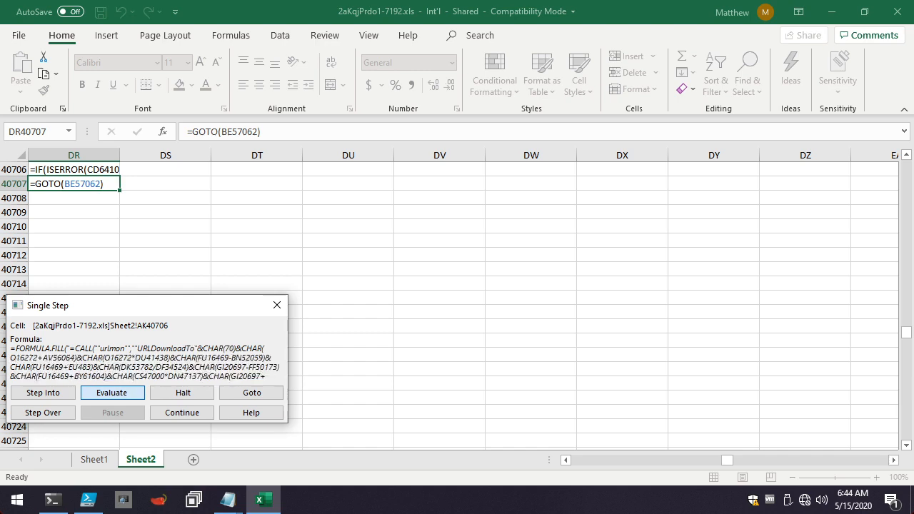
left_click(43, 393)
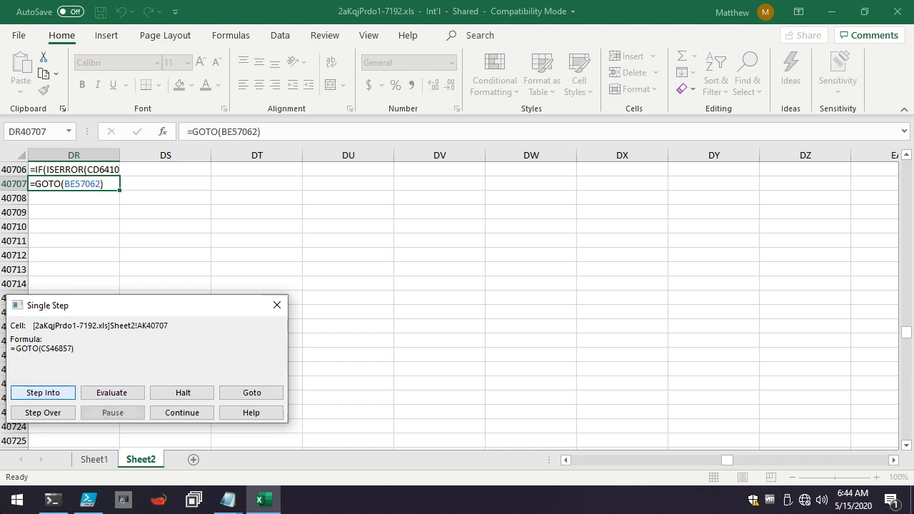
Follow the GOTO to CS46857, decode its formula through "=FILES(R[-9119" and execute the fill into IO65223.
left_click(112, 393)
key("Return")
key("Return")
key("Return")
key("Return")
key("Return")
key("Return")
key("Return")
key("Return")
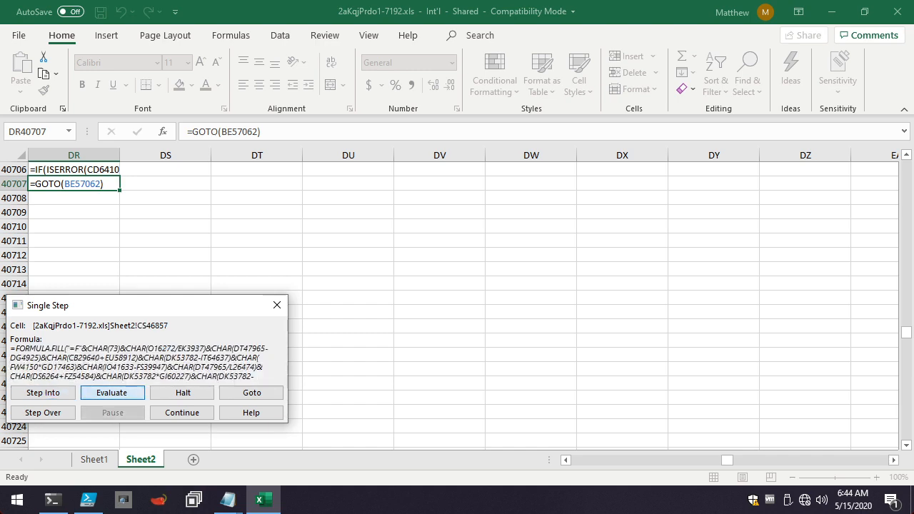
key("Return")
key("Return")
key("Return")
key("Return")
key("Return")
key("Return")
key("Return")
key("Return")
key("Return")
key("Return")
key("Return")
key("Return")
key("Return")
key("Return")
key("Return")
key("Return")
key("Return")
key("Return")
key("Return")
key("Return")
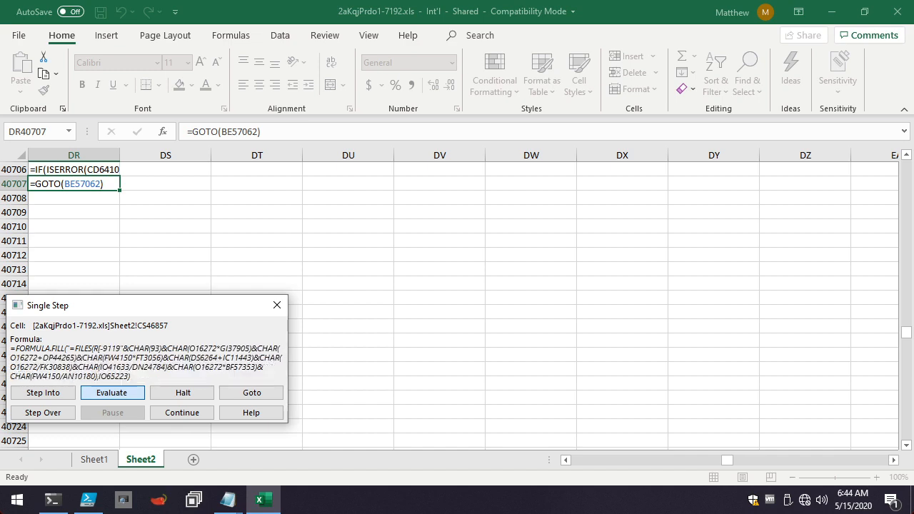
key("Return")
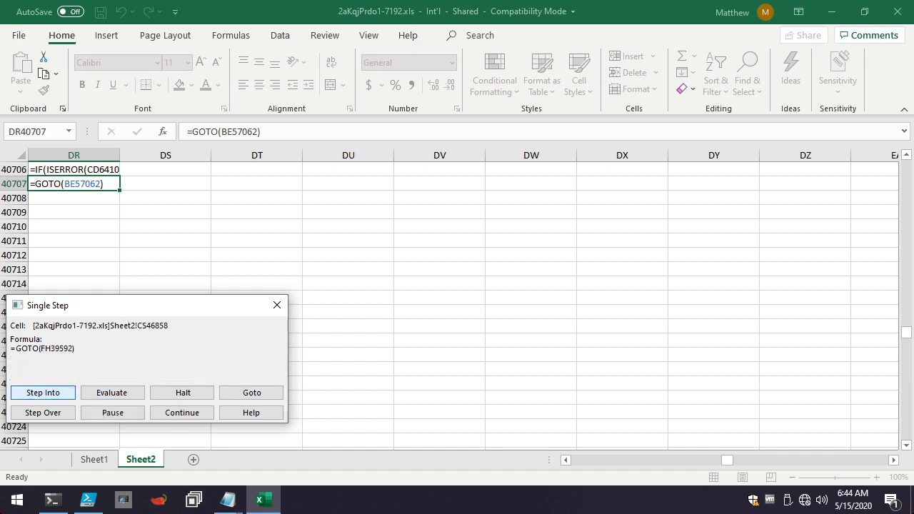
Follow the GOTO to FH39592 and evaluate its CHAR terms to decode the "=IF(ISERROR(R[61778]C[30])" condition and the start of RUN.
left_click(112, 393)
key("Return")
key("Return")
key("Return")
key("Return")
key("Return")
key("Return")
key("Return")
key("Return")
key("Return")
key("Return")
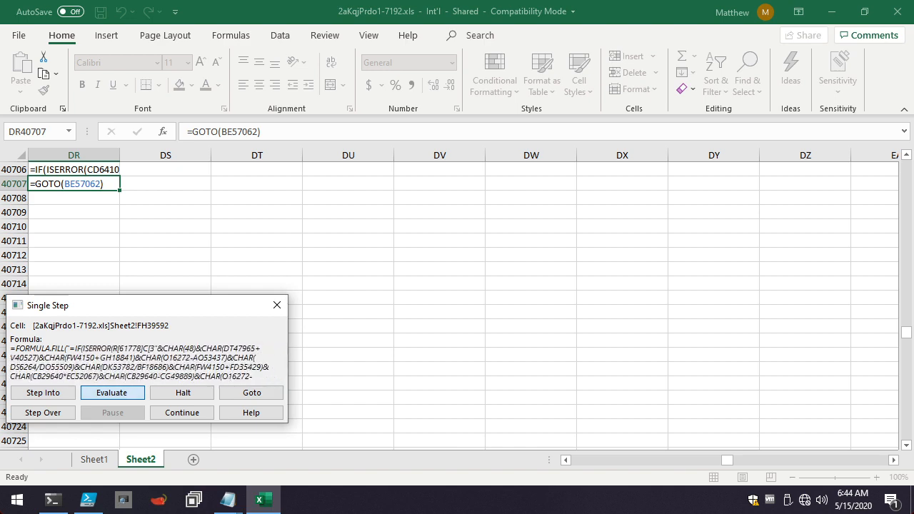
key("Return")
key("Return")
key("Return")
key("Return")
key("Return")
key("Return")
key("Return")
key("Return")
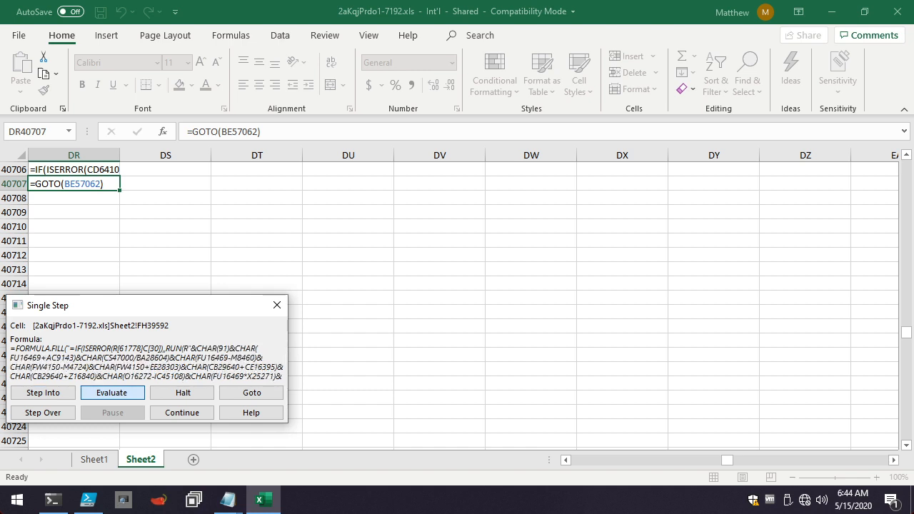
Evaluate FH39592's remaining terms to complete RUN(R[43777]C[-86]), fill the formula into HK3445 and continue to FH39593.
key("Return")
key("Return")
key("Return")
key("Return")
key("Return")
key("Return")
key("Return")
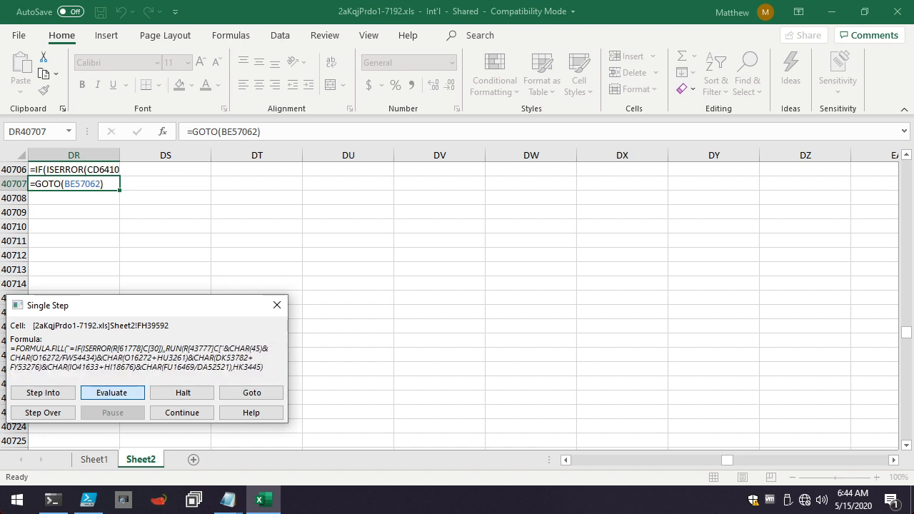
key("Return")
key("Return")
key("Return")
key("Return")
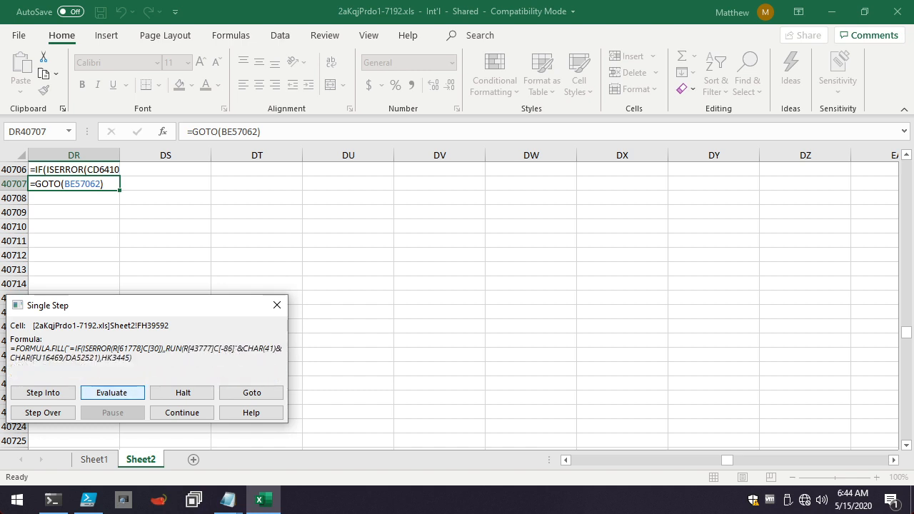
key("Return")
key("Return")
key("Return")
key("Return")
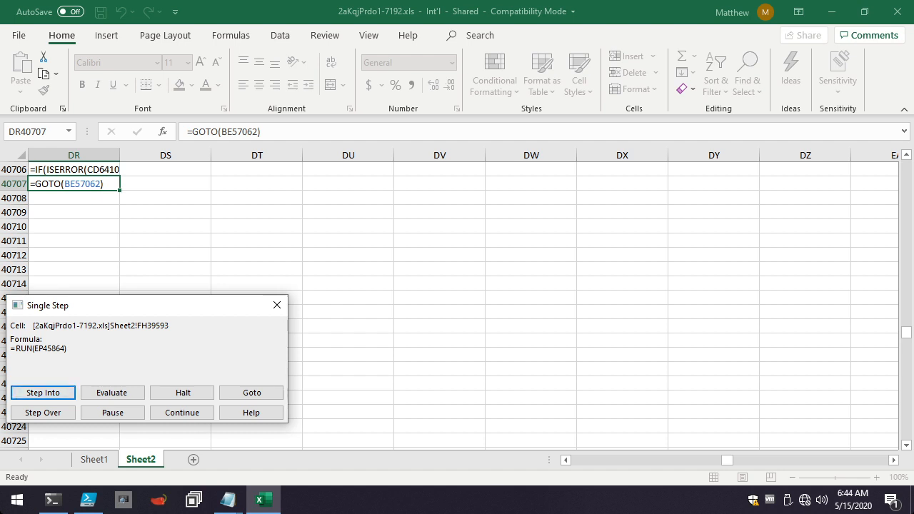
left_click(43, 393)
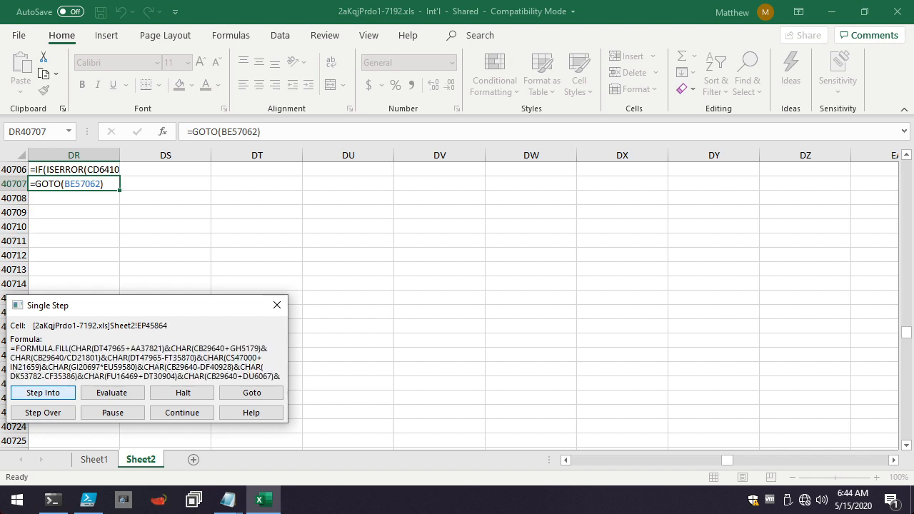
left_click(112, 393)
left_click(112, 393)
key("Return")
key("Return")
key("Return")
key("Return")
key("Return")
key("Return")
key("Return")
key("Return")
key("Return")
key("Return")
key("Return")
key("Return")
key("Return")
key("Return")
key("Return")
key("Return")
key("Return")
key("Return")
key("Return")
key("Return")
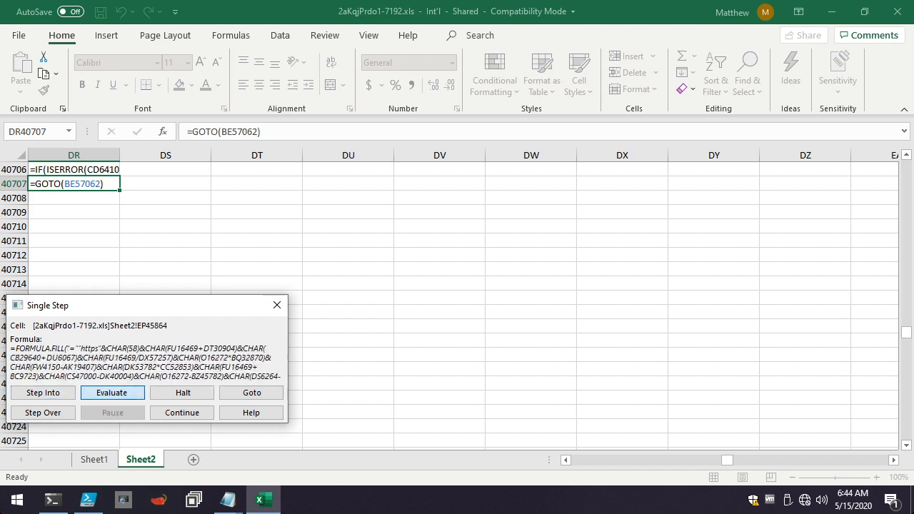
key("Return")
key("Return")
key("Return")
key("Return")
key("Return")
key("Return")
key("Return")
key("Return")
key("Return")
key("Return")
key("Return")
key("Return")
key("Return")
key("Return")
key("Return")
key("Return")
key("Return")
key("Return")
key("Return")
key("Return")
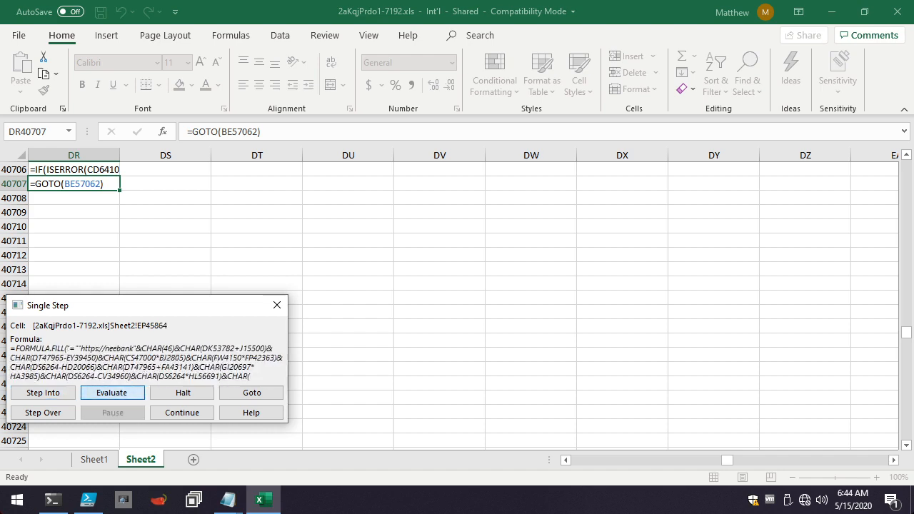
Continue evaluating EP45864's CHAR terms to decode the URL's ".com/wp-content/uploads/" part.
key("Return")
key("Return")
key("Return")
key("Return")
key("Return")
key("Return")
key("Return")
key("Return")
key("Return")
key("Return")
key("Return")
key("Return")
key("Return")
key("Return")
key("Return")
key("Return")
key("Return")
key("Return")
key("Return")
key("Return")
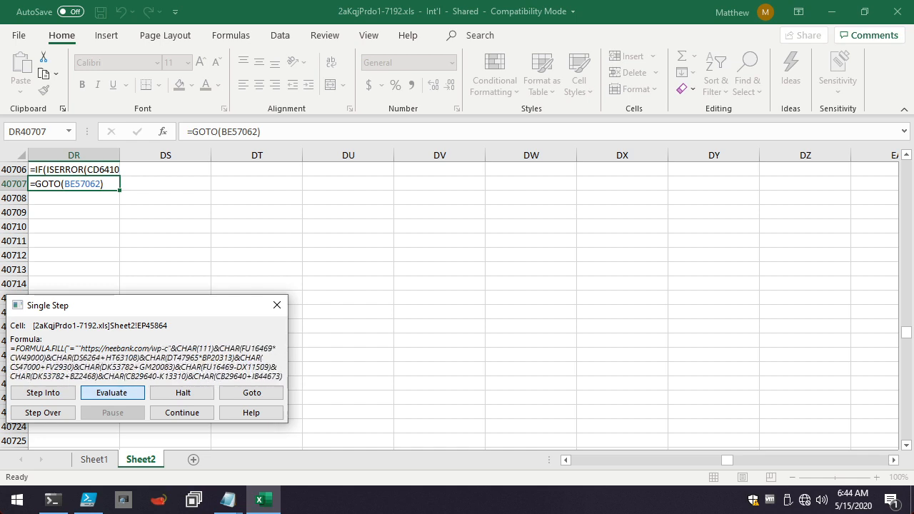
key("Return")
key("Return")
key("Return")
key("Return")
key("Return")
key("Return")
key("Return")
key("Return")
key("Return")
key("Return")
key("Return")
key("Return")
key("Return")
key("Return")
key("Return")
key("Return")
key("Return")
key("Return")
key("Return")
key("Return")
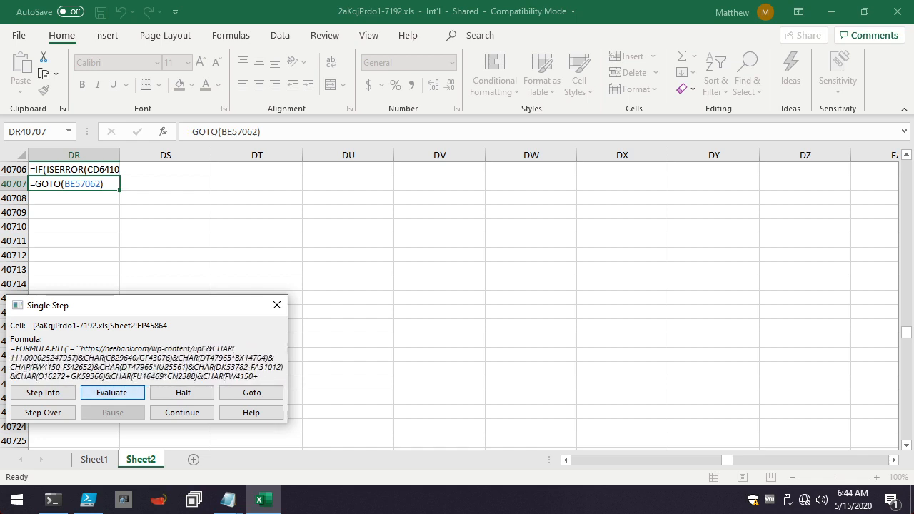
key("Return")
key("Return")
key("Return")
key("Return")
key("Return")
key("Return")
key("Return")
key("Return")
key("Return")
key("Return")
key("Return")
key("Return")
key("Return")
key("Return")
key("Return")
key("Return")
key("Return")
key("Return")
key("Return")
key("Return")
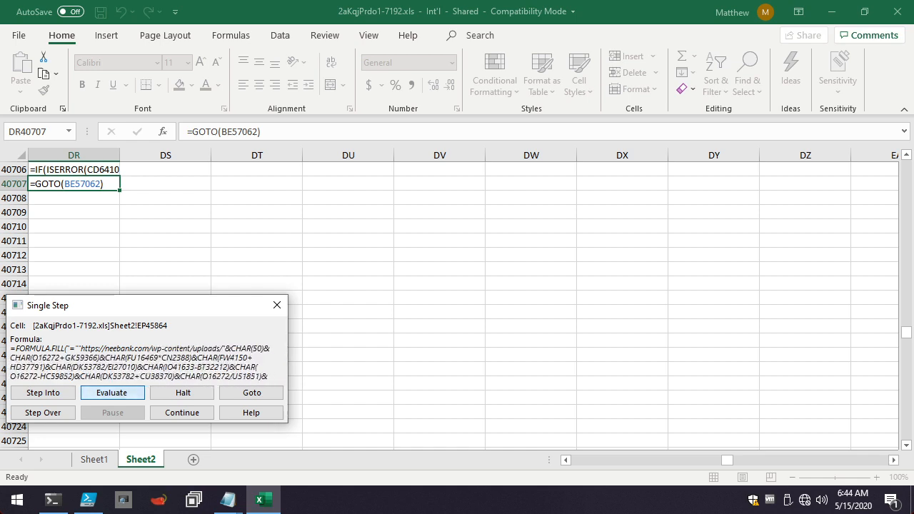
Decode EP45864's URL path through "2020/05/w" and execute the rest of the fill formula, reaching the GOTO in EP45865.
key("Return")
key("Return")
key("Return")
key("Return")
key("Return")
key("Return")
key("Return")
key("Return")
key("Return")
key("Return")
key("Return")
key("Return")
key("Return")
key("Return")
key("Return")
key("Return")
key("Return")
key("Return")
key("Return")
key("Return")
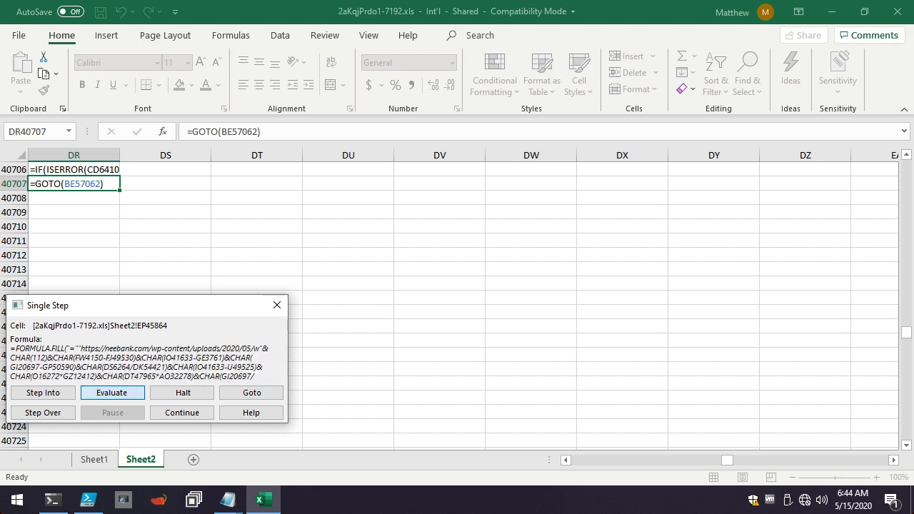
key("Return")
key("Return")
key("Return")
key("Return")
key("Return")
key("Return")
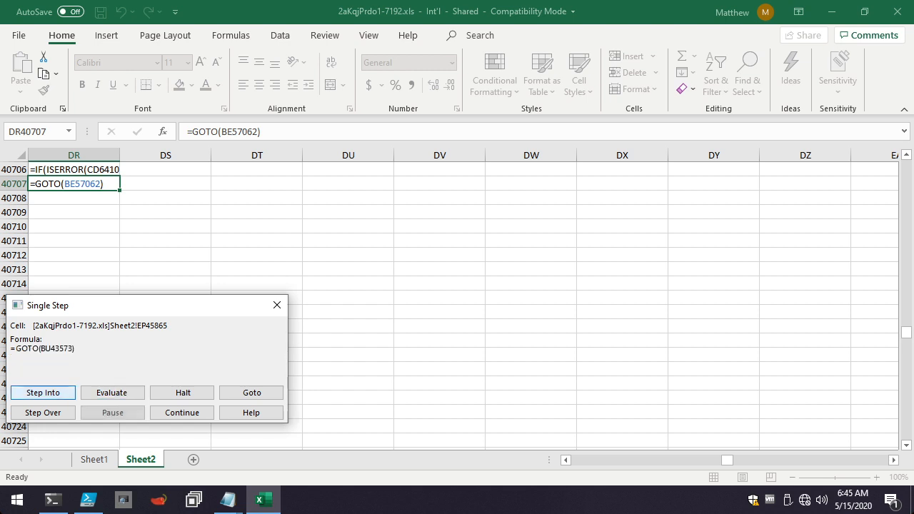
Follow the GOTO to BU43573, decode the start of its CALL to "urlmon", and execute the fill to reach BU43574.
key("e")
key("e")
key("e")
key("e")
key("e")
key("e")
key("e")
key("e")
key("e")
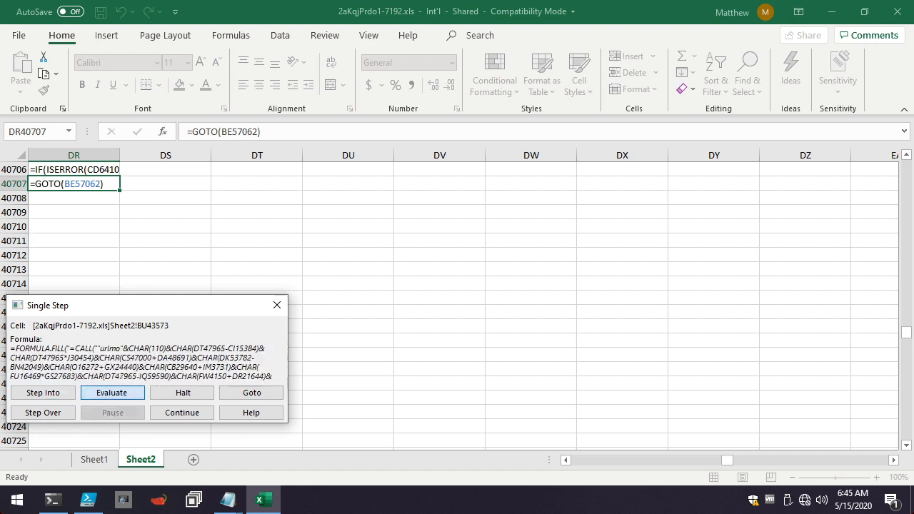
key("e")
key("e")
key("e")
key("e")
key("e")
key("e")
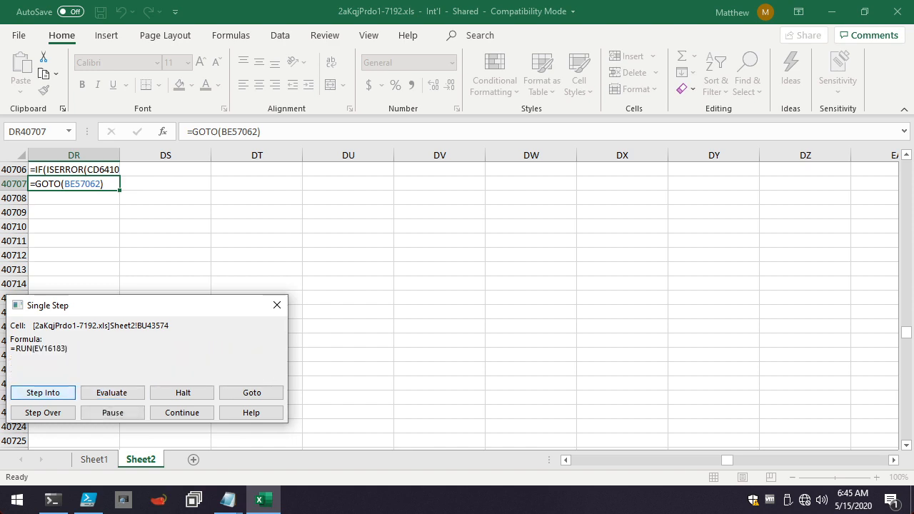
Follow the RUN to EV16183 and evaluate its CHAR terms to decode "The workbook cannot be opened or repaired by Micr".
key("e")
key("e")
key("e")
key("e")
key("e")
key("e")
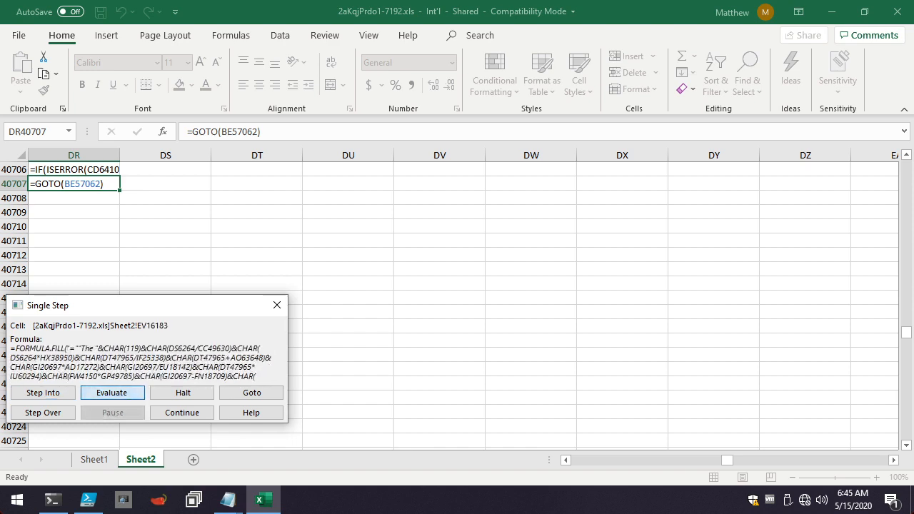
key("e")
key("e")
key("e")
key("e")
key("e")
key("e")
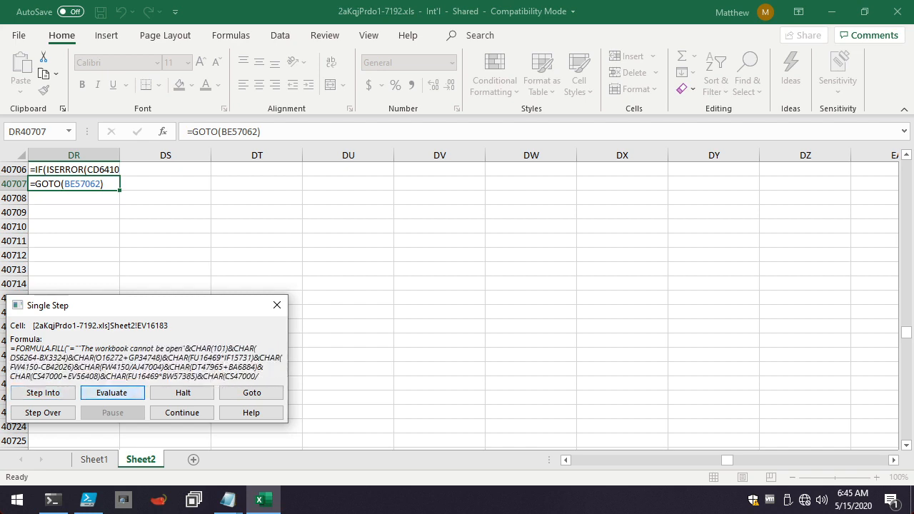
key("e")
key("e")
key("e")
key("e")
key("e")
key("e")
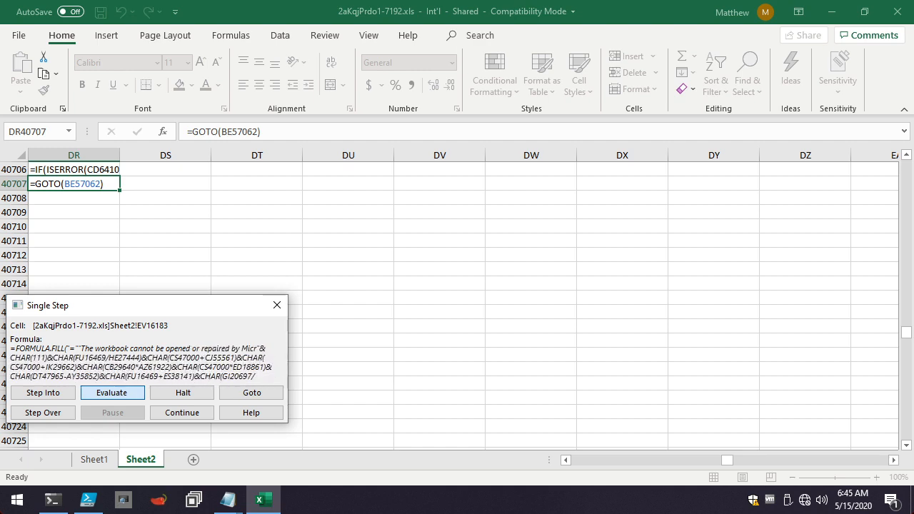
Evaluate EV16183's remaining CHAR terms to complete the message with "Microsoft Excel because it's corrupt." and resolve the fill target IP28226.
key("e")
key("e")
key("e")
key("e")
key("e")
key("e")
key("e")
key("e")
key("e")
key("e")
key("e")
key("e")
key("e")
key("e")
key("e")
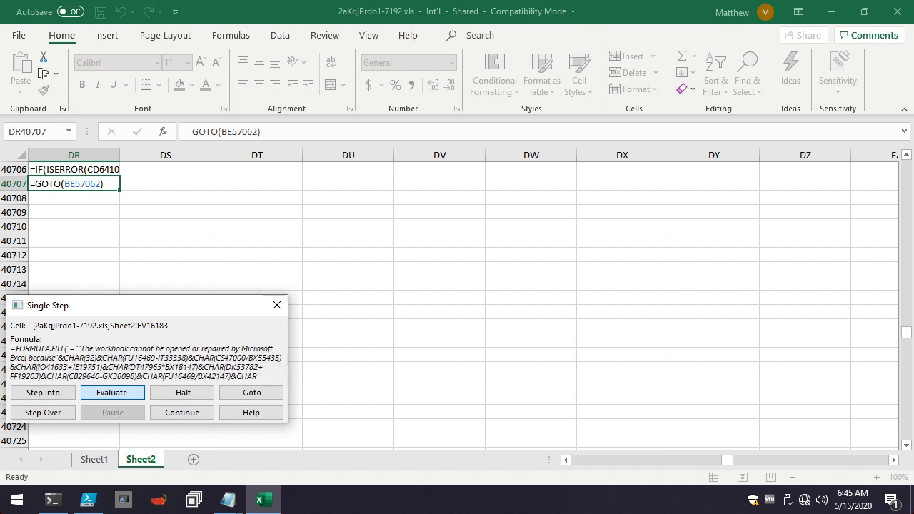
key("e")
key("e")
key("e")
key("e")
key("e")
key("e")
key("e")
key("e")
key("e")
key("e")
key("e")
key("e")
key("e")
key("e")
key("e")
key("e")
key("e")
key("e")
key("e")
key("e")
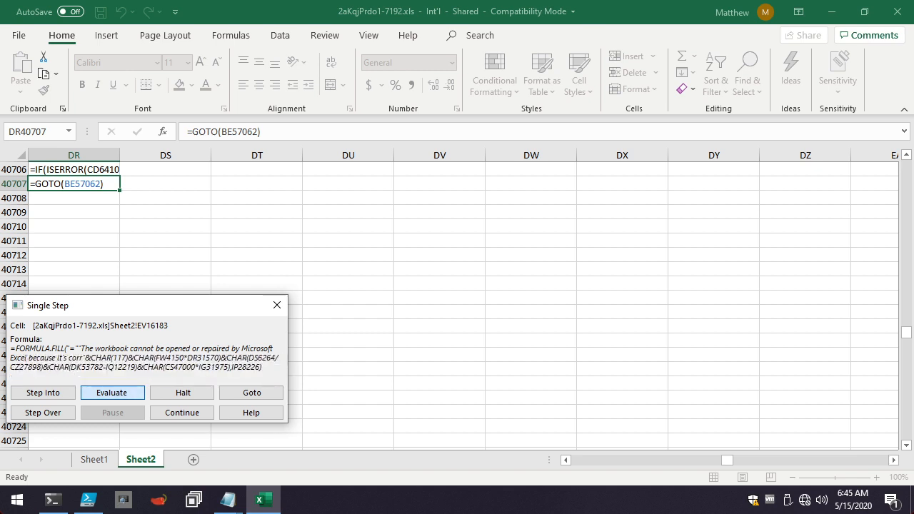
key("e")
key("e")
key("e")
key("e")
key("e")
key("e")
key("e")
key("e")
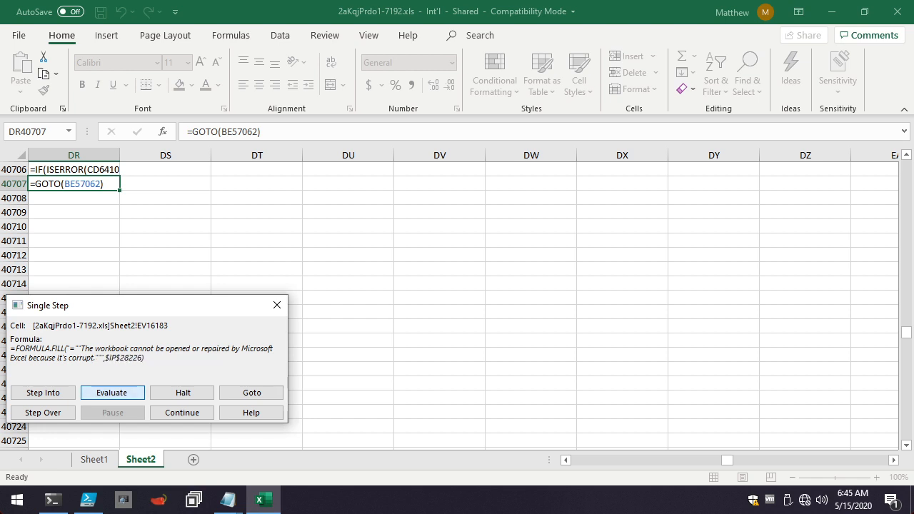
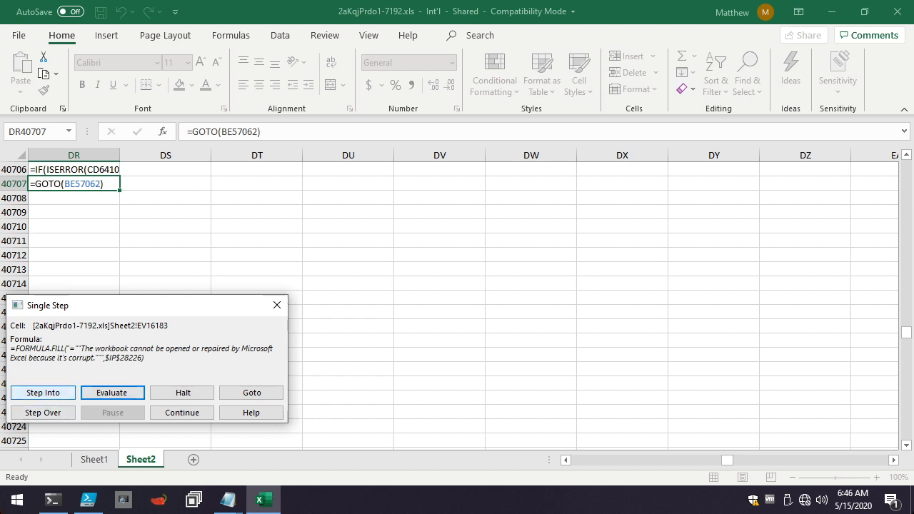
Execute EV16183's fill, follow the GOTO to IO37710, and evaluate its first CHAR terms to decode "=ALERT(".
left_click(43, 393)
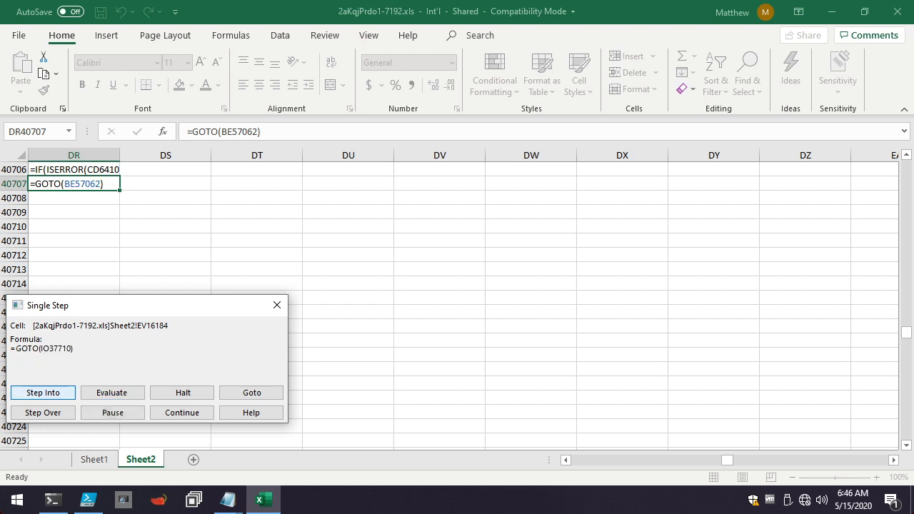
left_click(43, 393)
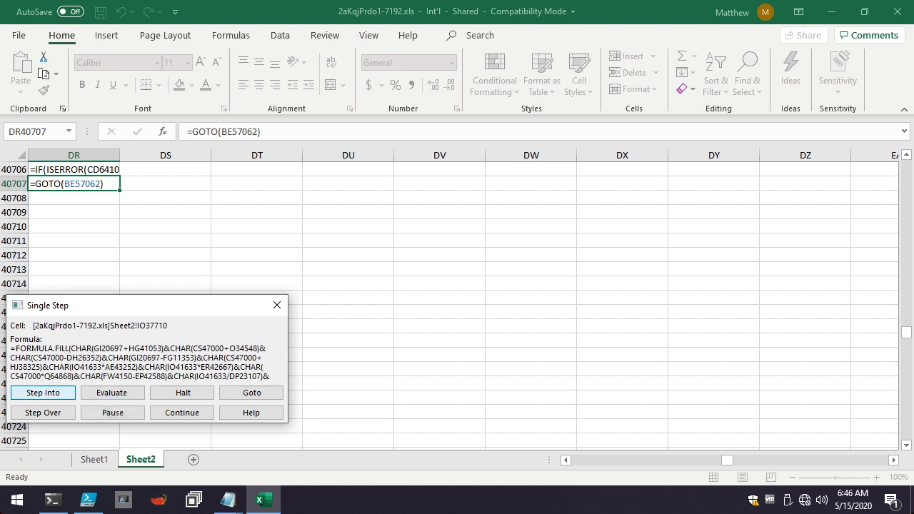
left_click(113, 393)
left_click(112, 393)
left_click(112, 393)
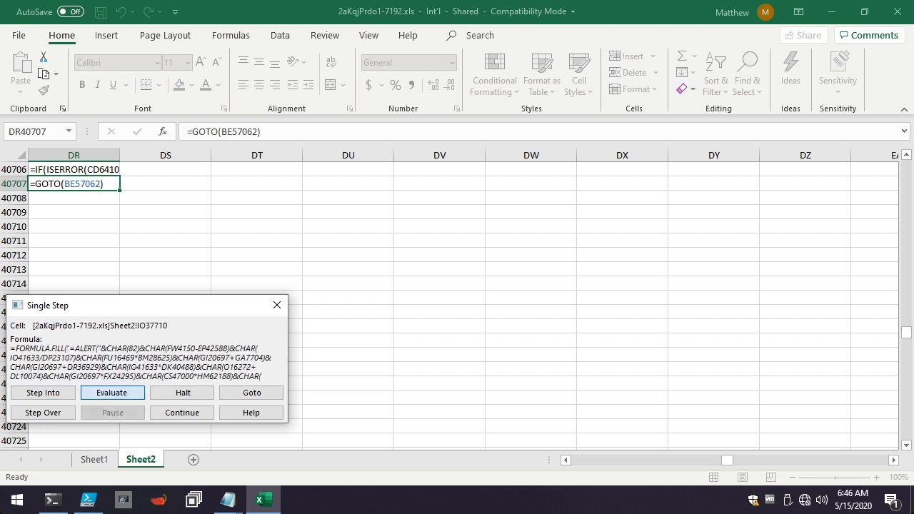
Evaluate IO37710's remaining CHAR terms to decode the ALERT's "R[-18996]C[117]" reference, and execute the fill into EC47222 to reach IO37711.
left_click(112, 393)
left_click(112, 393)
left_click(112, 393)
left_click(113, 393)
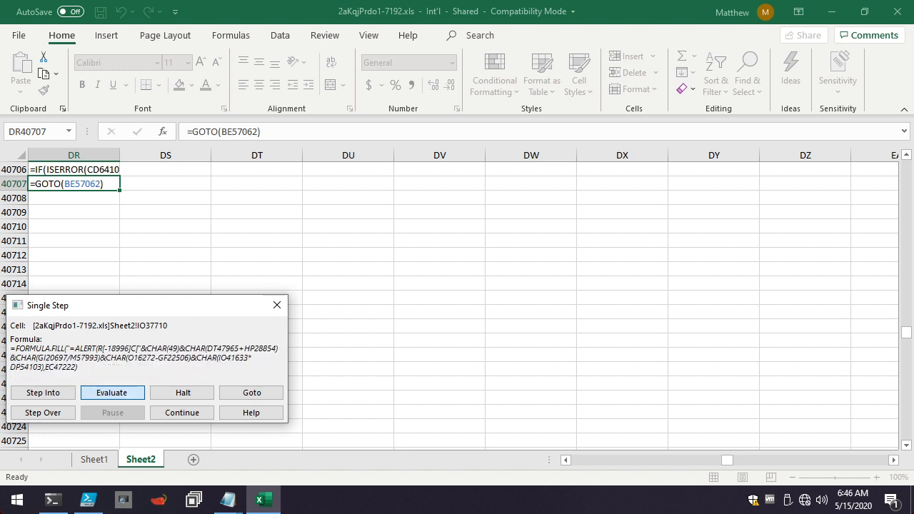
left_click(112, 393)
left_click(112, 393)
left_click(112, 393)
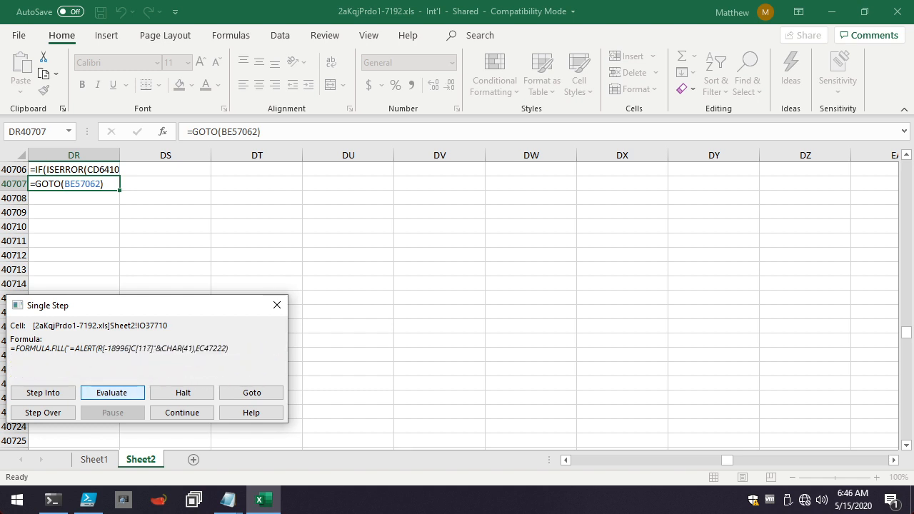
key("Return")
key("Return")
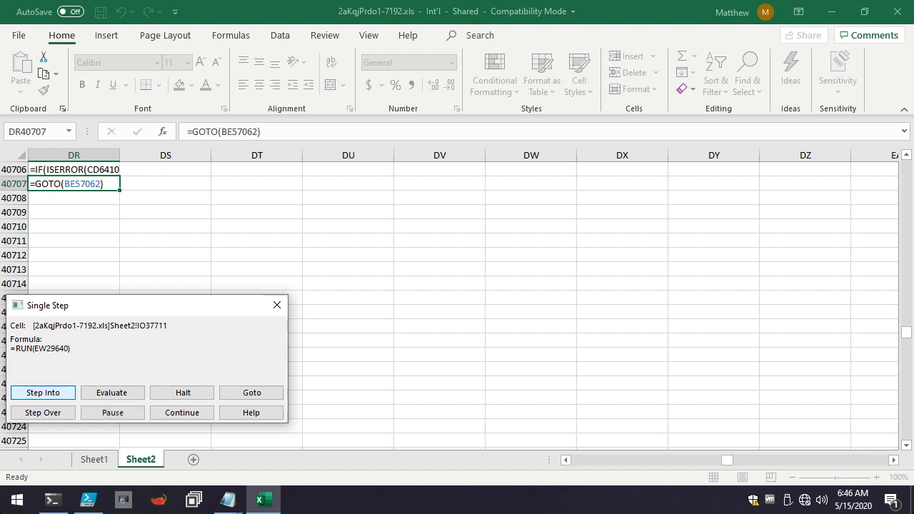
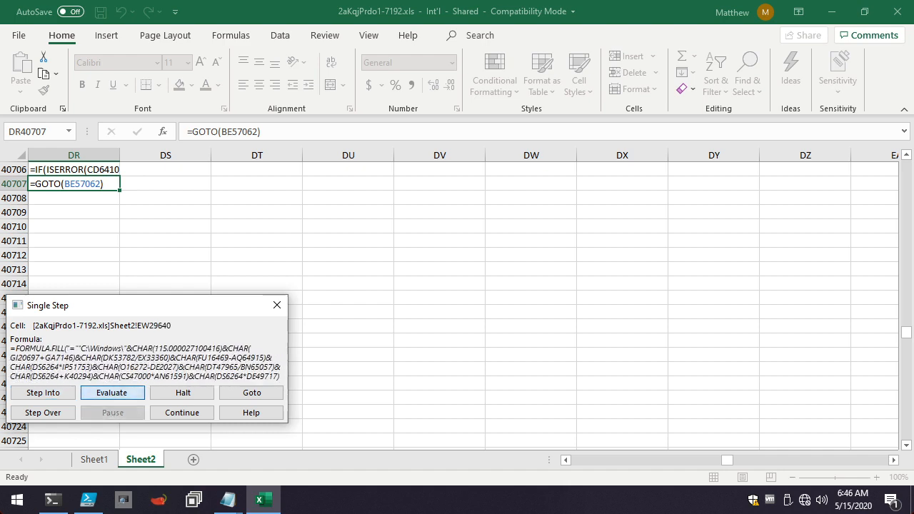
Evaluate EW29640's remaining CHAR terms to decode the path "C:\Windows\system32\rundll32.exe" destined for IC4780.
key("Return")
key("Return")
key("Return")
key("Return")
key("Return")
key("Return")
key("Return")
key("Return")
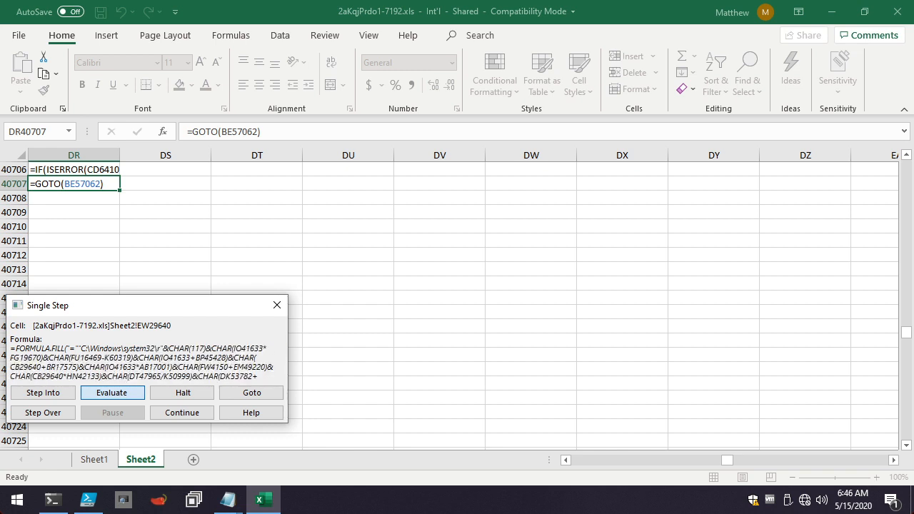
key("Return")
key("Return")
key("Return")
key("Return")
key("Return")
key("Return")
key("Return")
key("Return")
key("Return")
key("Return")
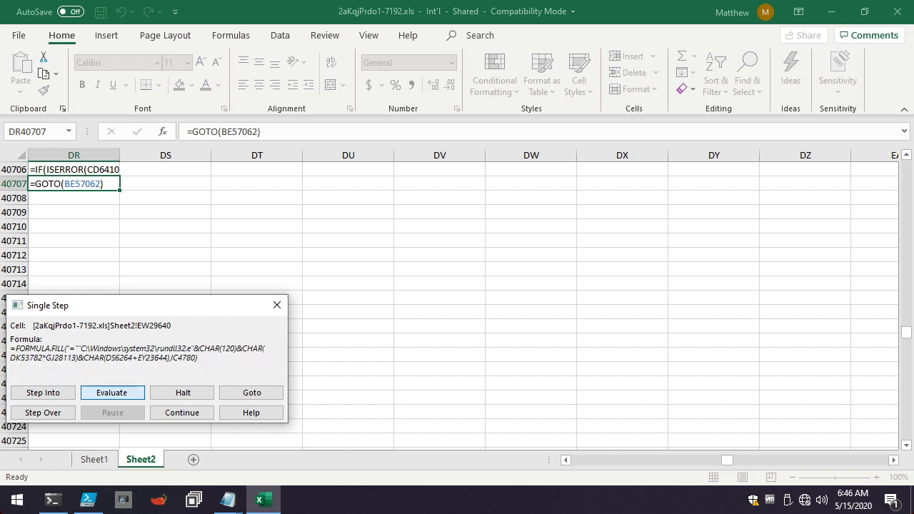
key("Return")
key("Return")
key("Return")
key("Return")
key("Return")
key("Return")
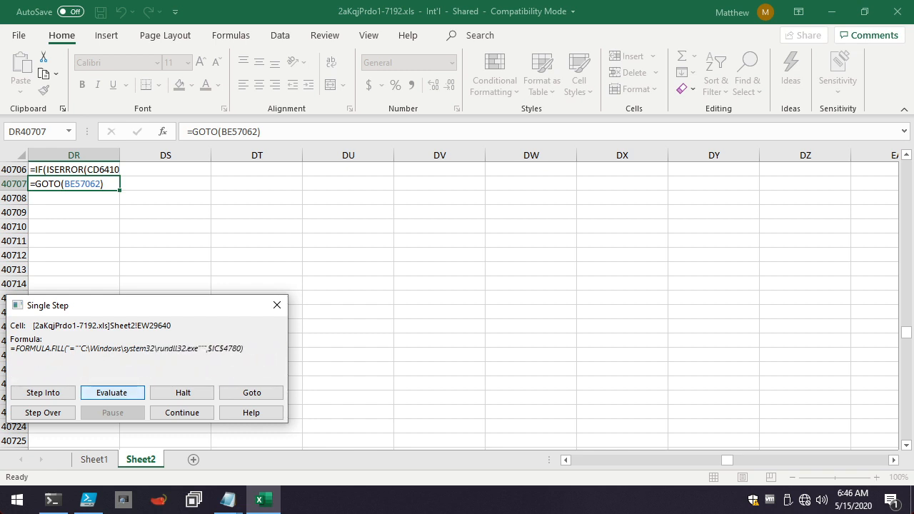
Execute EW29640's fill into IC4780 and follow the GOTO in EW29641 to U16544.
key("Return")
key("Return")
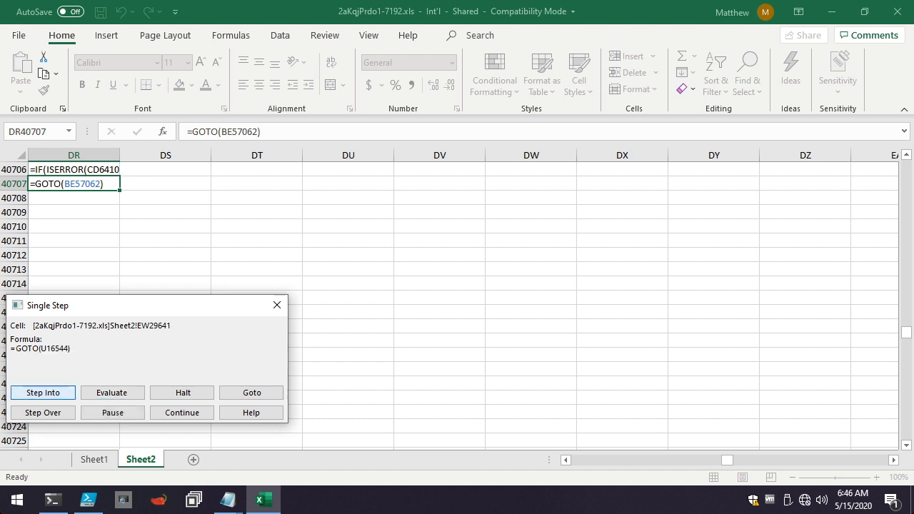
key("Return")
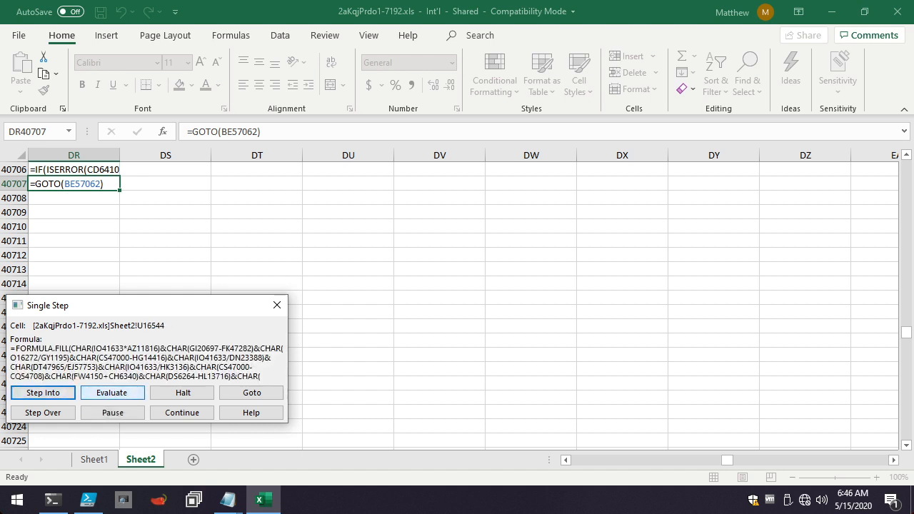
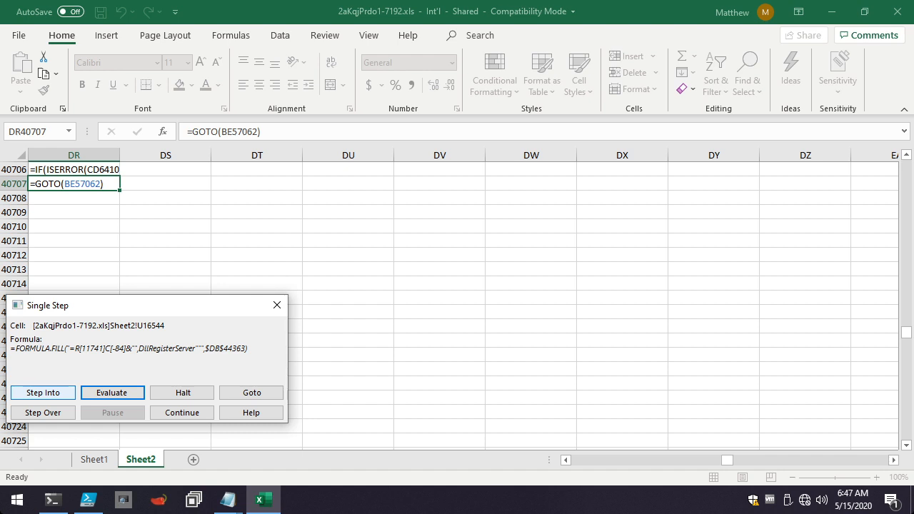
Execute U16544's fill into DB44363, follow the GOTO to T26968, and evaluate its opening CHAR terms through "Shell32" and "ShellExec".
left_click(43, 393)
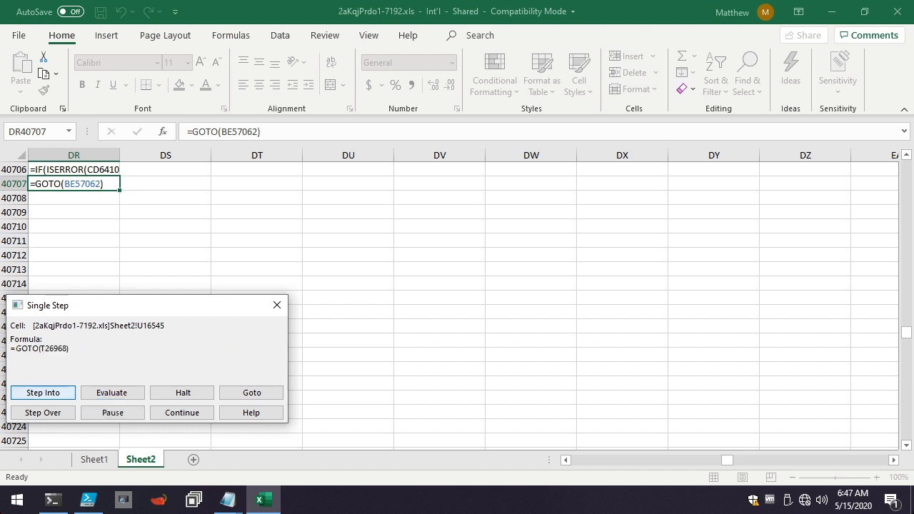
left_click(43, 393)
left_click(111, 393)
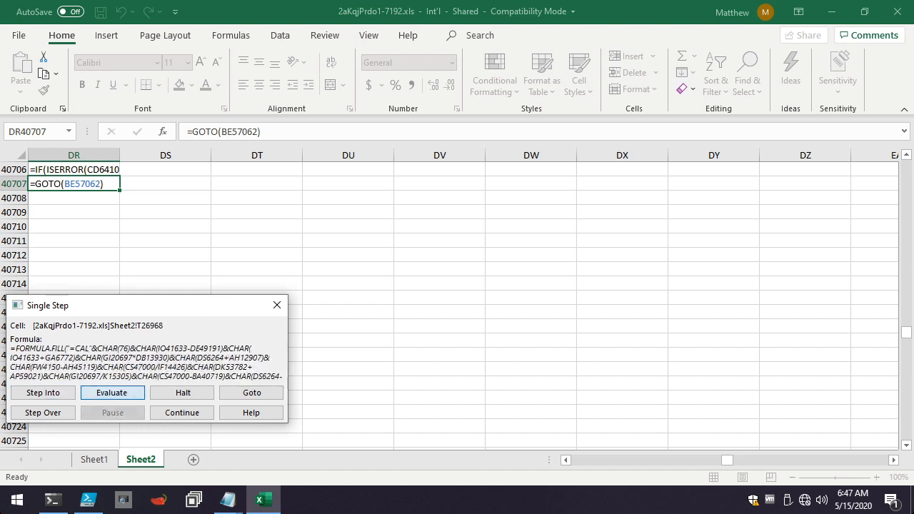
key("Return")
key("Return")
key("Return")
key("Return")
key("Return")
key("Return")
key("Return")
key("Return")
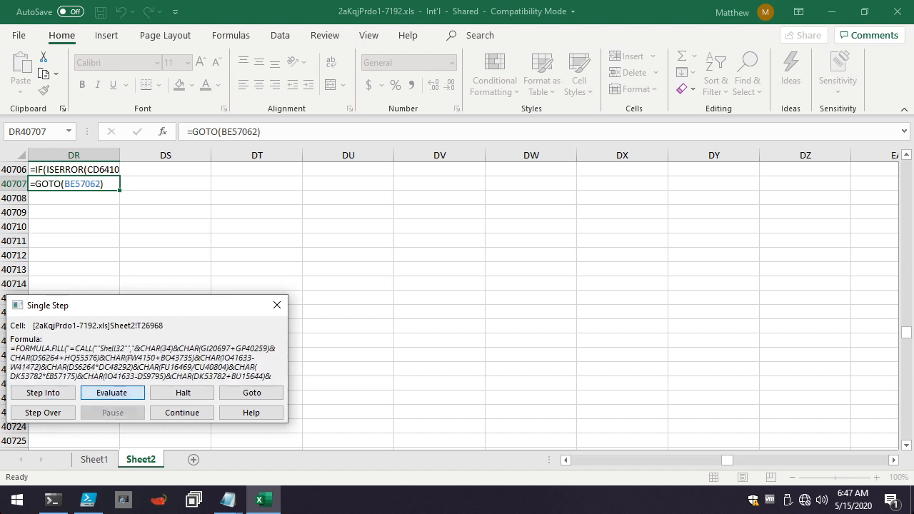
key("Return")
key("Return")
key("Return")
key("Return")
key("Return")
key("Return")
key("Return")
key("Return")
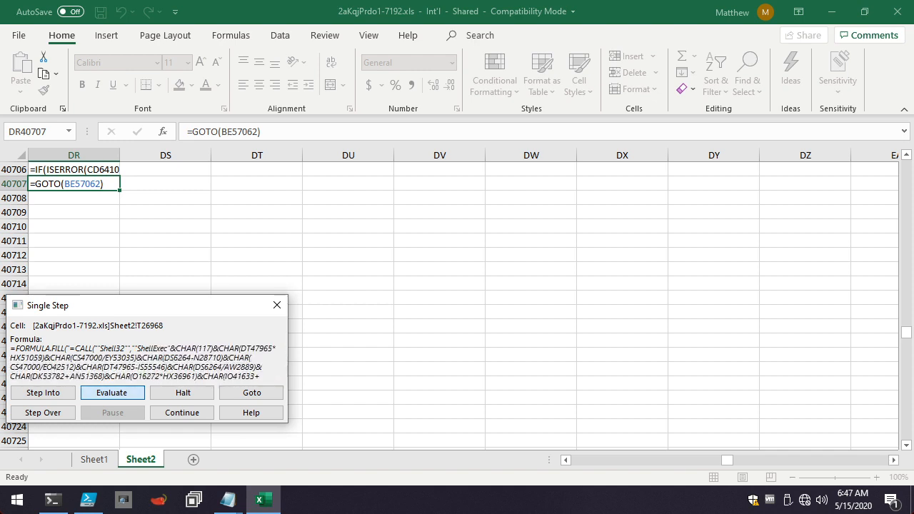
Evaluate T26968's remaining terms for the ShellExecuteA call, execute its fill, and follow the GOTO in T26969 to FO7691.
key("Return")
key("Return")
key("Return")
key("Return")
key("Return")
key("Return")
key("Return")
key("Return")
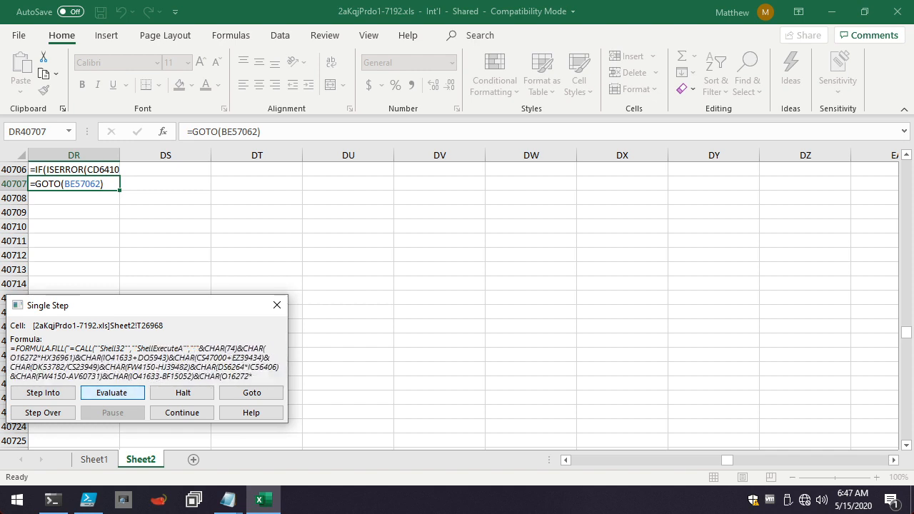
key("Return")
key("Return")
key("Return")
key("Return")
key("Return")
key("Return")
key("Return")
key("Return")
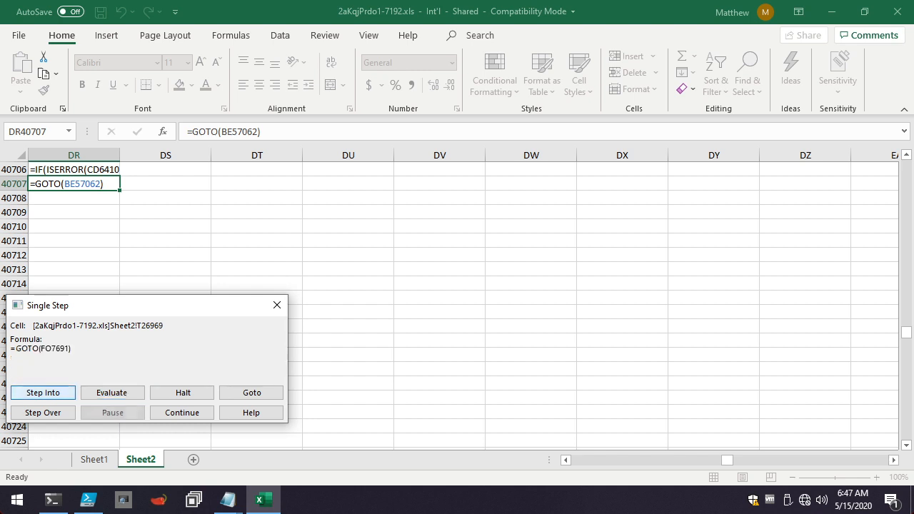
key("Return")
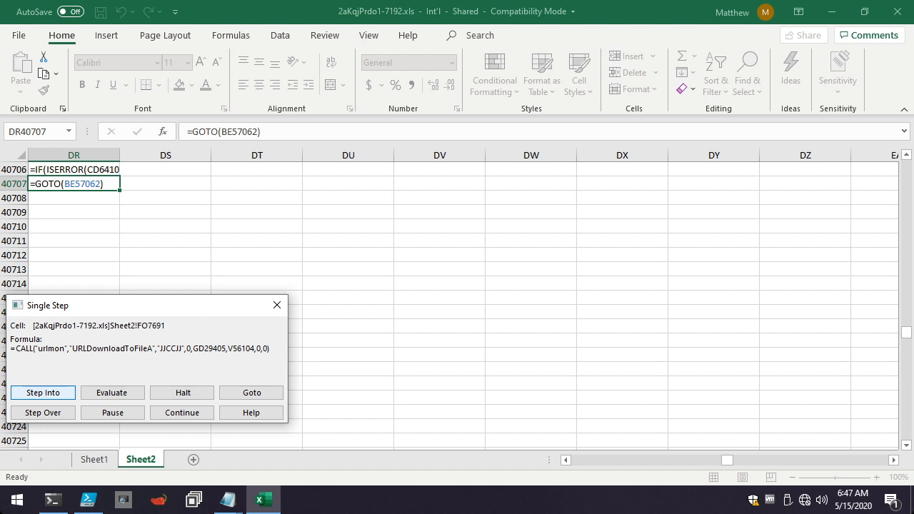
Execute the URLDownloadToFileA call in FO7691 and step on through RUN(HK3445) in IO65224 to the ISERROR check in HK3445.
key("Return")
key("Return")
key("Return")
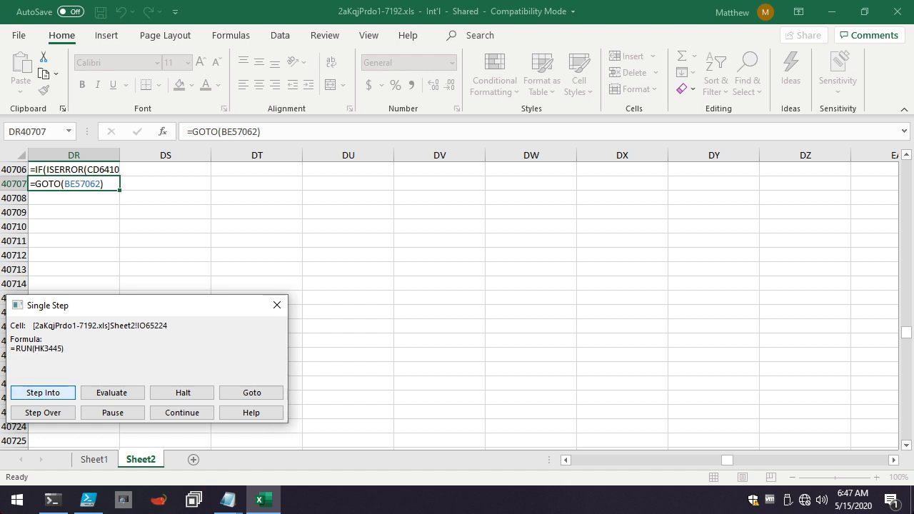
key("Return")
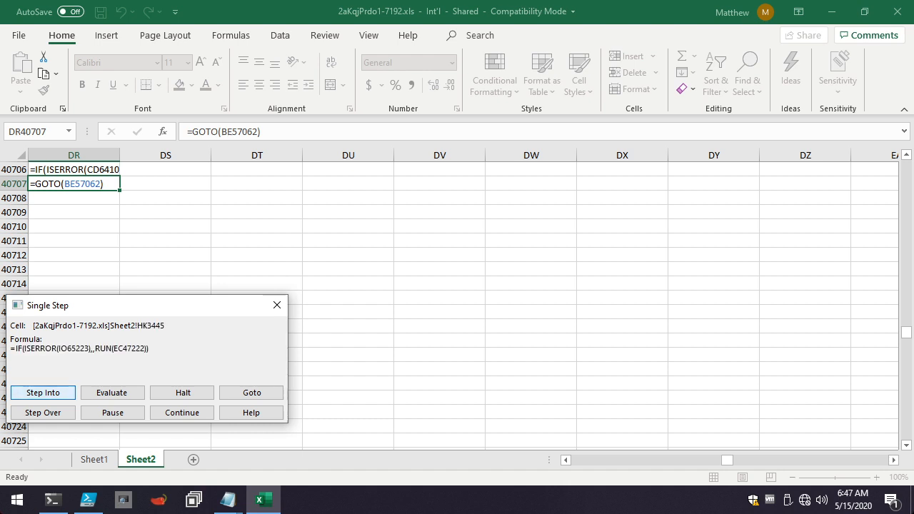
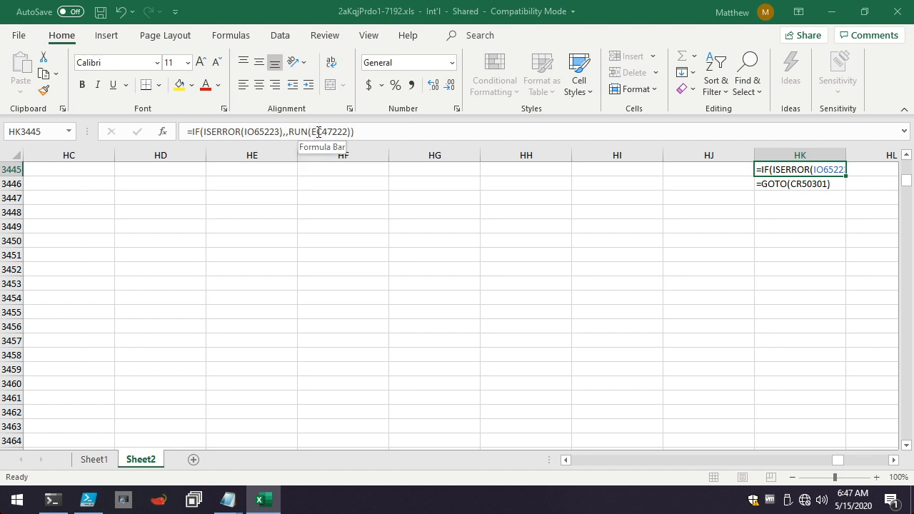
Select the active cell's reference, HK3445, ready for entering another cell address to go to.
left_click(24, 131)
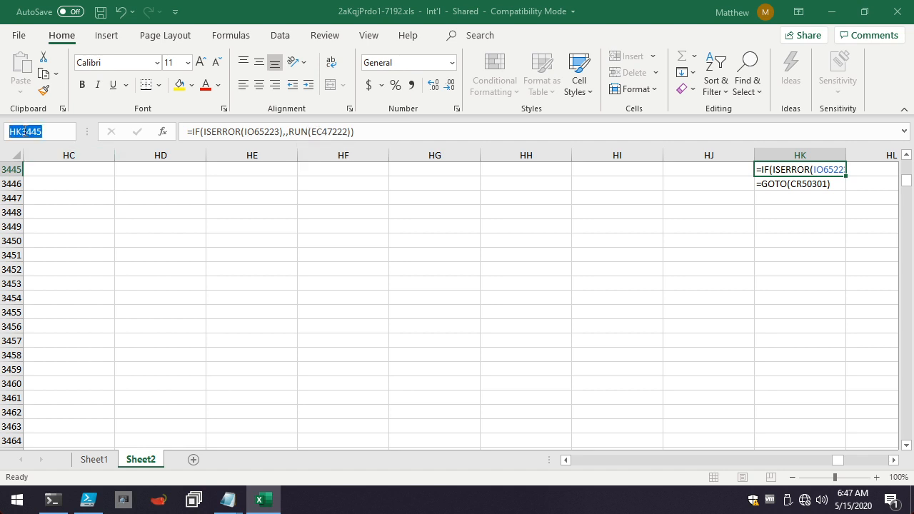
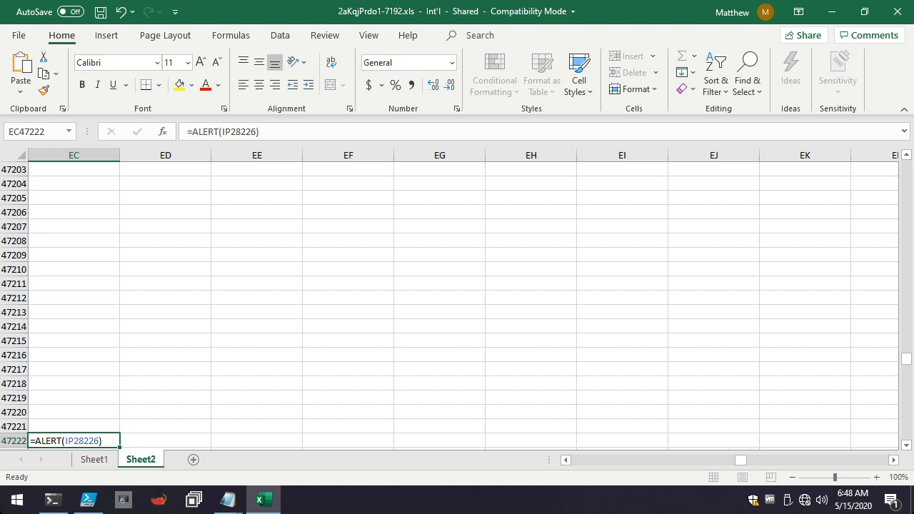
Switch to the Notepad notes and select the noted cell reference HK3445 below the close command line.
key("alt+Tab")
left_click_drag(70, 84, 33, 85)
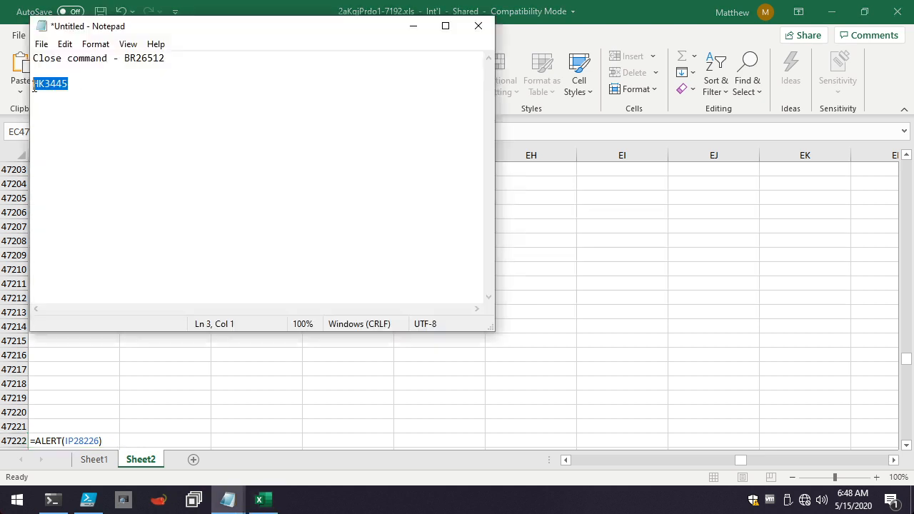
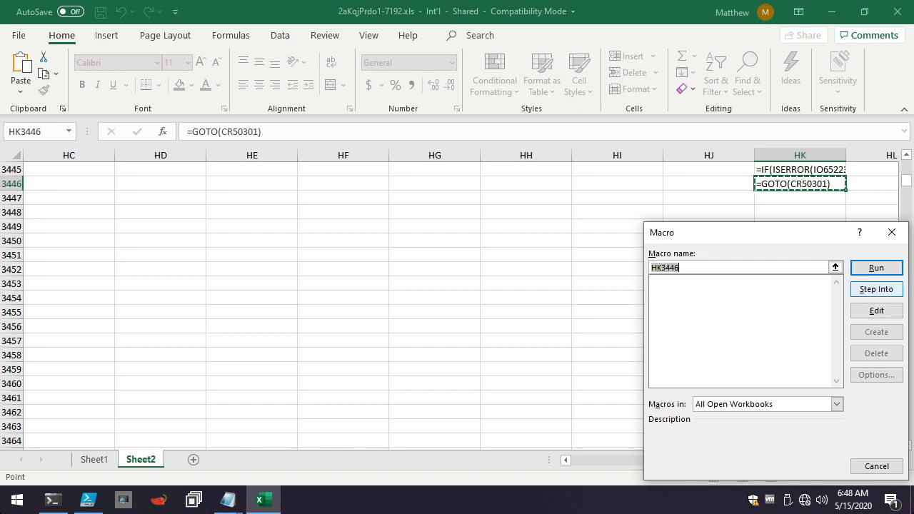
Single-step the macro from HK3446 through the wp-front.php URL in CR50301 and the URLDownloadToFileA call in EB16845.
left_click(877, 289)
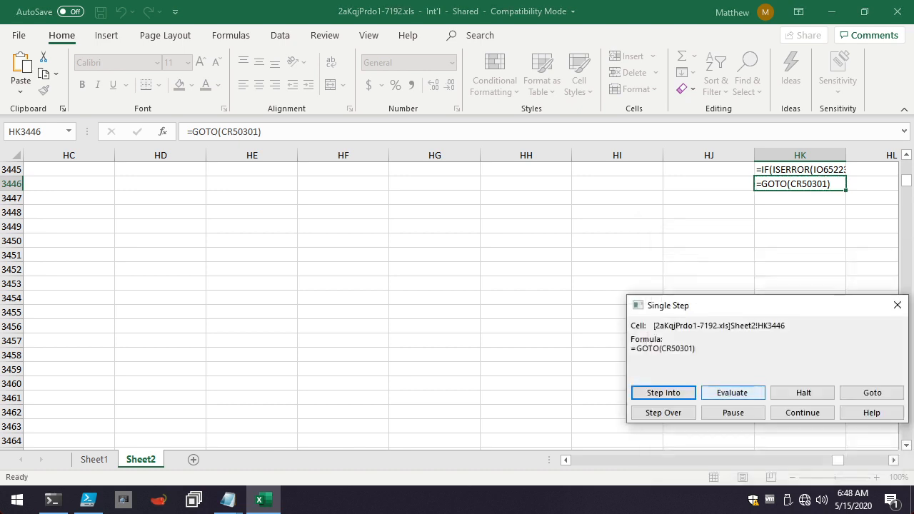
key("Return")
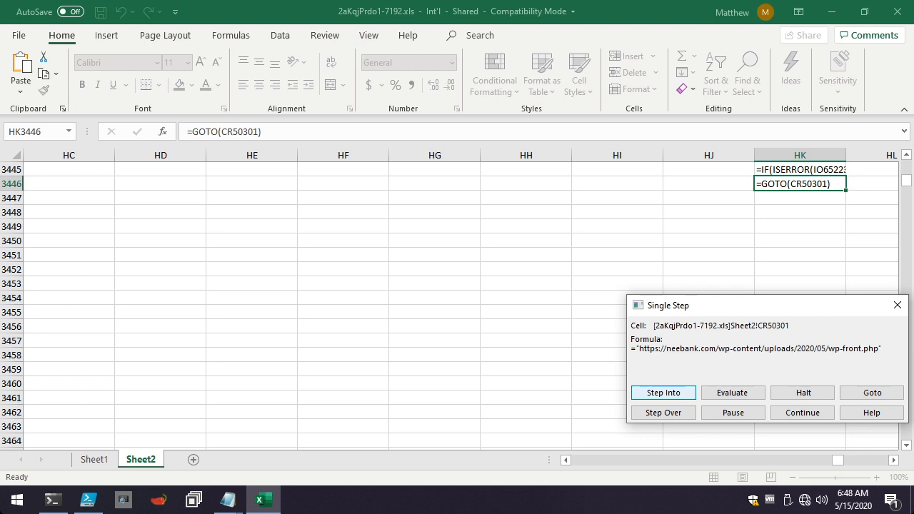
key("Return")
key("Return")
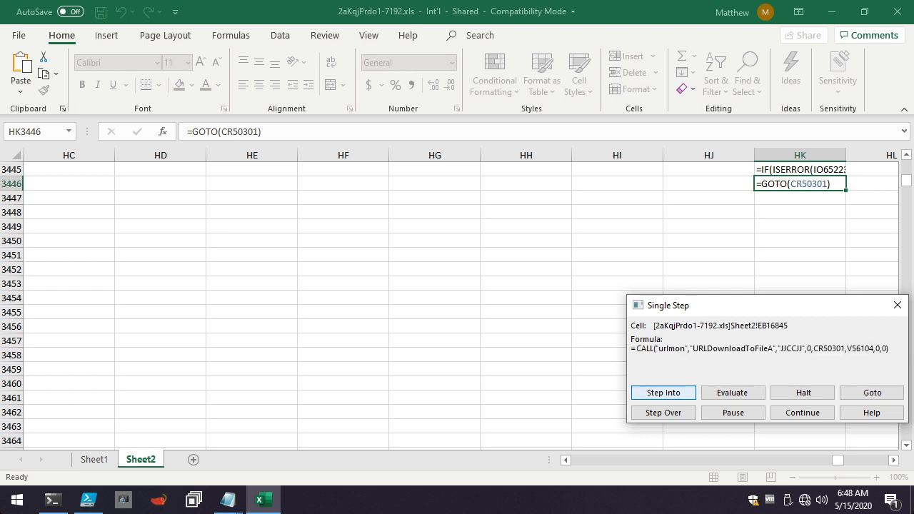
key("Return")
Step through the fake corruption message in IP28226 and the RUN and ALERT formulas, and dismiss the alert.
key("Return")
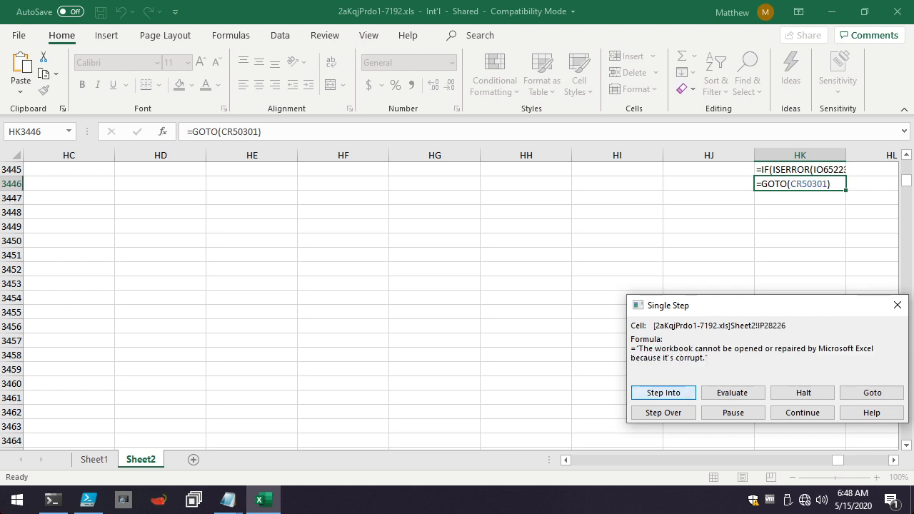
key("Return")
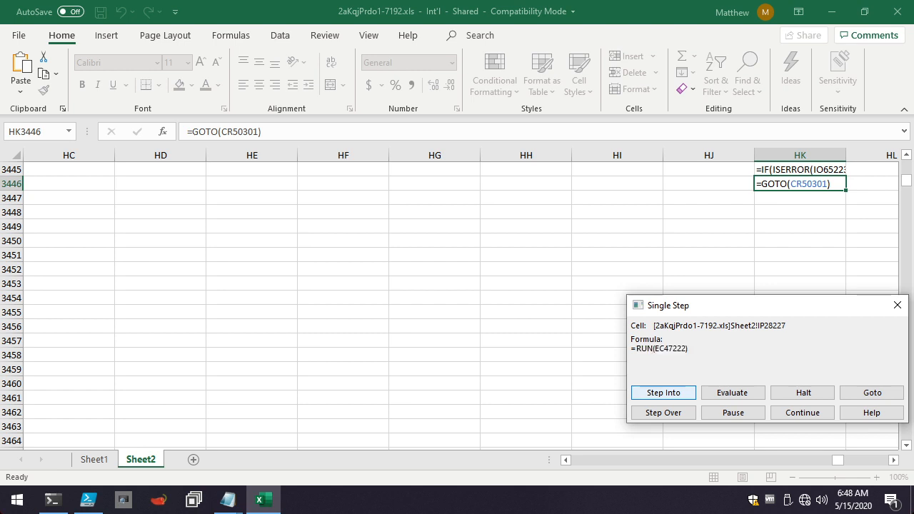
key("Return")
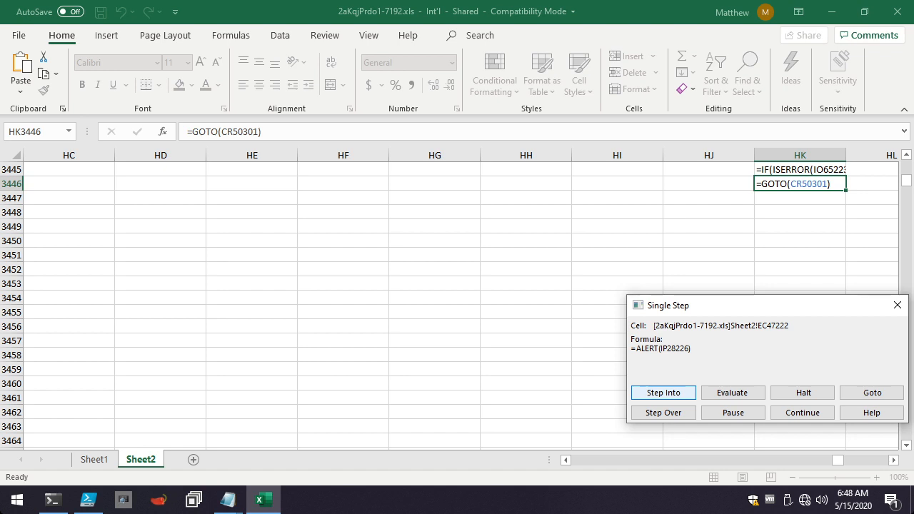
key("Return")
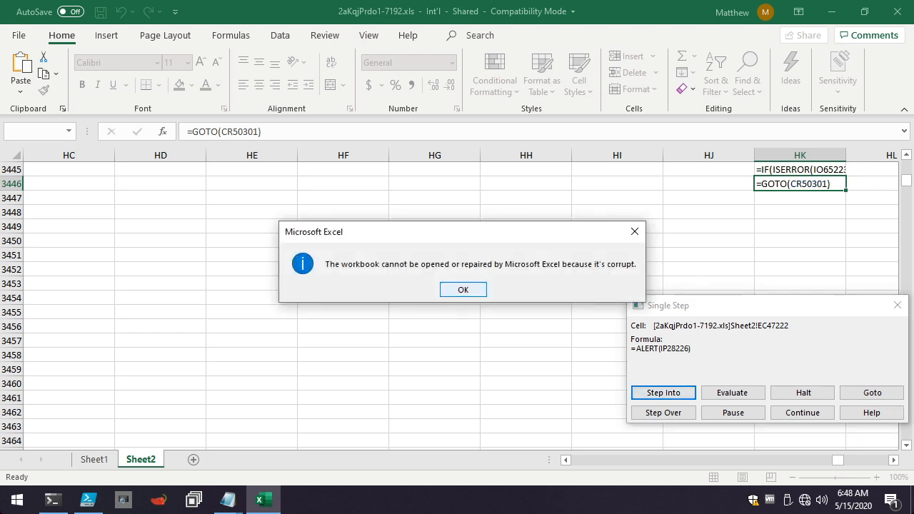
key("Return")
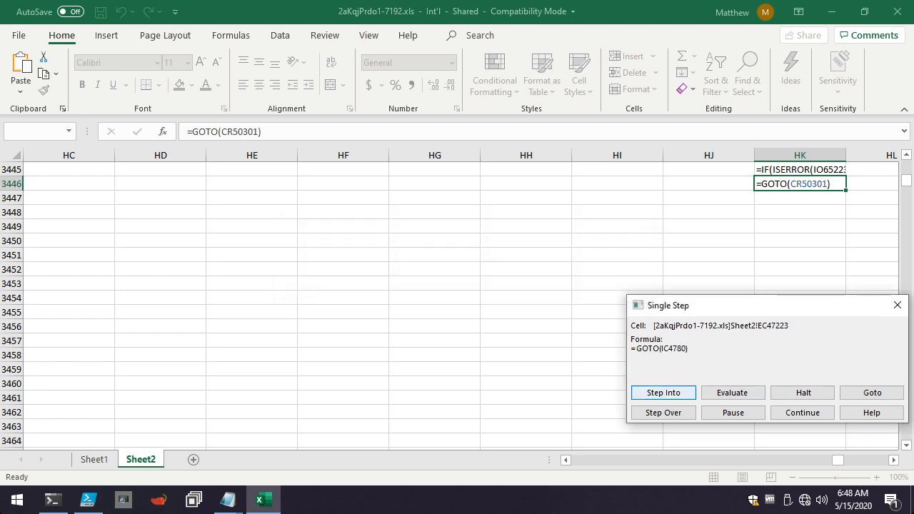
Step through the rundll32.exe path, the DllRegisterServer argument and the ShellExecuteA call in HW32557, and dismiss the RunDLL error.
key("Return")
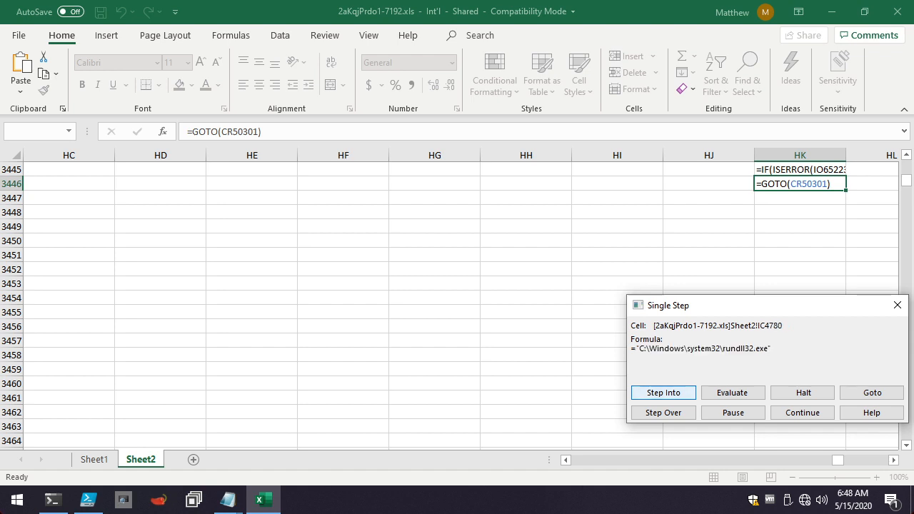
key("Return")
key("Return")
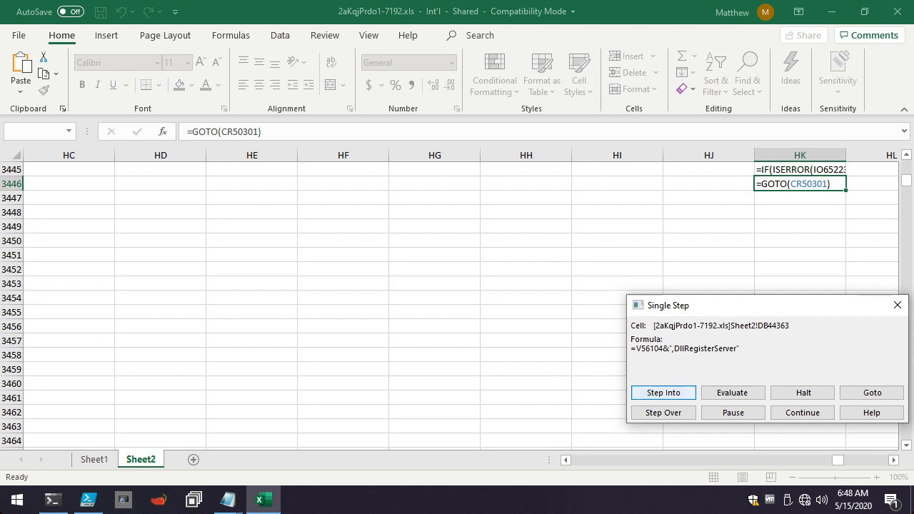
key("Return")
key("Return")
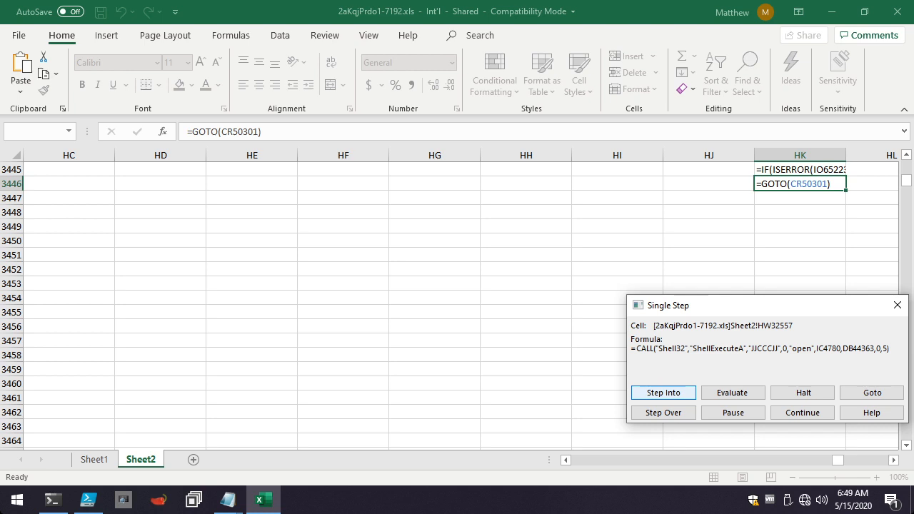
key("Return")
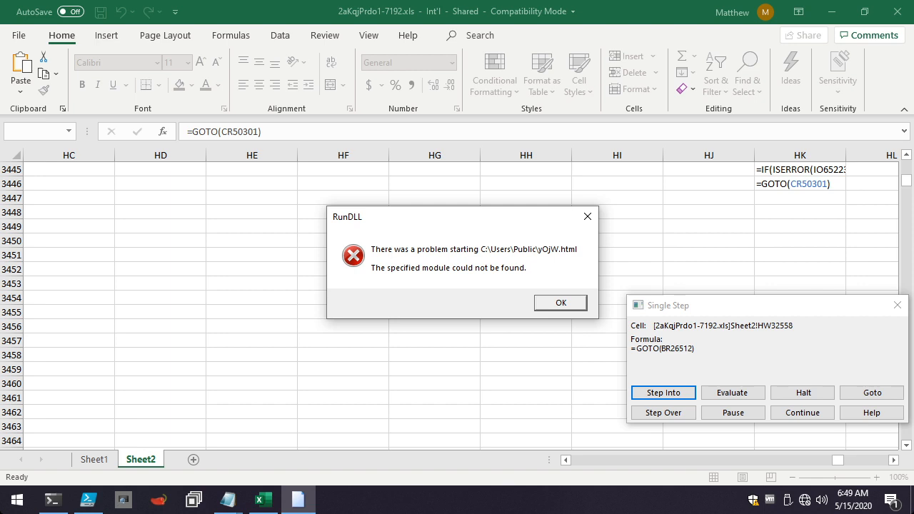
key("Return")
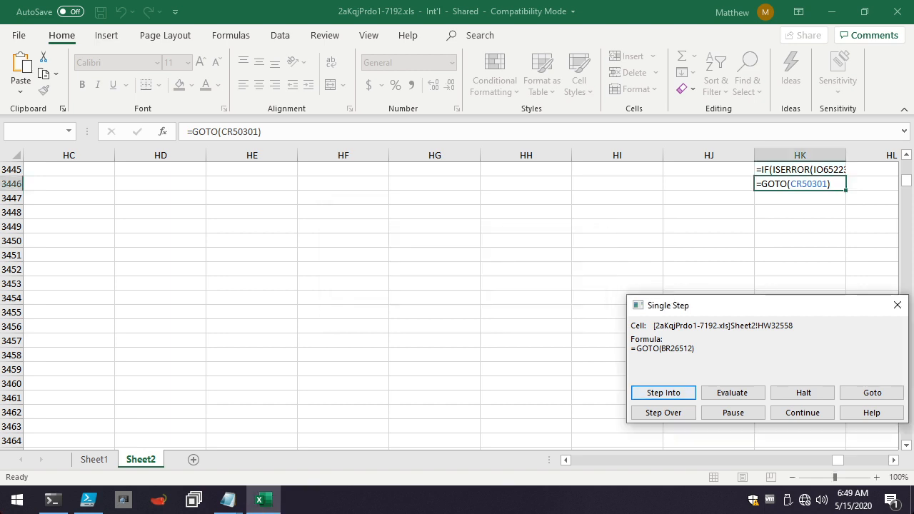
Step past GOTO(BR26512) and leave single-stepping by jumping to the CLOSE(FALSE) cell on Sheet2.
key("Return")
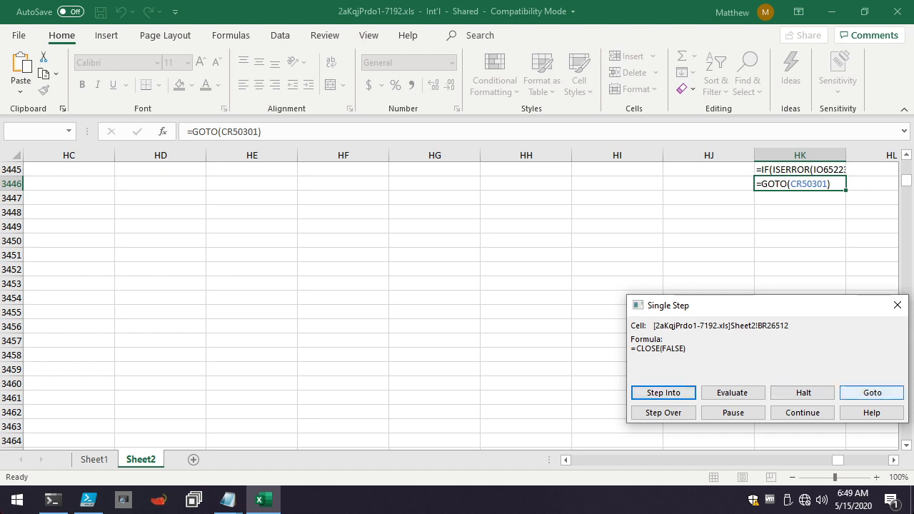
left_click(872, 393)
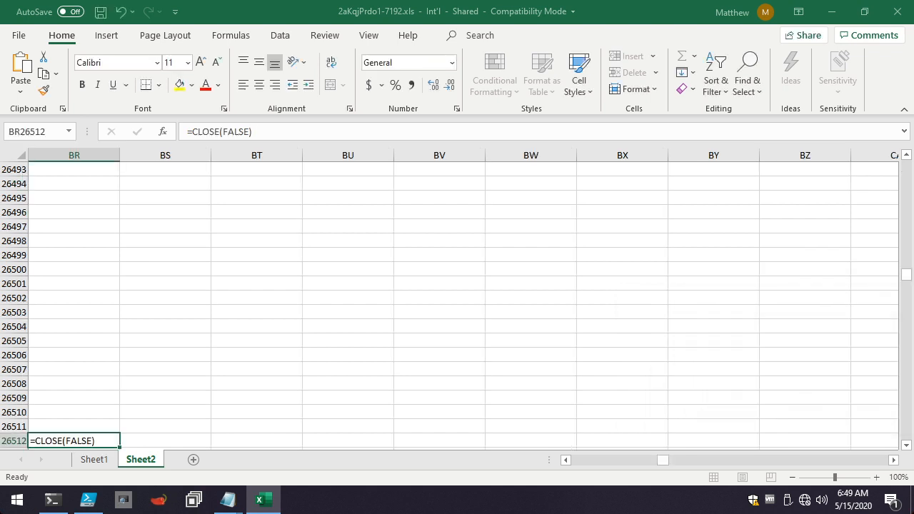
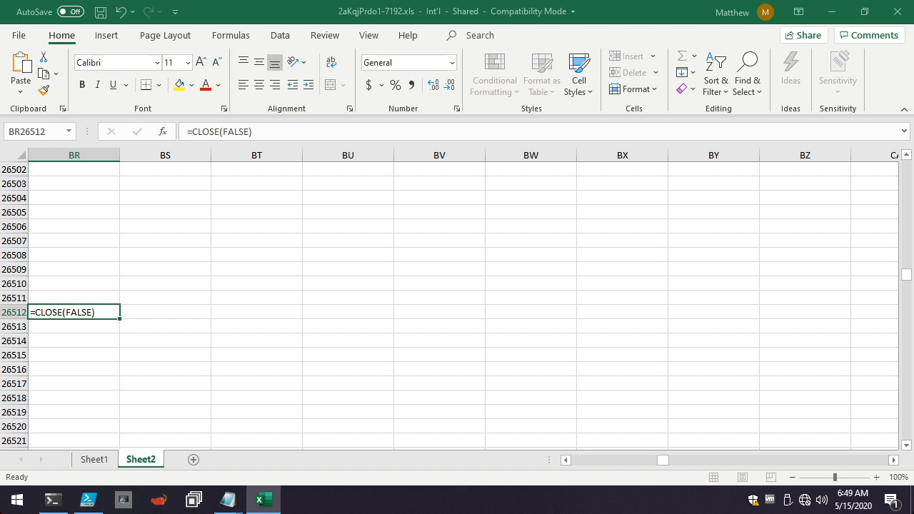
Save a copy of the workbook to the Desktop as 2aKqjPrdo1-7192_Executed in Excel 97-2003 Workbook (*.xls) format.
left_click(19, 35)
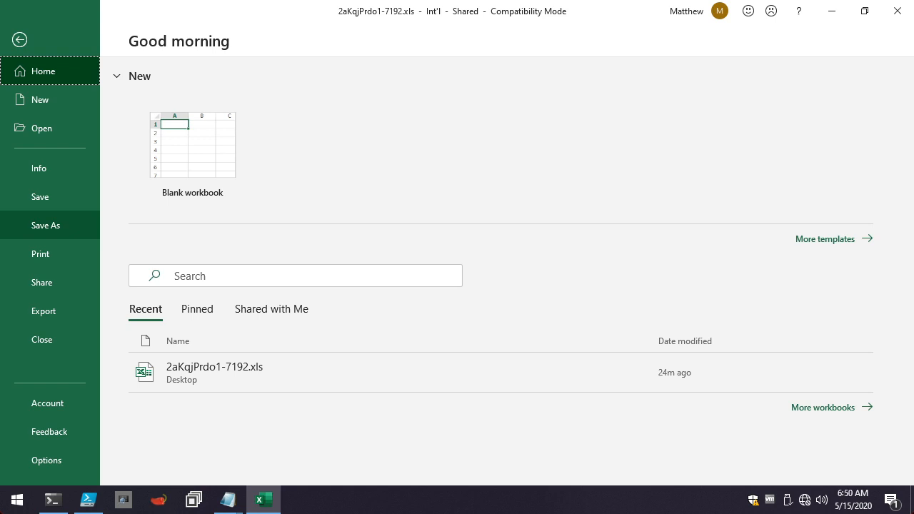
left_click(46, 225)
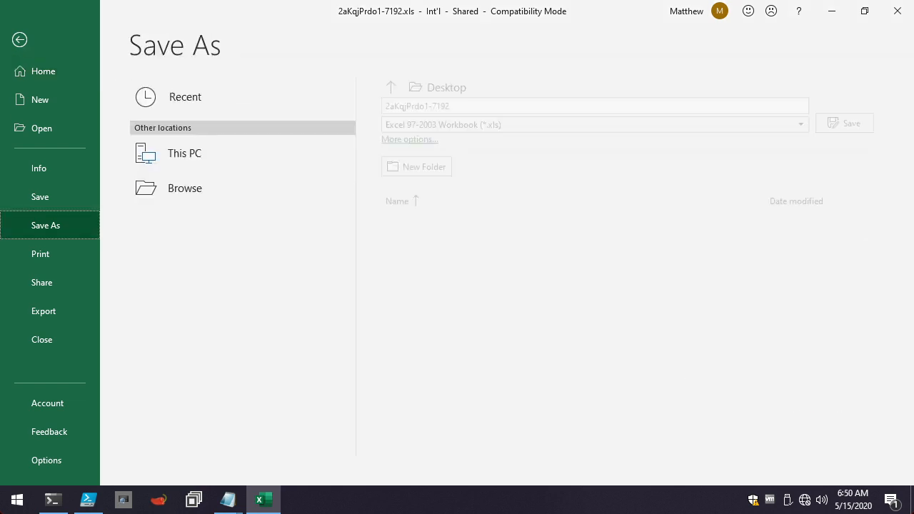
left_click(488, 102)
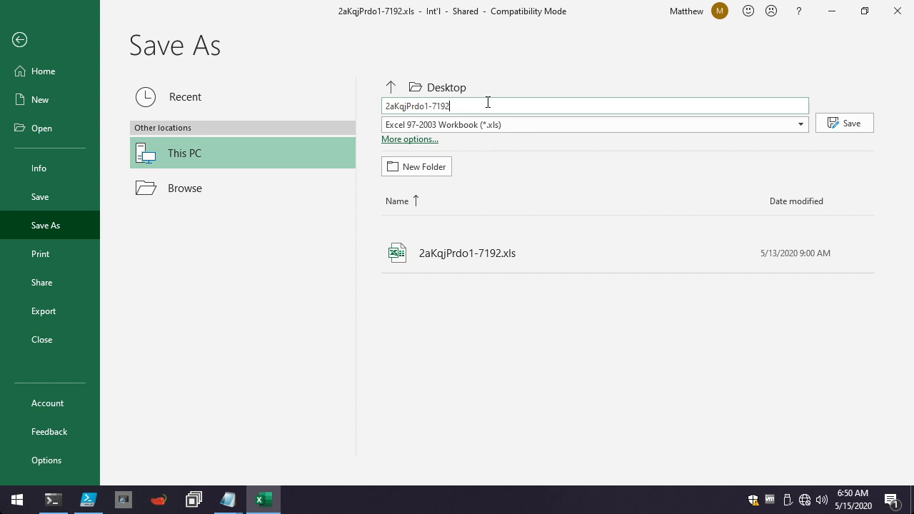
type("_Executed")
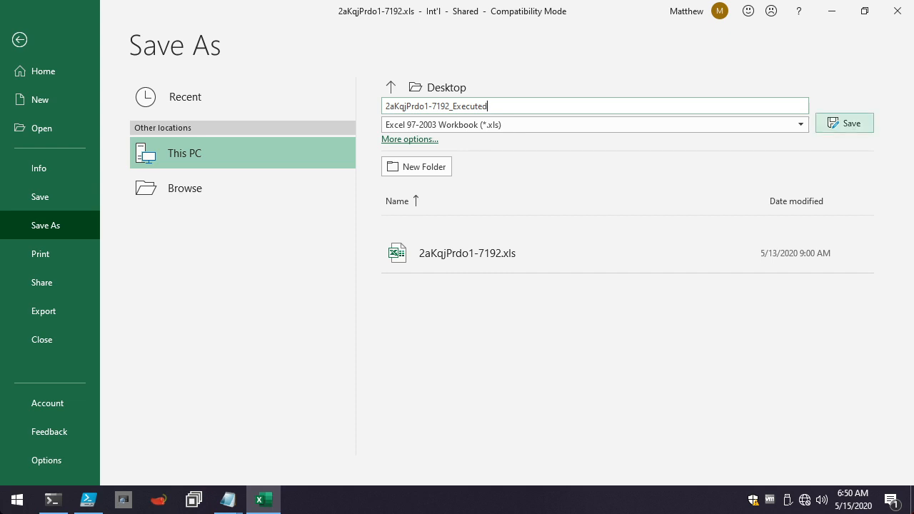
left_click(845, 123)
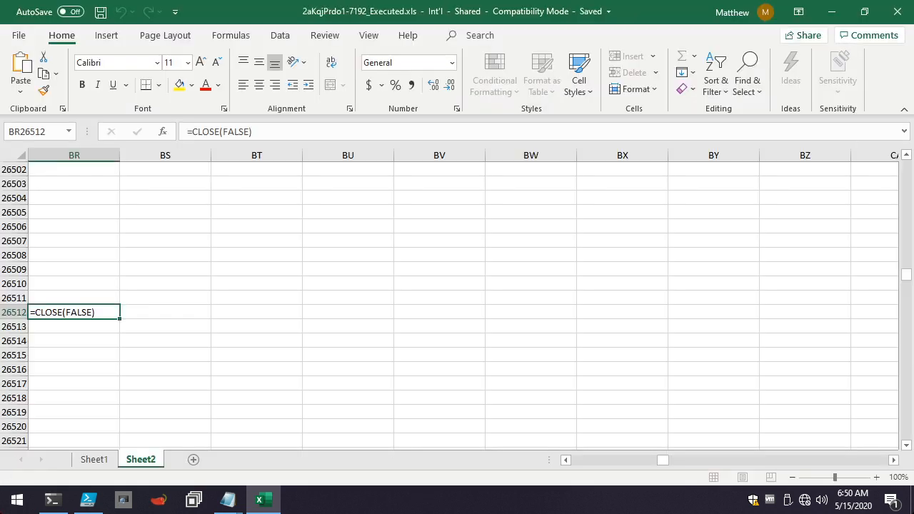
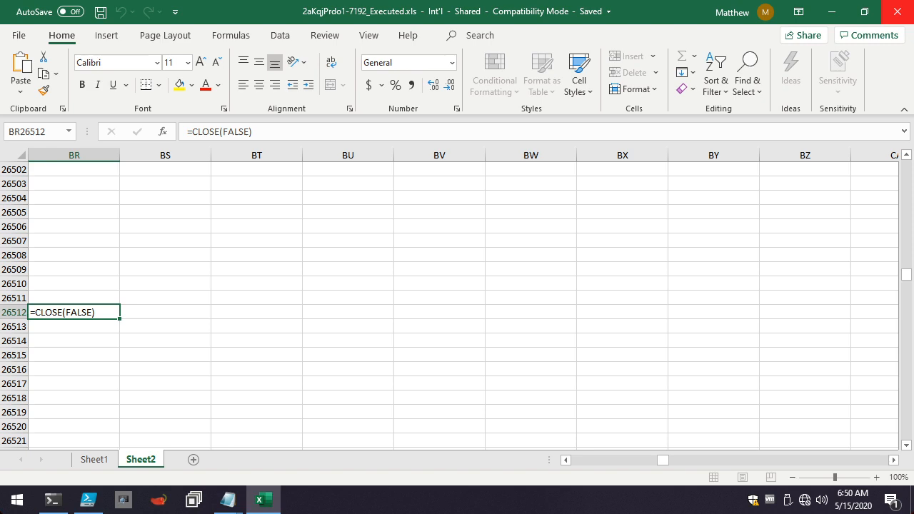
Close the executed workbook and close the untitled Notepad notes without saving them.
left_click(898, 11)
left_click(164, 91)
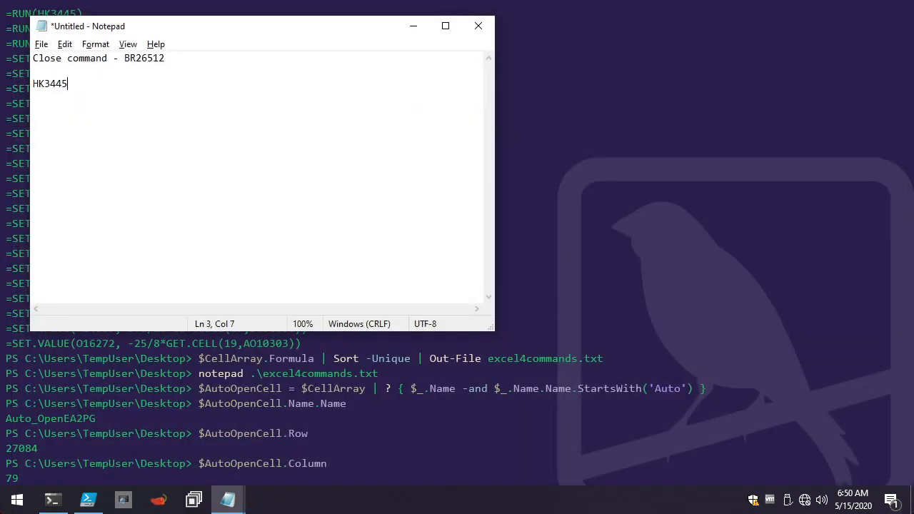
left_click(478, 26)
left_click(480, 250)
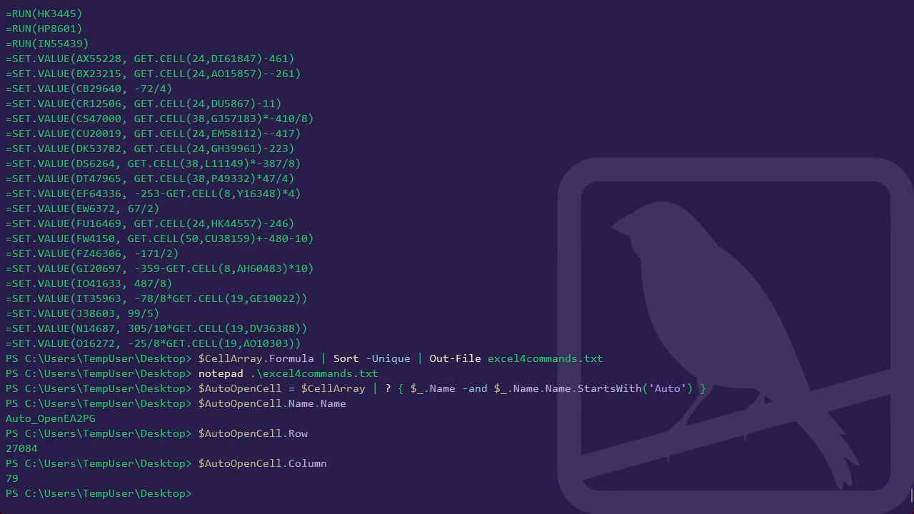
Copy the $WorkBook.Close() and $Excel.Quit() lines from the PowerShell ISE script, run them in the PowerShell console, and clear the console with cls.
key("alt+Tab")
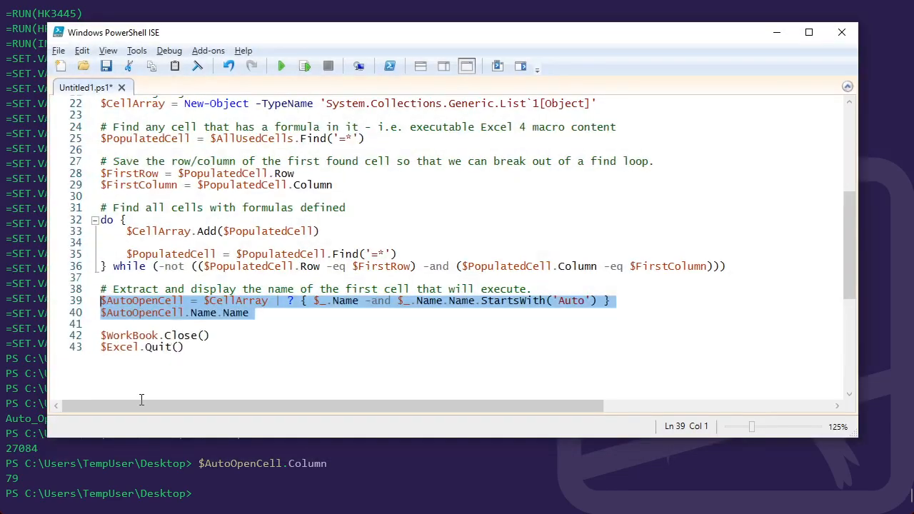
left_click(141, 379)
left_click_drag(154, 369, 101, 336)
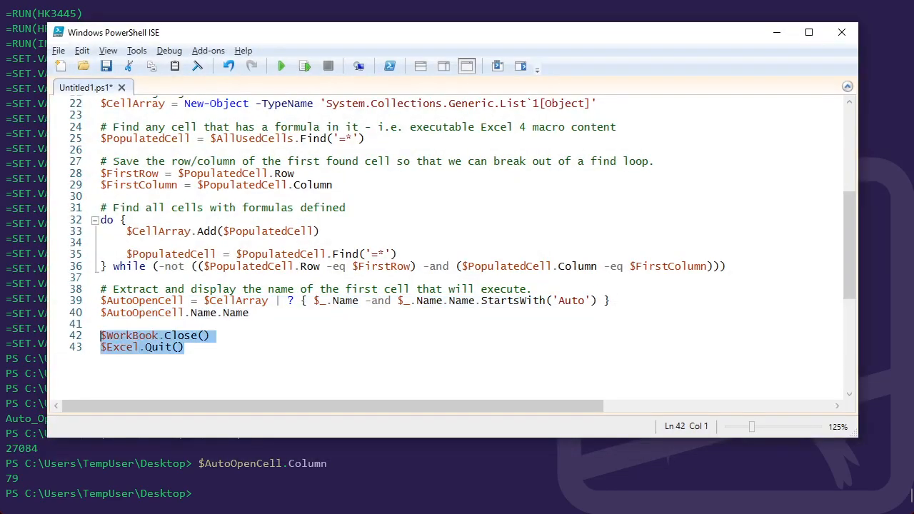
key("ctrl+c")
key("alt+Tab")
key("ctrl+v")
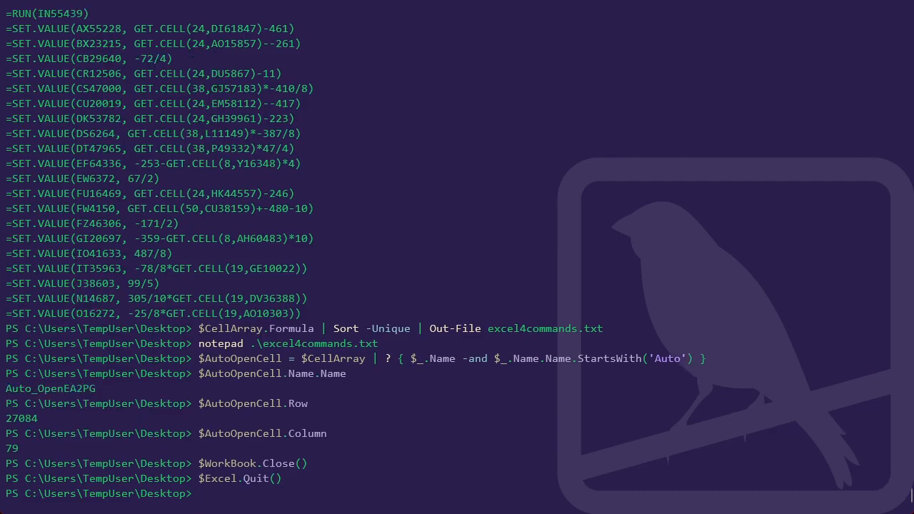
type("cls")
key("Return")
In the PowerShell ISE script, change the $XLSPath file name to 2aKqjPrdo1-7192_Executed.xls.
key("alt+Tab")
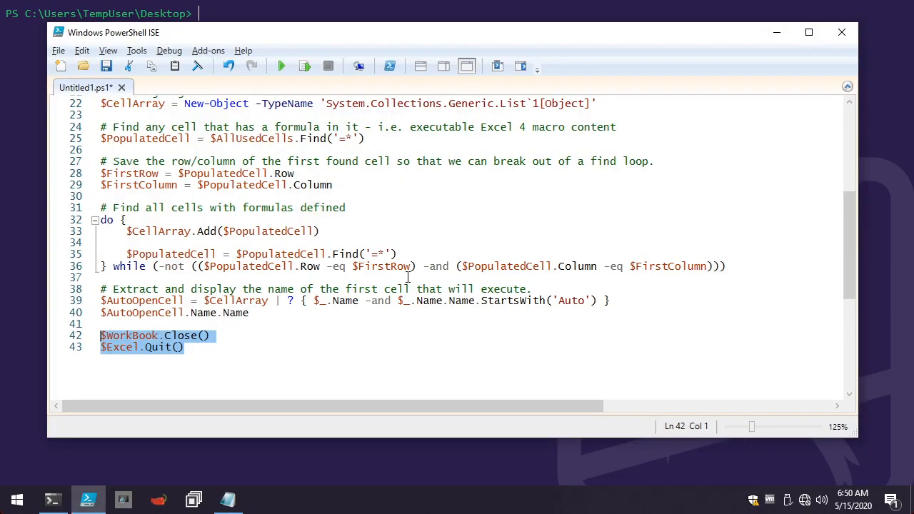
left_click(392, 161)
scroll(400, 159, "up", 7)
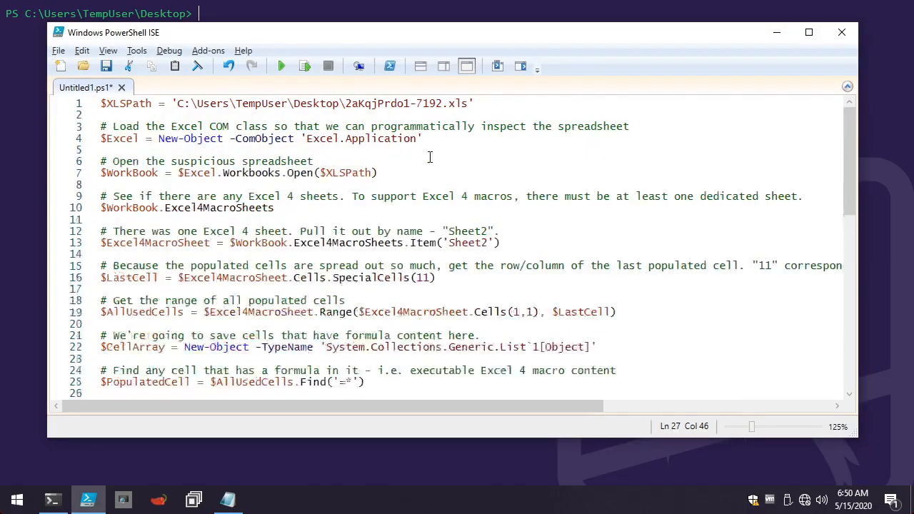
left_click(444, 102)
type("_Execute")
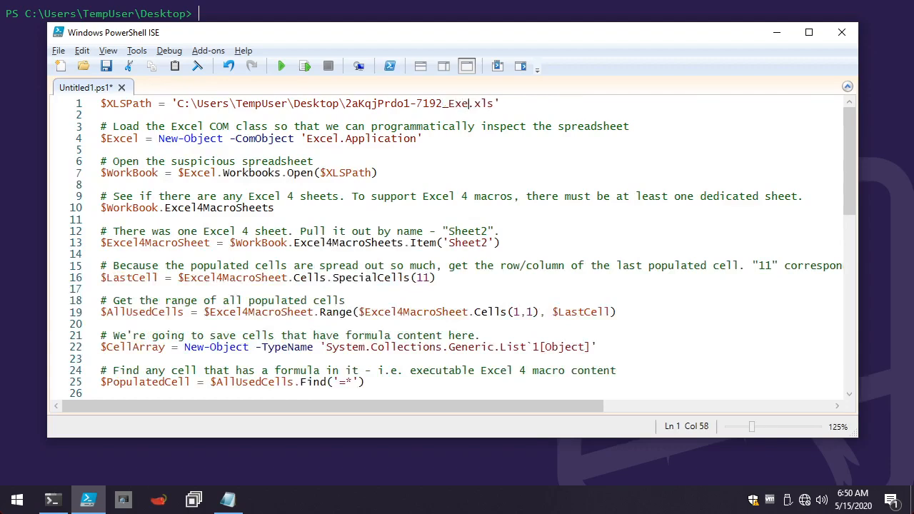
type("d")
Copy the script from line 1 through the formula-collecting do-while loop and run it in the PowerShell console.
scroll(176, 336, "down", 6)
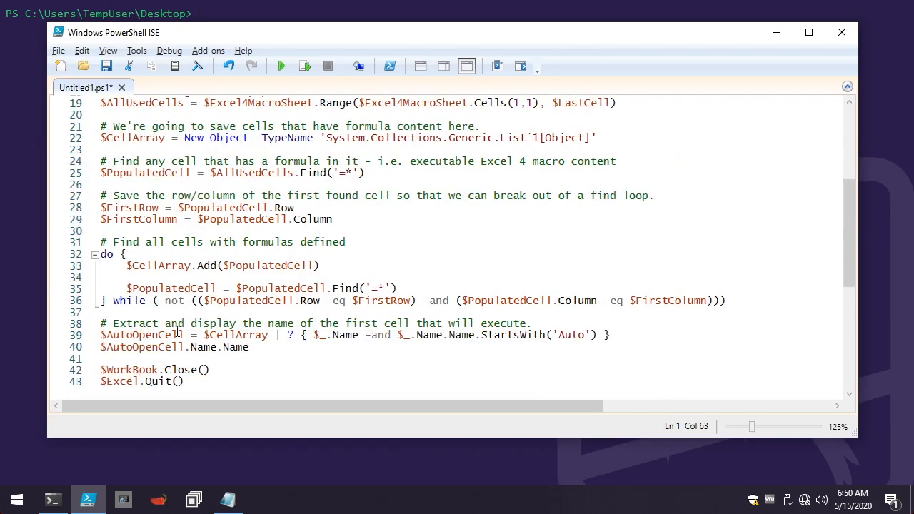
left_click_drag(149, 312, 92, 46)
key("ctrl+c")
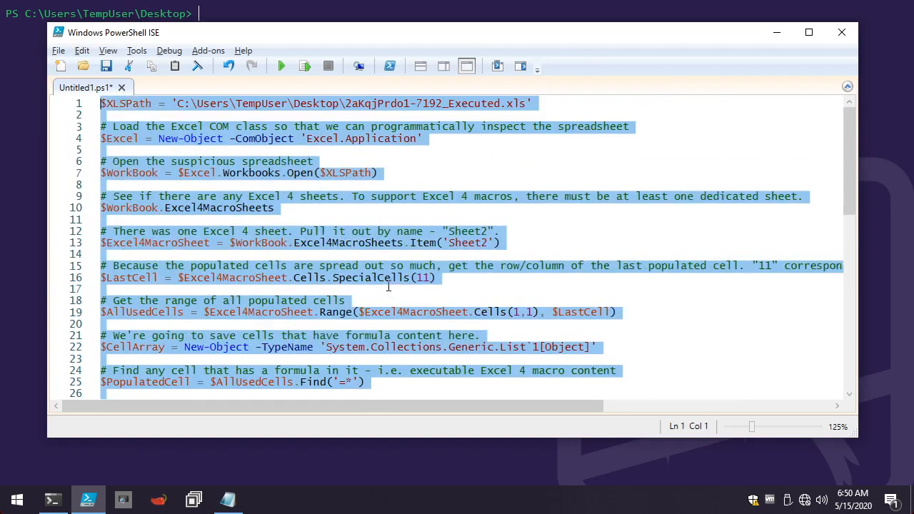
key("alt+Tab")
key("ctrl+v")
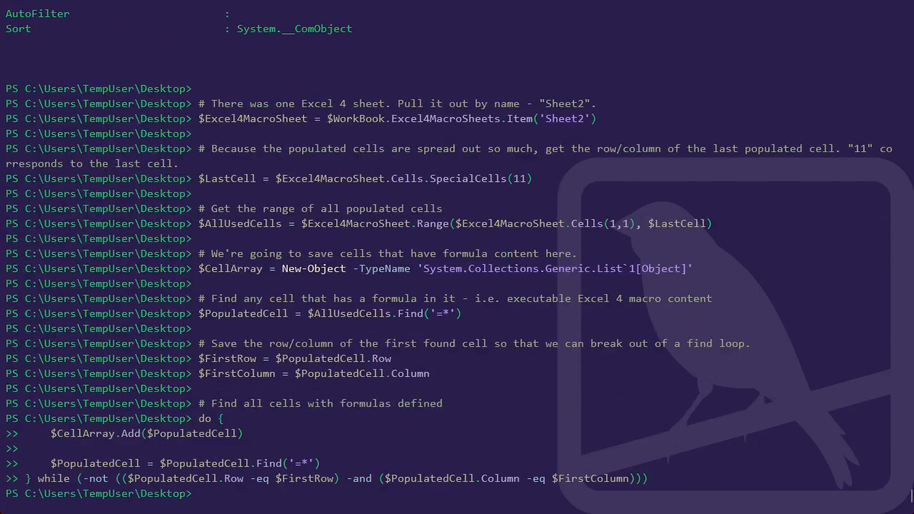
Export the collected formulas by running $CellArray.Formula | Out-File Excel4Deobfuscated.txt.
type("$CellArray.ForEach(")
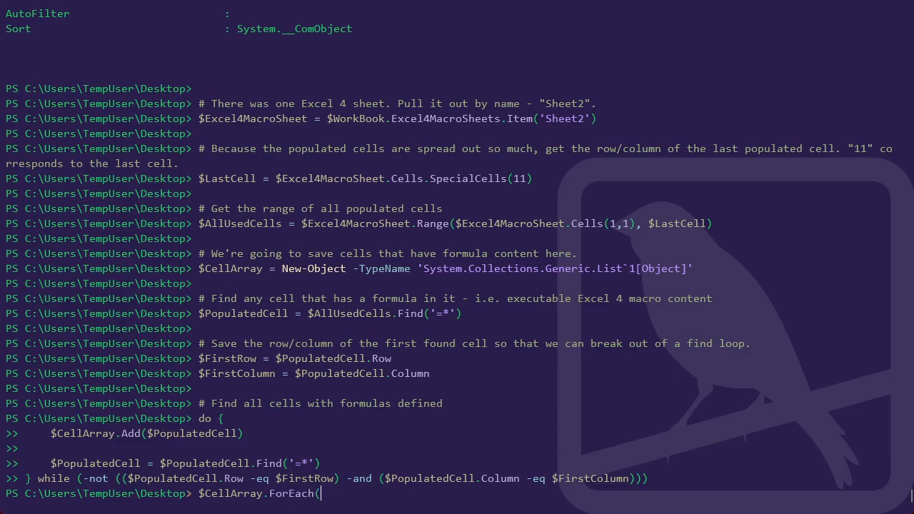
key("BackSpace")
key("BackSpace")
key("BackSpace")
key("BackSpace")
key("BackSpace")
key("BackSpace")
key("BackSpace")
key("BackSpace")
type("Formula")
type("| Out-File Excel")
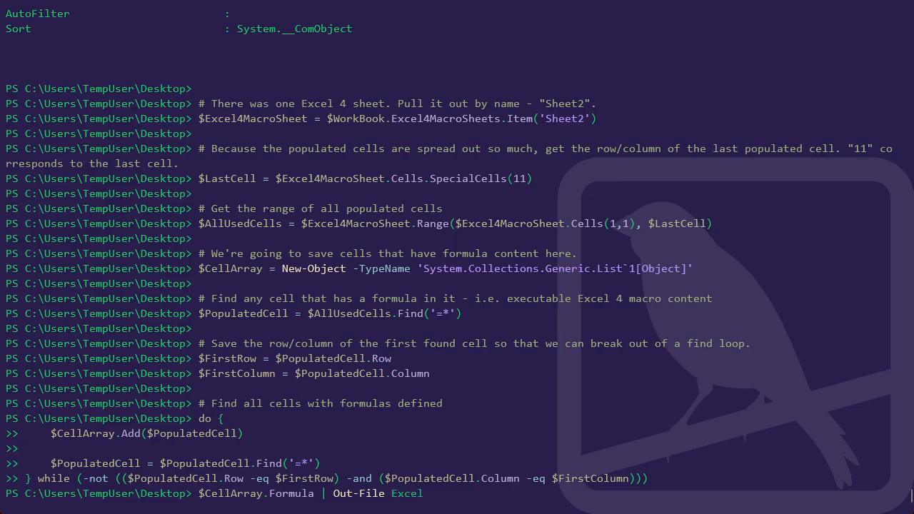
type("4Deobfuscated.txt")
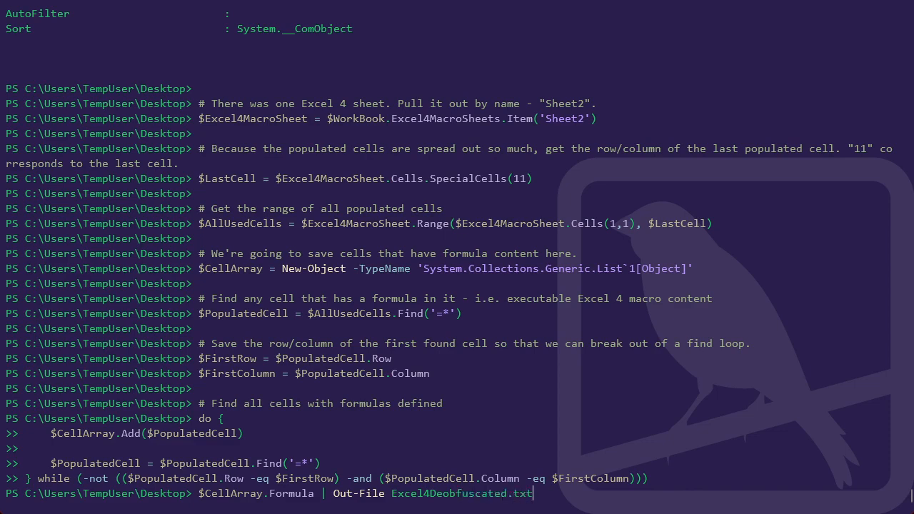
key("Return")
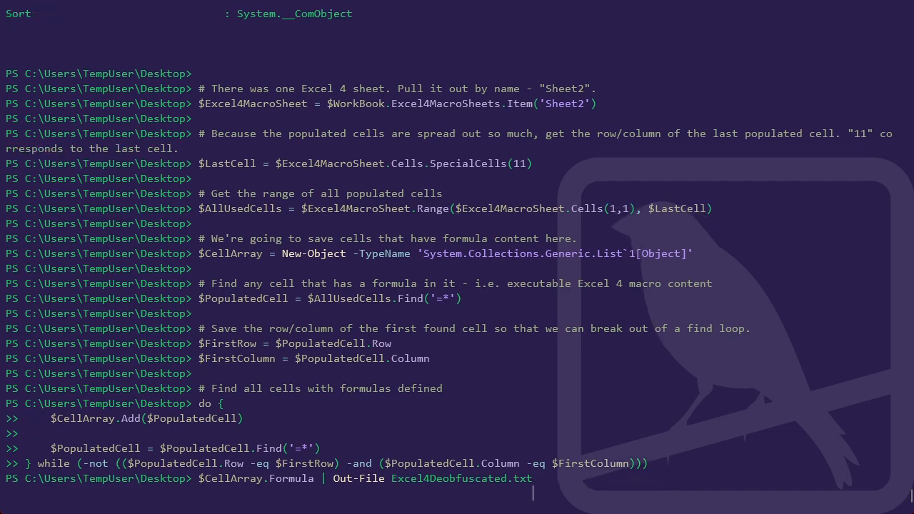
Export the unique sorted formulas by running $CellArray.Formula | Sort -Unique | Out-File Excel4Deobfuscated_2.txt.
type("notepad")
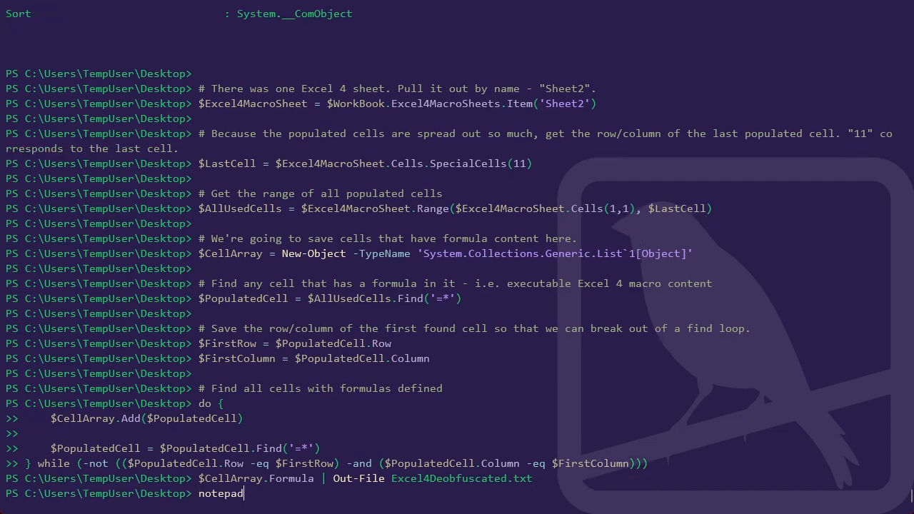
key("Up")
key("Left")
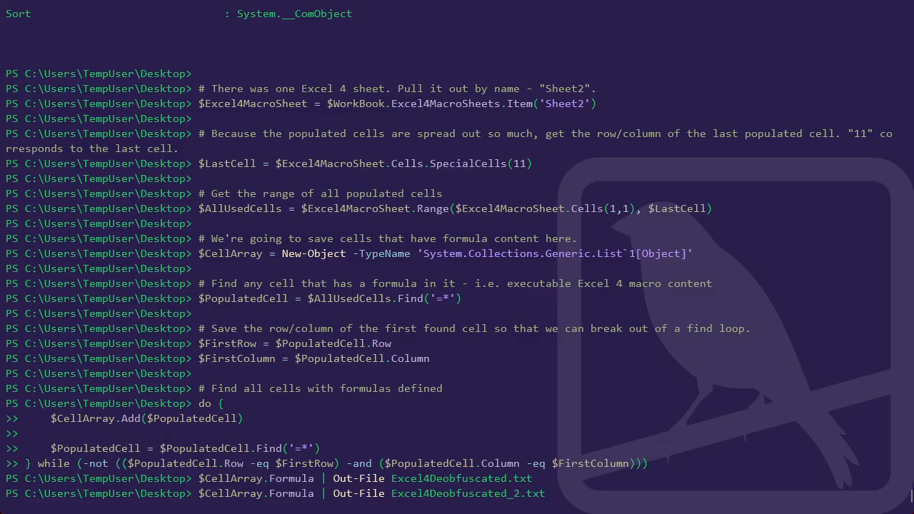
type("| Sort -Unique")
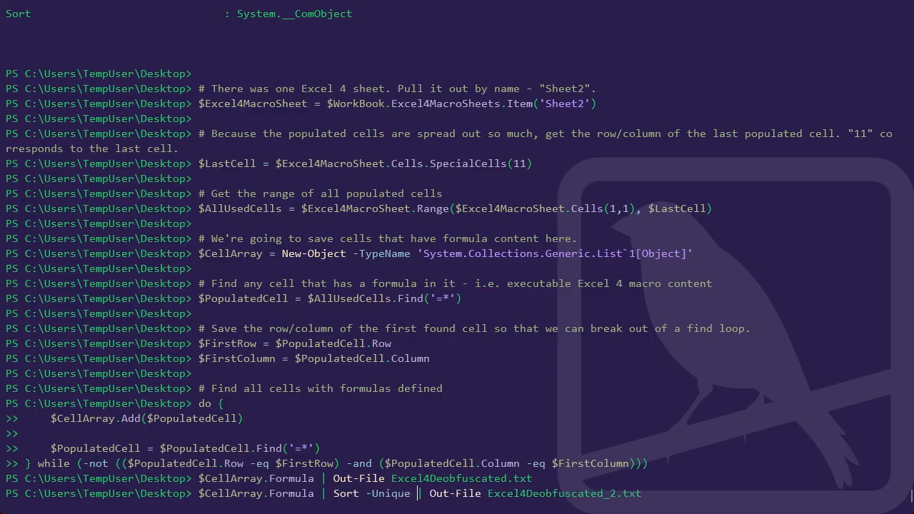
key("Return")
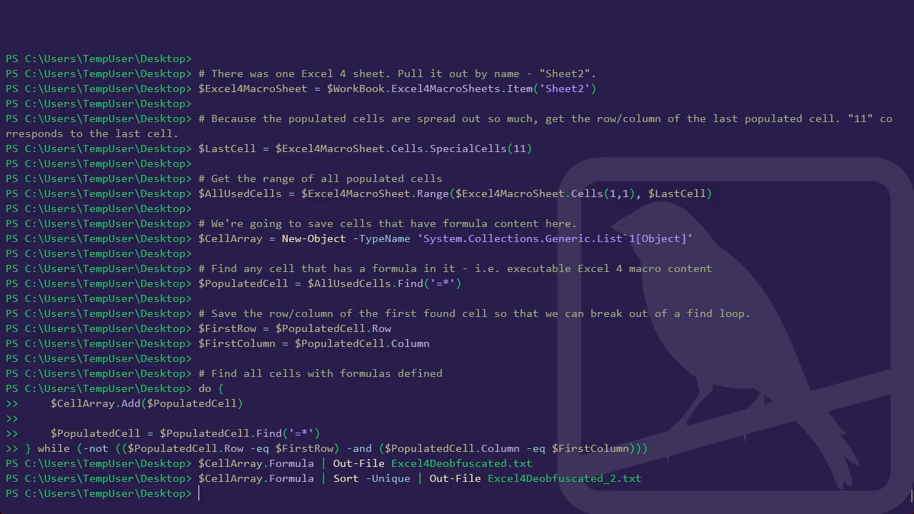
Open Excel4Deobfuscated_2.txt in Notepad from the console and enlarge its window.
type("notepad .\\Excel4")
key("Tab")
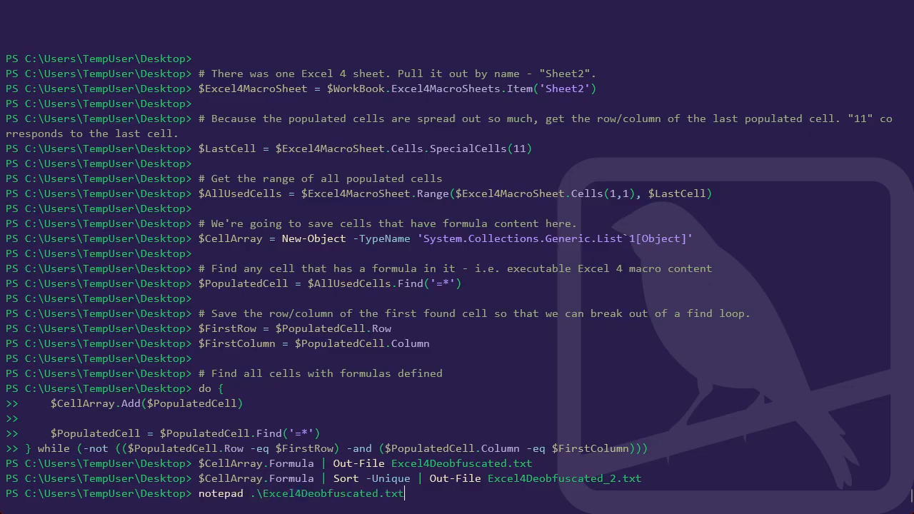
key("Tab")
key("Return")
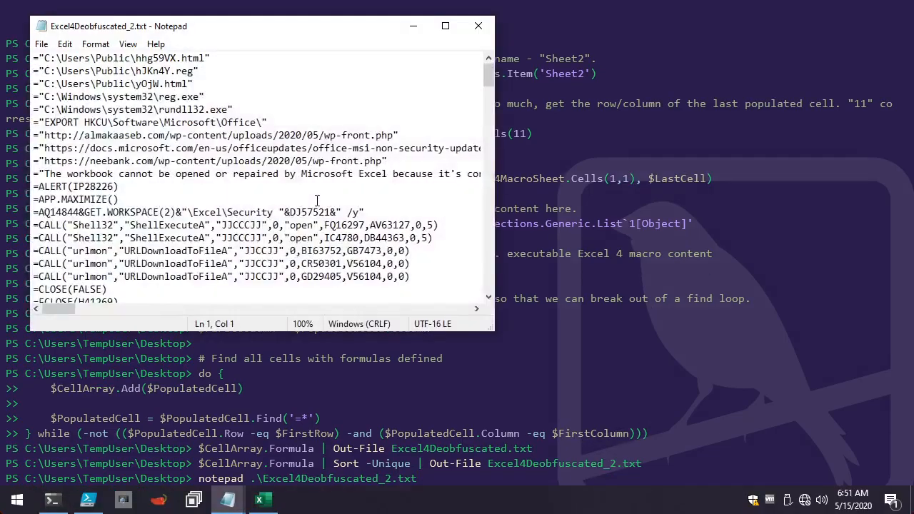
left_click_drag(494, 331, 842, 476)
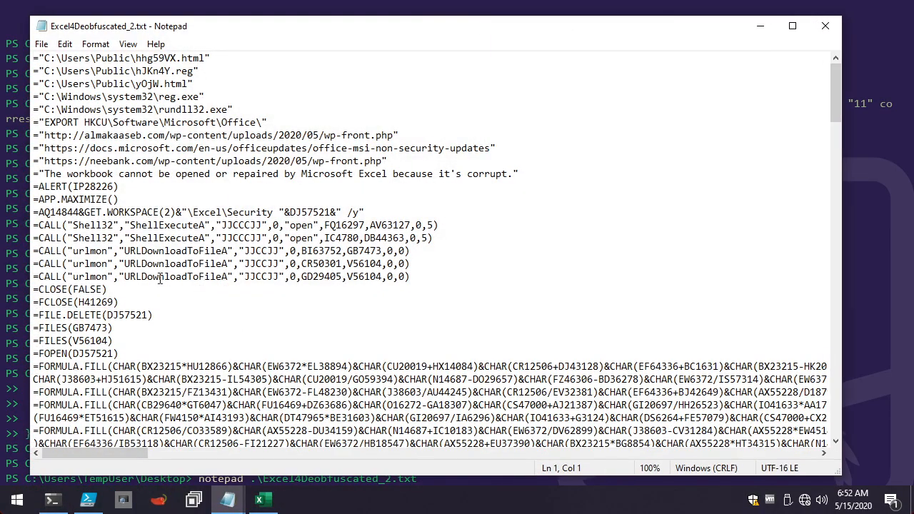
Delete all =SET.VALUE lines near the end of the deobfuscated formula list.
scroll(138, 318, "down", 20)
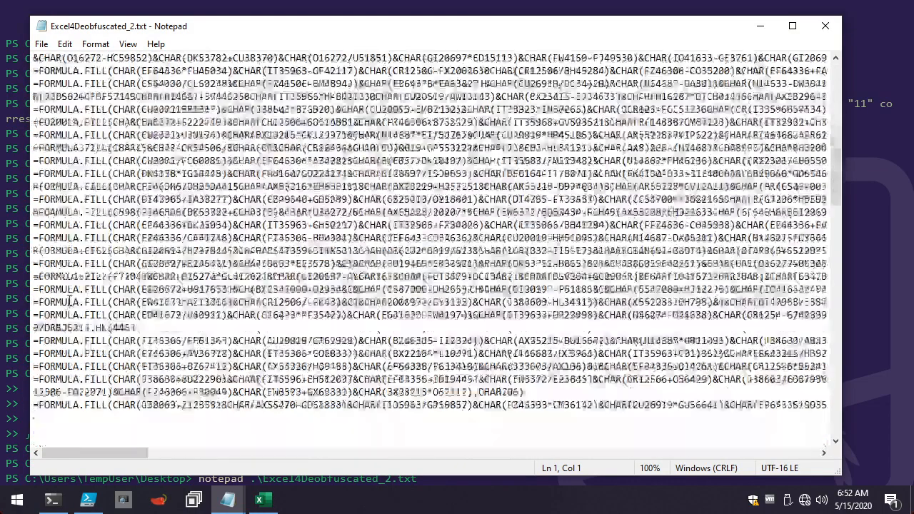
scroll(66, 301, "down", 20)
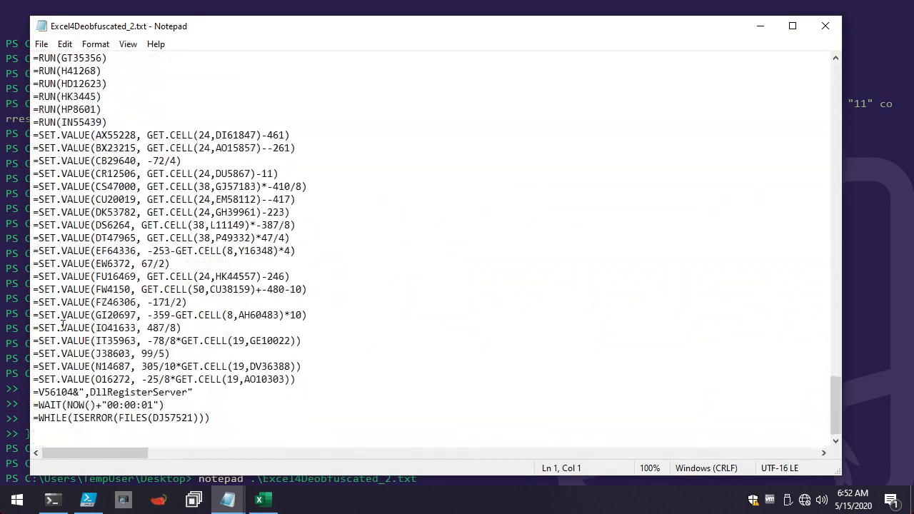
scroll(196, 403, "up", 4)
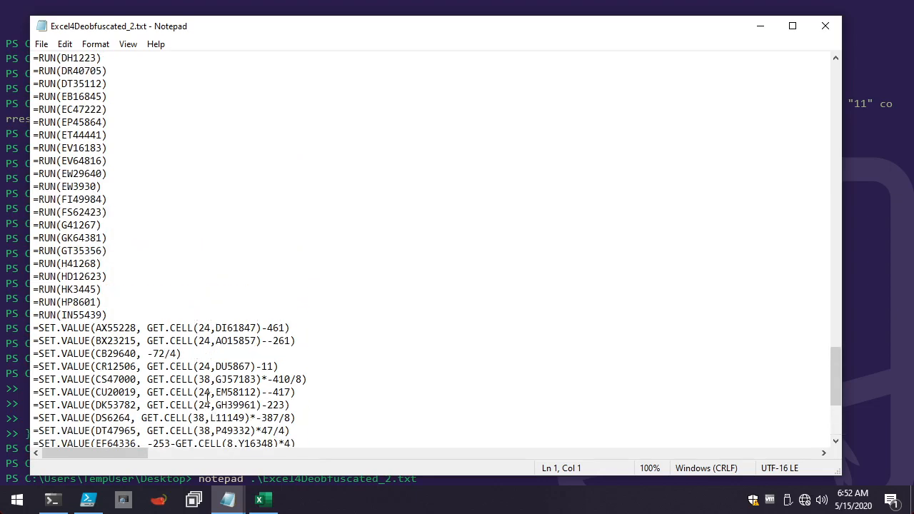
scroll(185, 403, "down", 4)
left_click(113, 433)
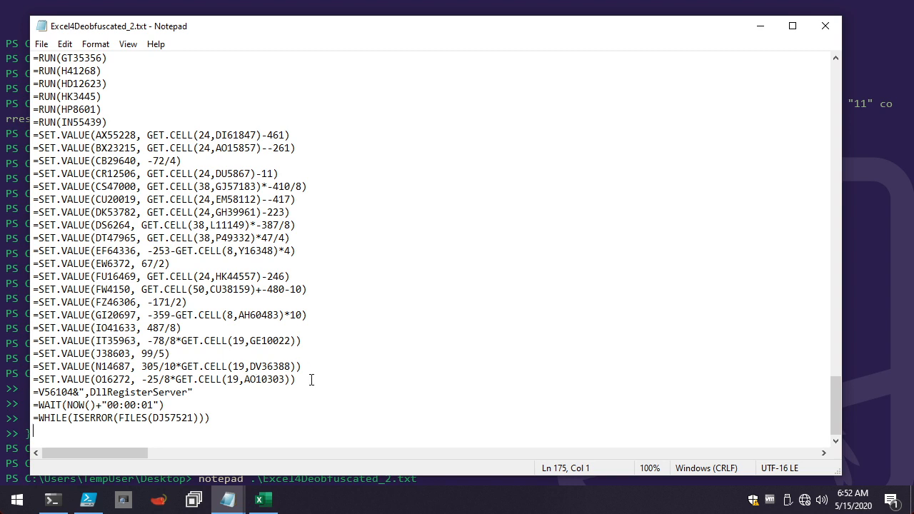
left_click_drag(312, 379, 15, 133)
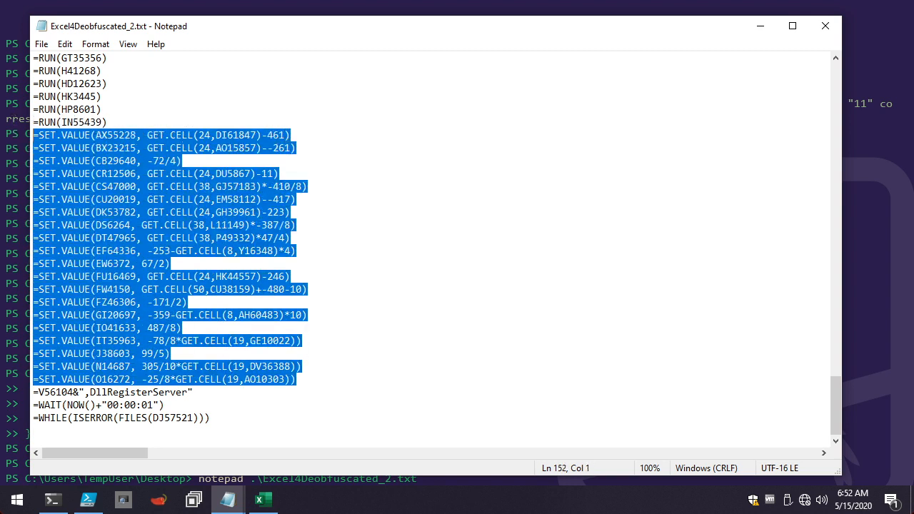
key("Delete")
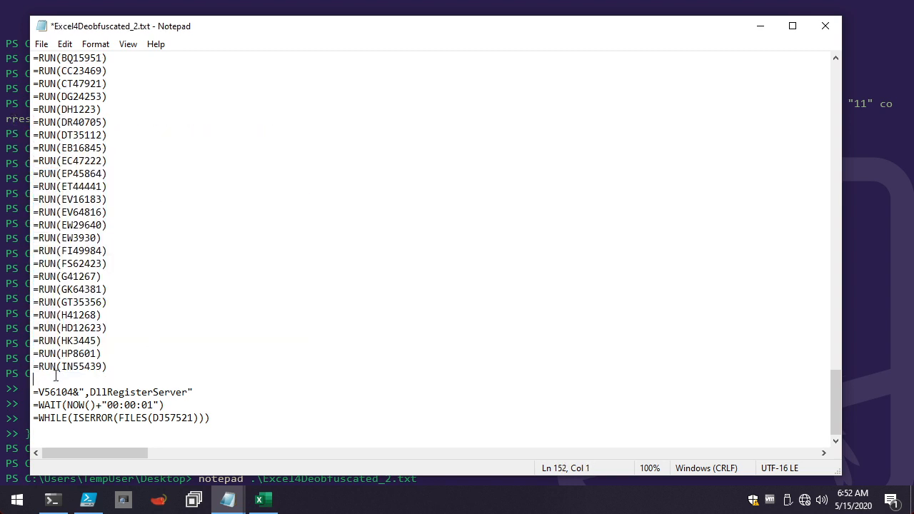
Delete the block of =RUN lines together with the leftover blank line.
left_click_drag(56, 377, 3, 120)
key("Delete")
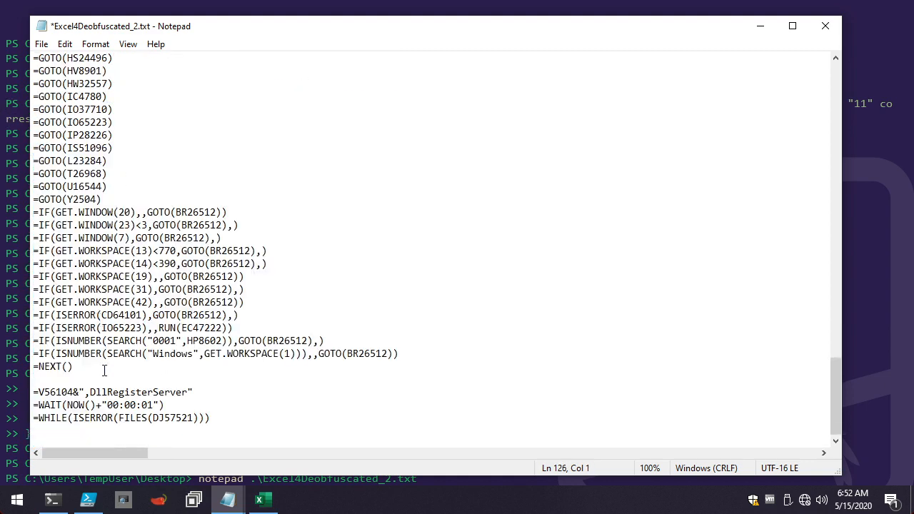
key("BackSpace")
Delete the block of standalone =GOTO lines between =FREAD(H41269,255) and the =IF lines.
scroll(286, 356, "up", 4)
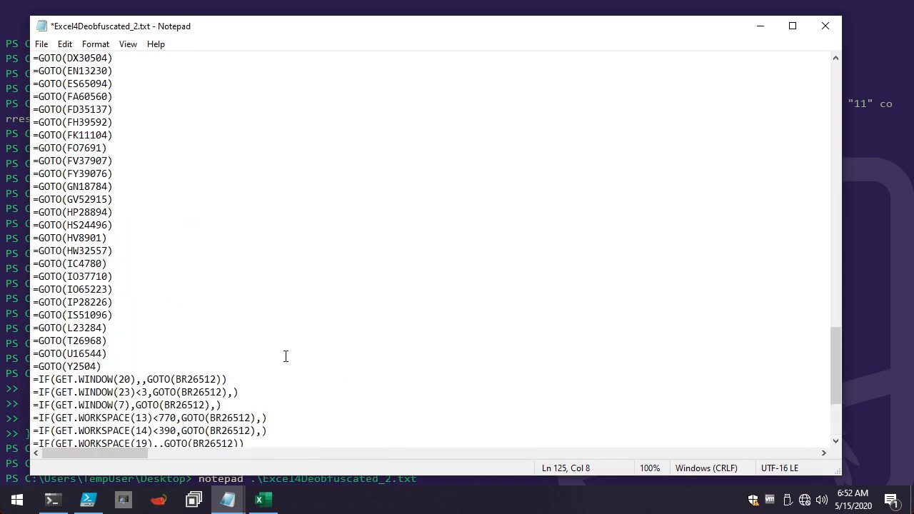
left_click_drag(106, 366, 16, 200)
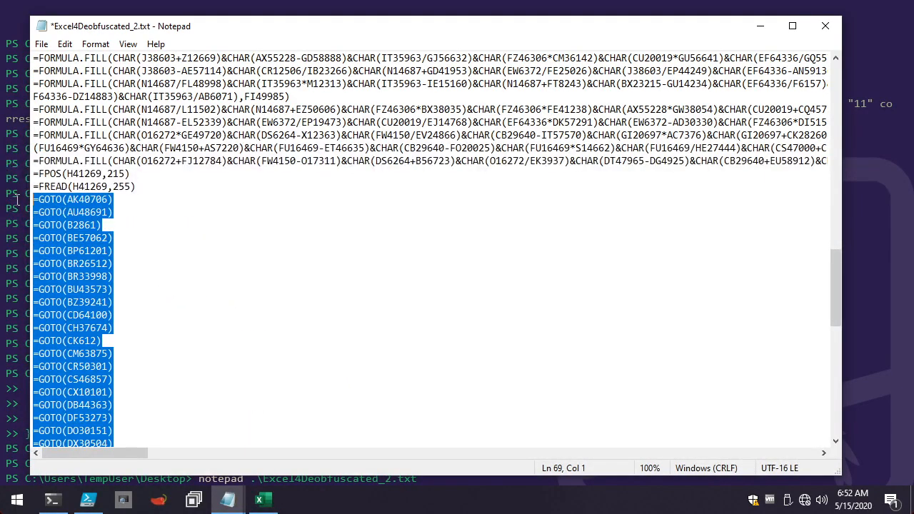
key("BackSpace")
key("BackSpace")
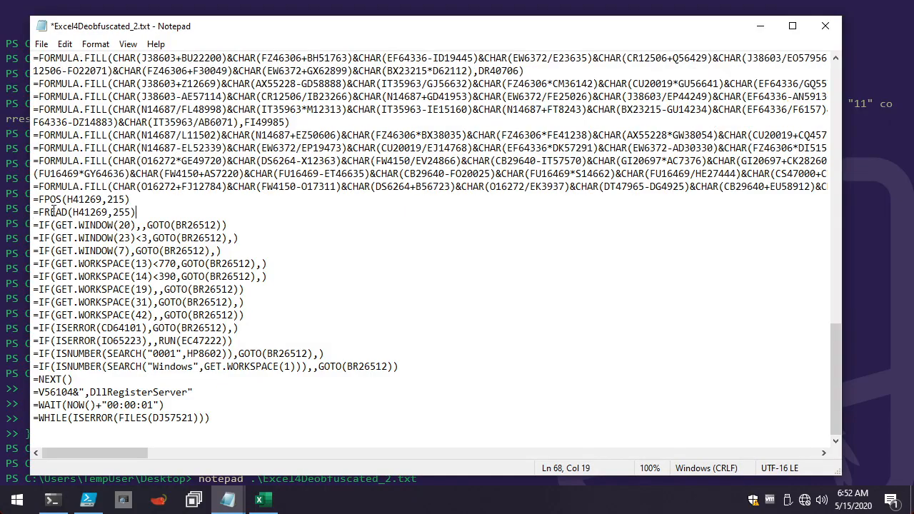
Delete all =FORMULA.FILL lines above =FPOS(H41269,215) and maximize the Notepad window.
left_click_drag(31, 202, 31, 122)
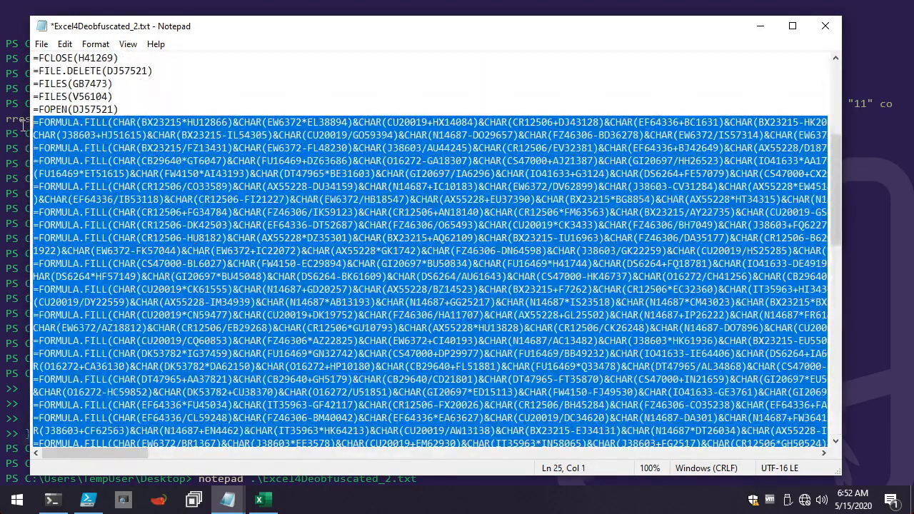
key("BackSpace")
scroll(363, 247, "up", 4)
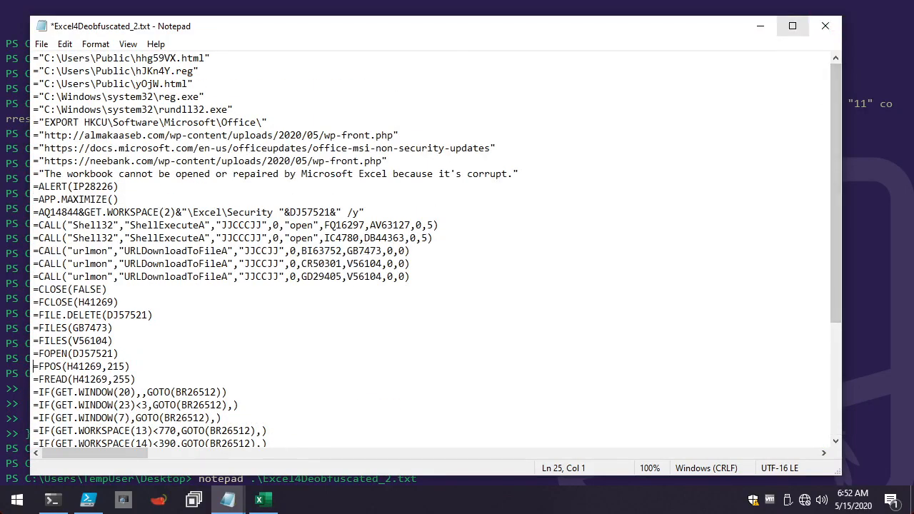
left_click(793, 26)
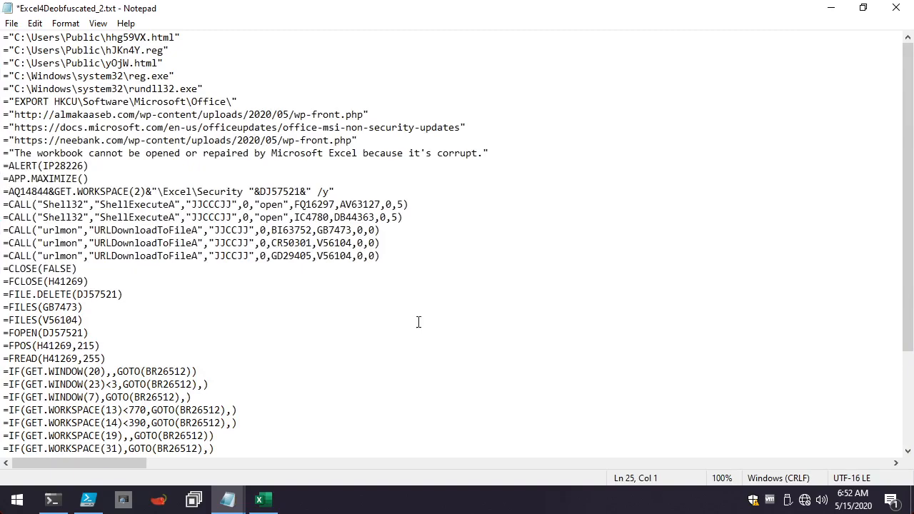
Review the plain string entries at the start of the trimmed list, from the C:\Users\Public paths to the corrupt-workbook message.
scroll(357, 339, "down", 3)
scroll(357, 339, "up", 3)
left_click_drag(4, 37, 275, 105)
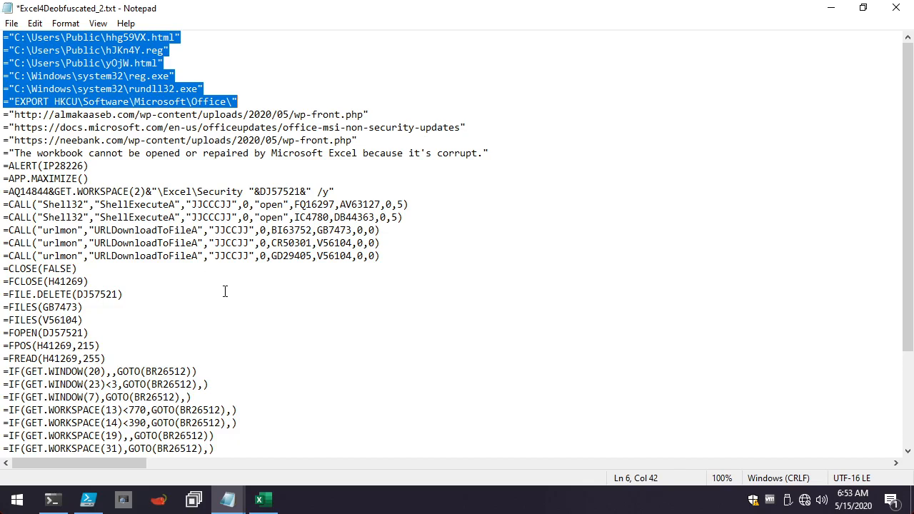
left_click(138, 162)
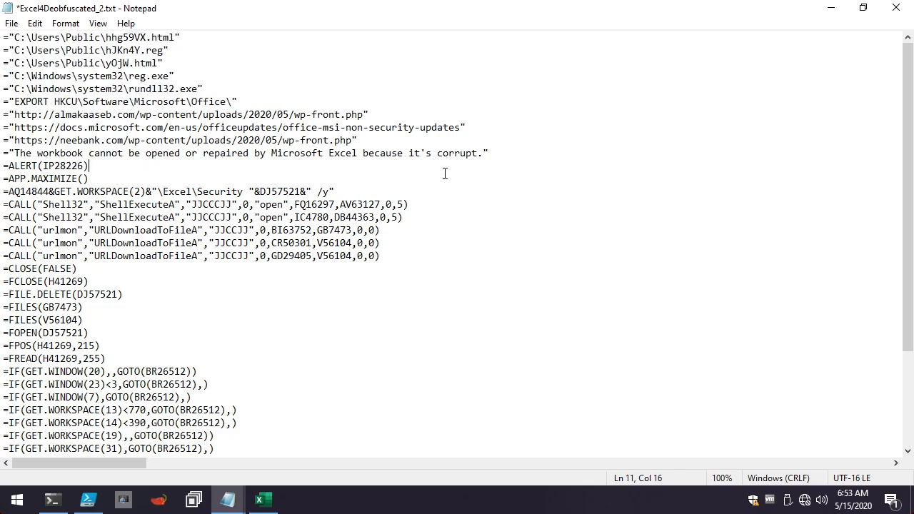
left_click_drag(505, 153, 3, 104)
left_click(258, 90)
left_click(174, 63)
Examine the file names in the path strings: hJKn4Y.reg, yOjW.html and rundll32.exe.
left_click_drag(172, 50, 104, 50)
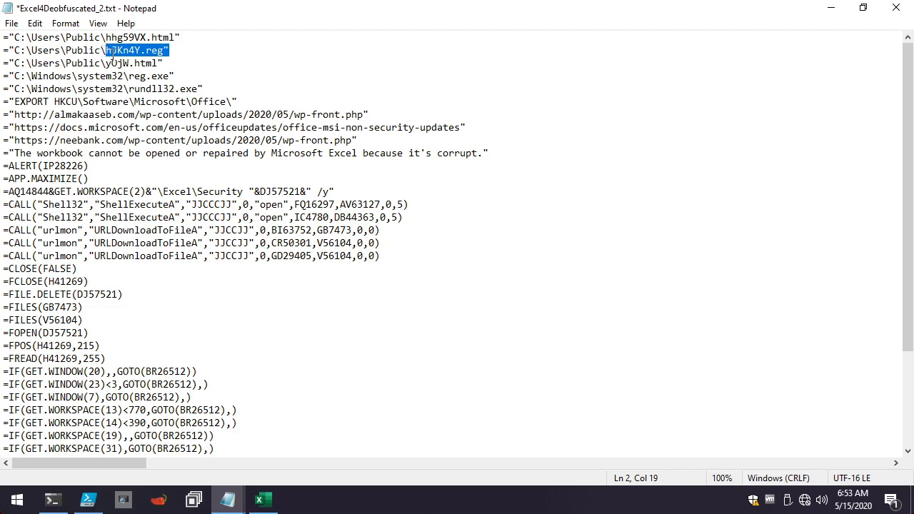
left_click(105, 52)
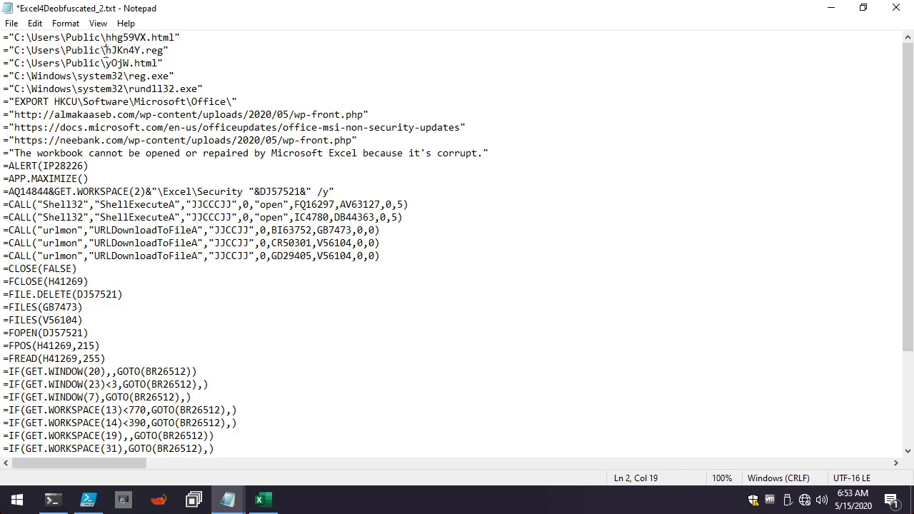
left_click_drag(106, 51, 141, 52)
left_click(199, 60)
left_click_drag(167, 64, 107, 64)
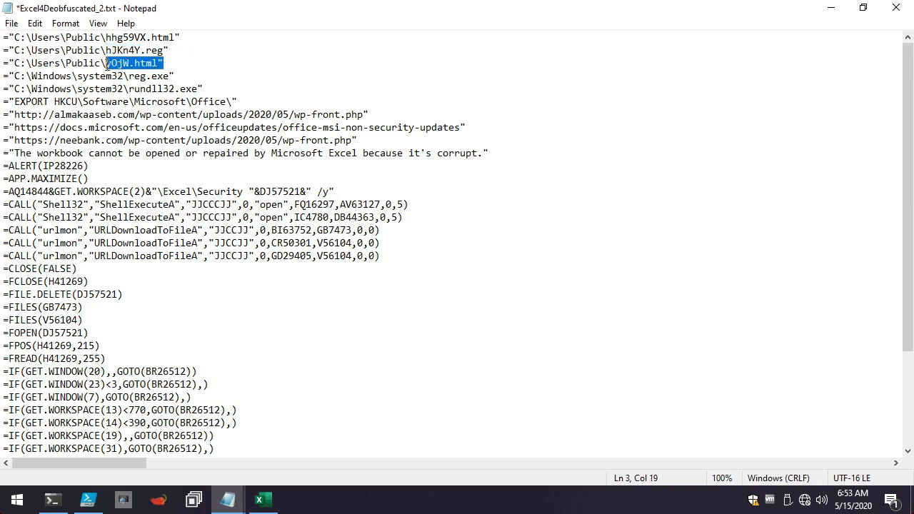
left_click(107, 64)
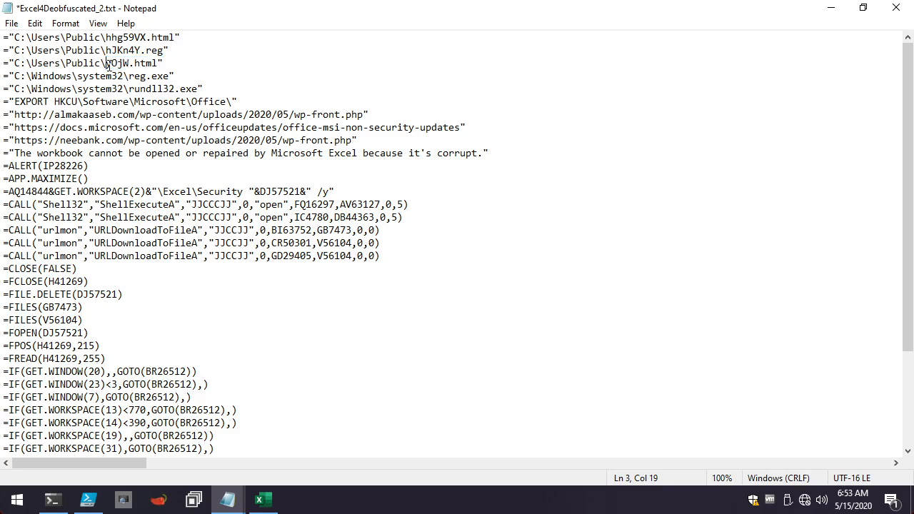
left_click_drag(107, 63, 130, 64)
left_click_drag(129, 90, 230, 93)
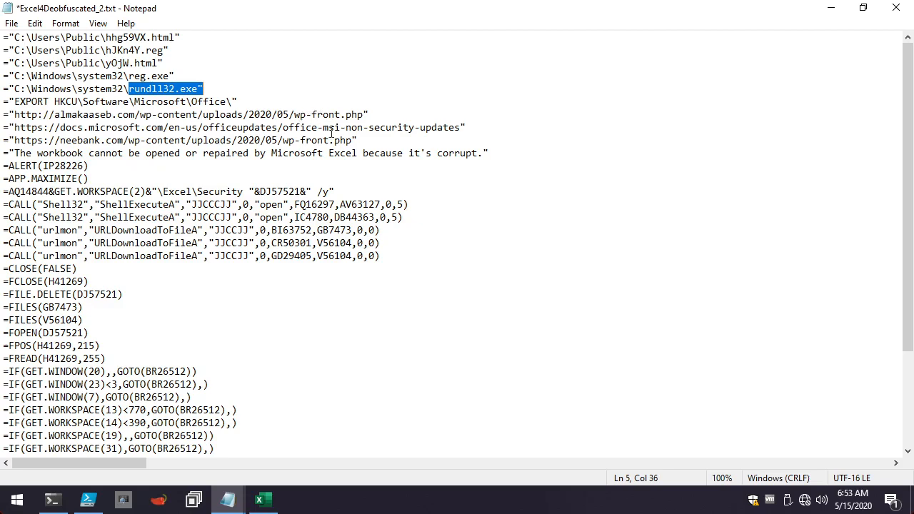
Inspect the three URL strings: the docs.microsoft.com page and the wp-front.php addresses on almakaaseb.com and neebank.com.
left_click_drag(484, 127, 4, 122)
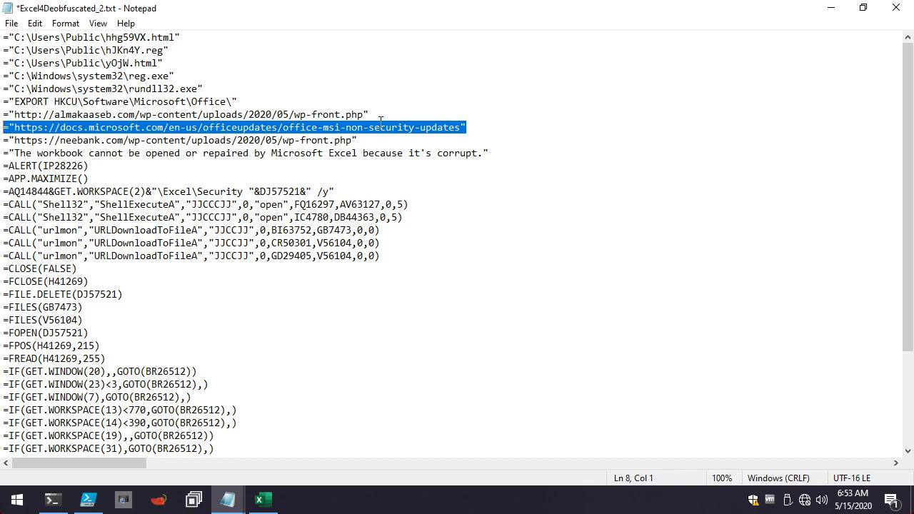
left_click_drag(400, 116, 4, 109)
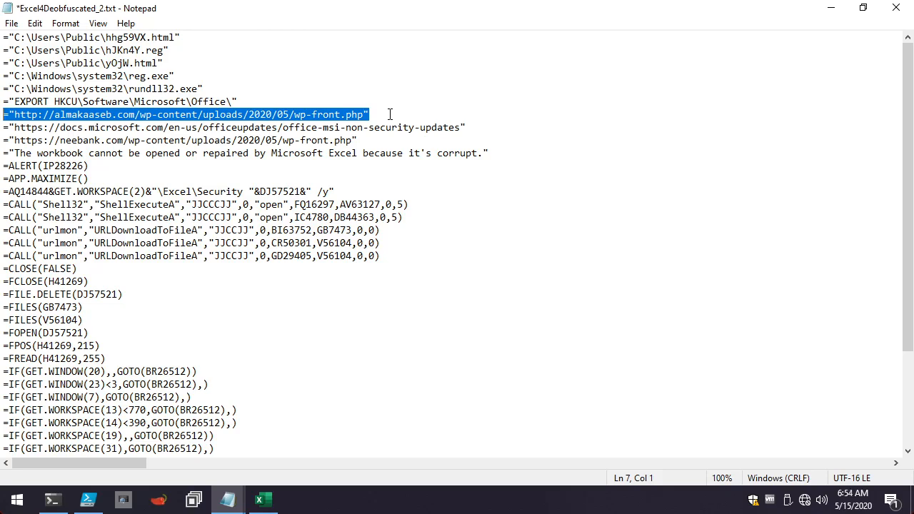
left_click_drag(375, 140, 3, 140)
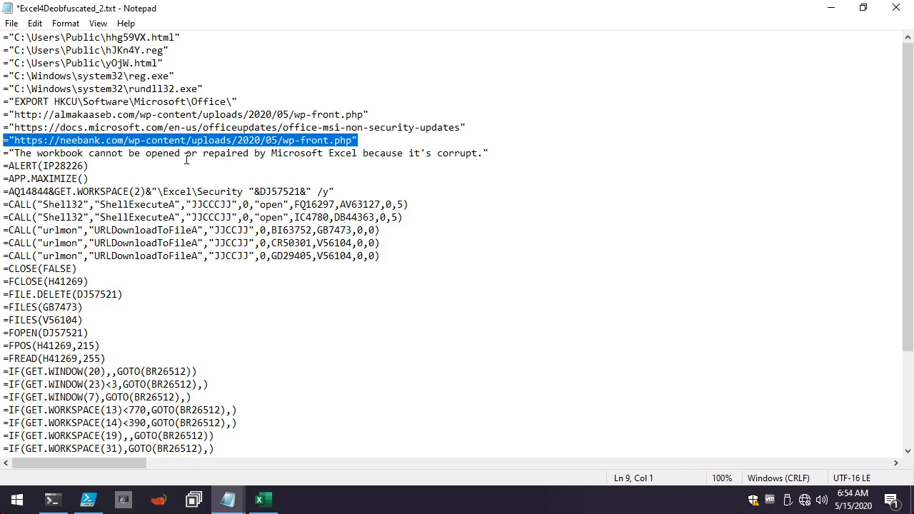
left_click(117, 166)
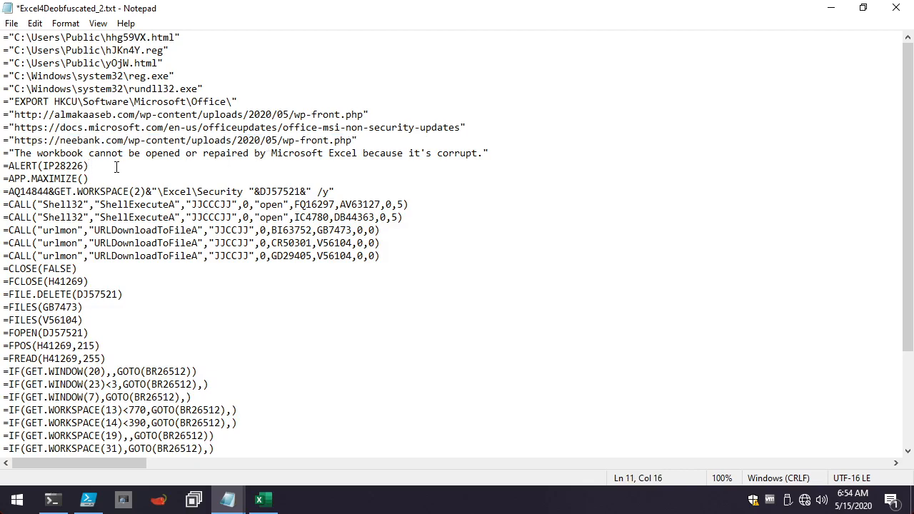
Examine the two Shell32 ShellExecuteA calls alongside the reg.exe and rundll32.exe path strings.
scroll(116, 166, "down", 1)
scroll(263, 204, "down", 1)
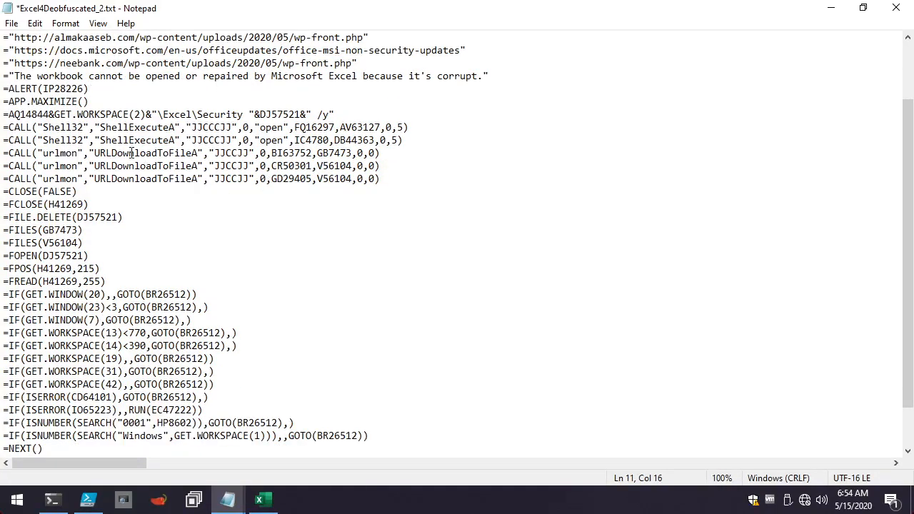
left_click_drag(409, 140, 3, 129)
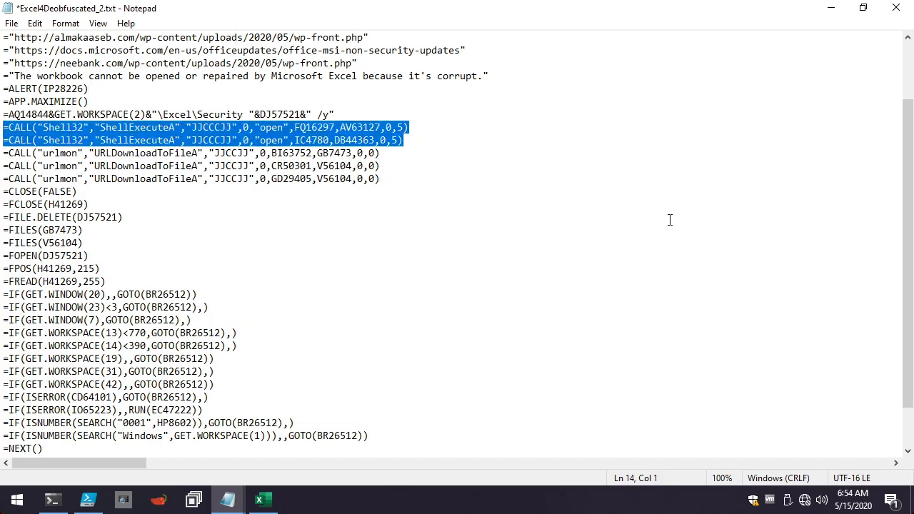
scroll(571, 265, "up", 2)
left_click(488, 238)
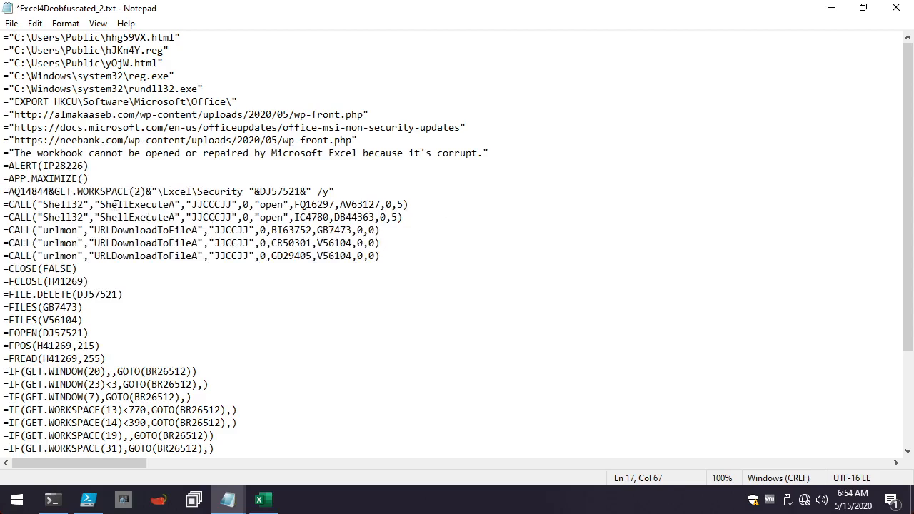
double_click(116, 205)
double_click(142, 76)
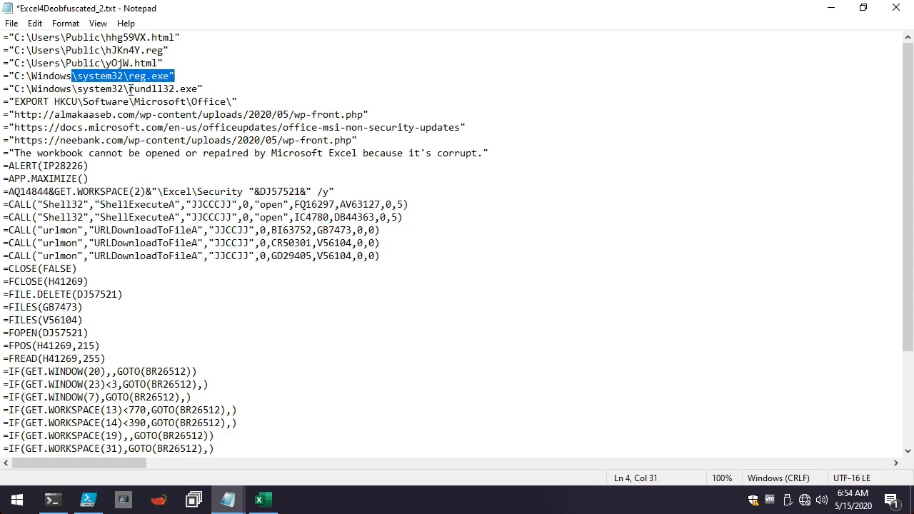
left_click_drag(131, 90, 227, 97)
double_click(227, 88)
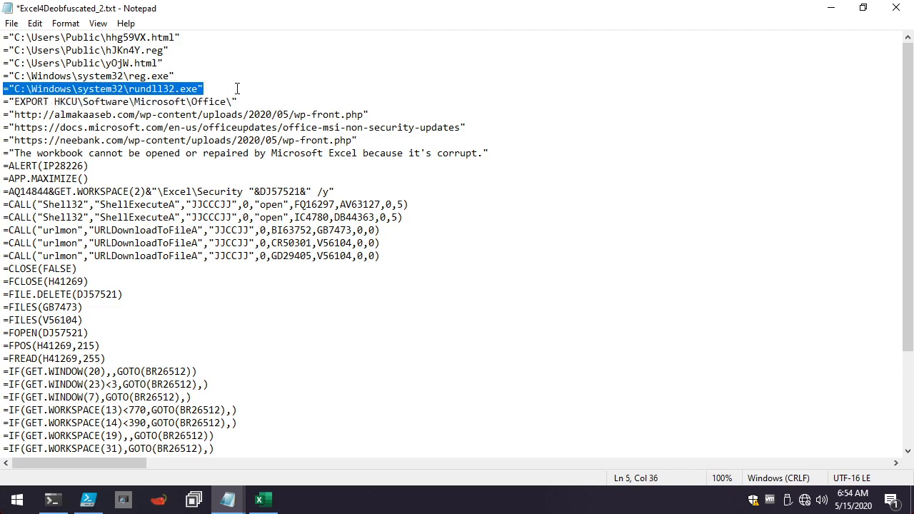
left_click(234, 87)
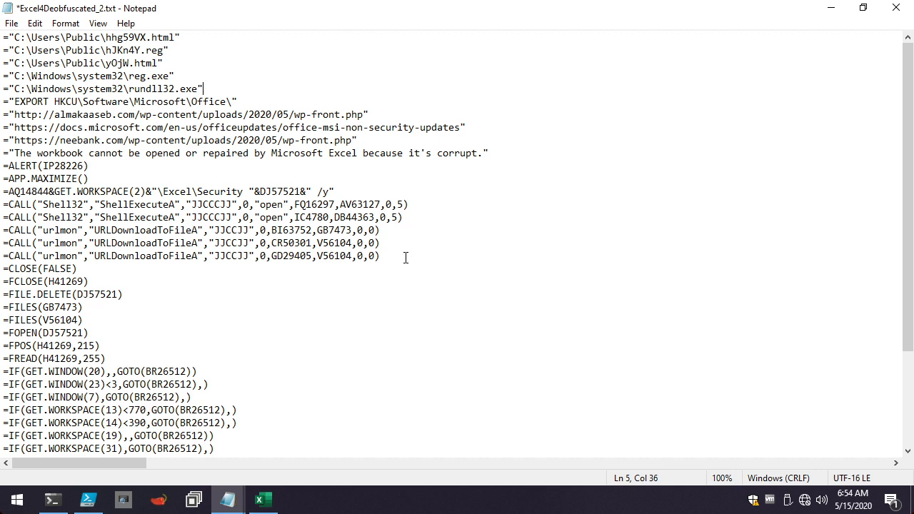
Examine the =IF environment checks, including the ISNUMBER searches, their GOTO target BR26512 and the =CLOSE(FALSE) command.
scroll(388, 290, "down", 3)
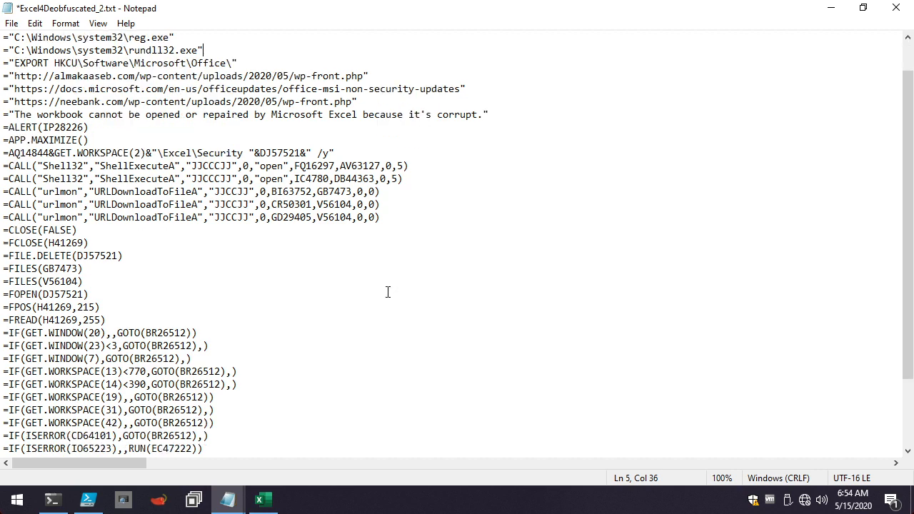
scroll(385, 290, "down", 1)
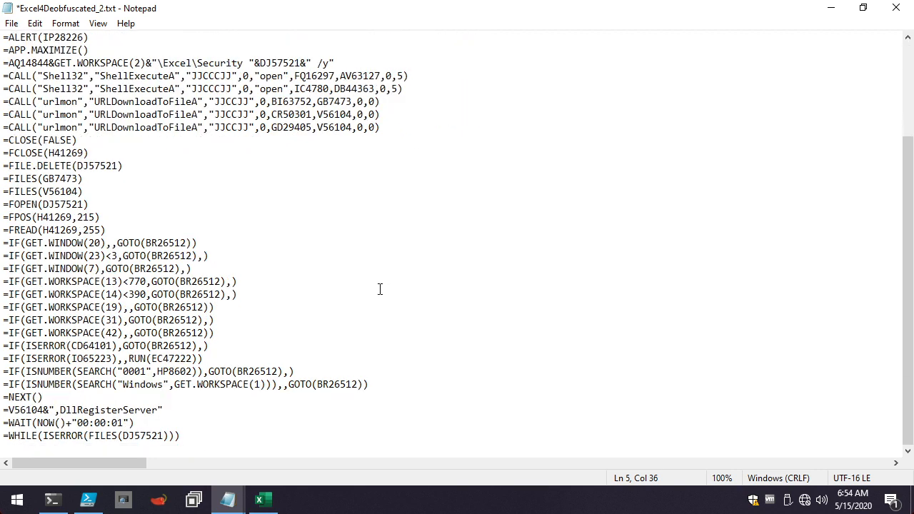
left_click(220, 347)
left_click_drag(218, 333, 16, 307)
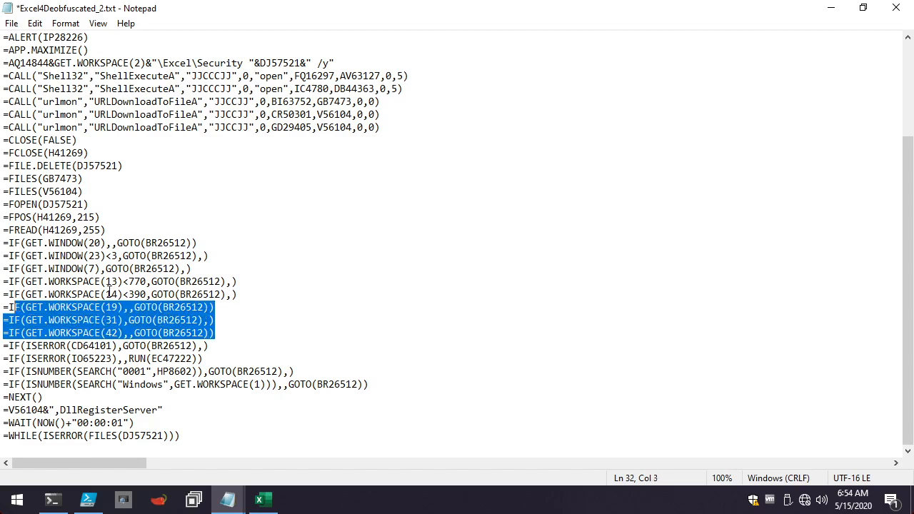
left_click(109, 293)
left_click_drag(146, 243, 187, 244)
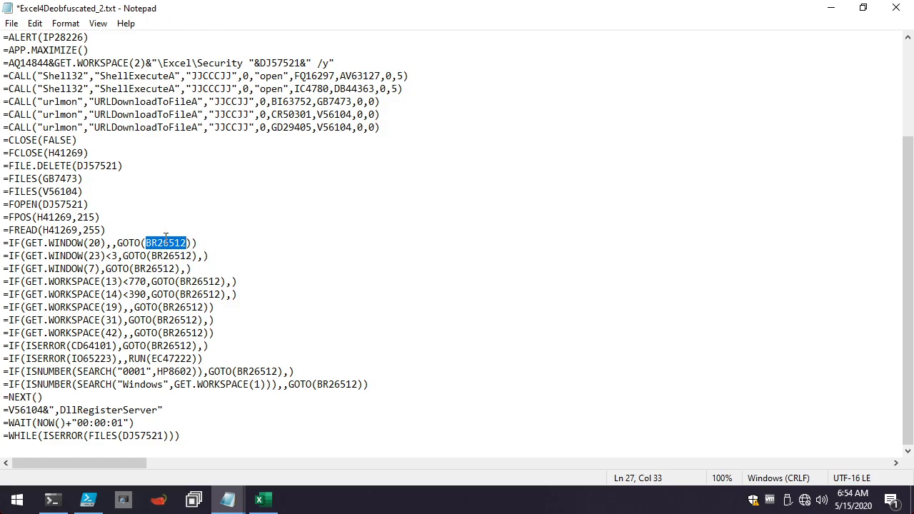
left_click_drag(79, 140, 2, 140)
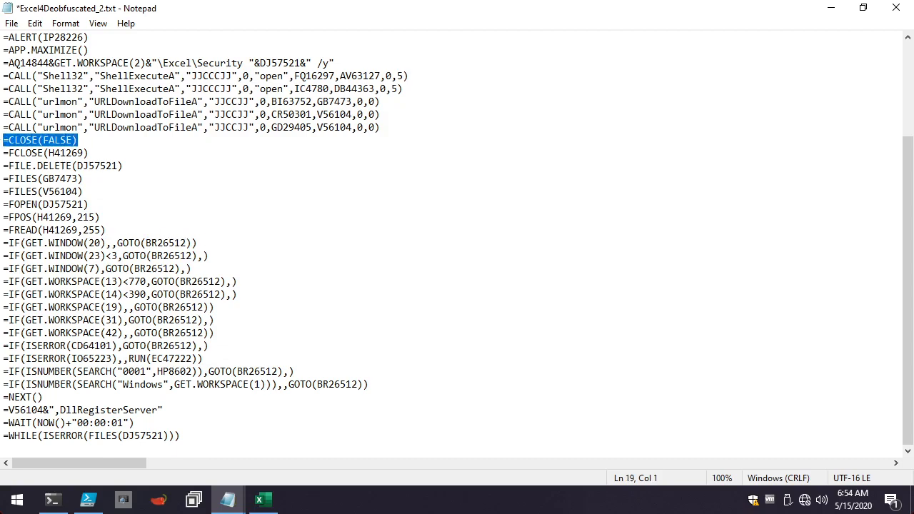
left_click_drag(3, 243, 248, 350)
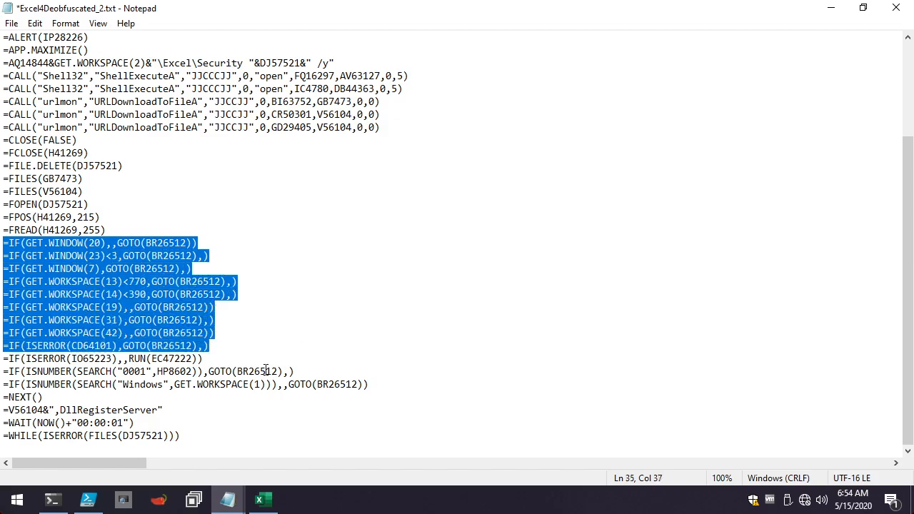
left_click_drag(388, 385, 3, 370)
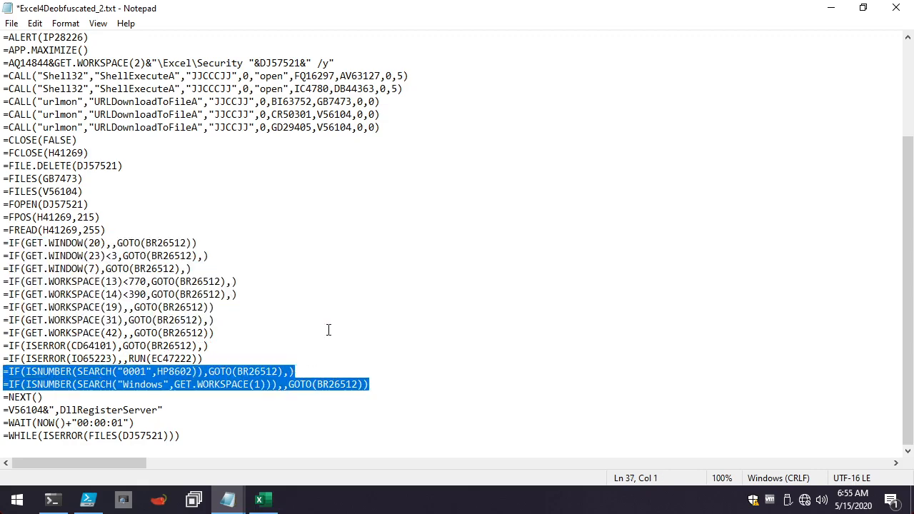
scroll(327, 330, "up", 3)
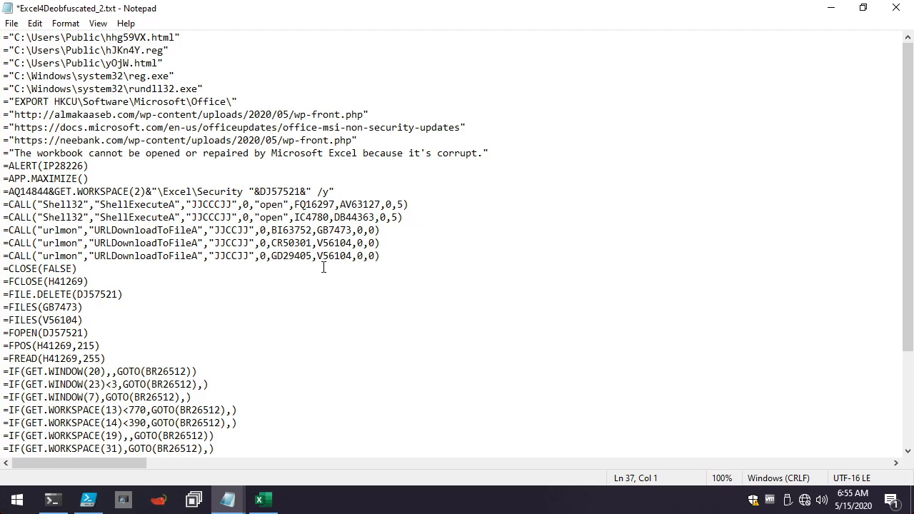
scroll(313, 293, "down", 3)
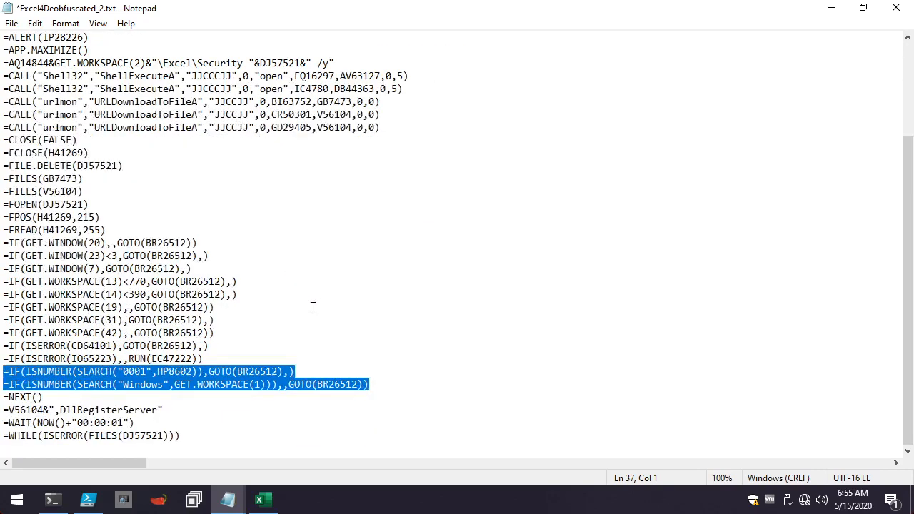
left_click(360, 340)
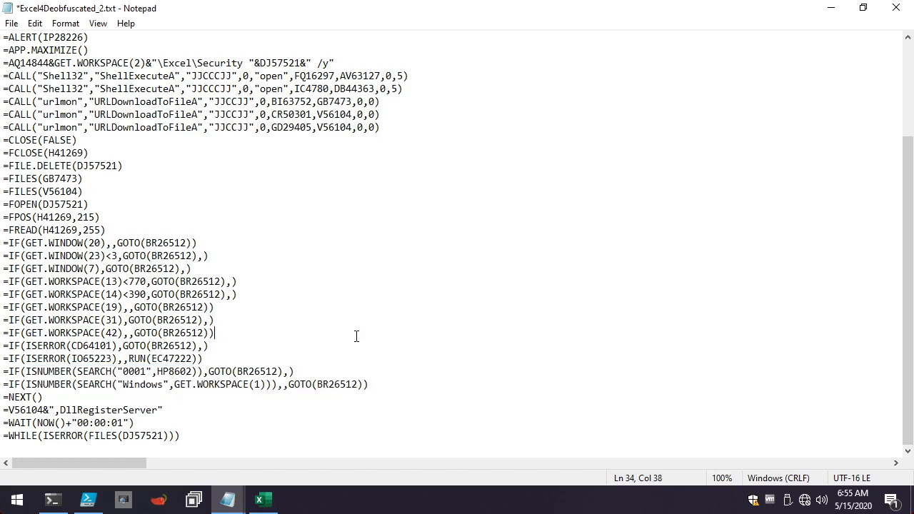